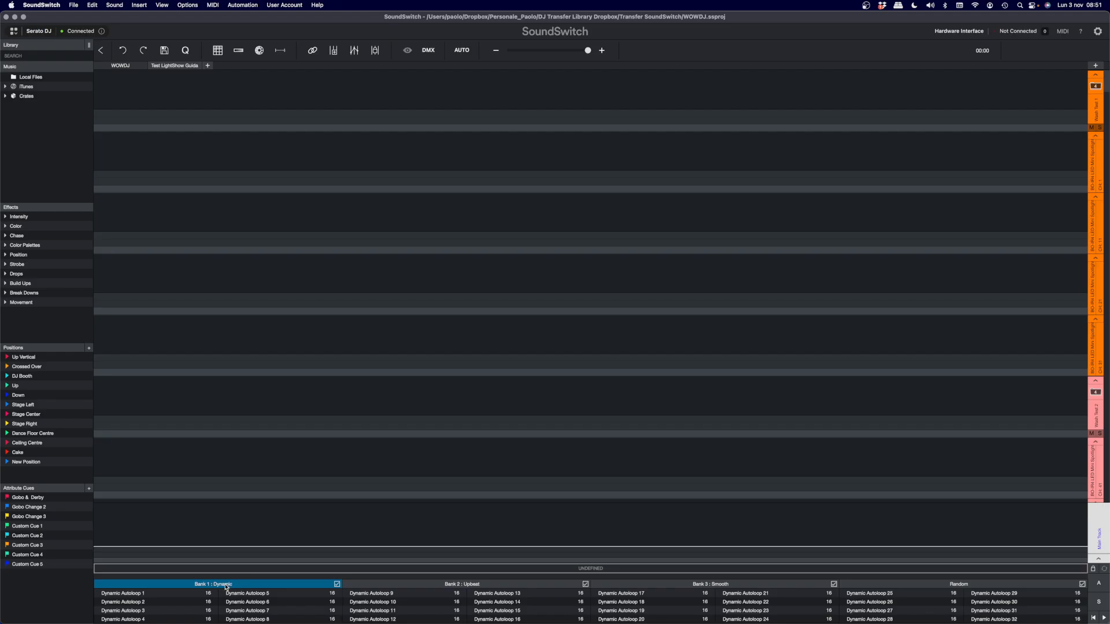
- Look through the autoloops in the Upbeat, Smooth and Random banks, and return to Bank 1: Dynamic
left_click(416, 585)
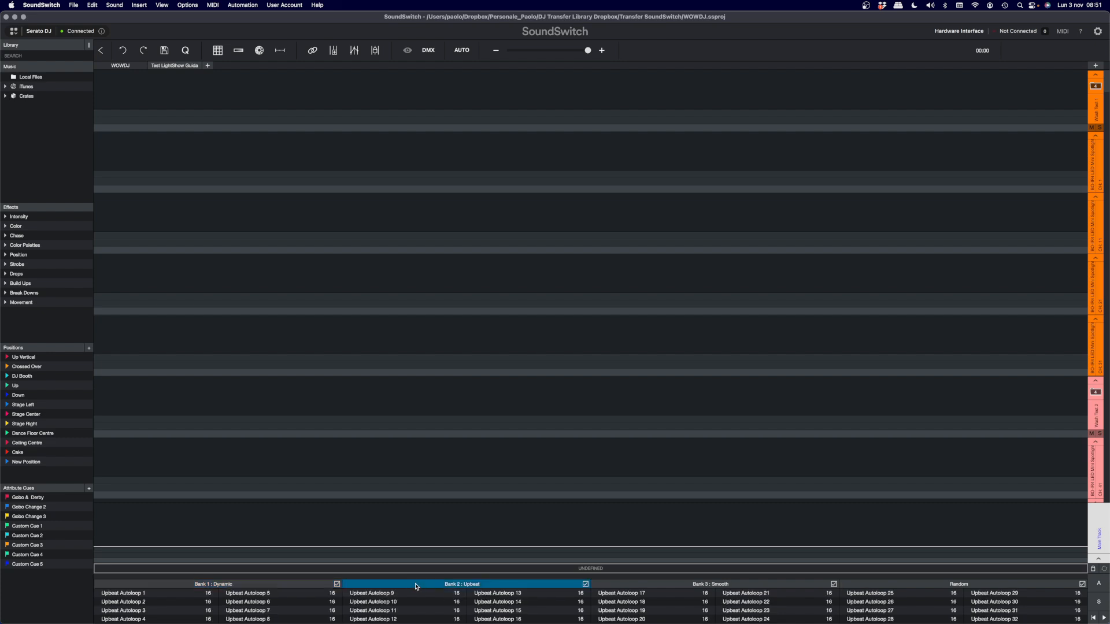
left_click(625, 586)
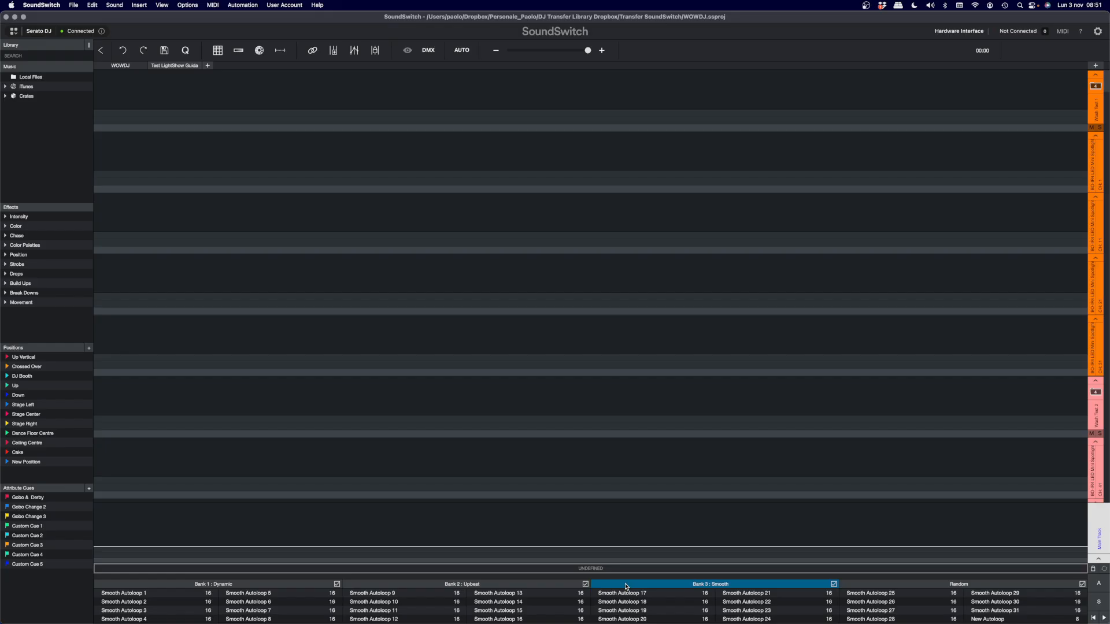
left_click(897, 588)
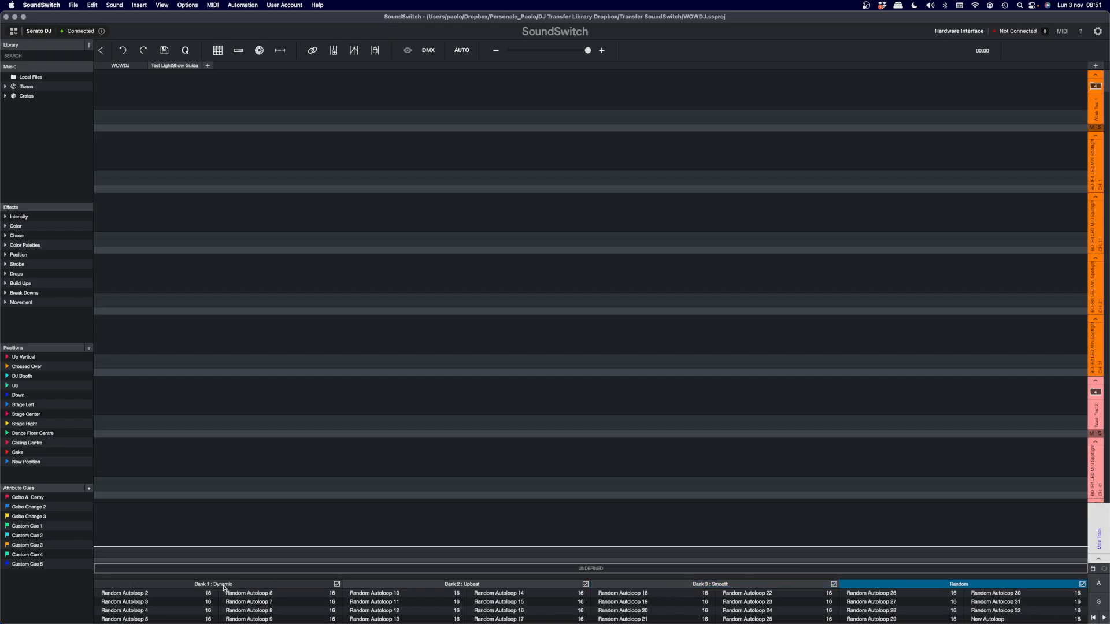
left_click(185, 584)
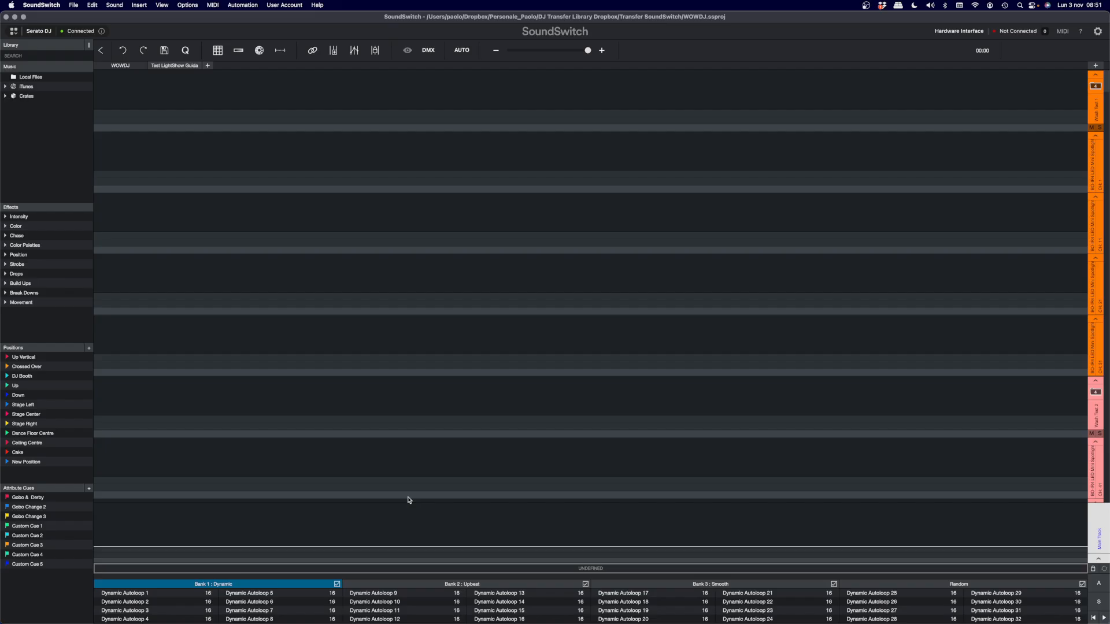
- Delete Dynamic Autoloop 1, Dynamic Autoloop 2 and Dynamic Autoloop 3 from Bank 1
left_click(163, 598)
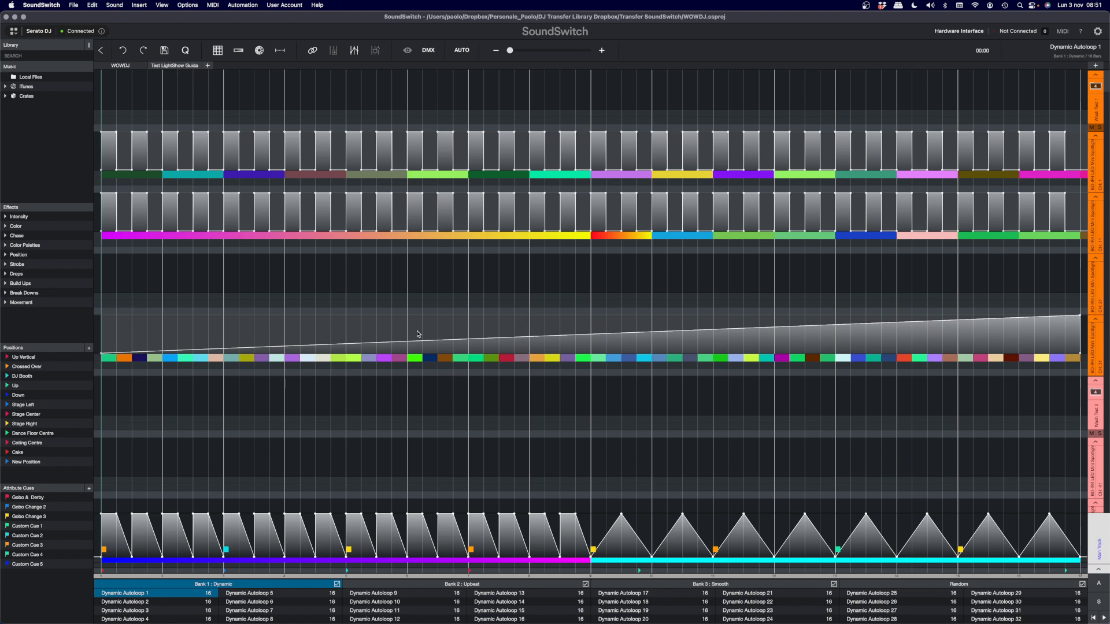
right_click(157, 595)
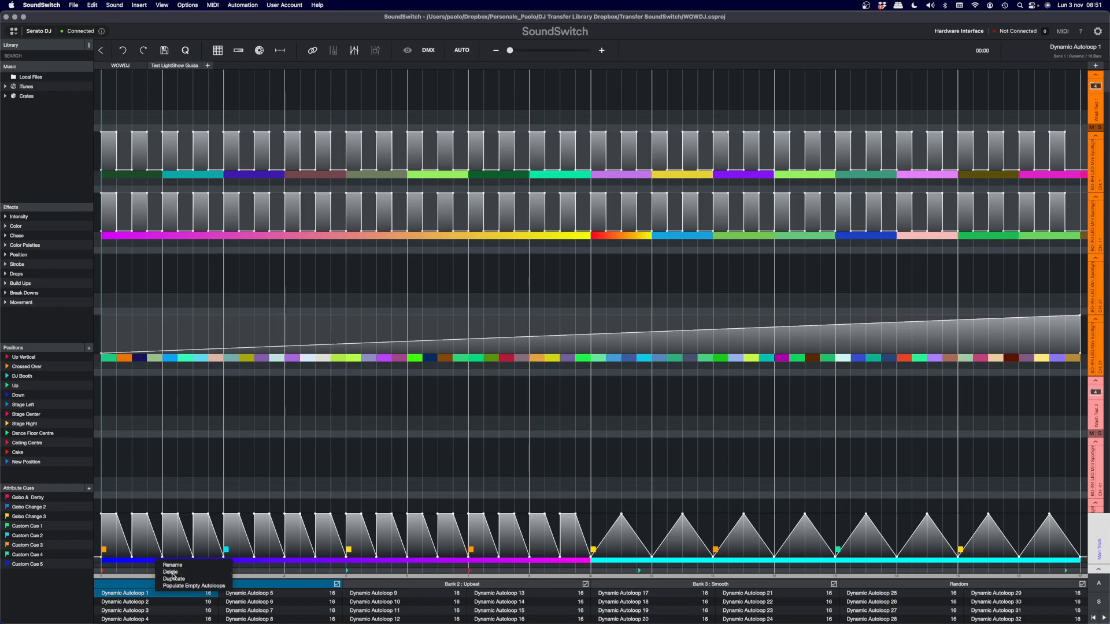
left_click(172, 575)
left_click(154, 596)
right_click(154, 595)
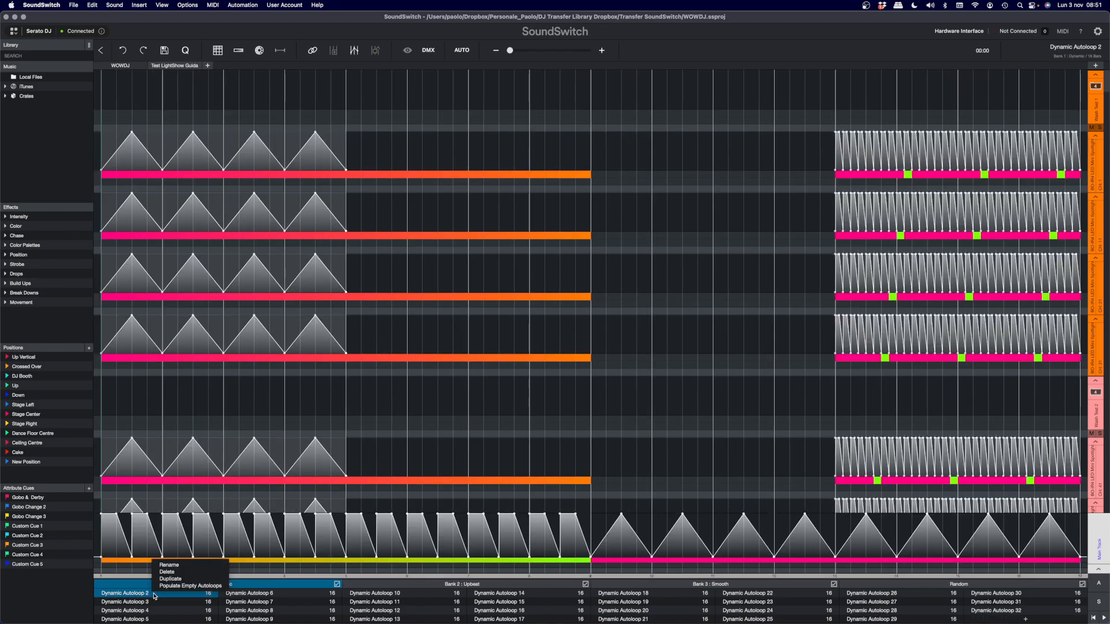
left_click(167, 571)
left_click(159, 595)
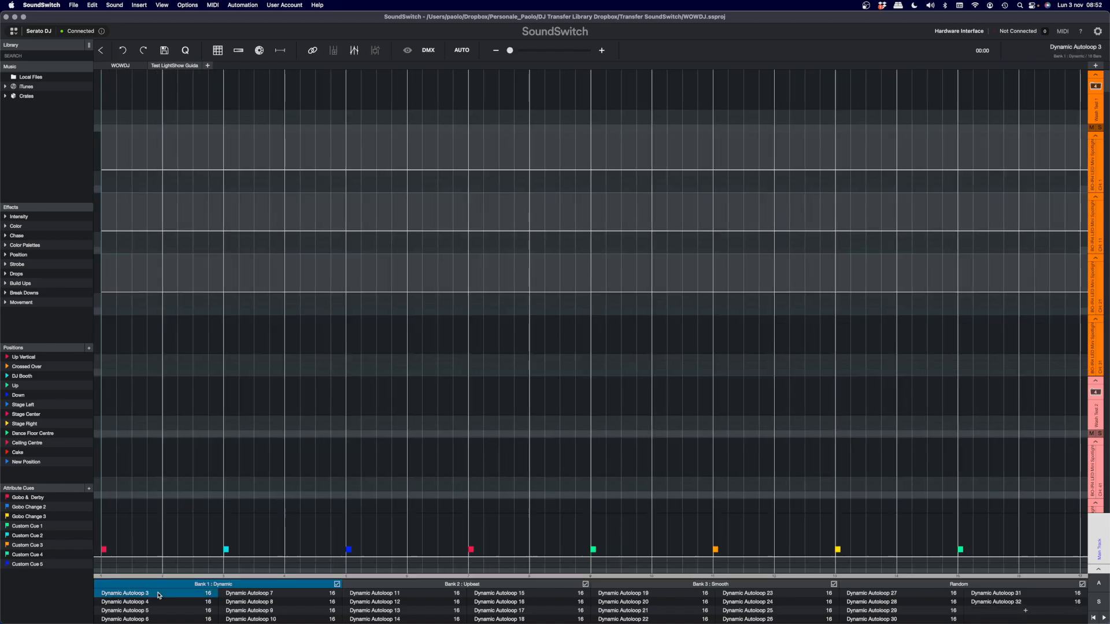
right_click(160, 595)
left_click(173, 572)
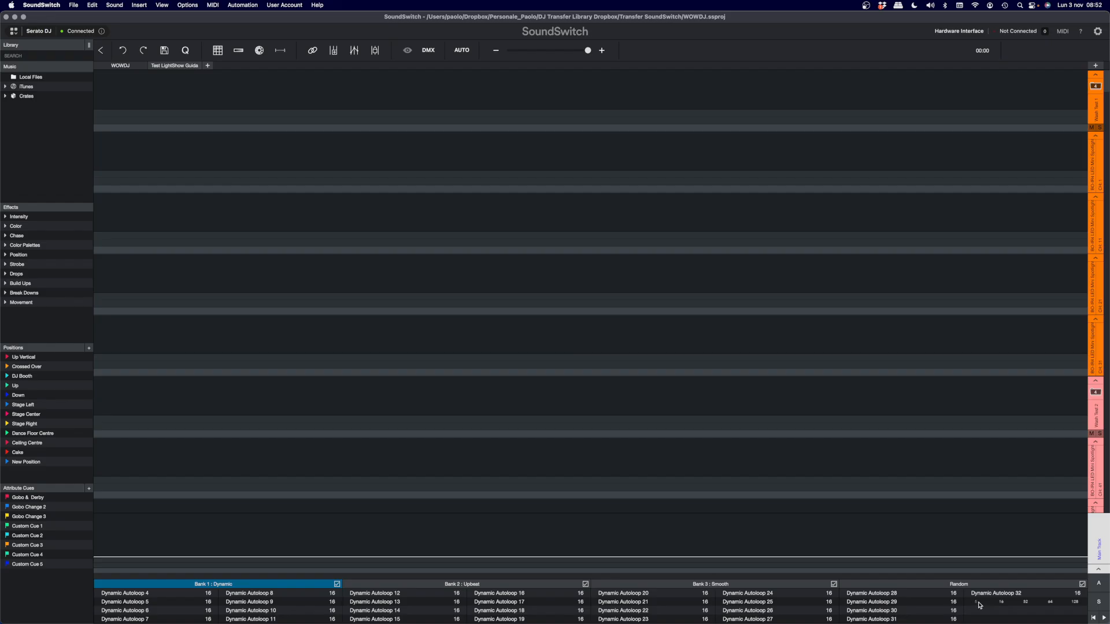
- Add a new 16-bar autoloop in the first empty slot of the Dynamic bank and rename it Test AL
left_click(1002, 603)
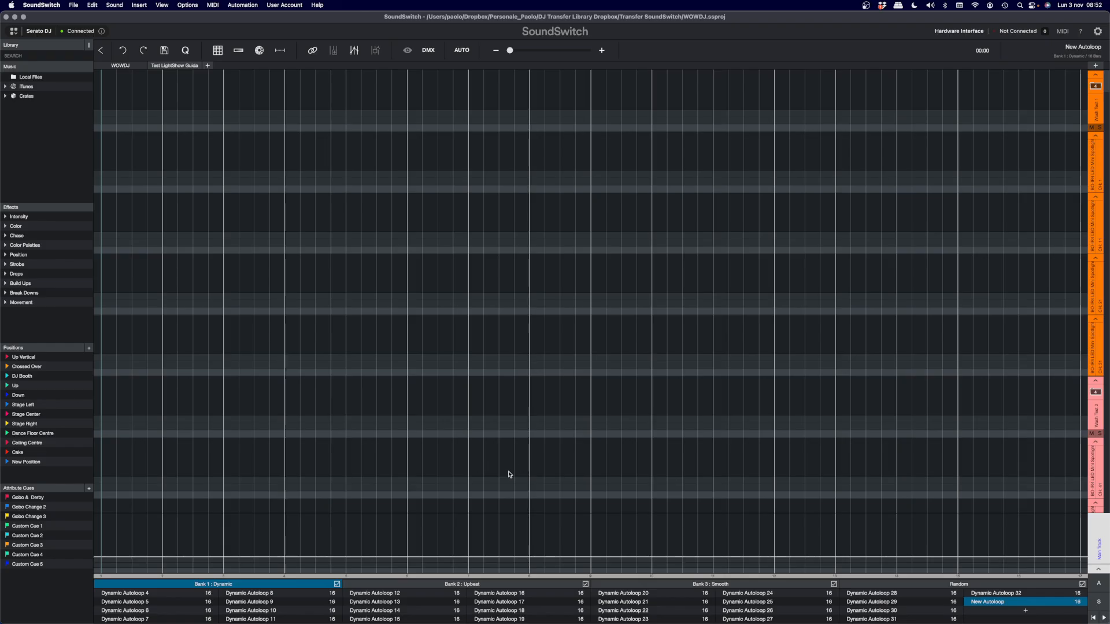
left_click_drag(982, 604, 982, 604)
right_click(982, 604)
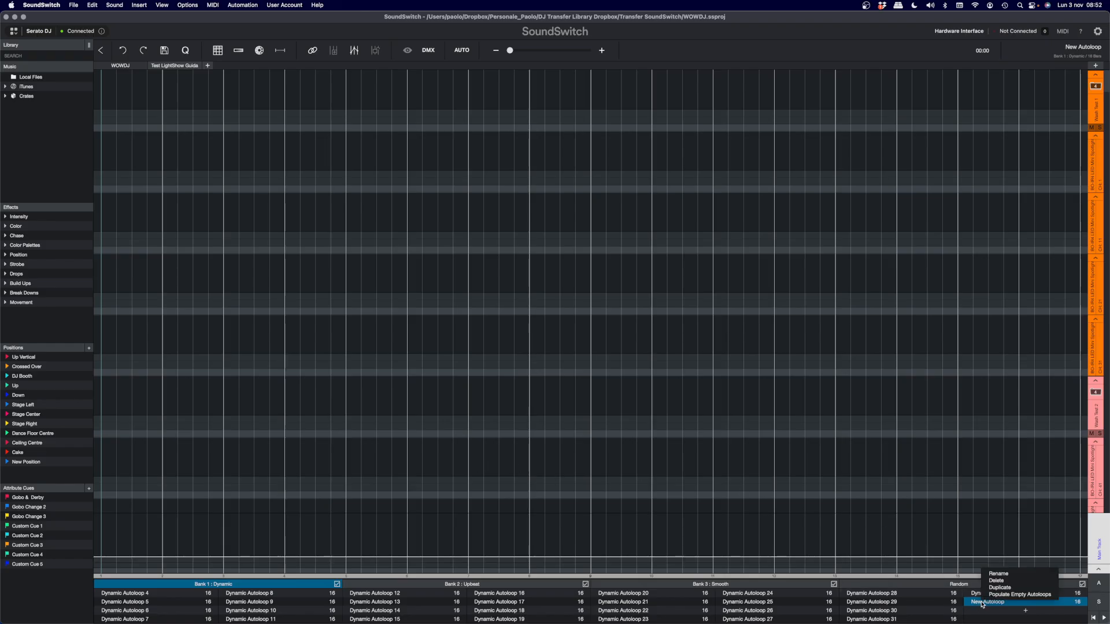
left_click(992, 574)
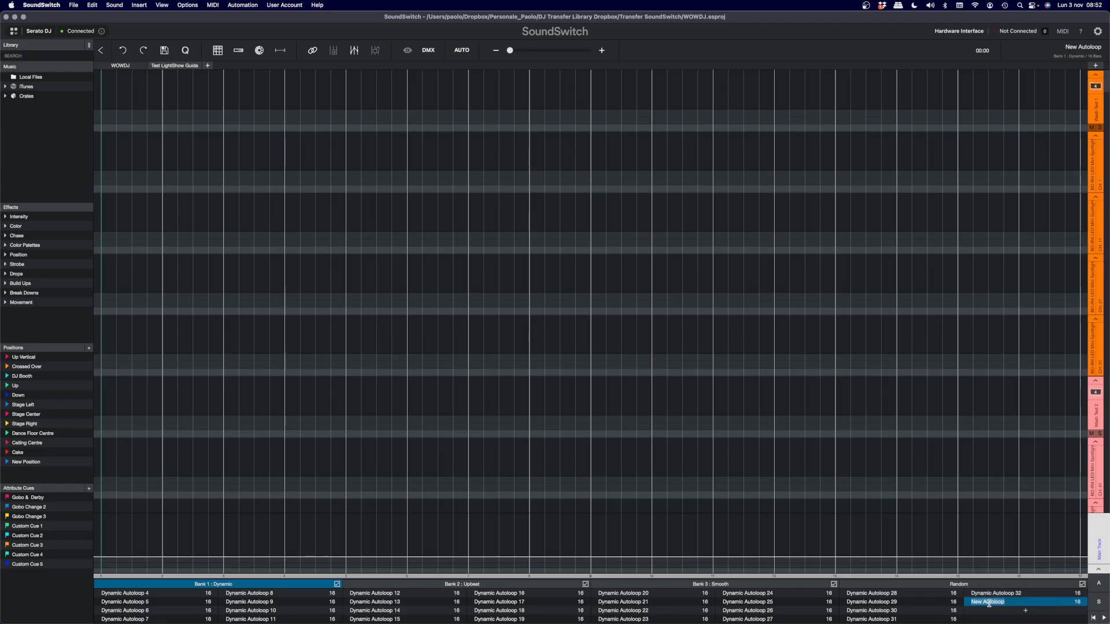
type("Test AL")
left_click(926, 605)
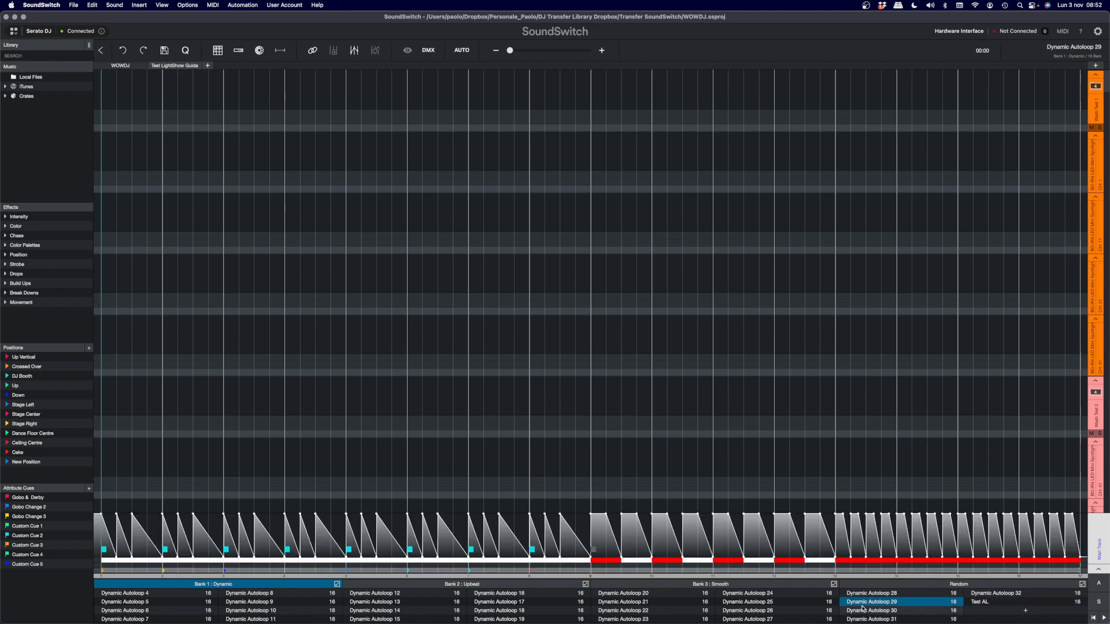
- Populate the remaining empty autoloop slots of the Dynamic bank and view the generated autoloops
right_click(976, 601)
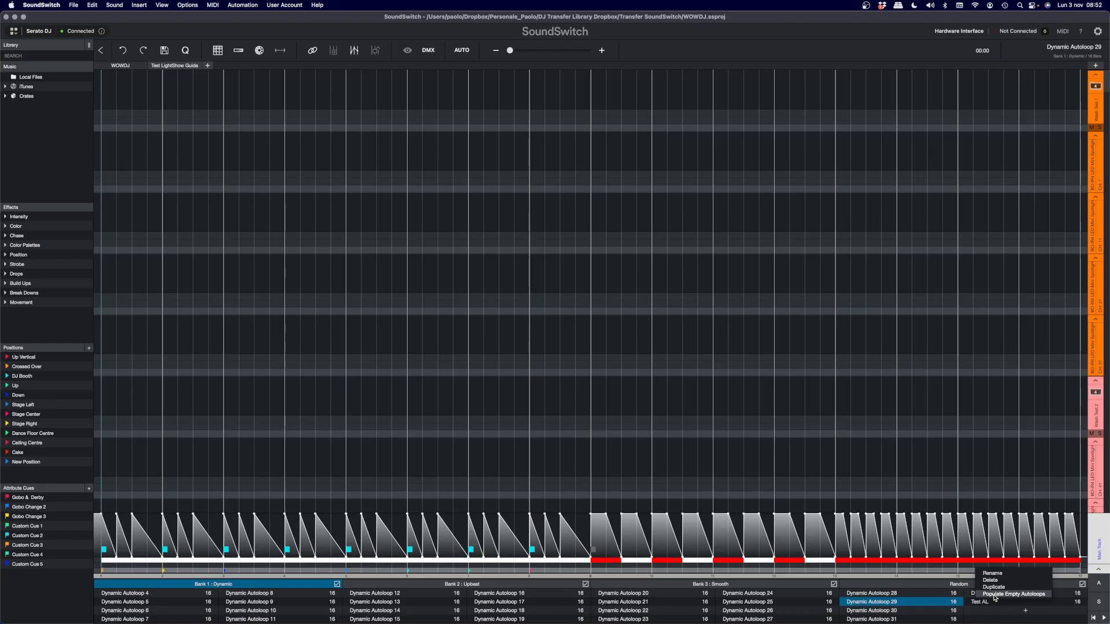
left_click(994, 595)
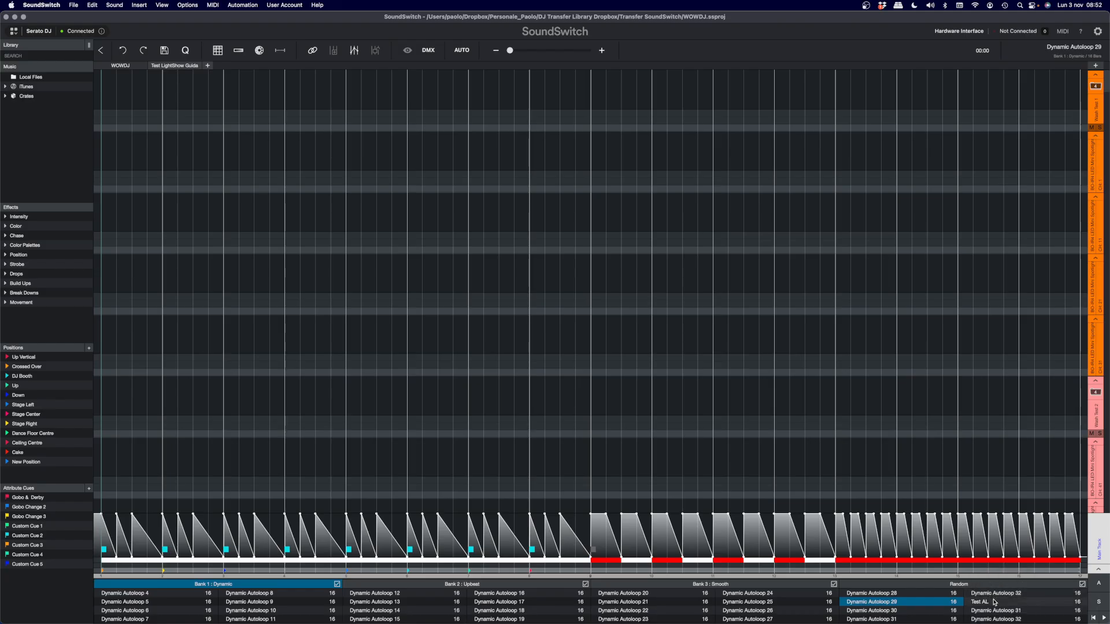
left_click(988, 619)
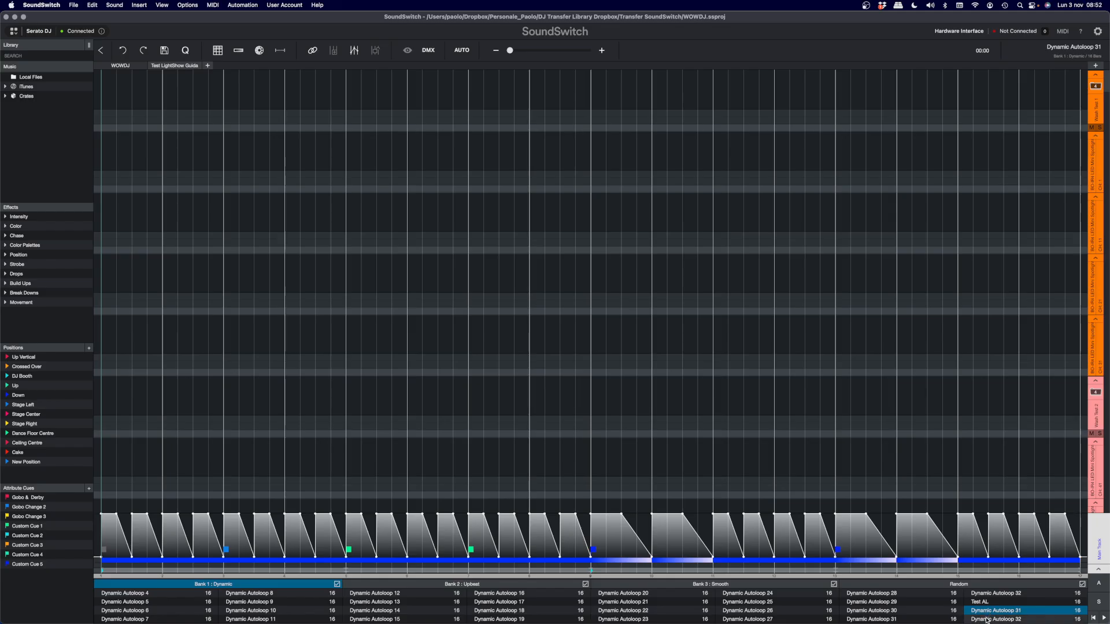
left_click(986, 610)
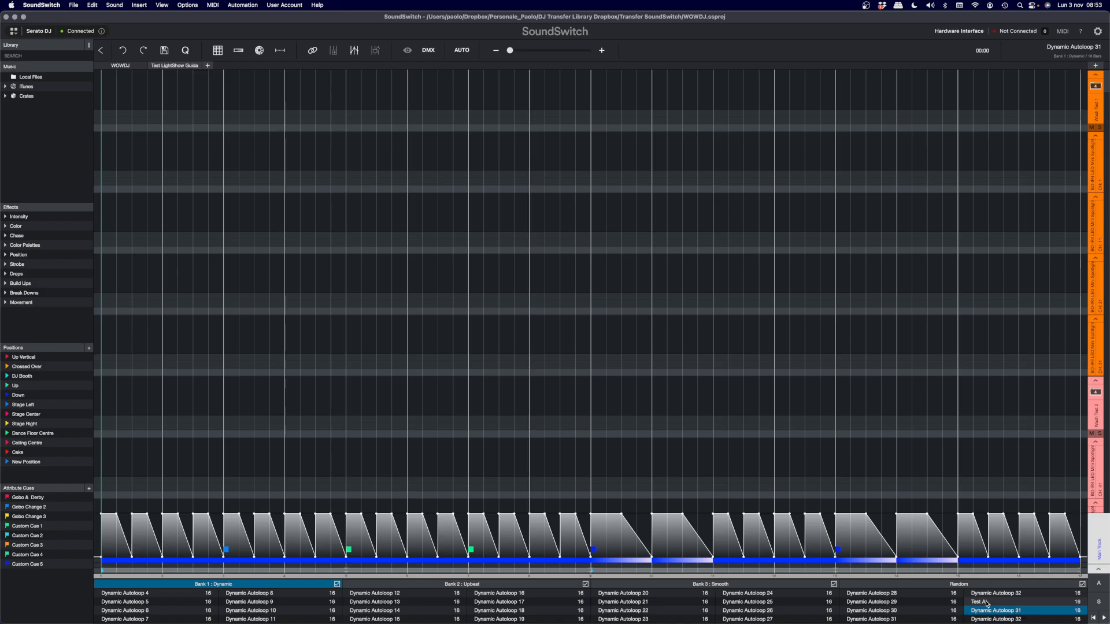
- Delete the Test AL autoloop, populate the empty slot of the Dynamic bank again, and check the last autoloops
right_click(979, 604)
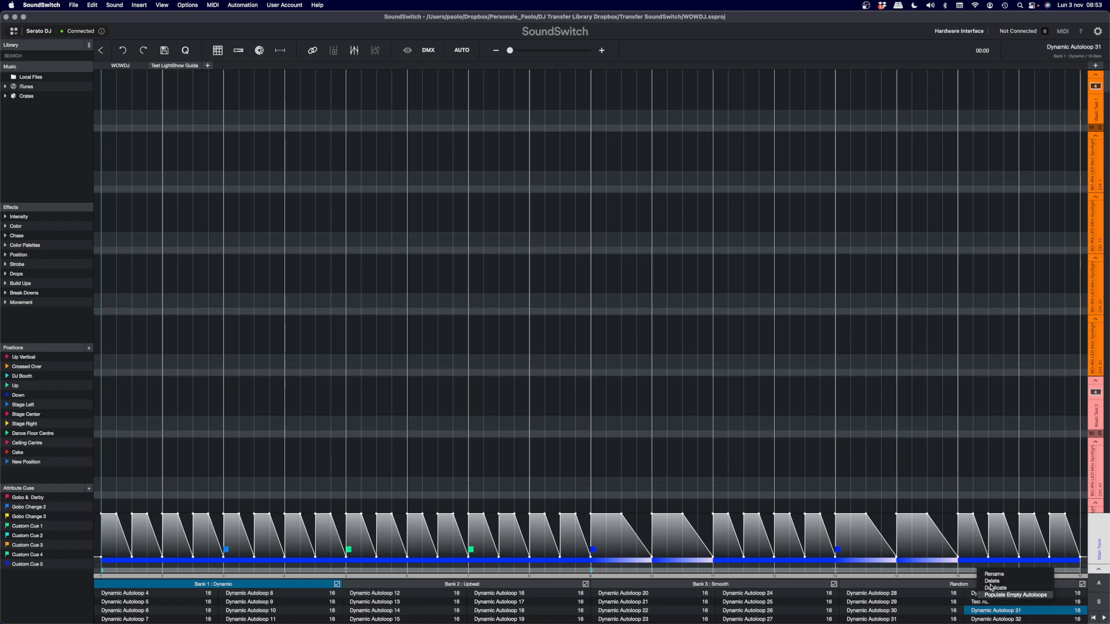
left_click(992, 581)
right_click(981, 605)
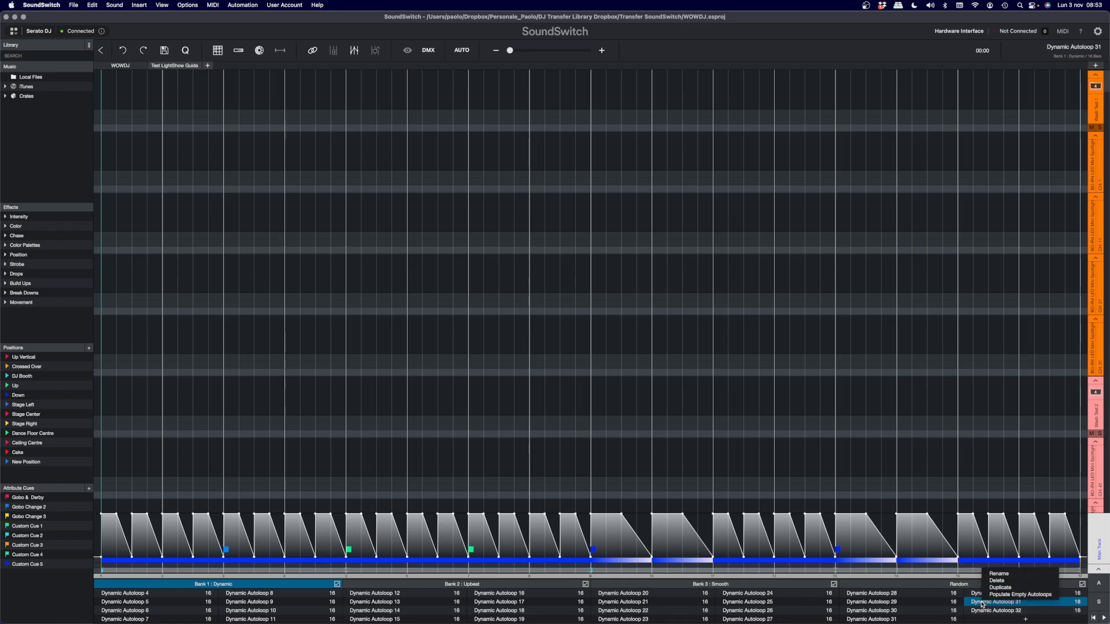
left_click(997, 596)
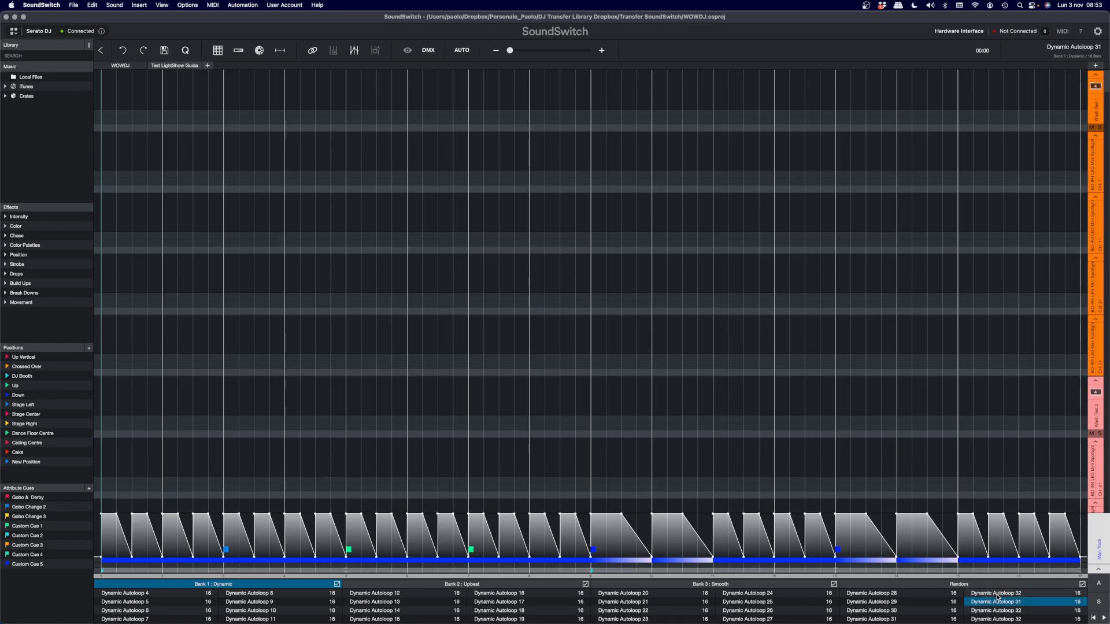
left_click(993, 611)
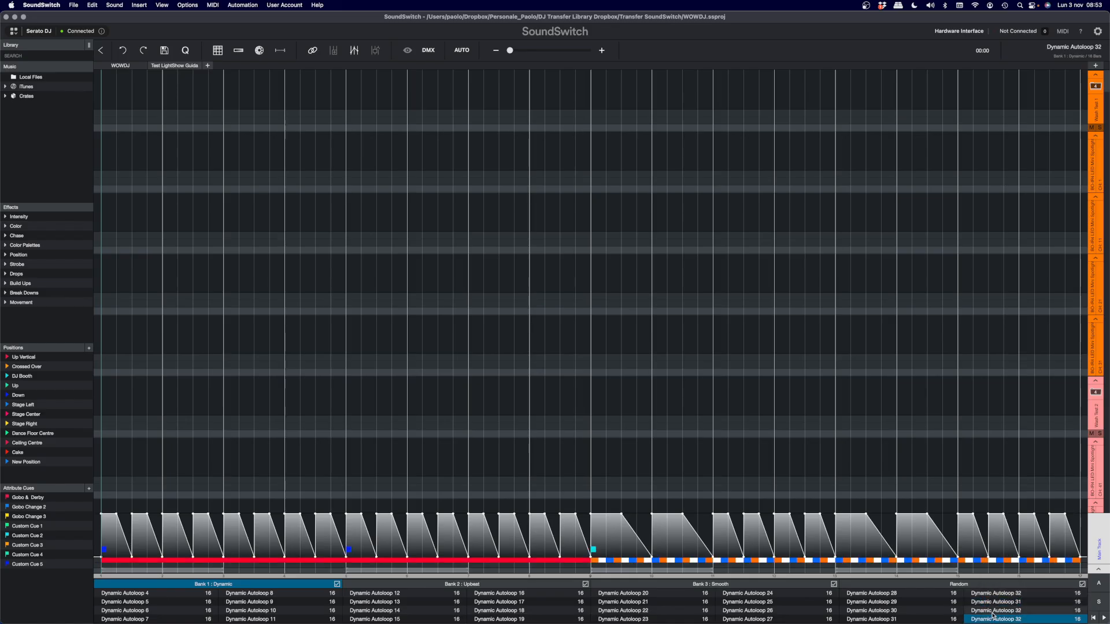
left_click(992, 594)
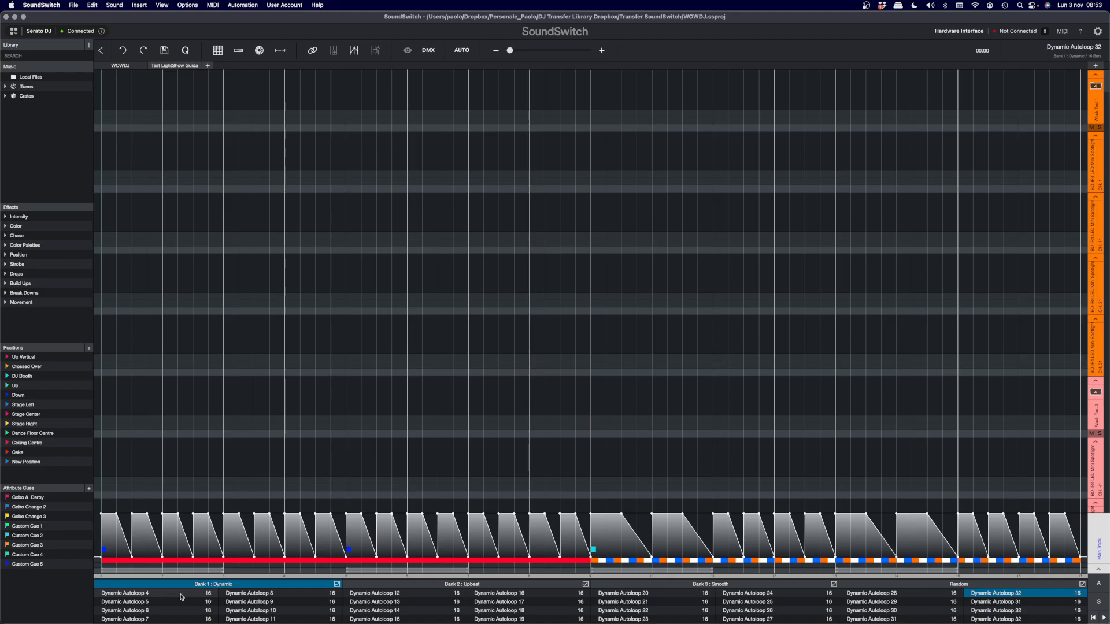
- Compare Upbeat Autoloop 10, Dynamic Autoloop 9 and Upbeat Autoloop 9 on the timeline
left_click(451, 586)
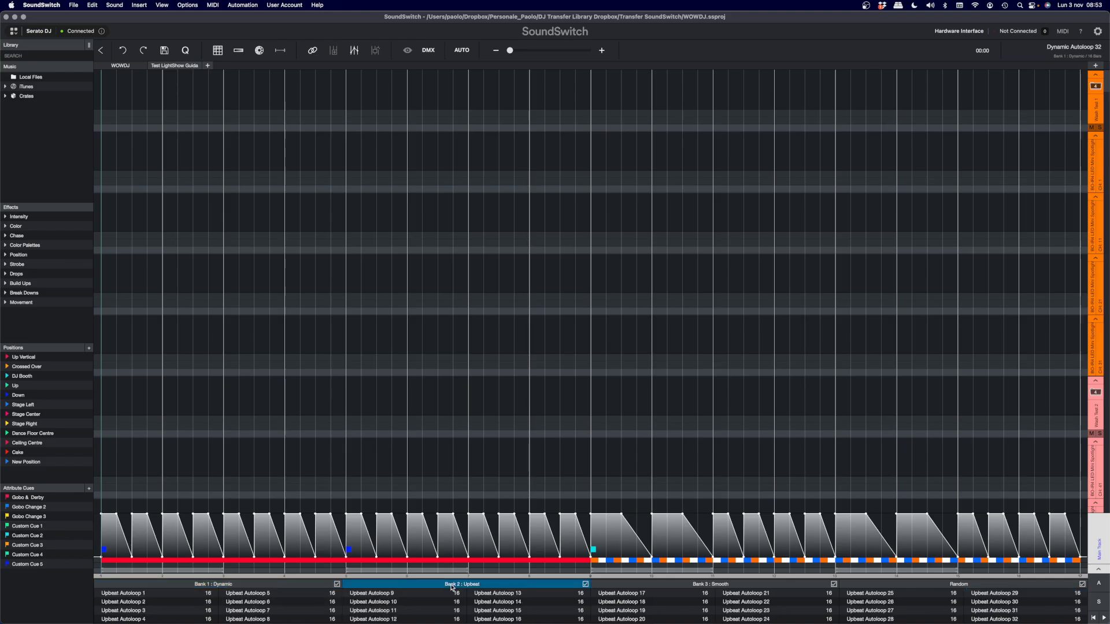
left_click(378, 602)
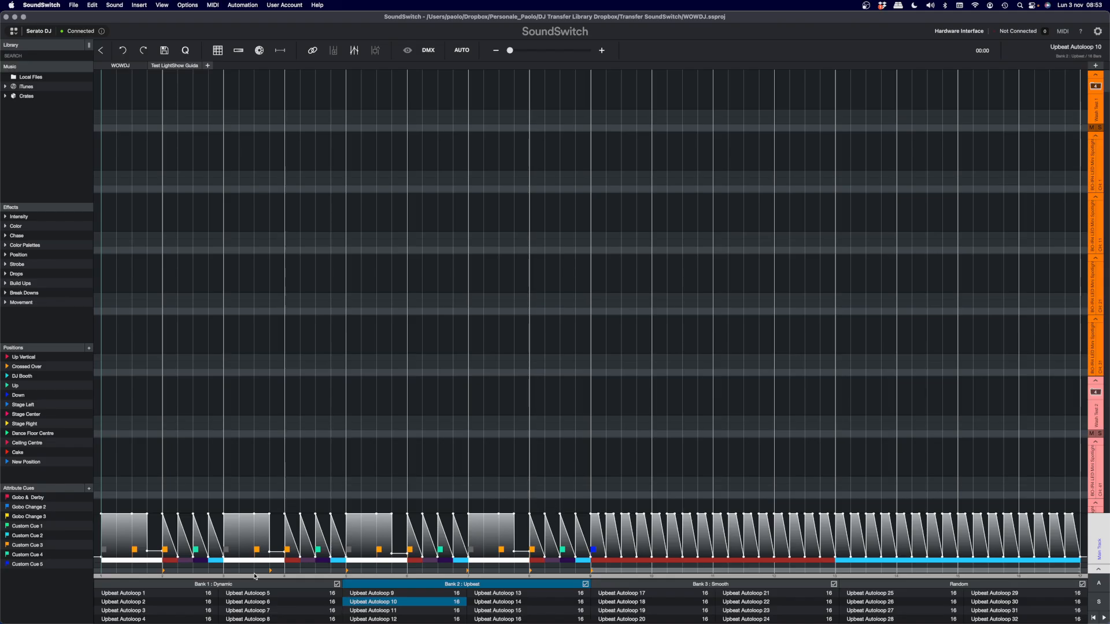
left_click(223, 588)
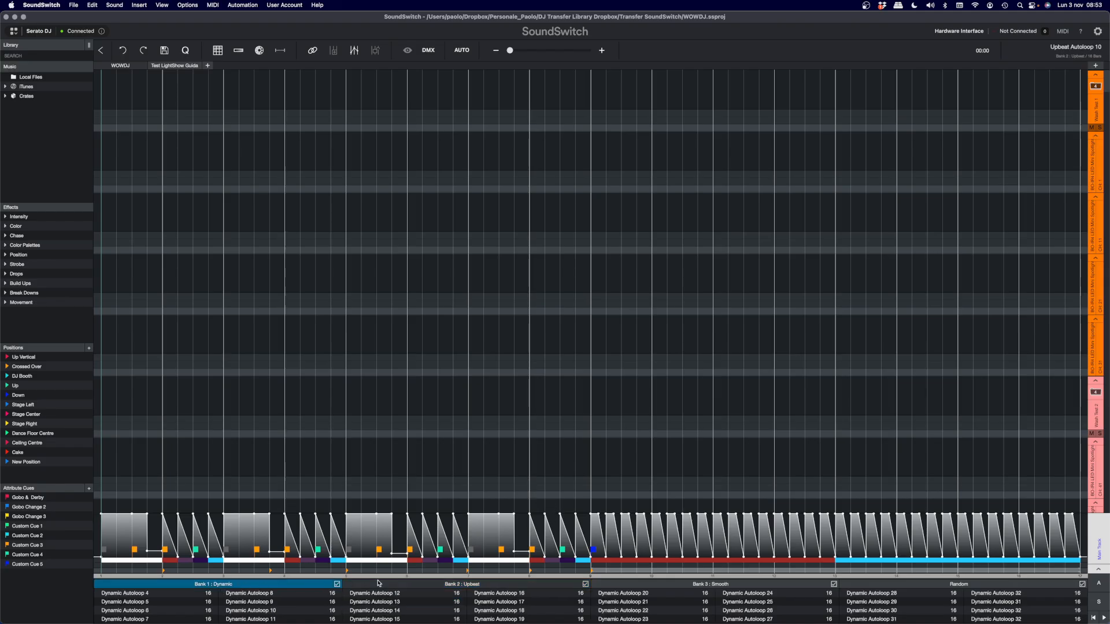
left_click(250, 603)
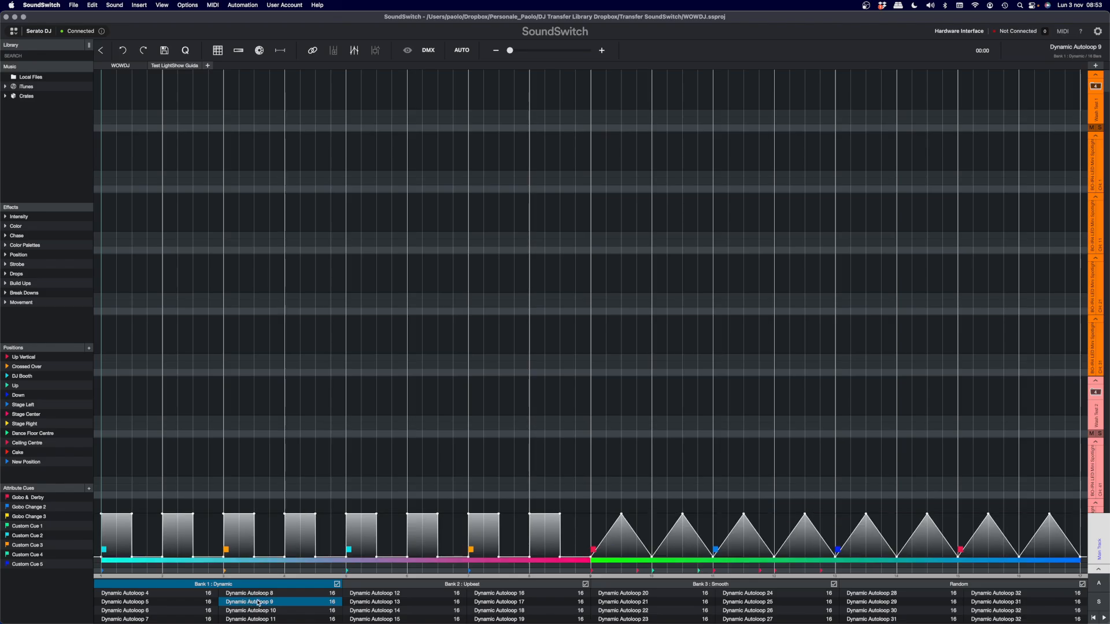
left_click(456, 585)
left_click(405, 594)
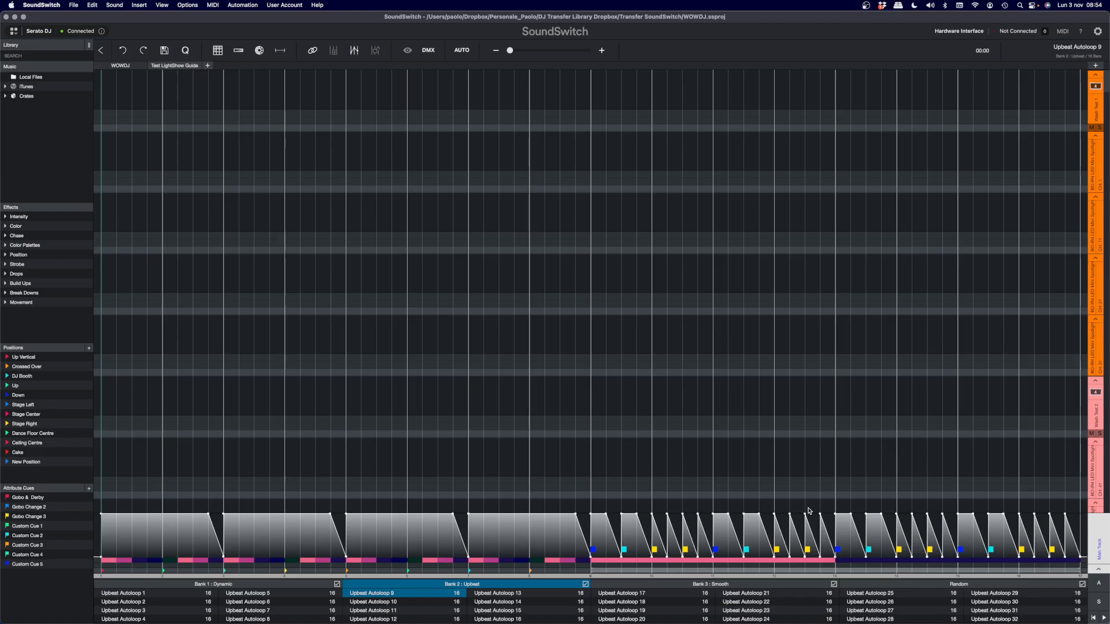
- Examine Smooth Autoloop 5, scrubbing partway through it, and view Random Autoloops 7 and 16
left_click(685, 584)
left_click(248, 593)
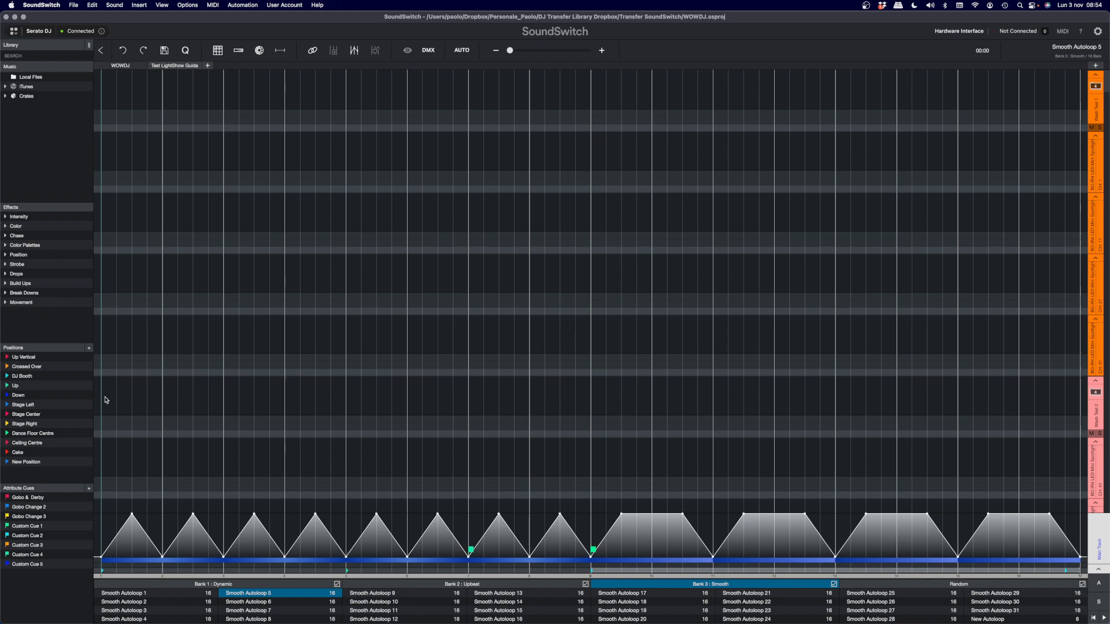
left_click_drag(101, 399, 402, 437)
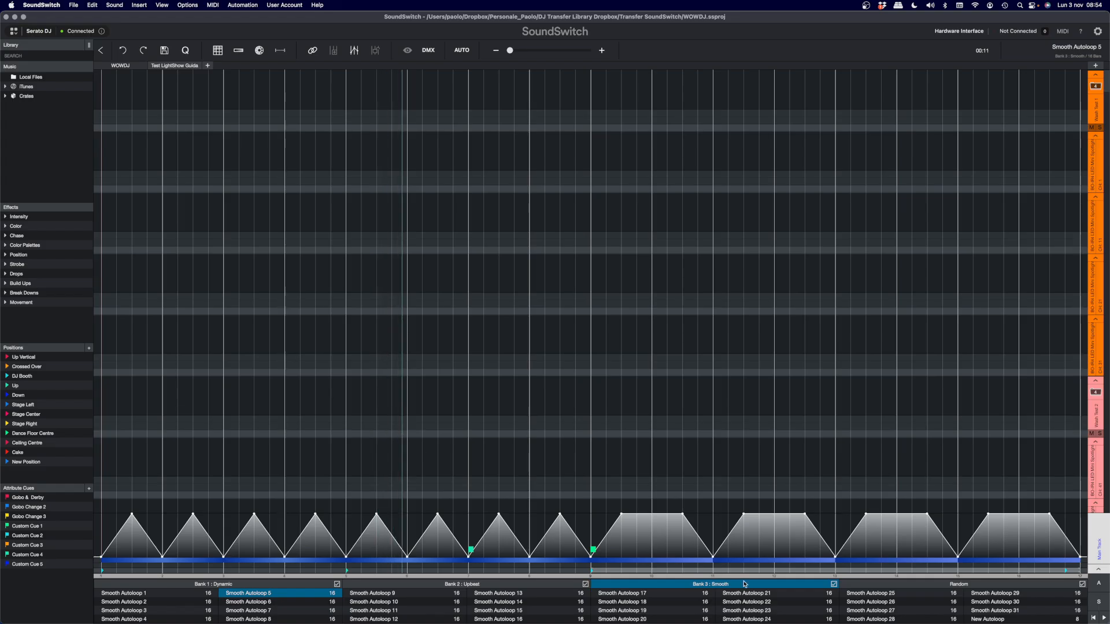
left_click(871, 584)
left_click(292, 602)
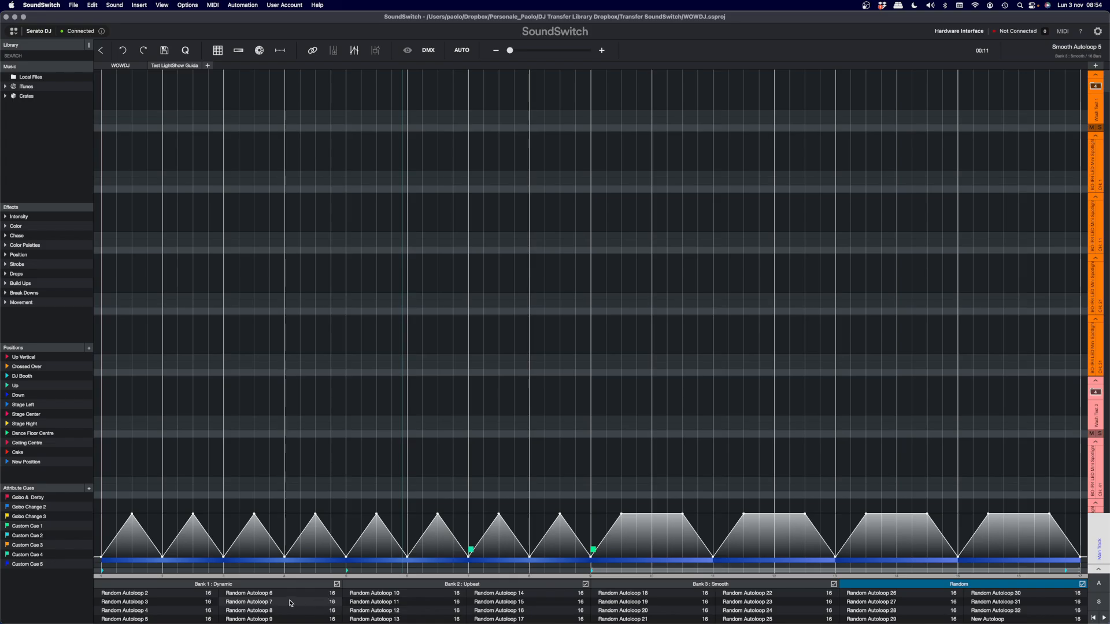
left_click(514, 611)
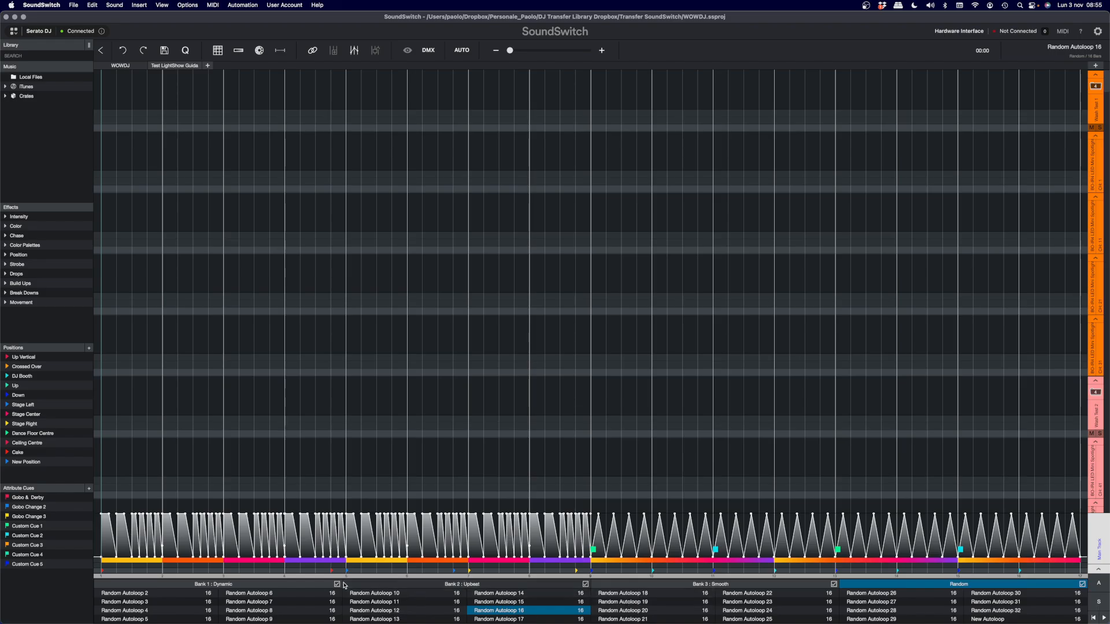
- Switch to the Dynamic bank and view Dynamic Autoloops 4 and 5 on the timeline
left_click(258, 586)
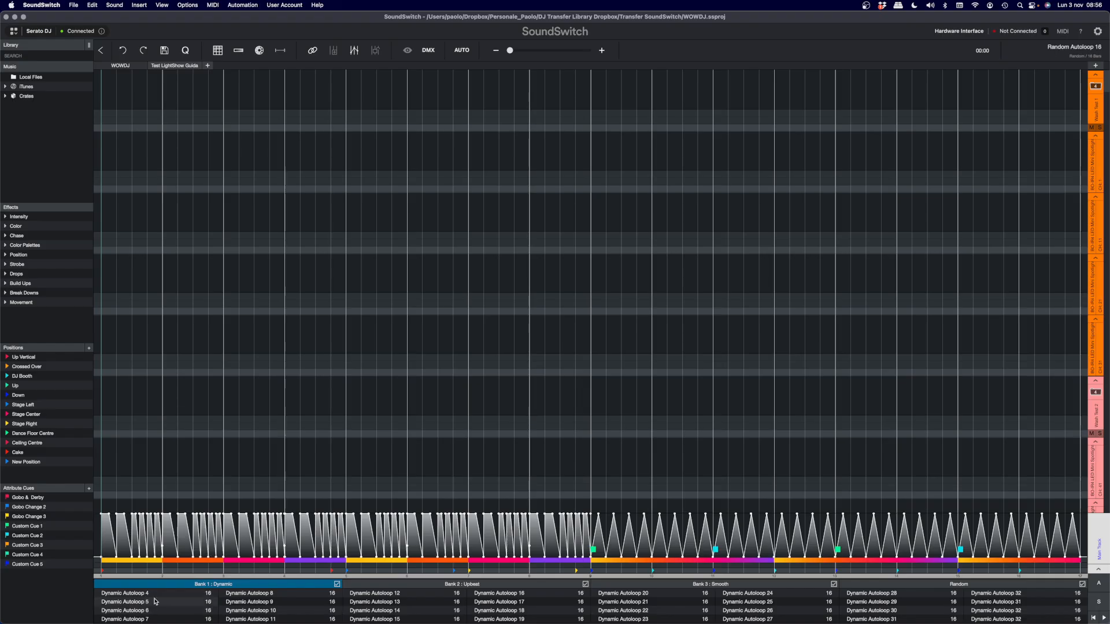
left_click(155, 595)
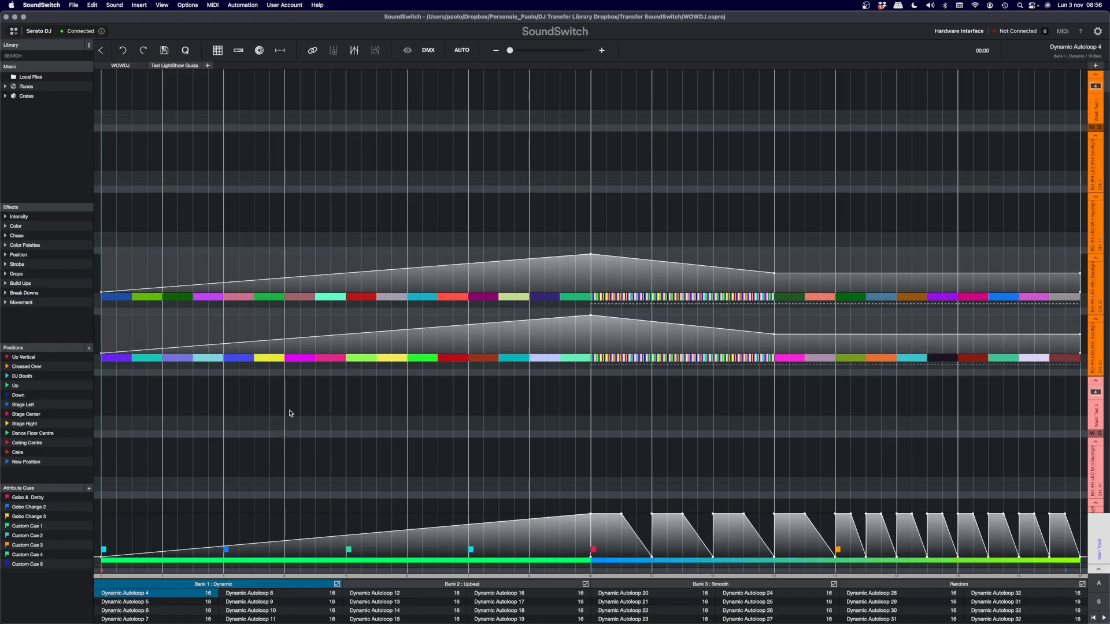
left_click(149, 601)
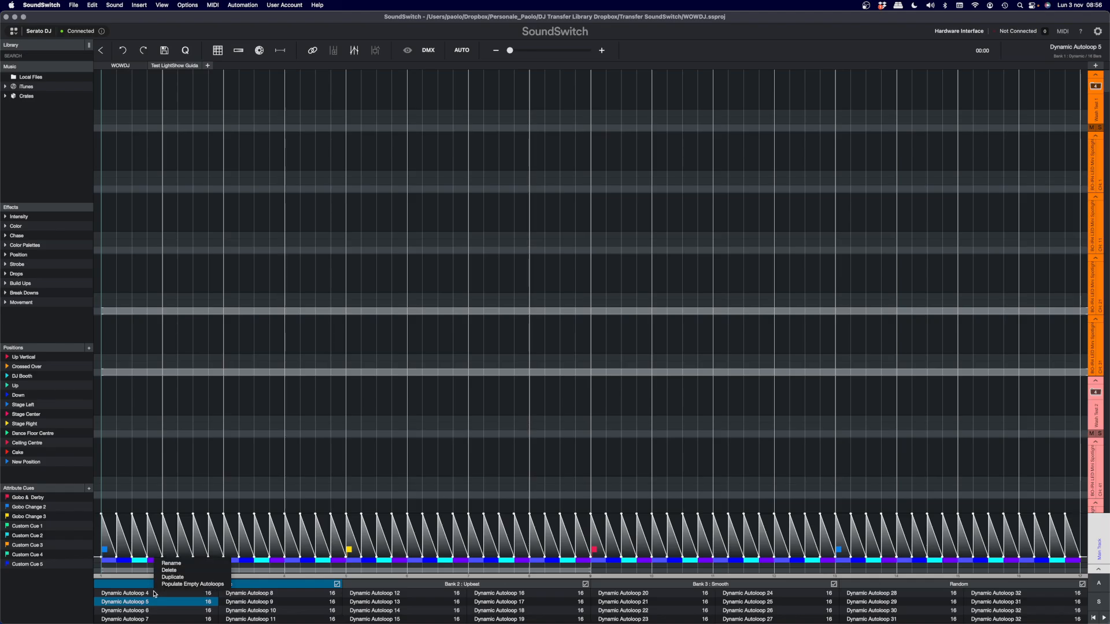
- Populate the remaining empty autoloop slot at the end of the Dynamic bank
scroll(162, 590, "down", 1)
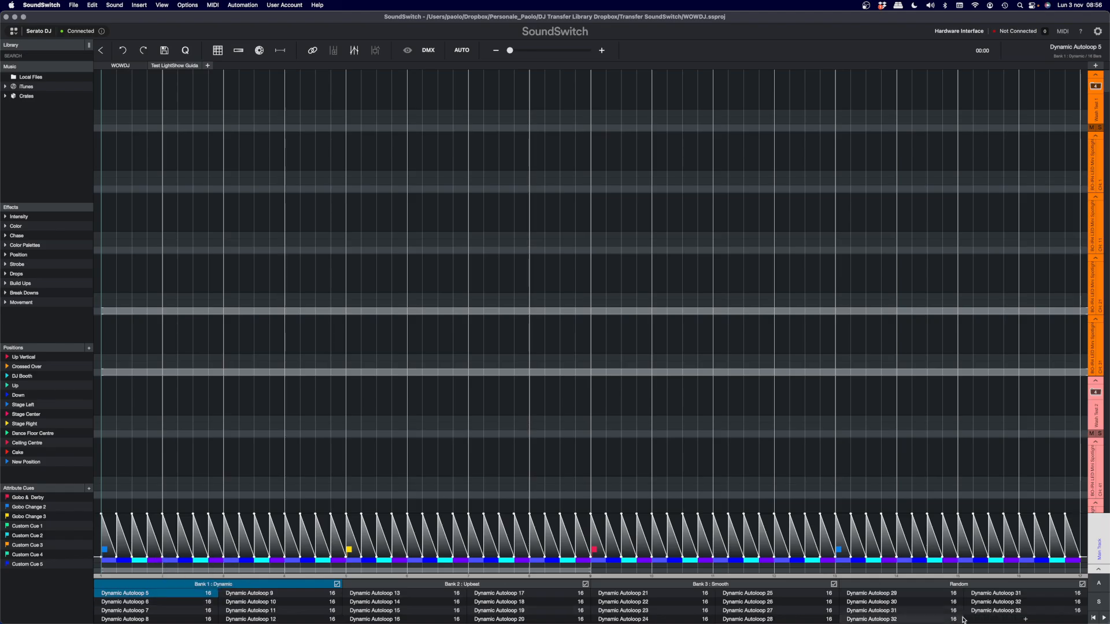
right_click(991, 613)
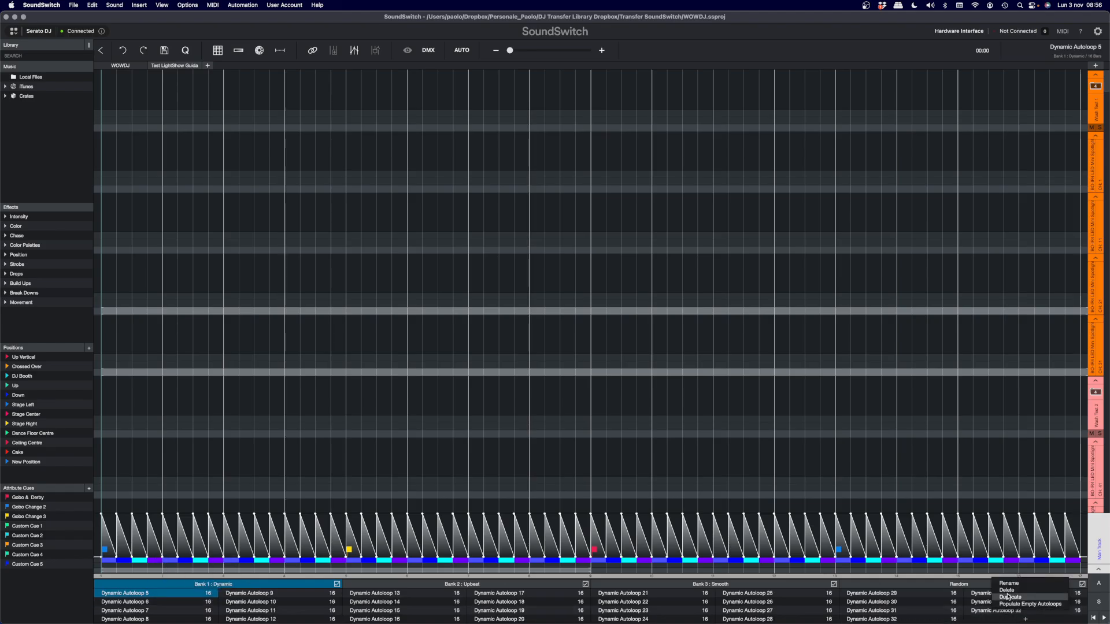
left_click(1023, 604)
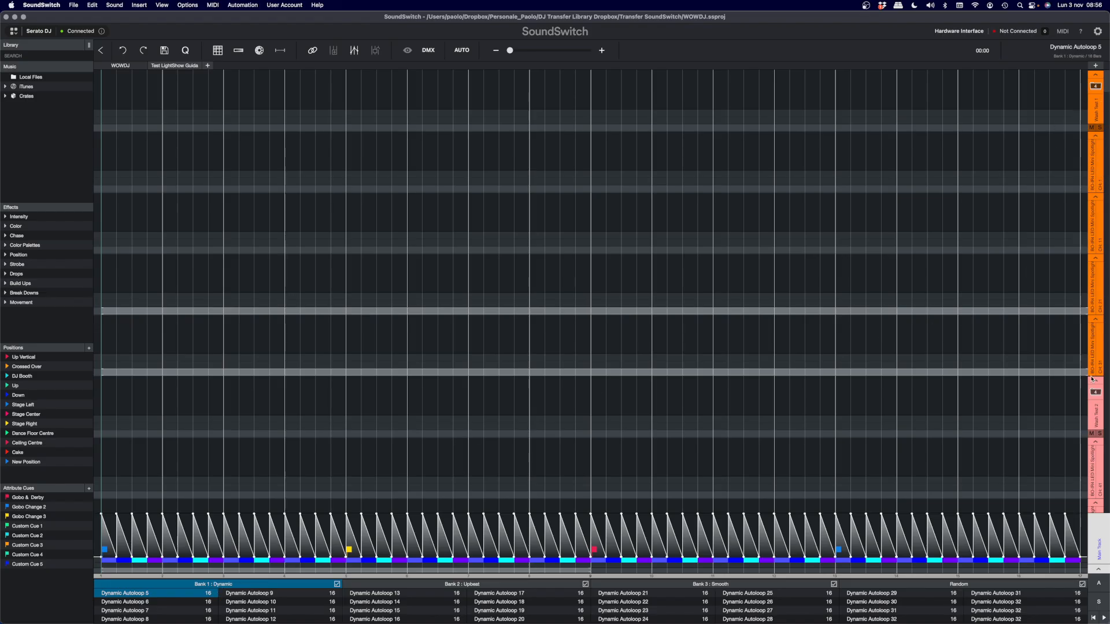
- Examine the fixture tracks of Dynamic Autoloop 5 and highlight the full length of its Main Track
scroll(1092, 379, "down", 8)
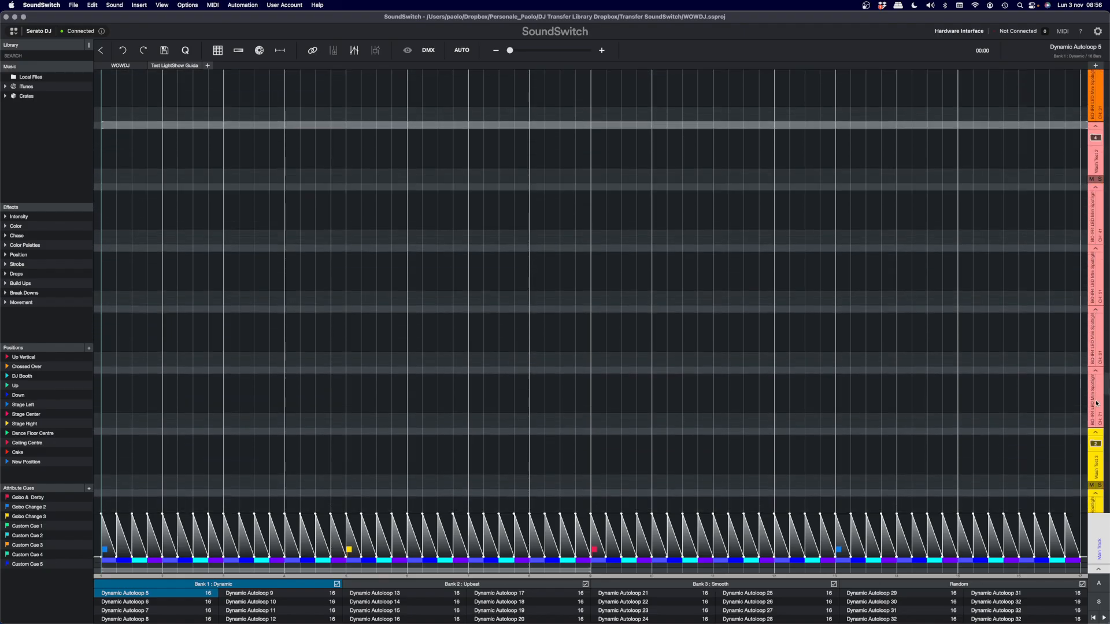
scroll(1097, 403, "down", 4)
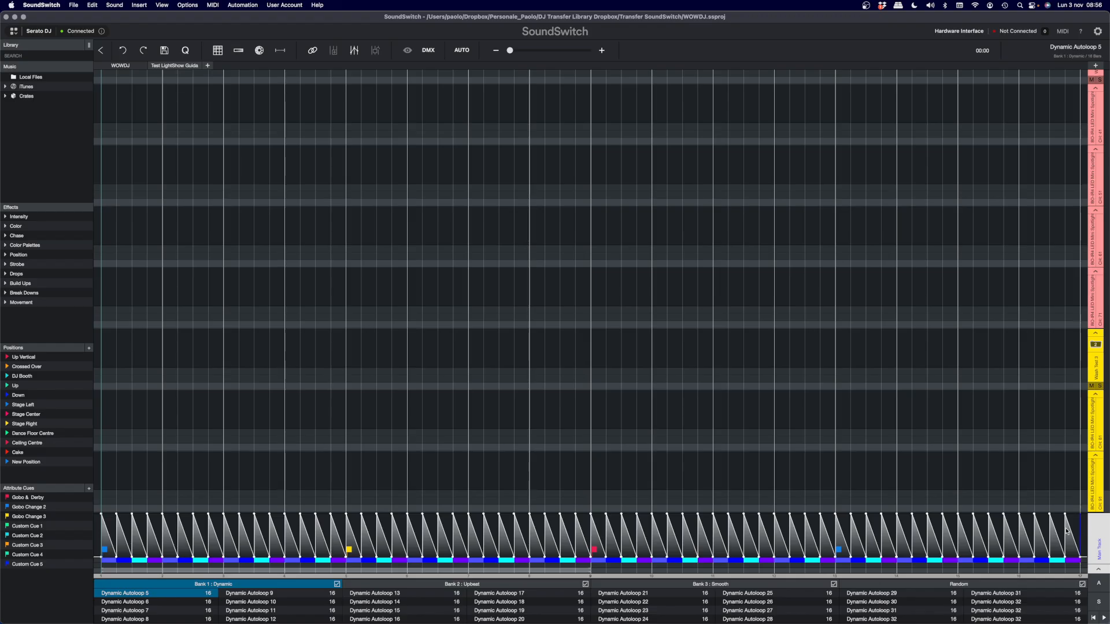
left_click_drag(1067, 531, 83, 548)
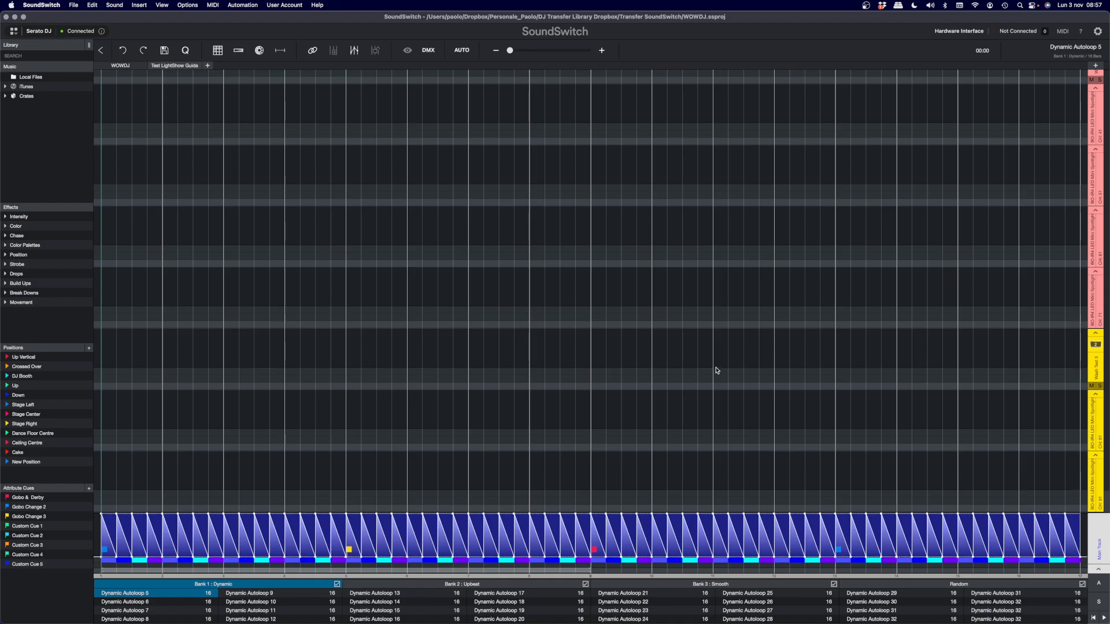
scroll(734, 381, "up", 1)
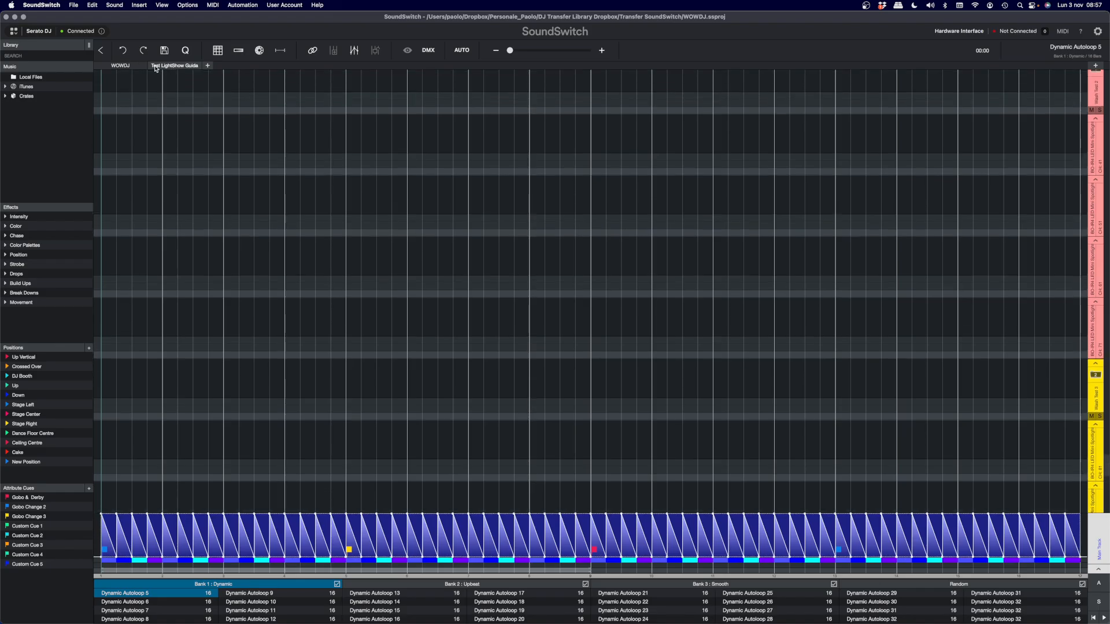
left_click(194, 67)
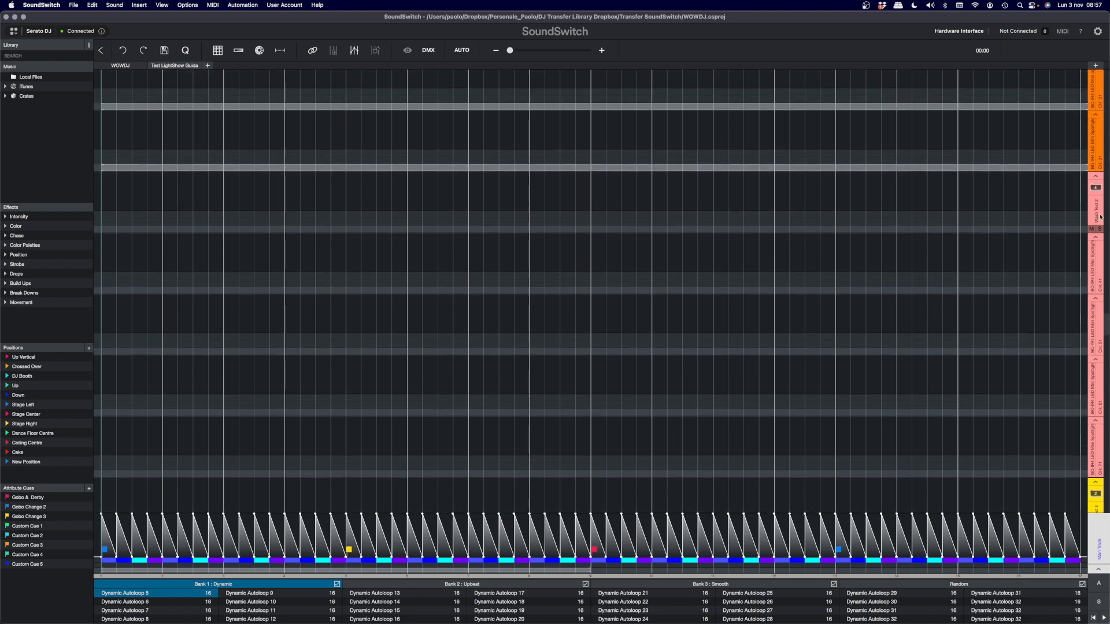
- Look through the fixture groups, select the Wash Test 2 track, and collapse and re-expand that group
scroll(1100, 217, "up", 5)
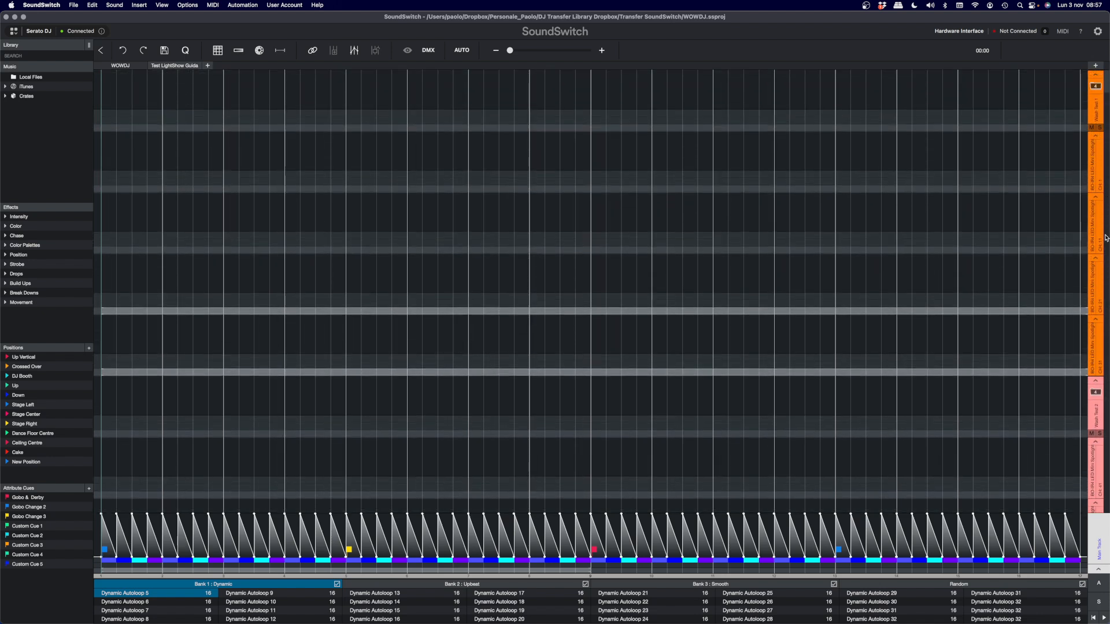
scroll(1105, 237, "down", 4)
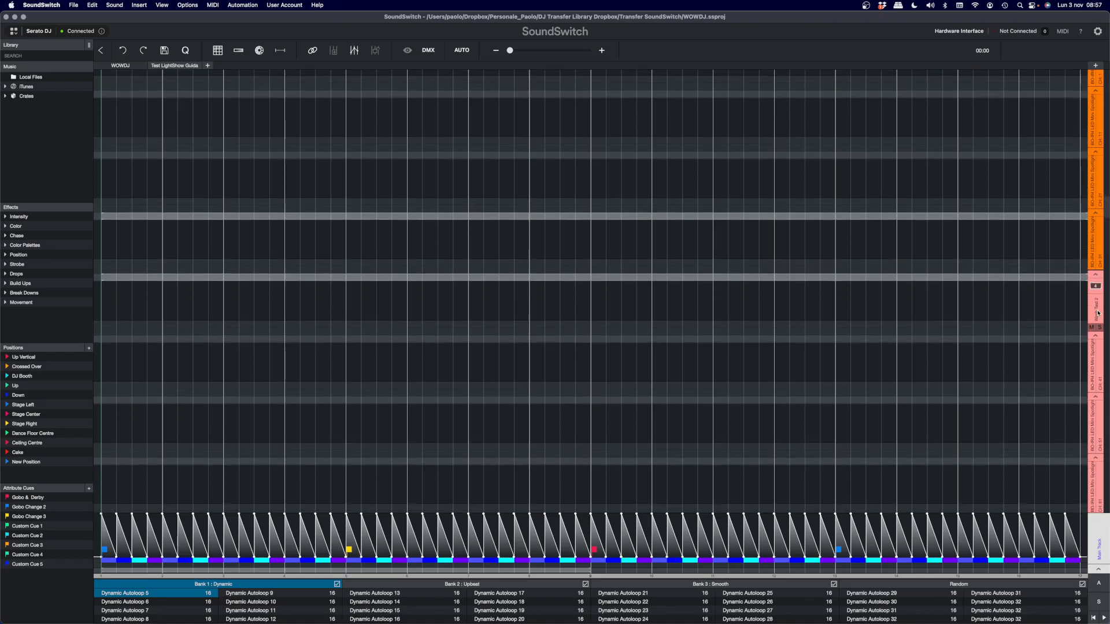
scroll(1098, 314, "down", 2)
left_click(1098, 256)
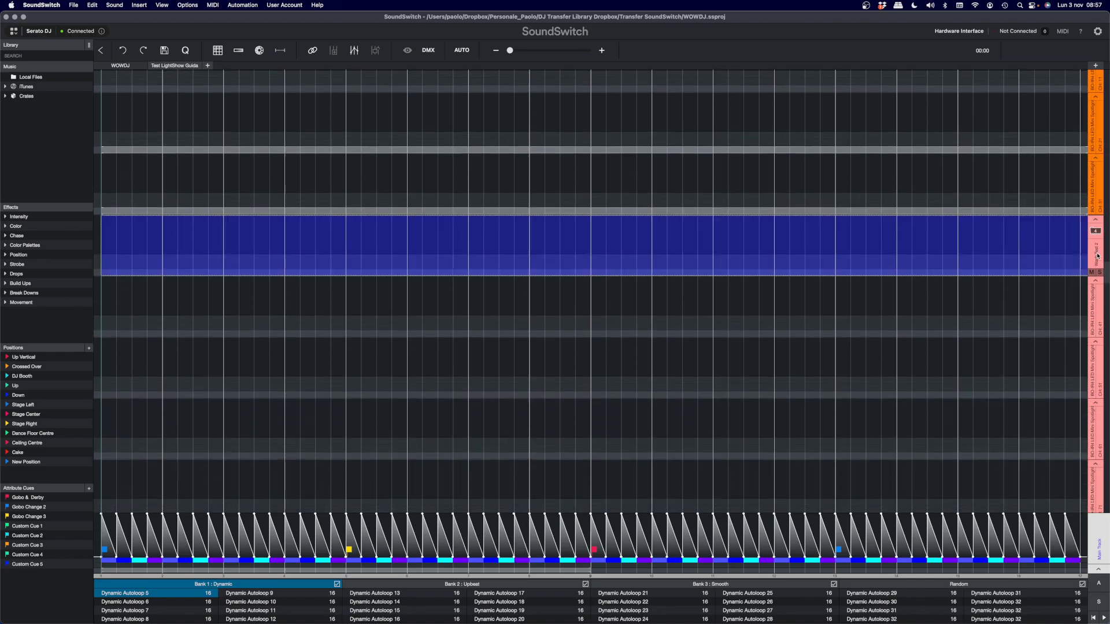
left_click(1097, 219)
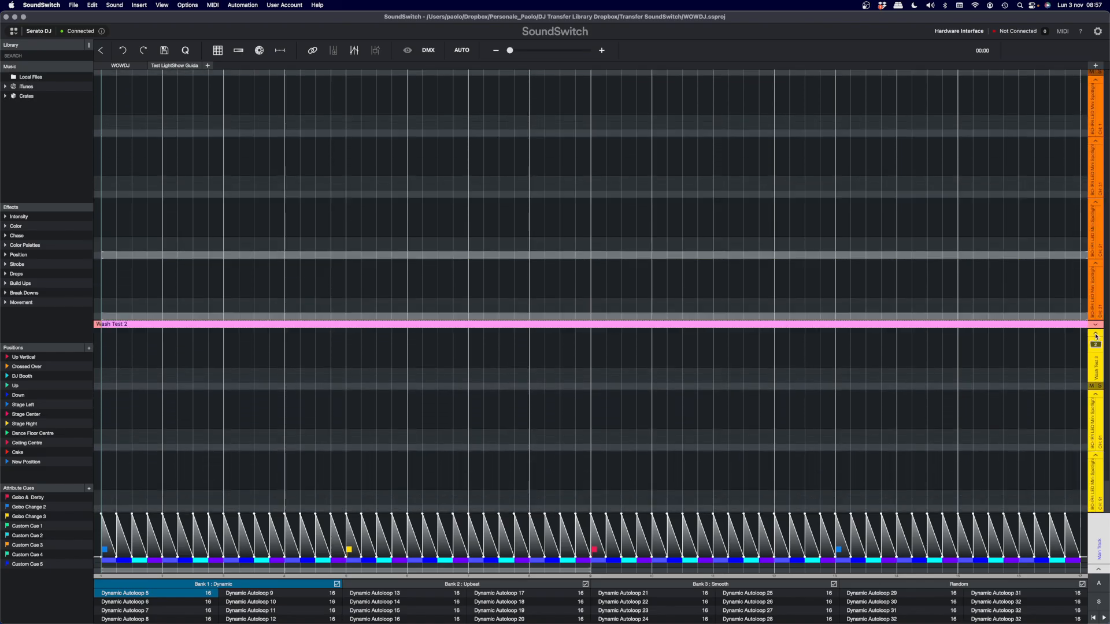
scroll(1094, 347, "up", 2)
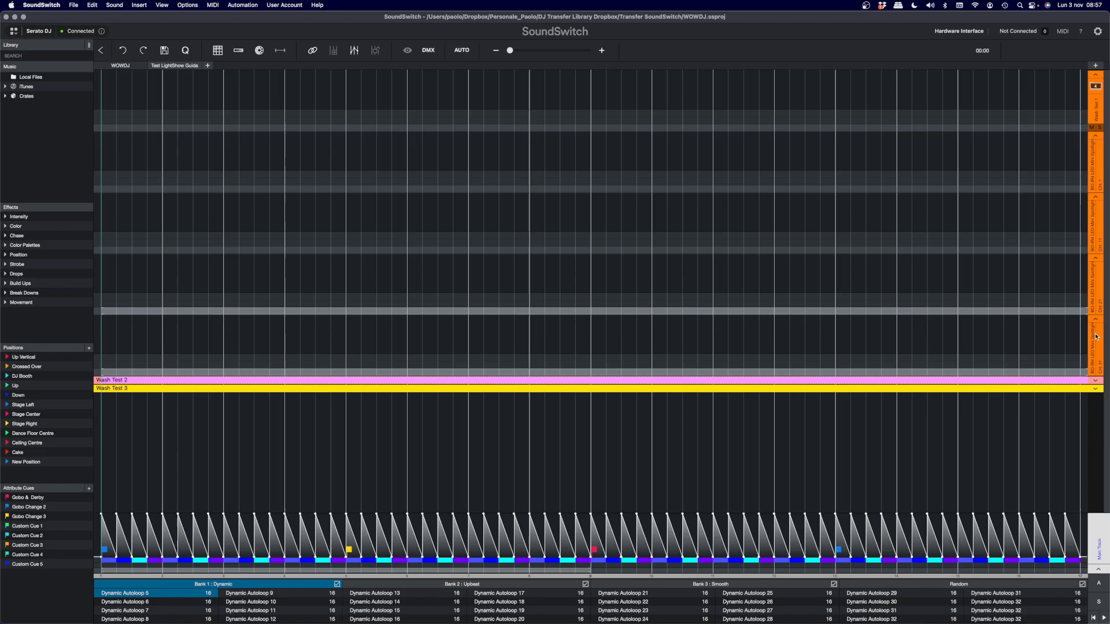
left_click(1094, 392)
scroll(700, 322, "down", 2)
scroll(1072, 483, "down", 2)
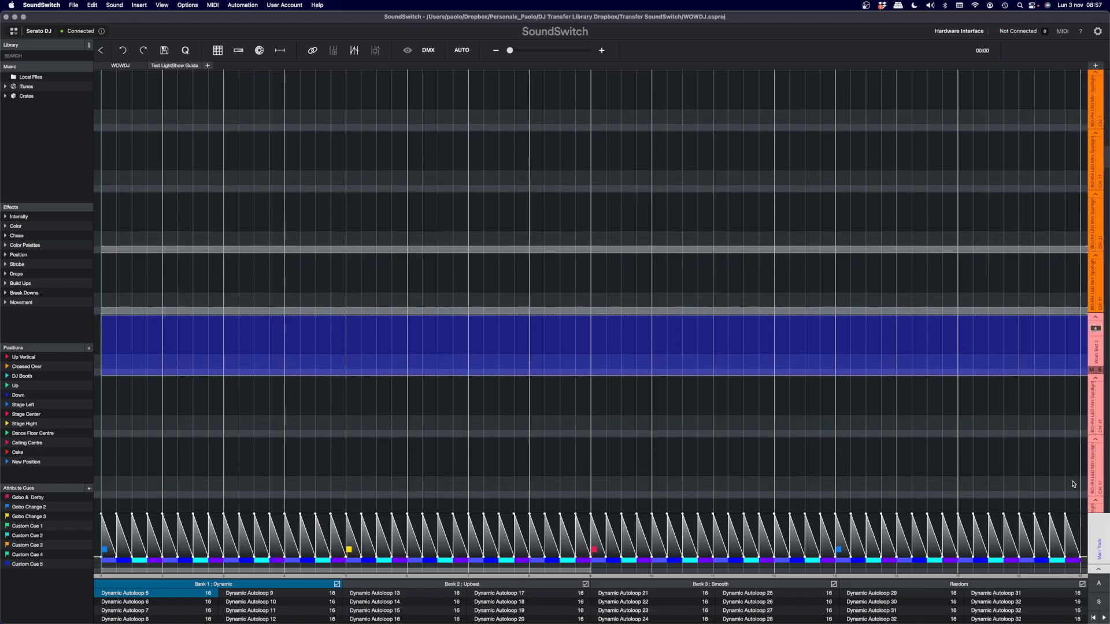
left_click(1085, 533)
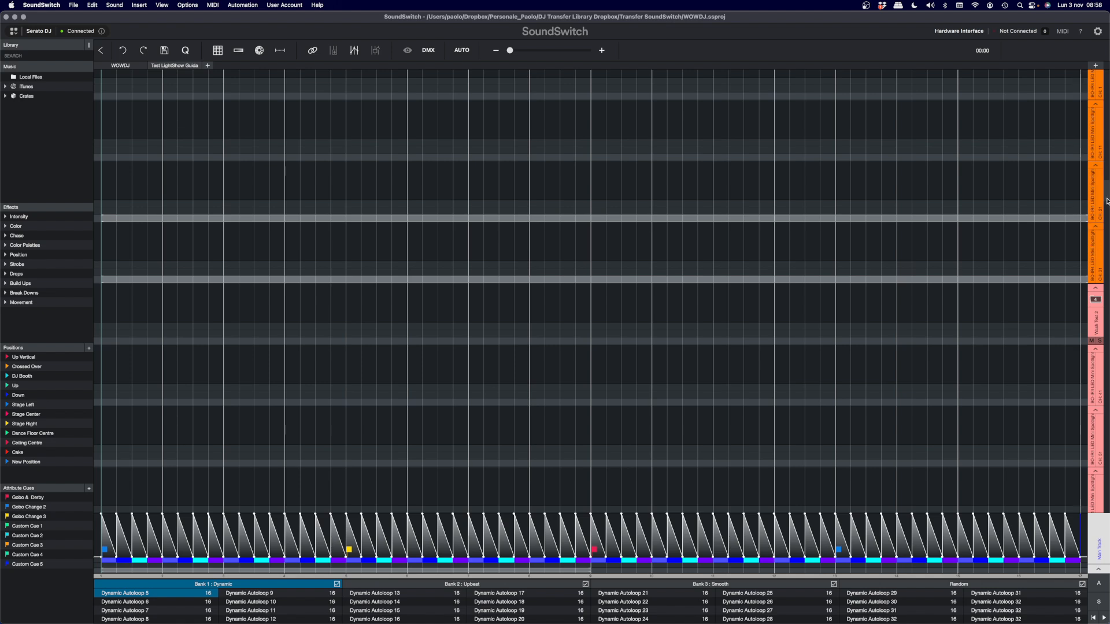
- Browse the Both Lighting fixtures in the Fixture Library, highlight BO-Tube 192 360 Pixel Tube Mode 1 and Mode 3, and close the library
left_click_drag(1107, 201, 1108, 95)
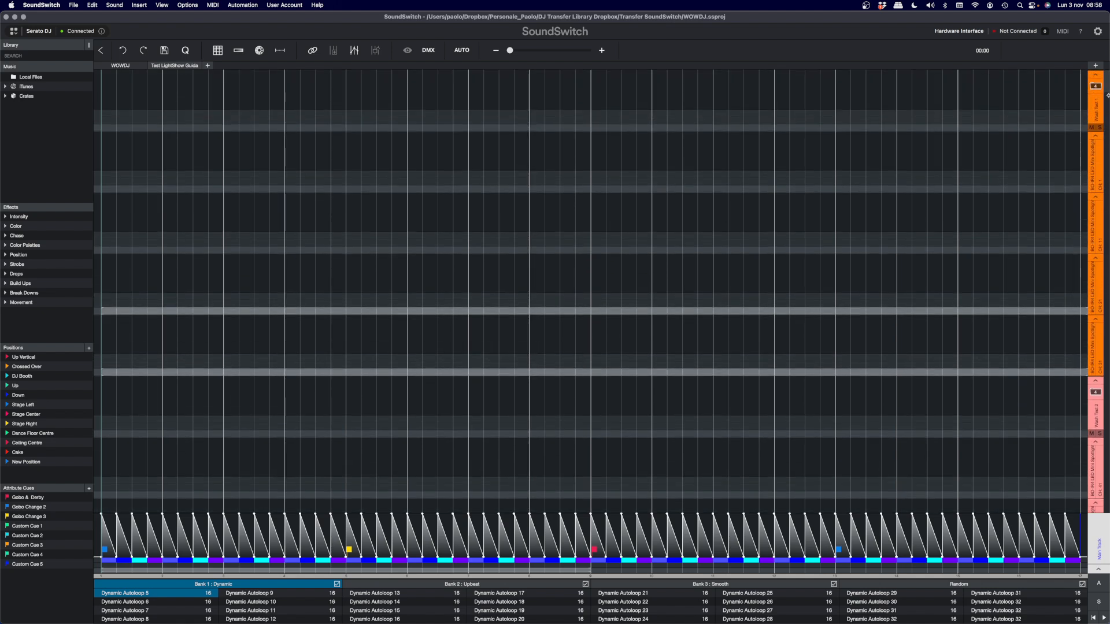
left_click(1095, 67)
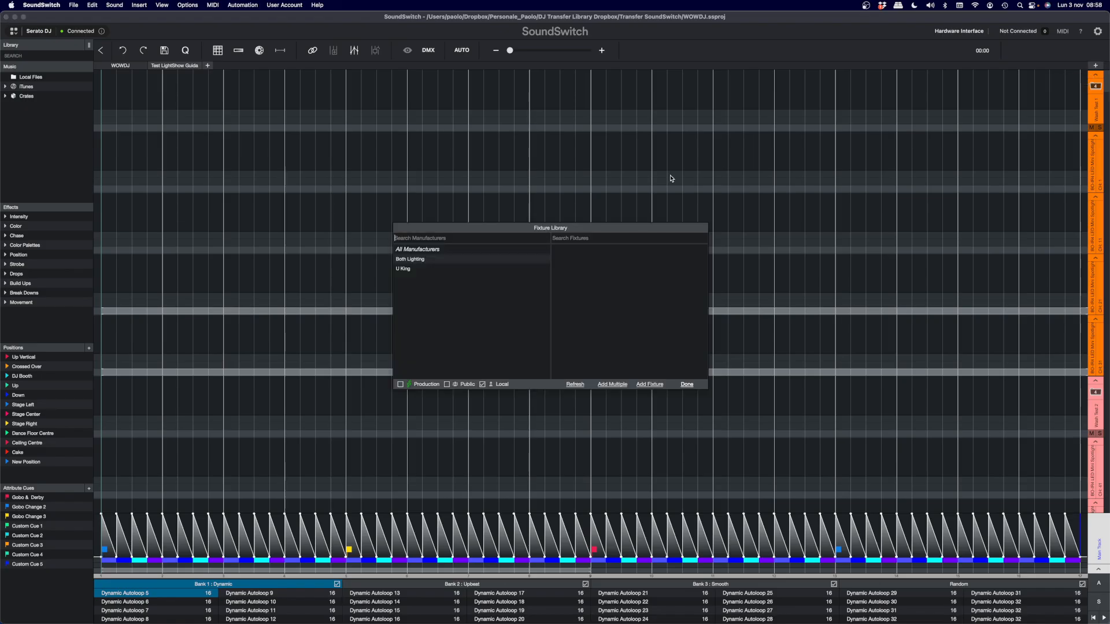
left_click(426, 252)
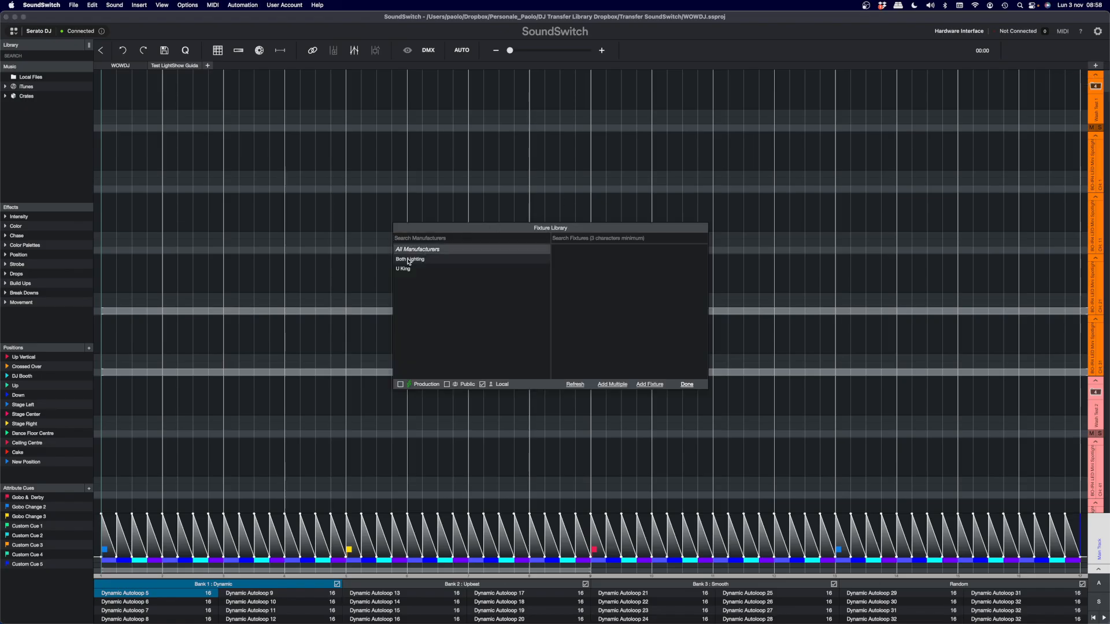
left_click(412, 260)
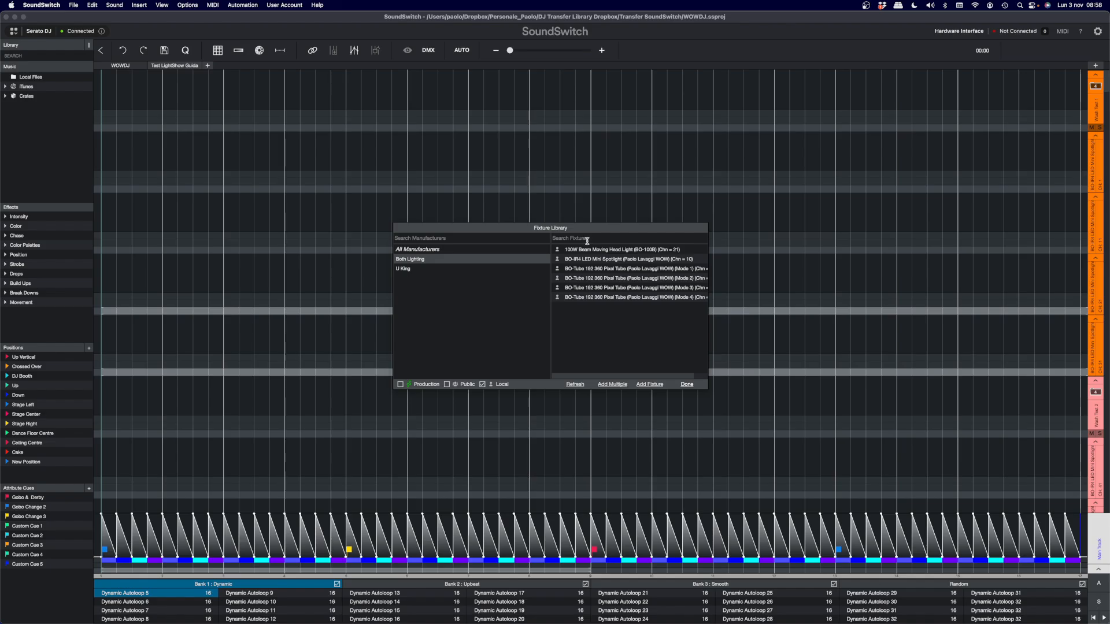
left_click(585, 269)
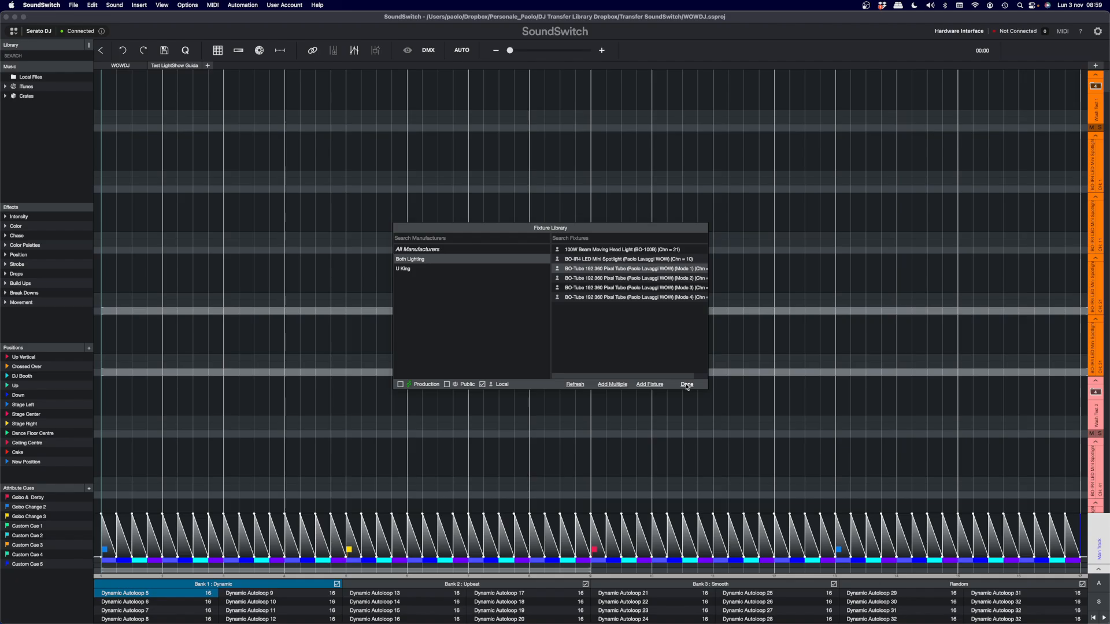
left_click_drag(708, 272, 779, 272)
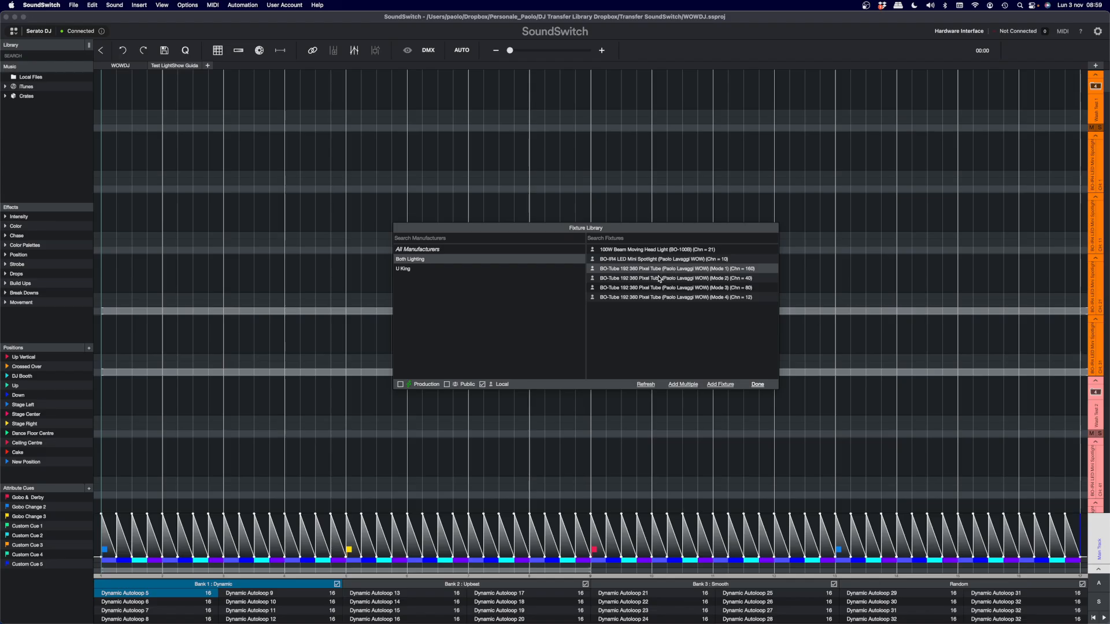
left_click(638, 287)
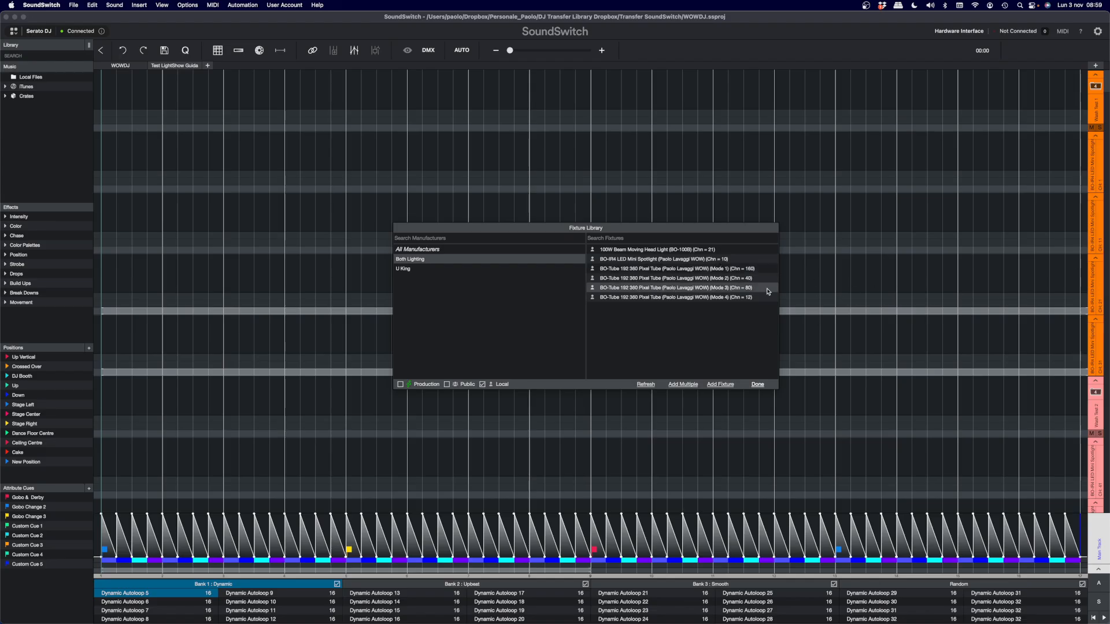
left_click(757, 384)
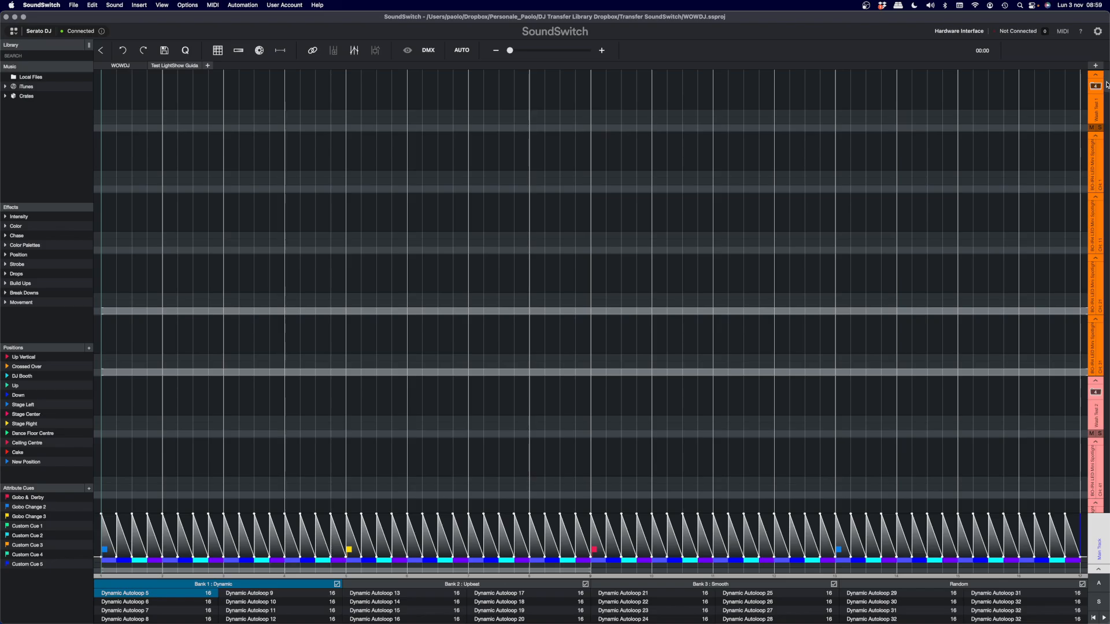
- Check the Wash Test fixture groups, and reopen and close the Fixture Library without adding a fixture
scroll(1107, 179, "down", 5)
scroll(1107, 329, "down", 5)
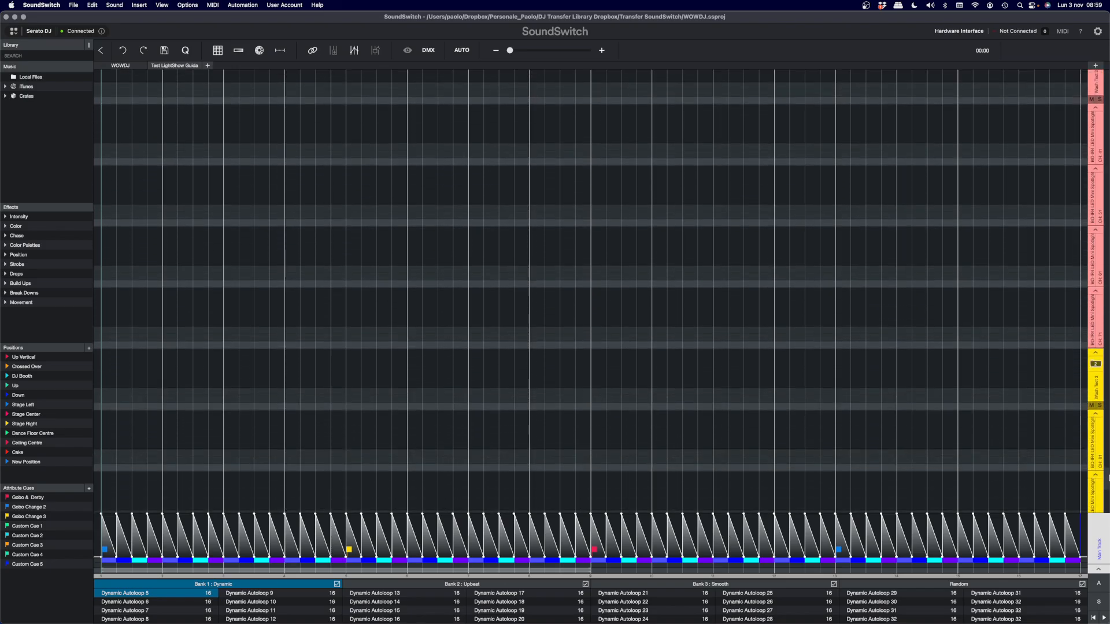
left_click_drag(1107, 328, 1107, 72)
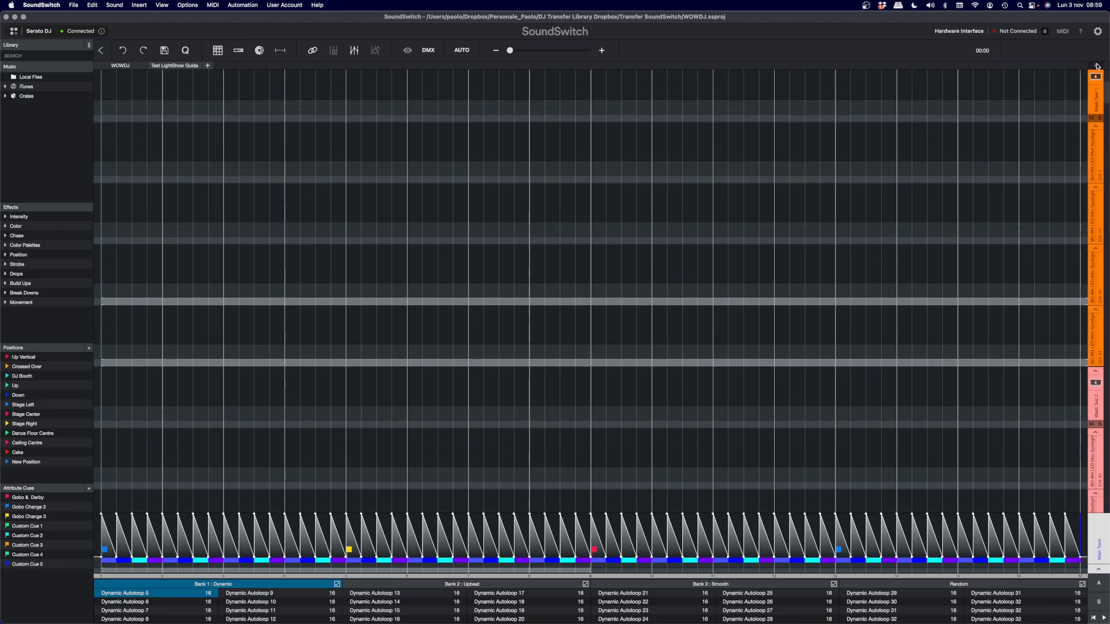
left_click(1095, 65)
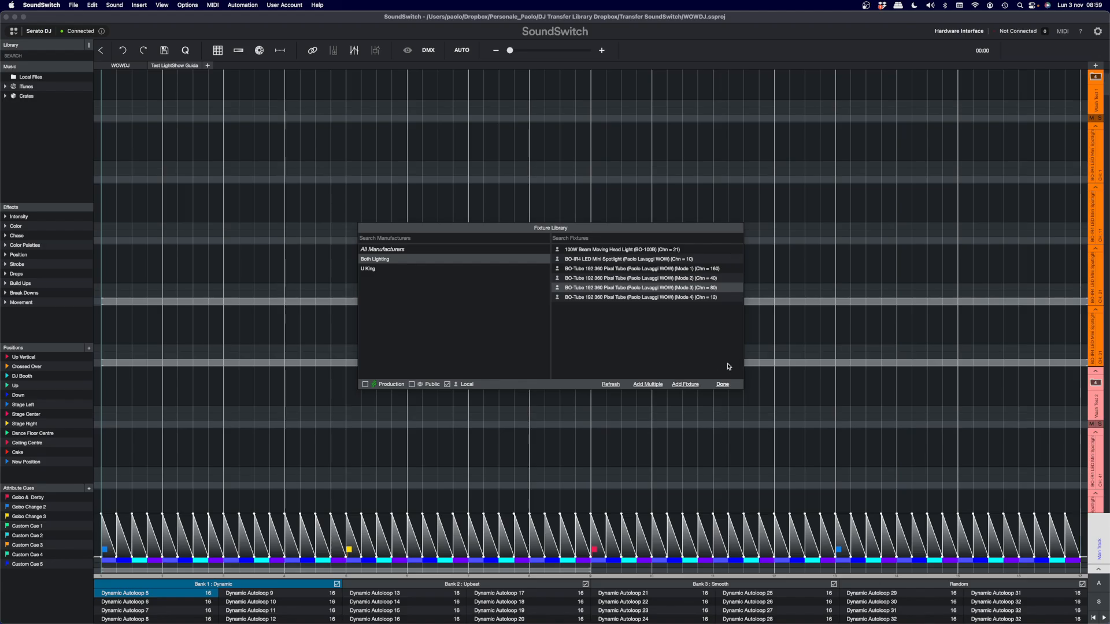
left_click(721, 385)
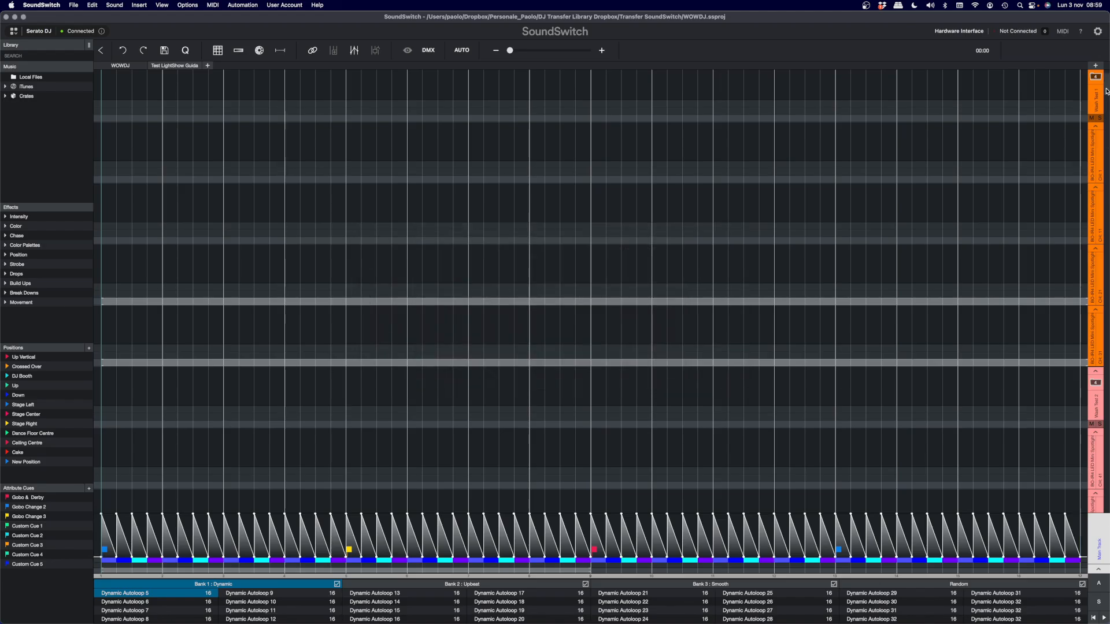
- Look through the fixture tracks of Dynamic Autoloop 5 from the BO-Tube 192 group back up to the first wash group
left_click_drag(1107, 90, 1107, 275)
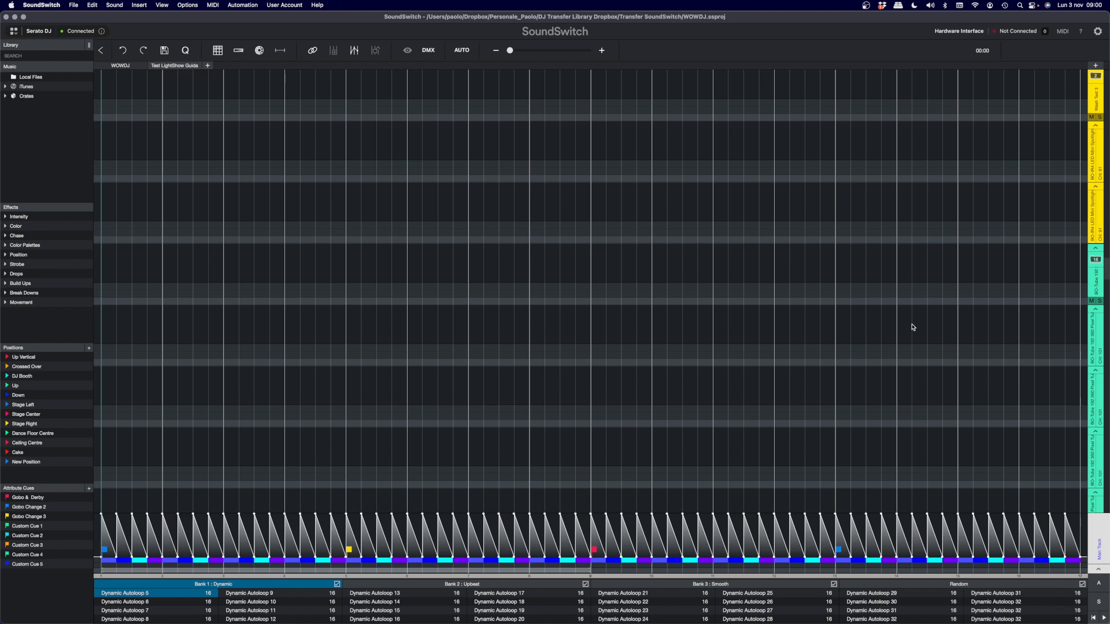
scroll(995, 436, "up", 1)
scroll(995, 435, "up", 1)
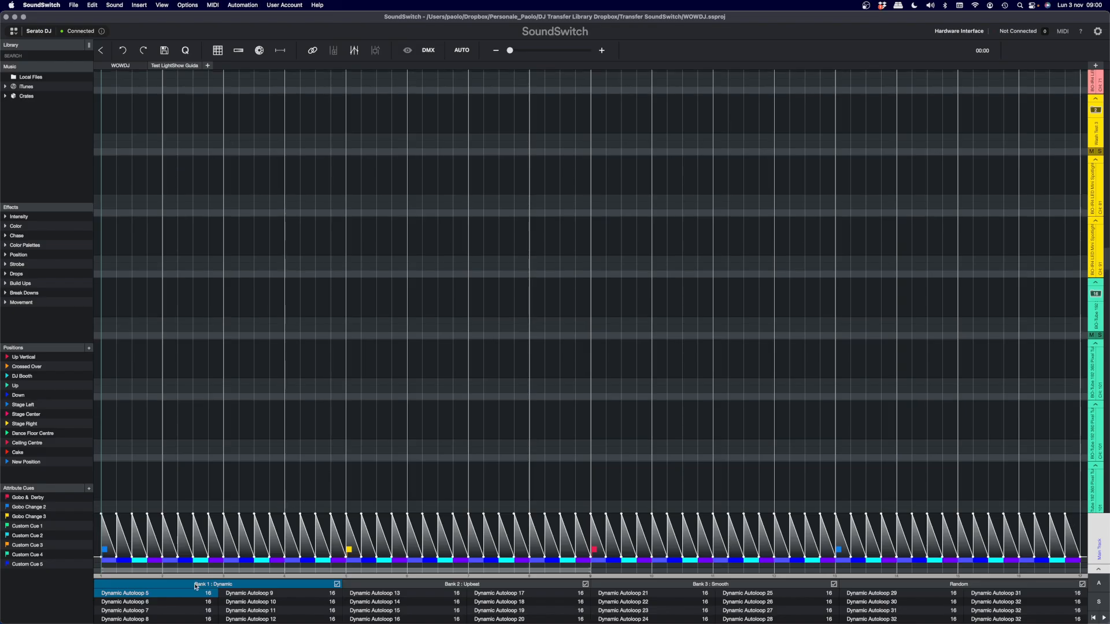
scroll(1026, 241, "up", 6)
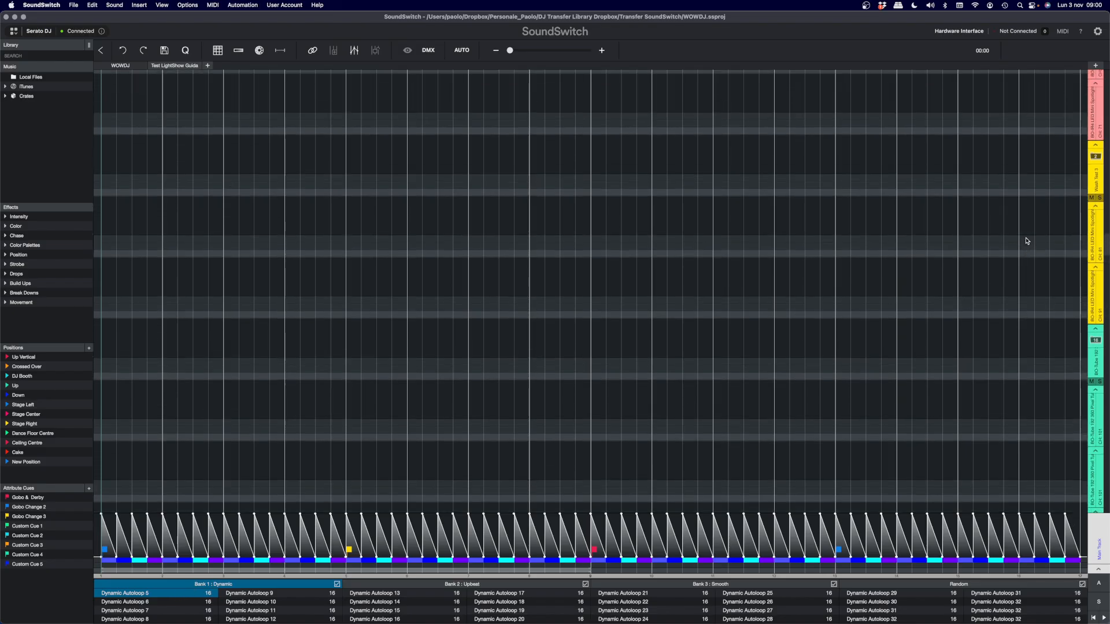
scroll(1026, 241, "up", 13)
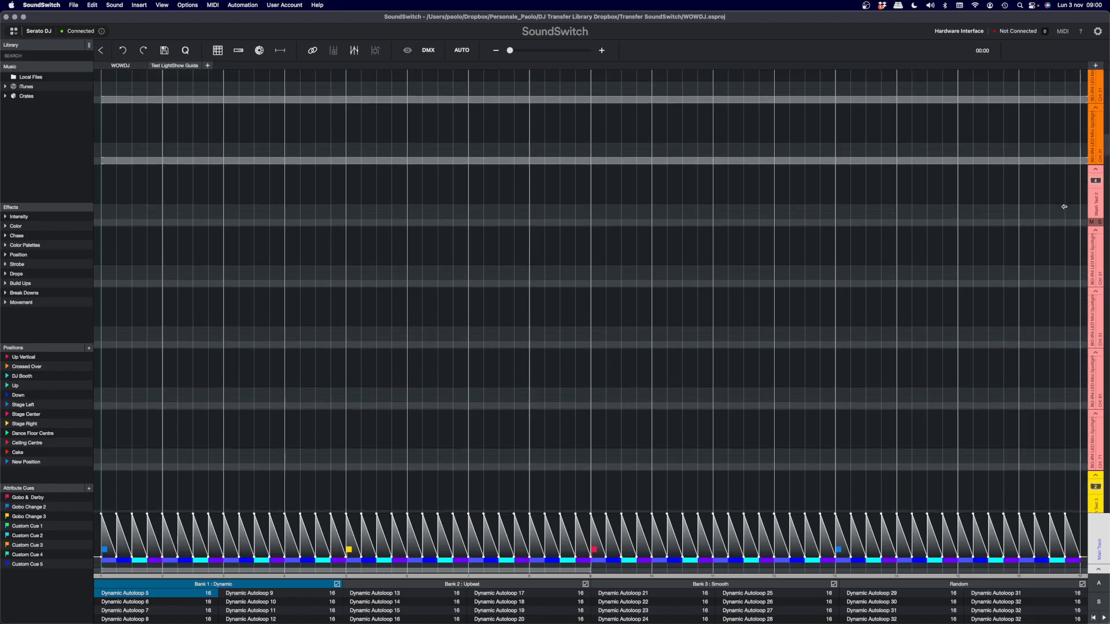
scroll(1065, 209, "up", 8)
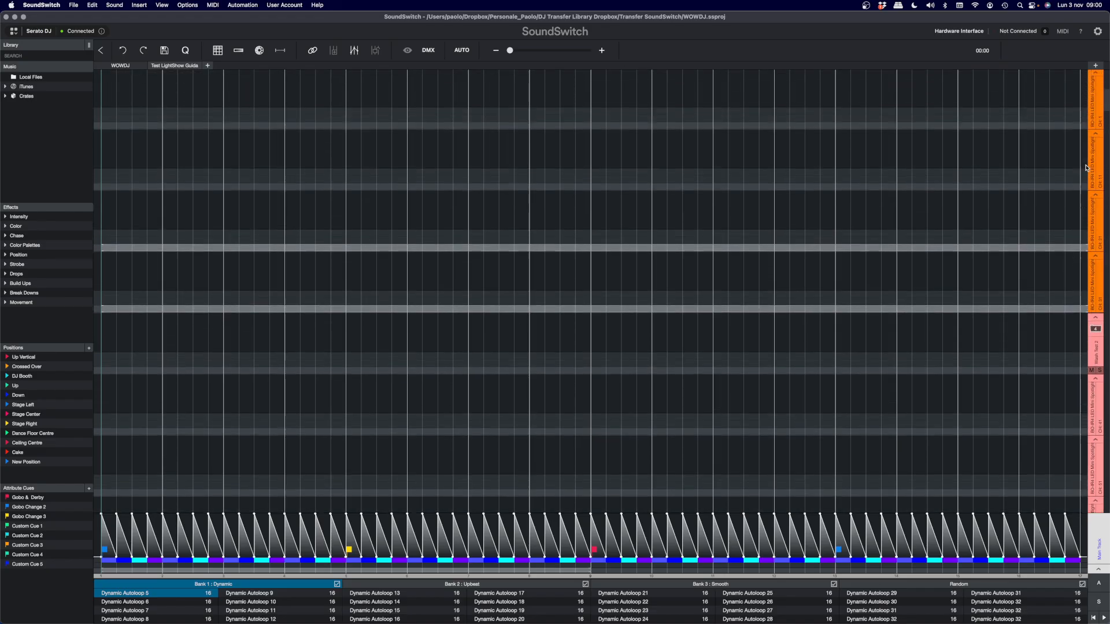
- Select the whole color strip of the Main Track in Dynamic Autoloop 5 and apply a hue adjustment with start and end color at magenta
scroll(1086, 175, "up", 3)
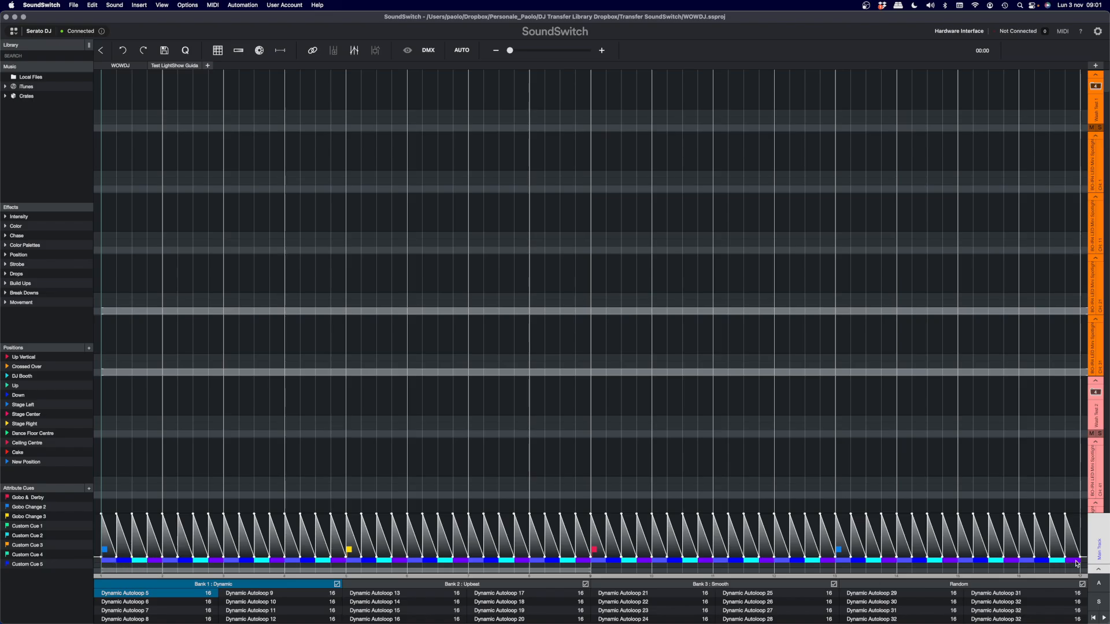
left_click_drag(1077, 563, 149, 565)
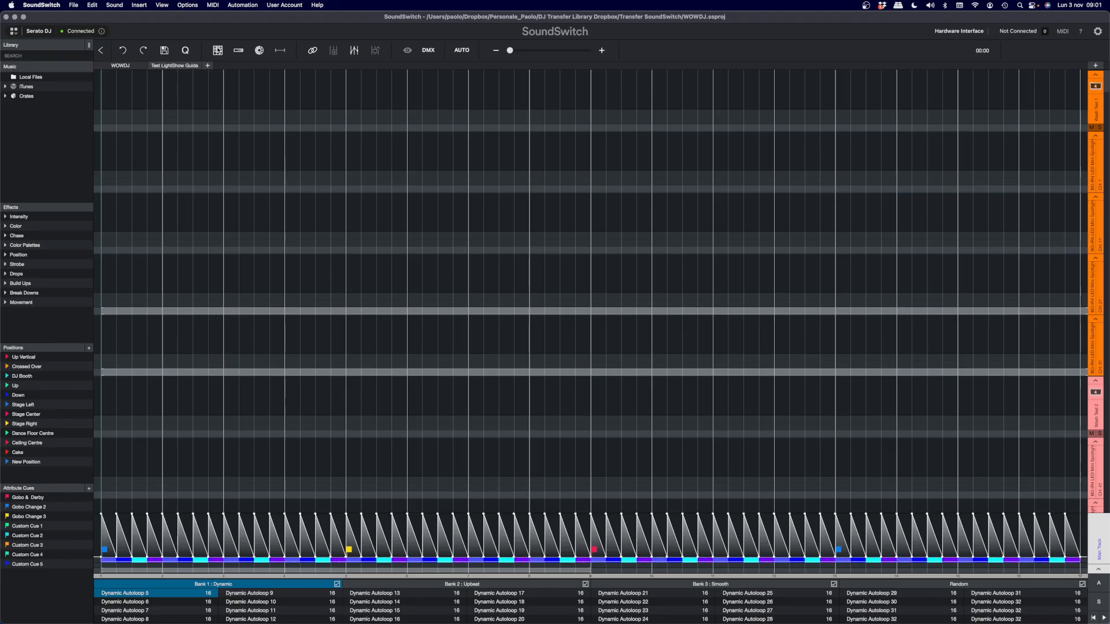
left_click(260, 50)
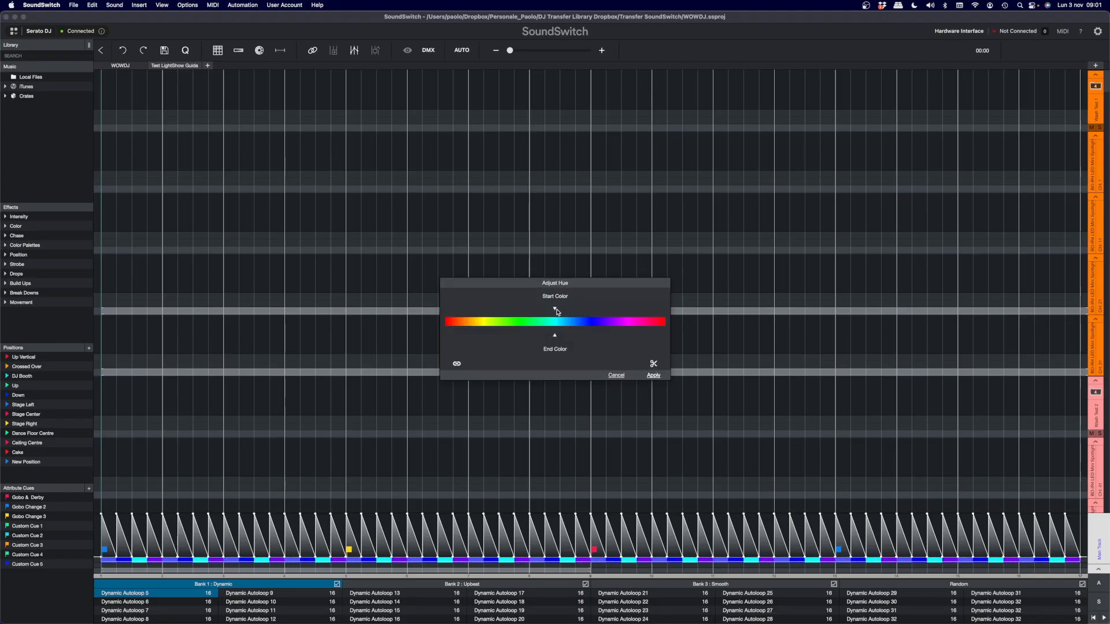
left_click_drag(556, 311, 613, 312)
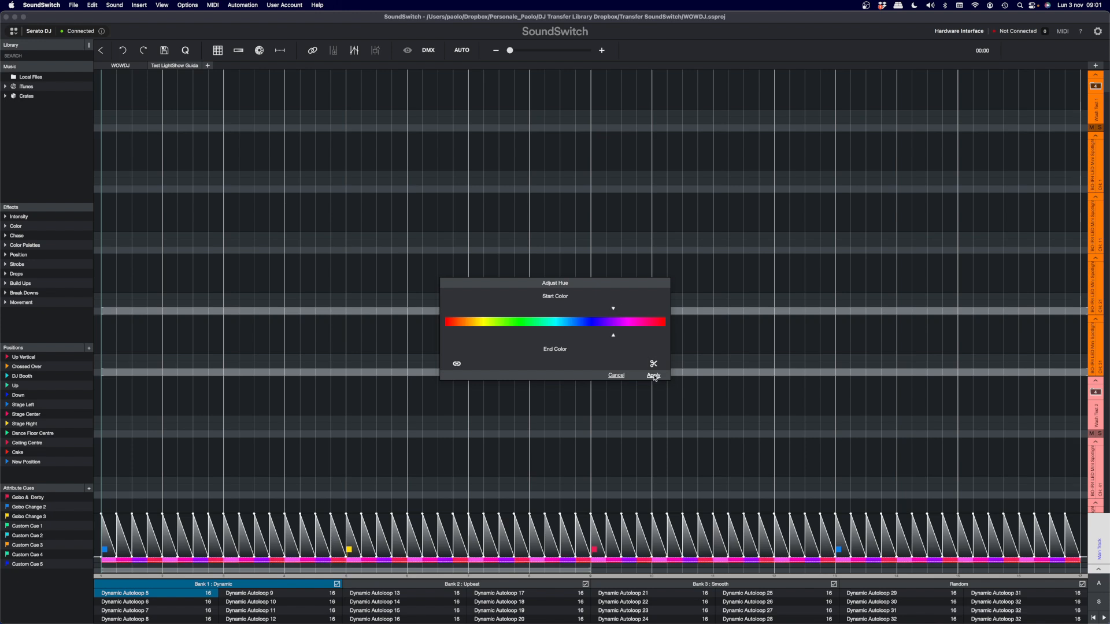
mouse_move(614, 310)
left_mouse_down()
mouse_move(455, 309)
mouse_move(634, 311)
left_mouse_up()
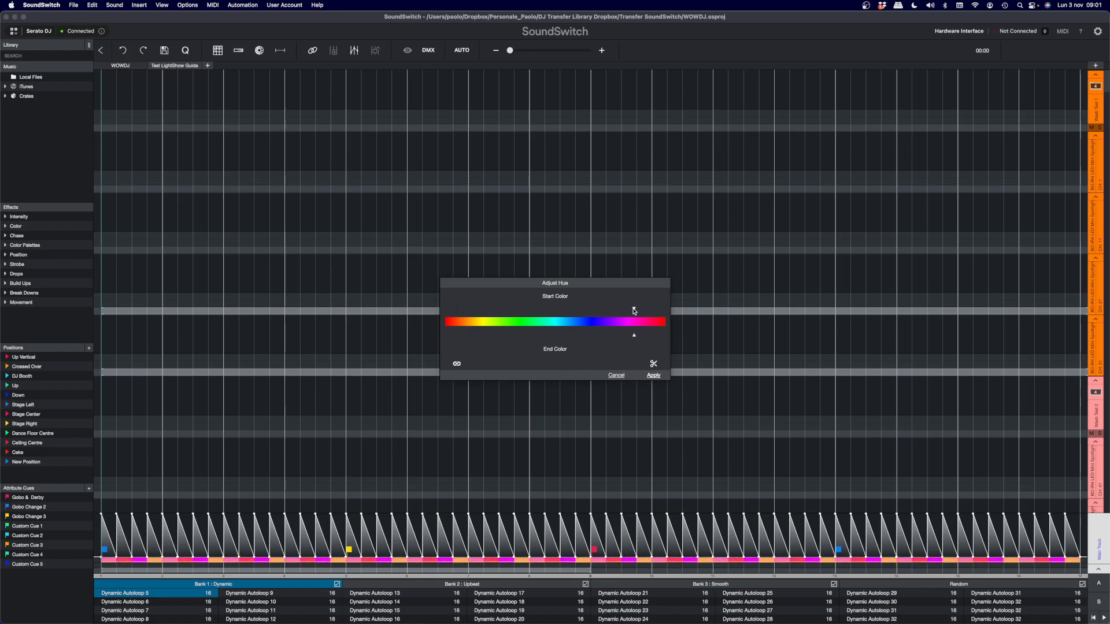
left_click(653, 376)
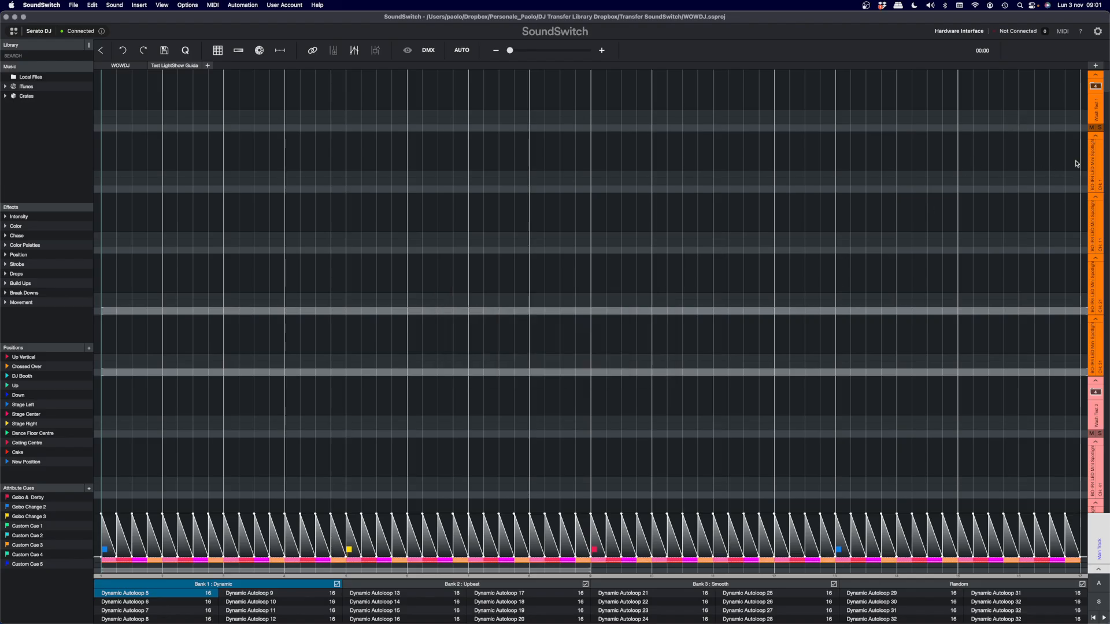
- Apply the Smooth Pulse intensity effect to the whole Wash Test 1 group at 100% with a beat length of 1
left_click(1097, 108)
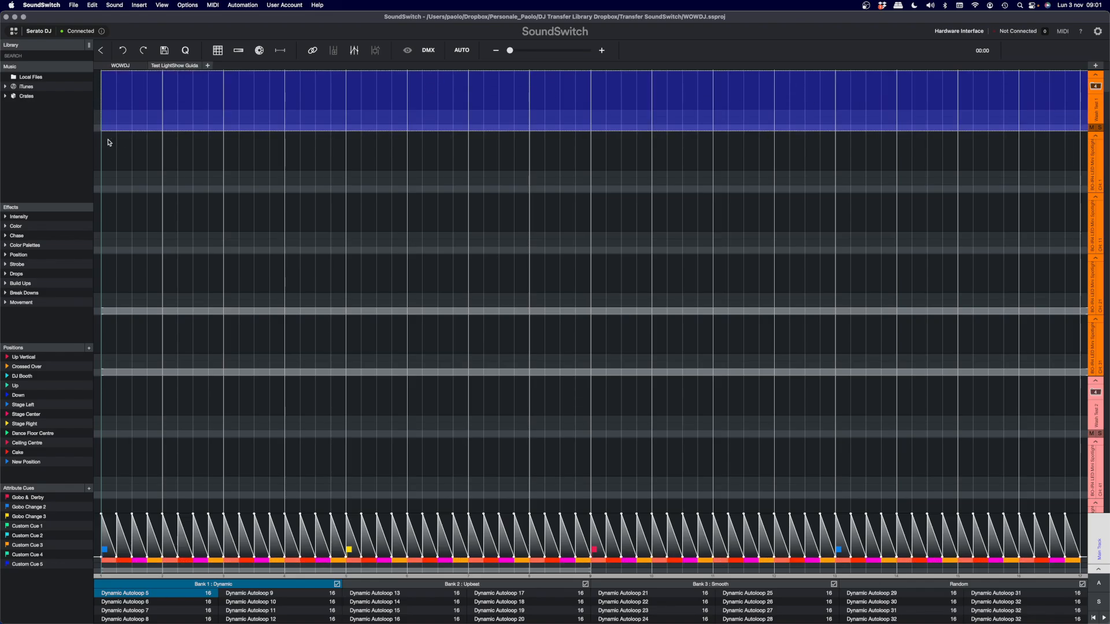
left_click(6, 217)
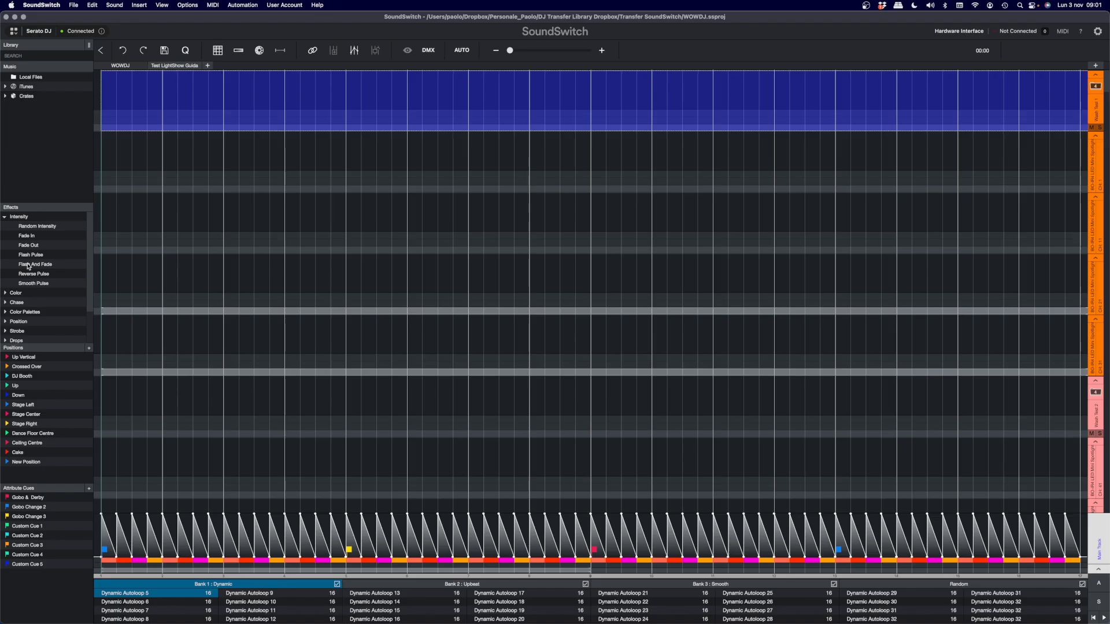
left_click_drag(26, 287, 234, 110)
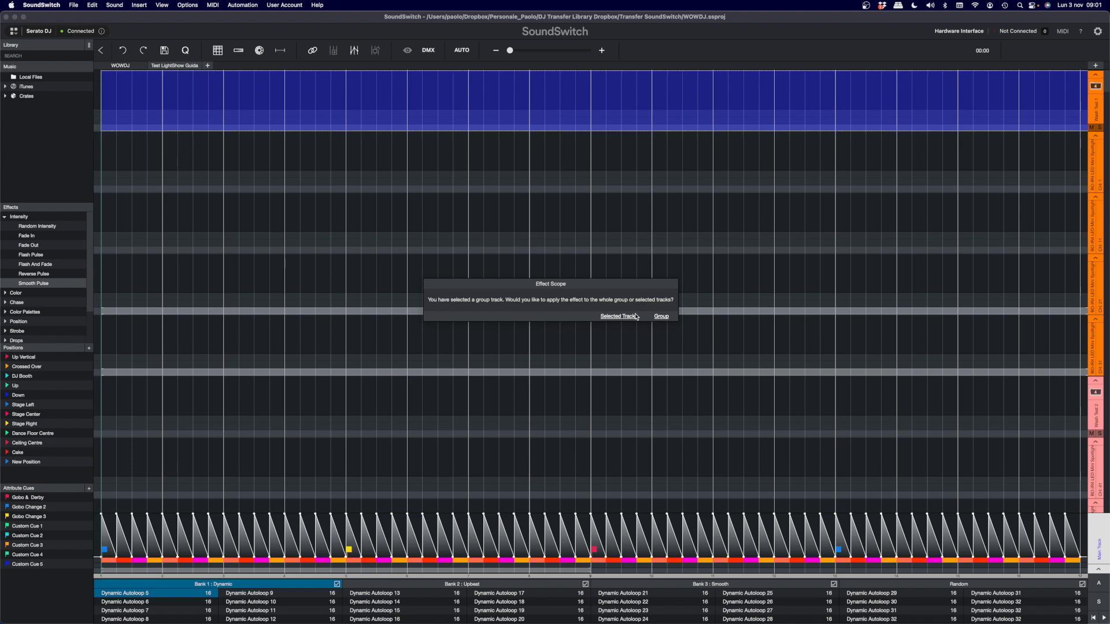
left_click(661, 317)
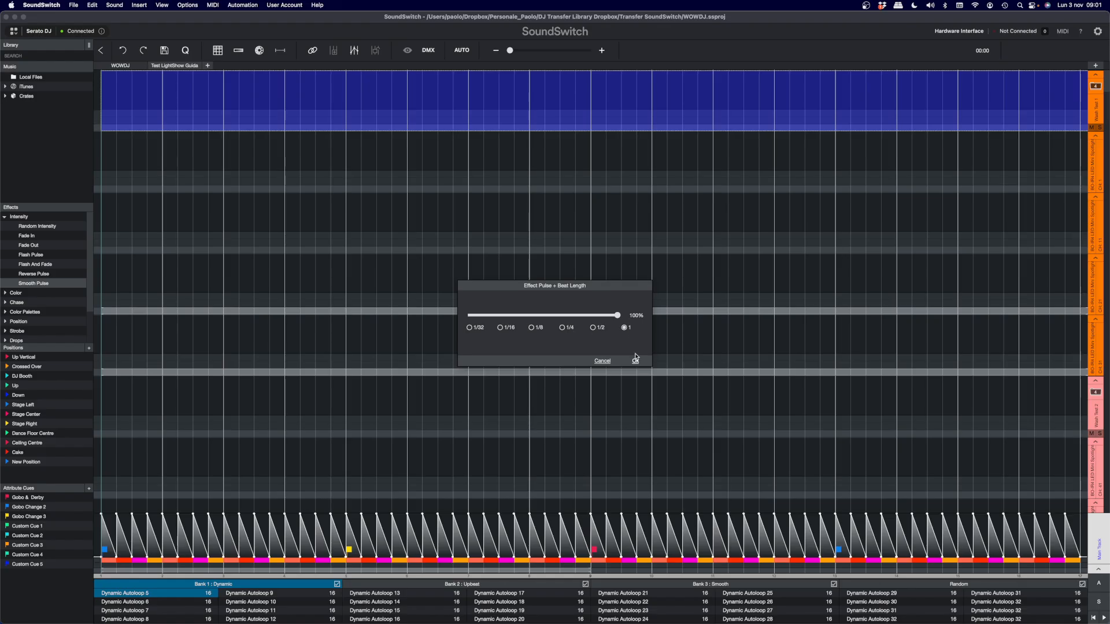
left_click(634, 361)
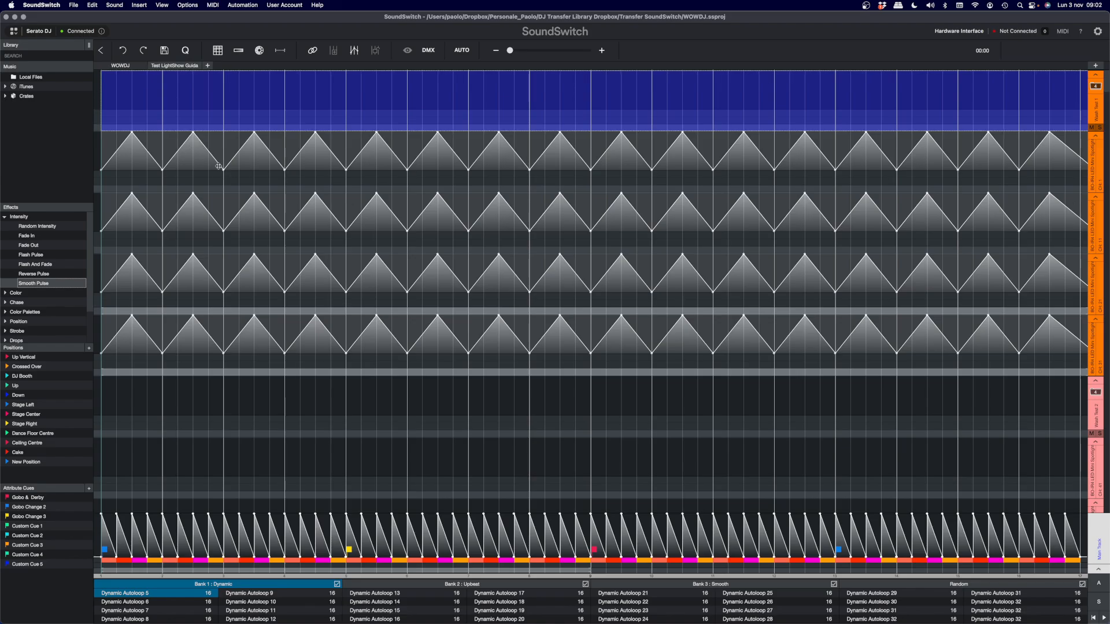
- Apply the Smooth Pulse intensity effect to the whole Wash Test 2 group at 100% with a beat length of 1/2
scroll(1058, 289, "down", 5)
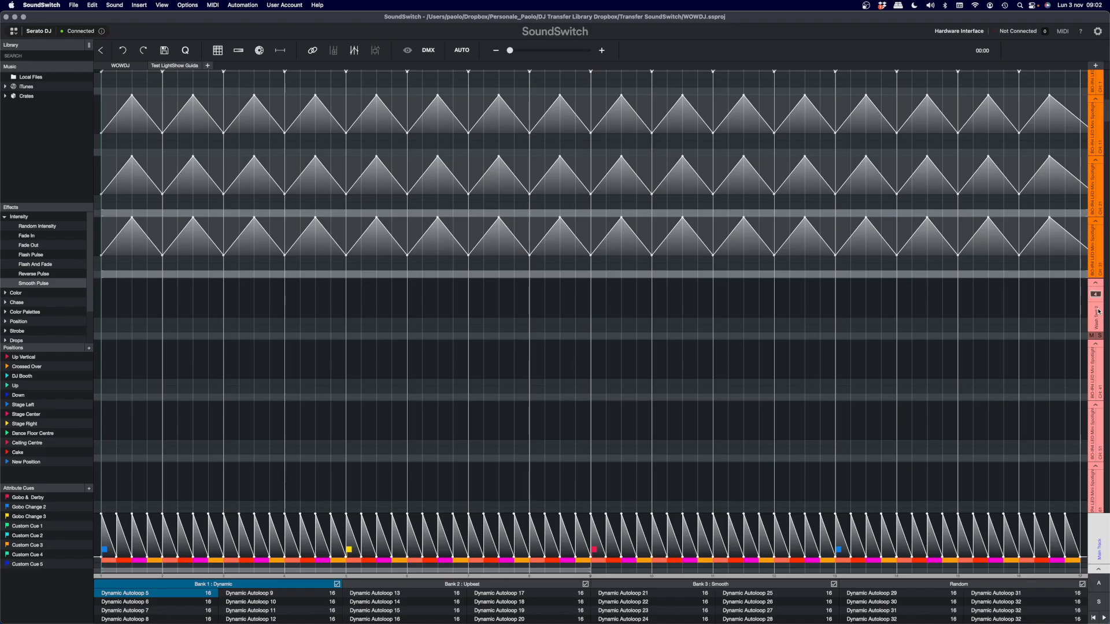
left_click(1098, 312)
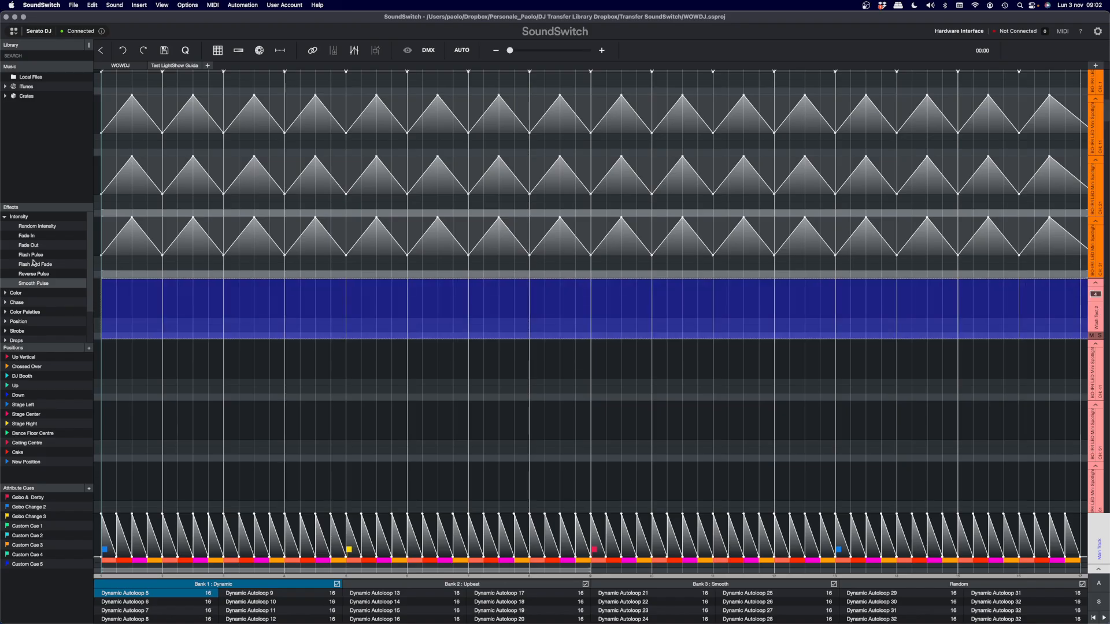
left_click_drag(29, 283, 262, 317)
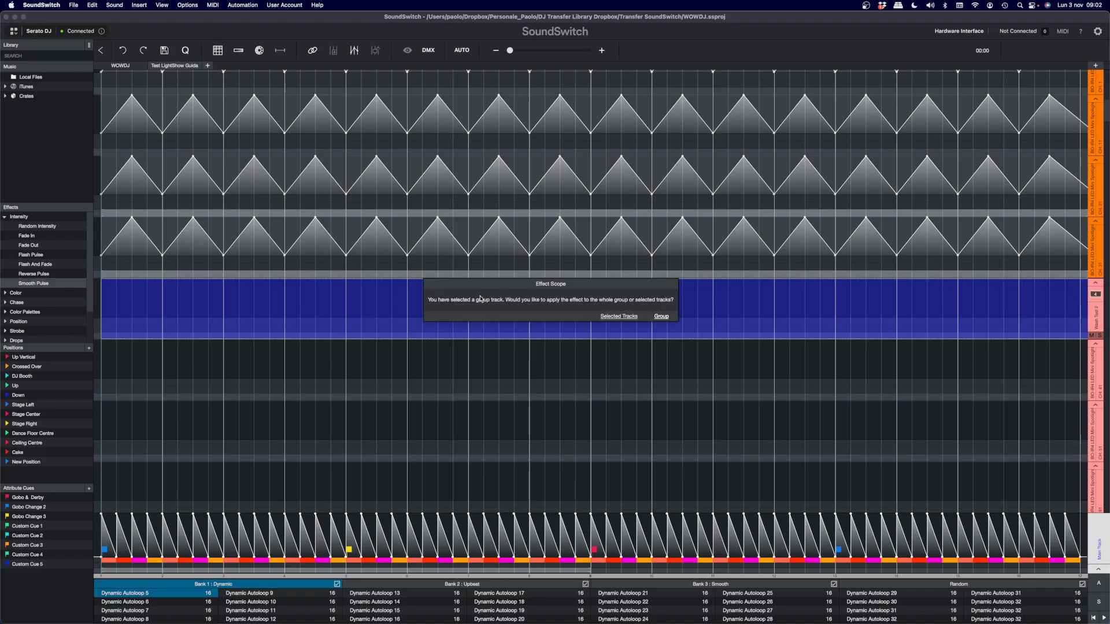
left_click(660, 317)
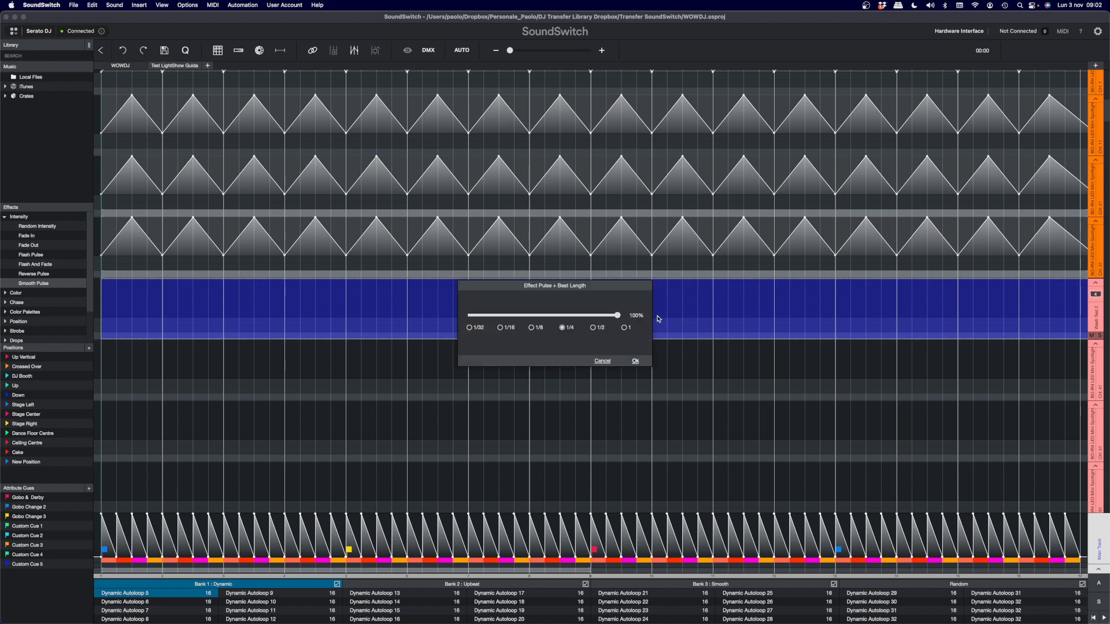
left_click(593, 328)
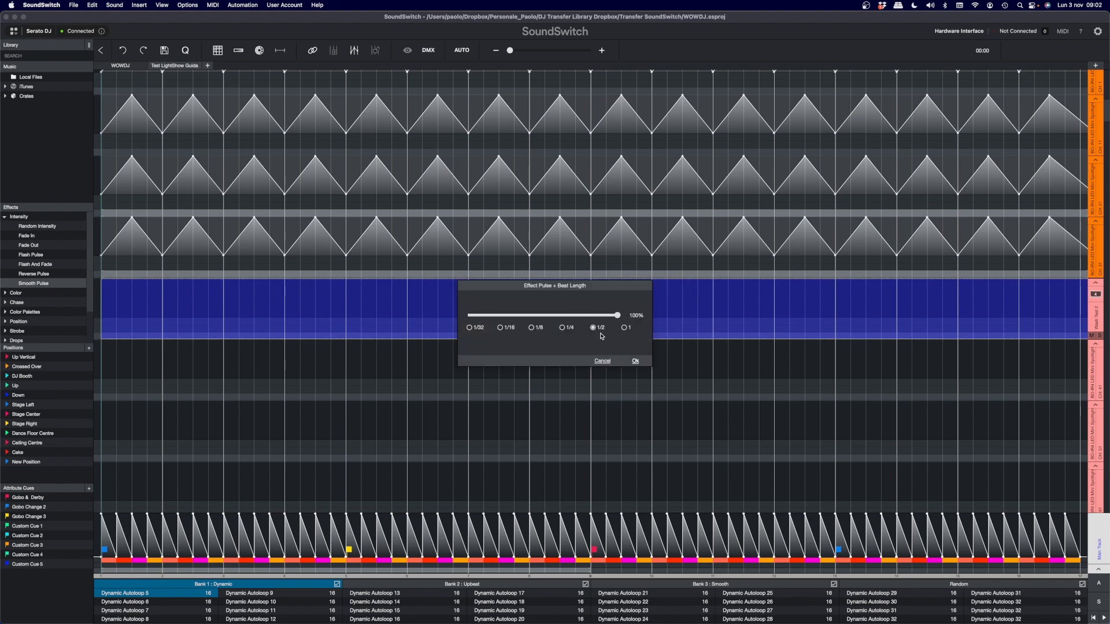
left_click(635, 362)
- Review the Wash Test 2 fixture tracks and select a single pulse on the group's first fixture
scroll(619, 348, "down", 5)
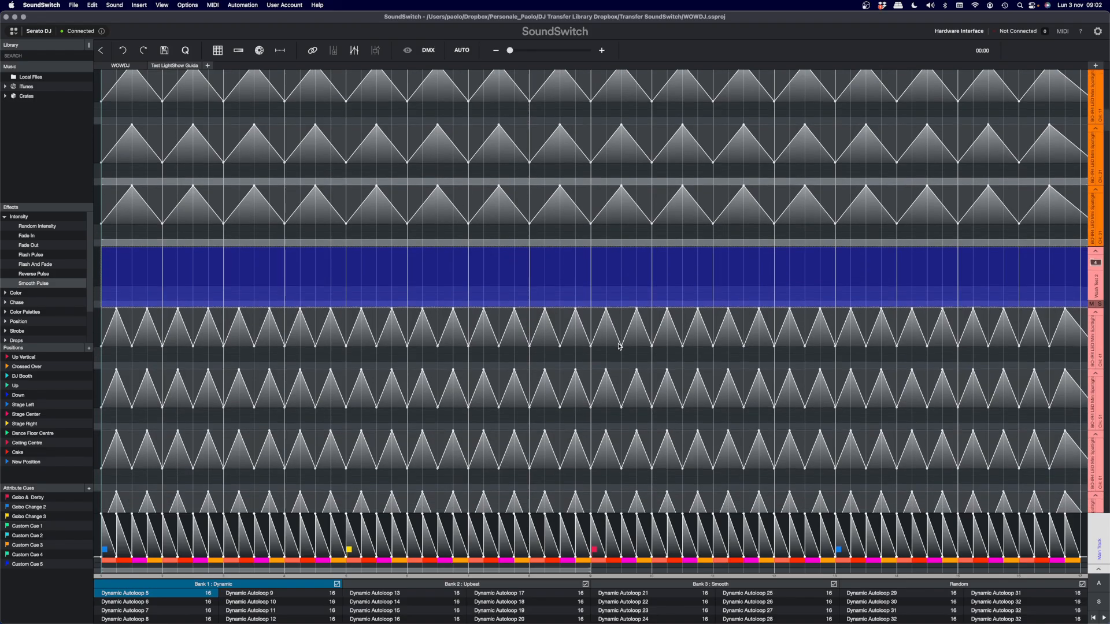
scroll(619, 347, "down", 4)
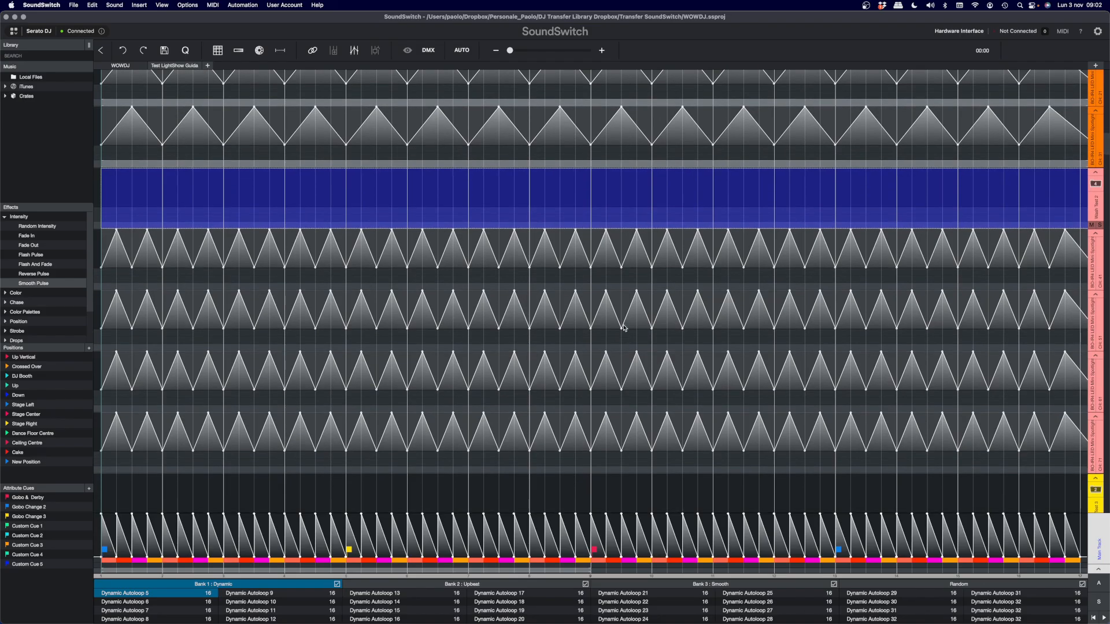
left_click(566, 184)
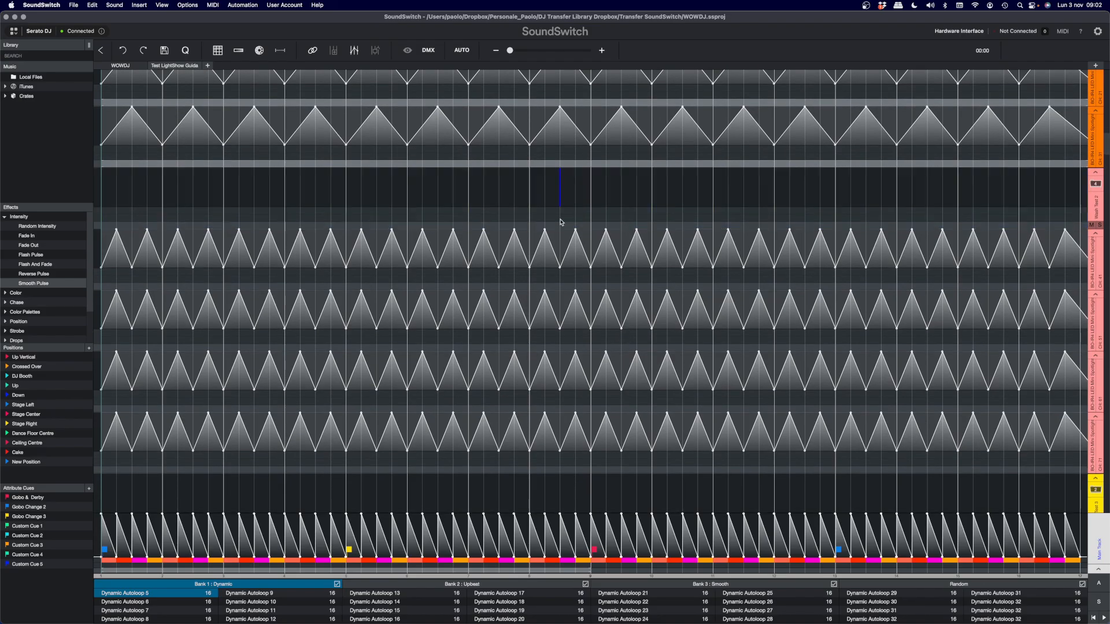
left_click(535, 237)
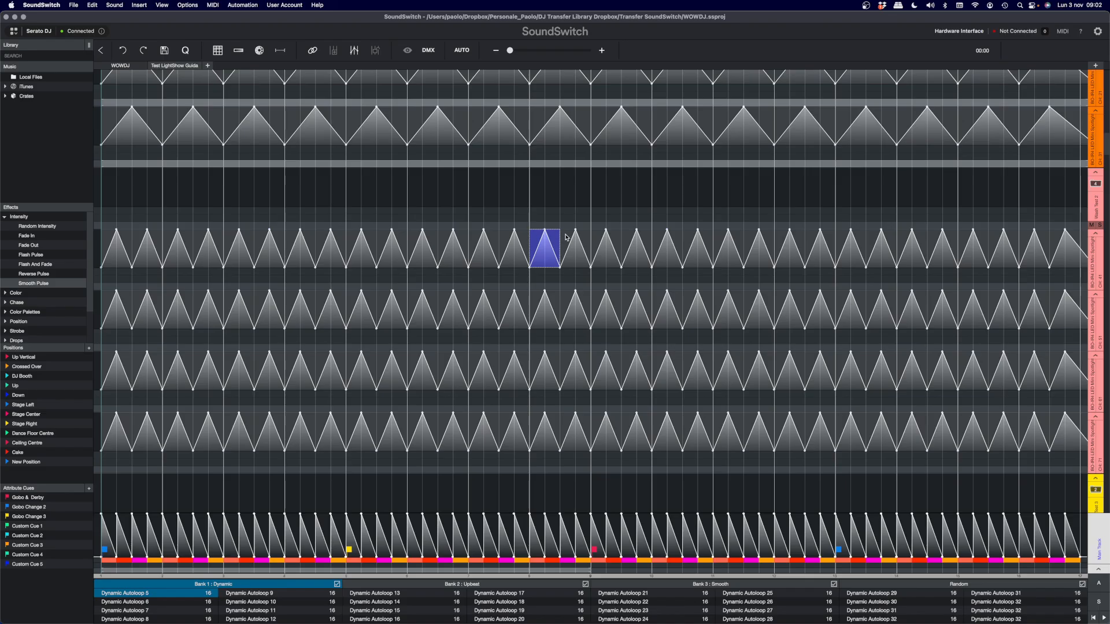
- Apply the Bounce Chase effect to the whole BO-Tube 192 group at 100% with a beat length of 1/4
scroll(659, 306, "down", 5)
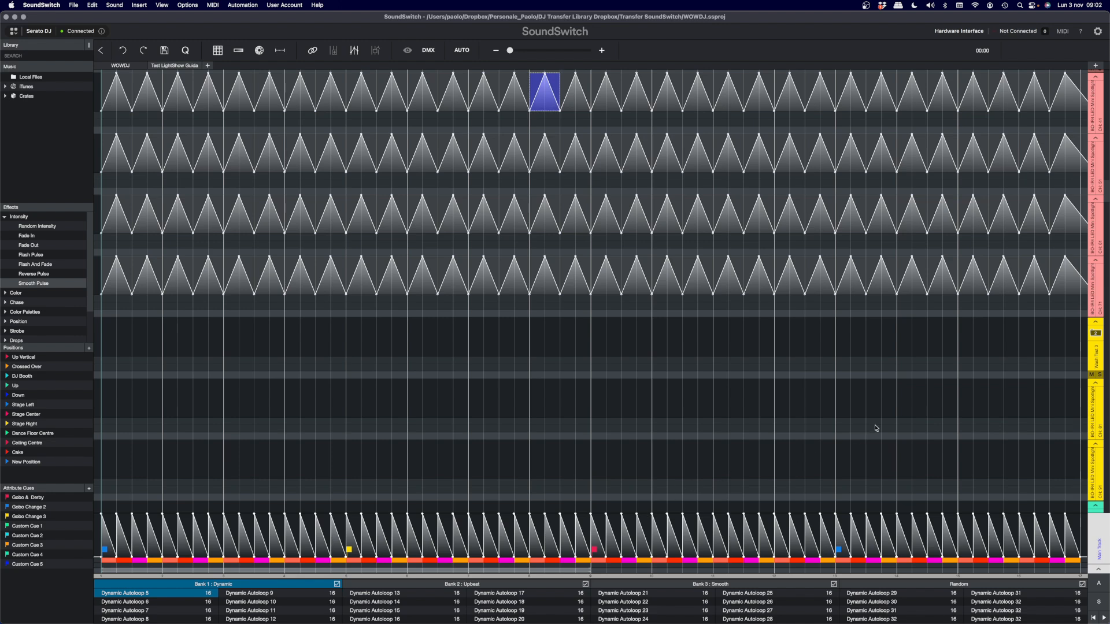
scroll(878, 426, "down", 5)
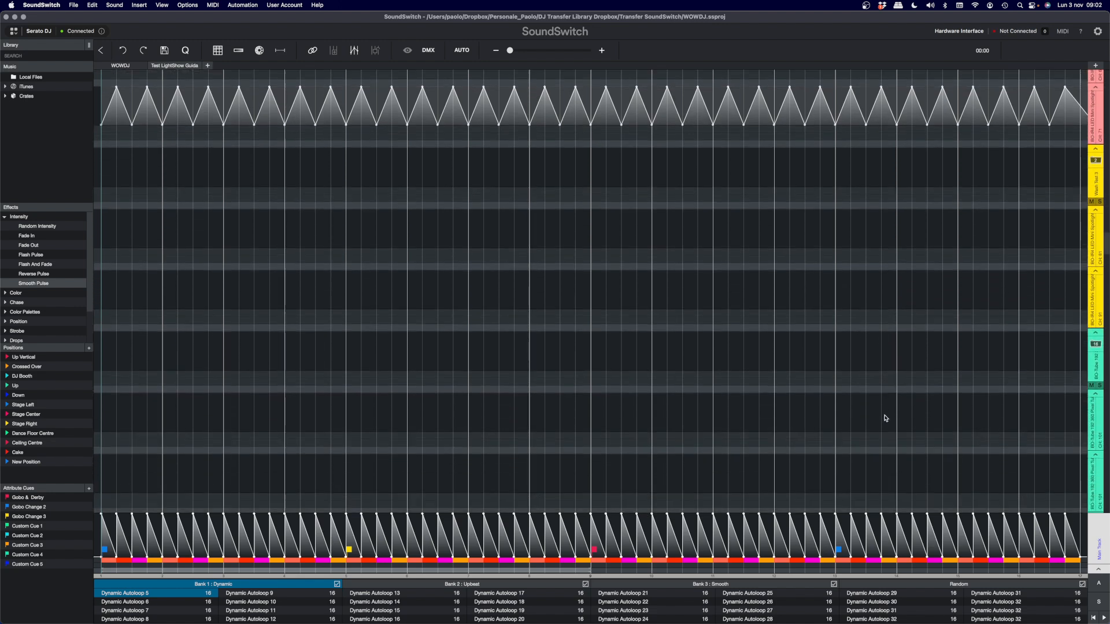
scroll(885, 418, "down", 1)
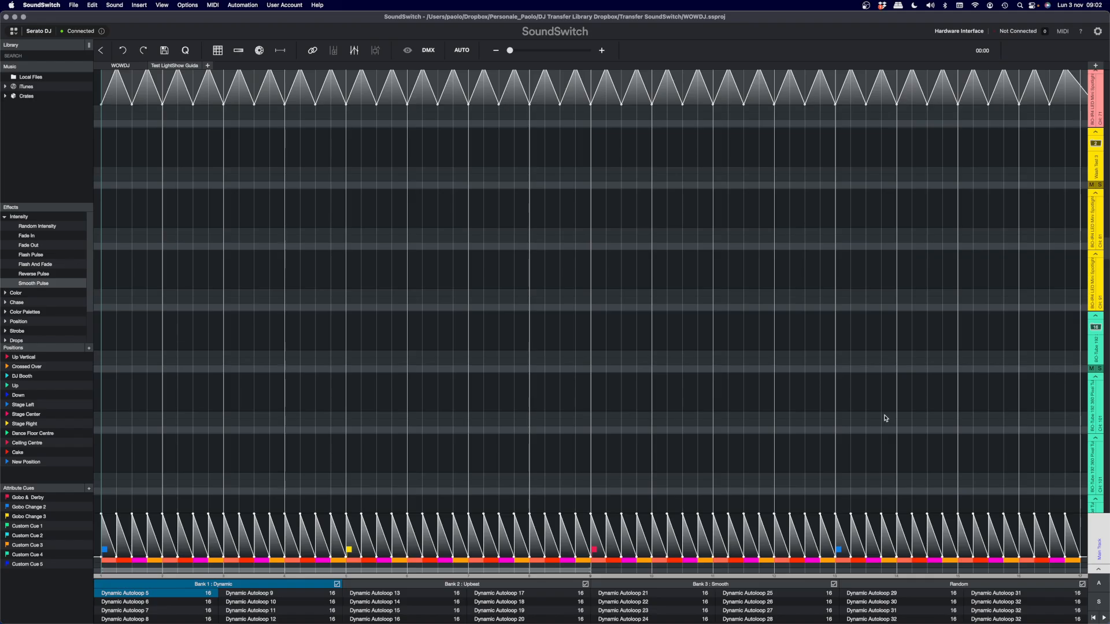
left_click(1095, 349)
scroll(774, 336, "down", 3)
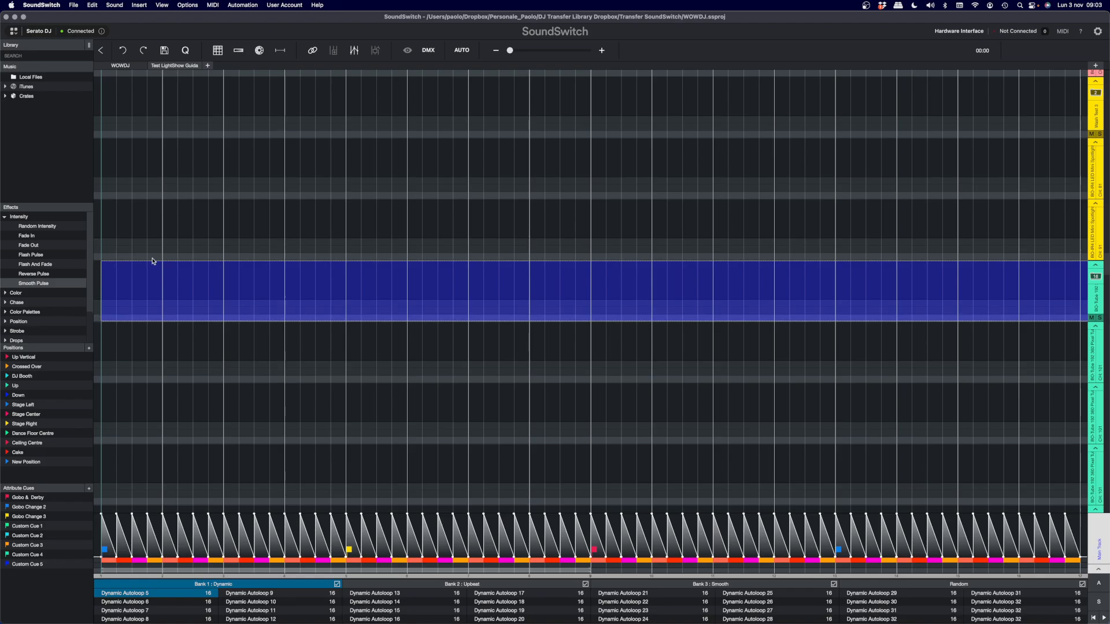
left_click(6, 303)
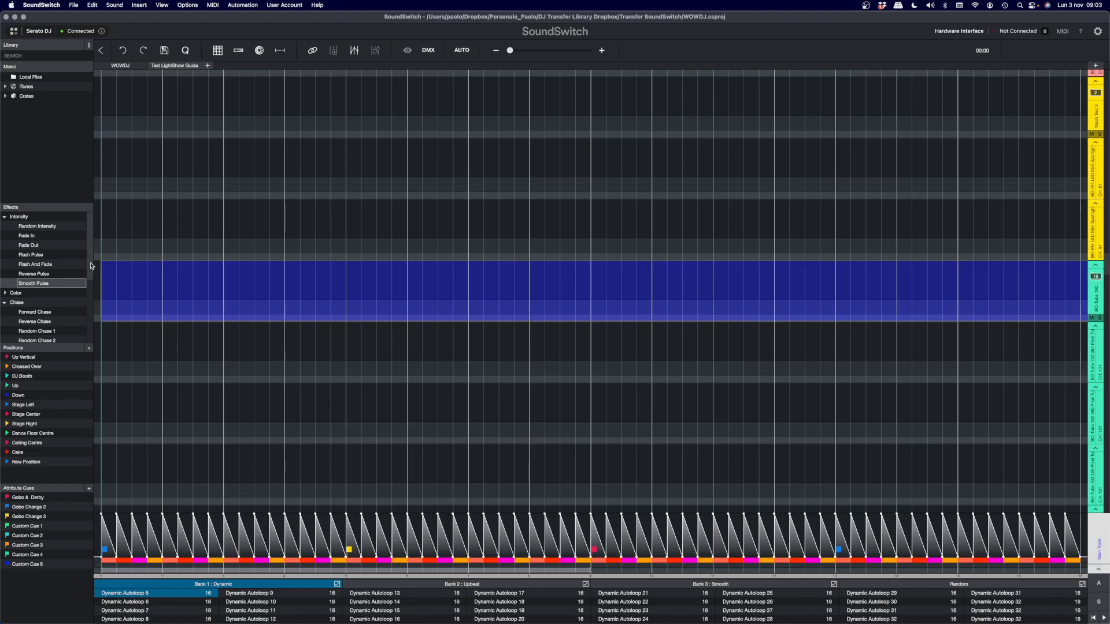
scroll(90, 272, "down", 5)
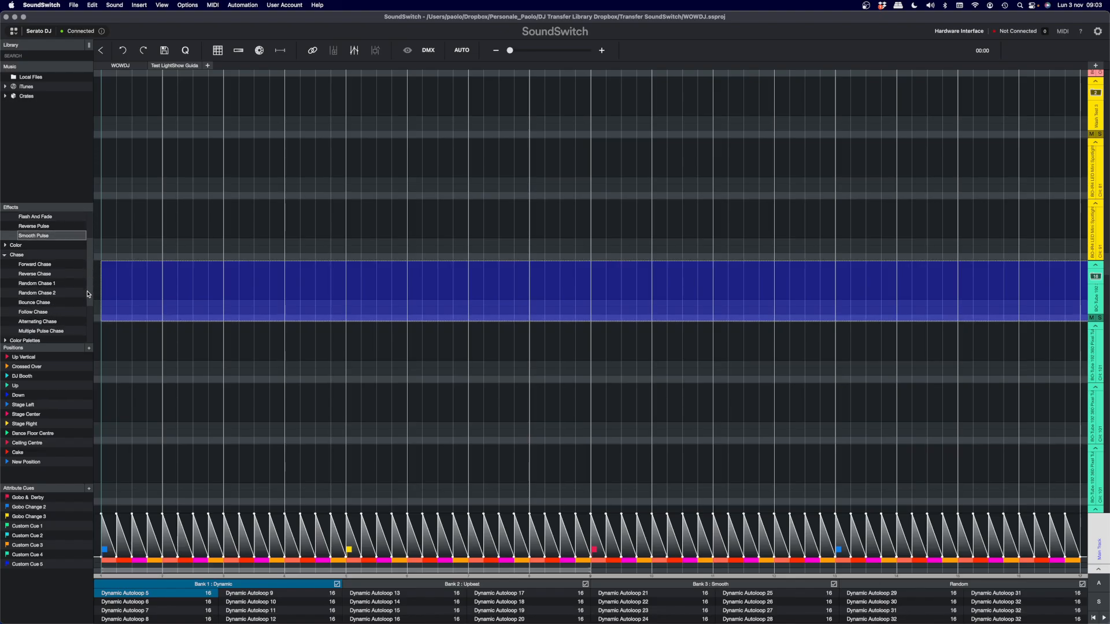
left_click(38, 293)
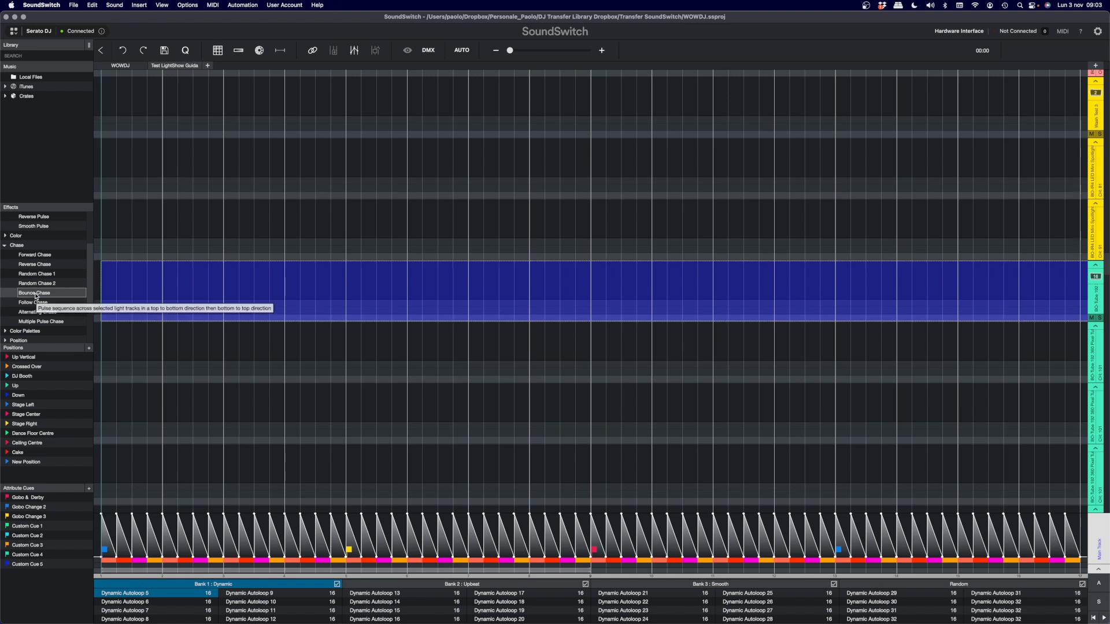
left_click_drag(27, 297, 345, 297)
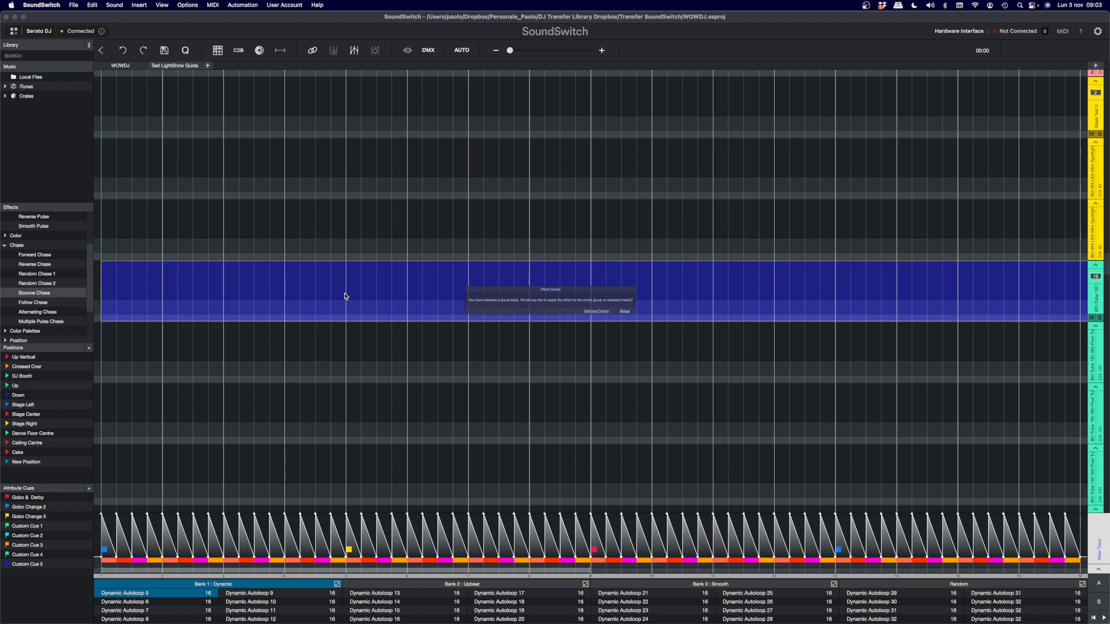
left_click(661, 317)
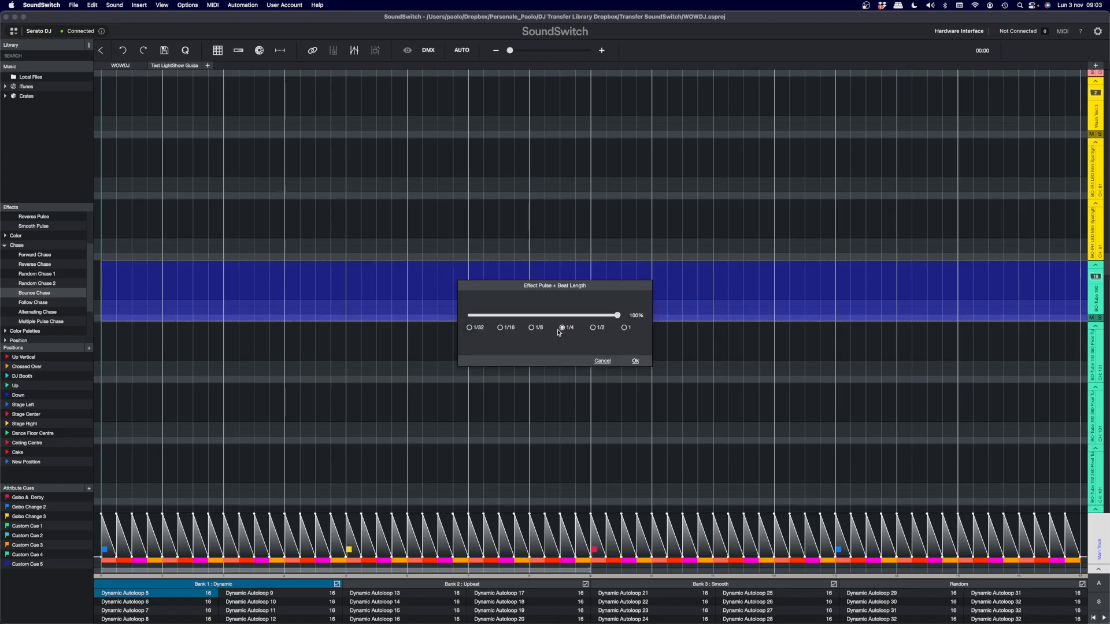
left_click(636, 362)
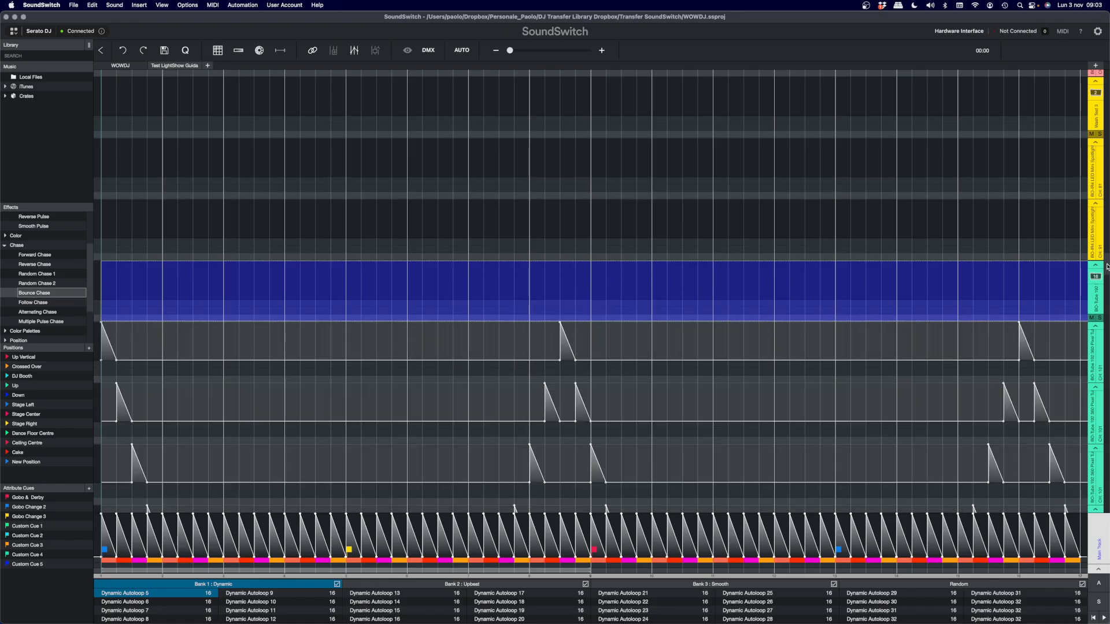
- Examine how the Bounce Chase pulses progress through the BO-Tube 192 fixture tracks, down to the last fixture
left_click_drag(1107, 267, 1107, 367)
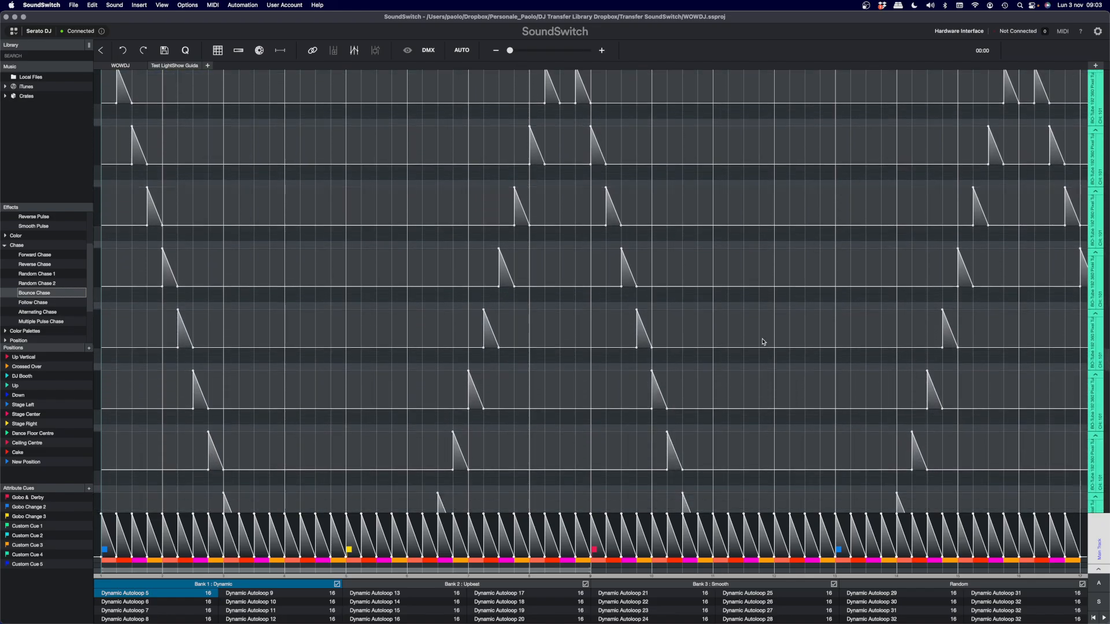
left_click_drag(101, 271, 125, 251)
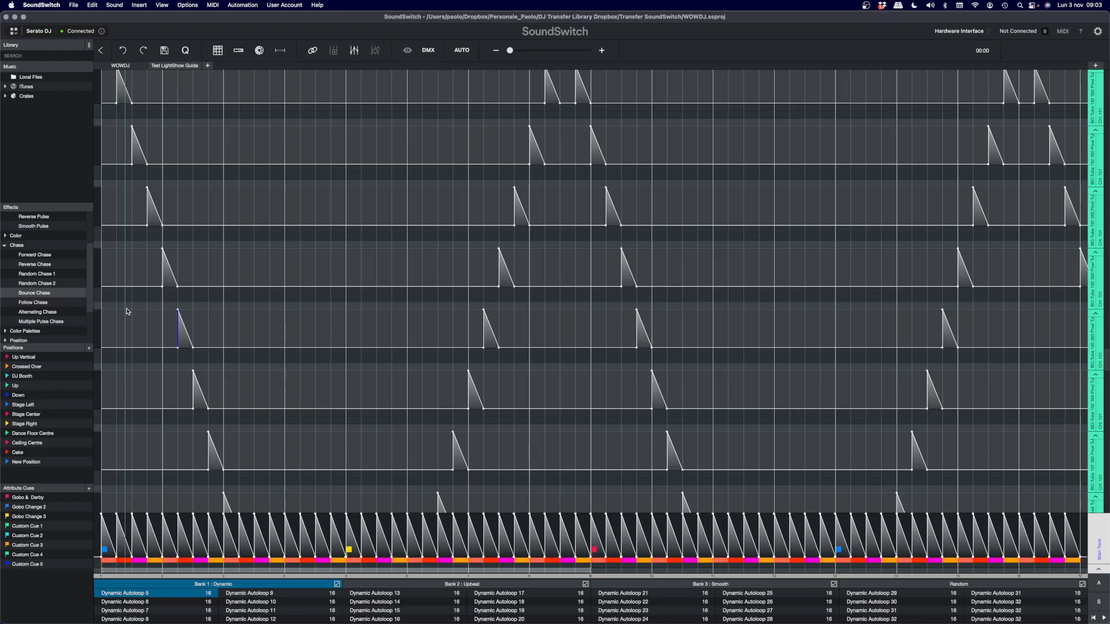
scroll(211, 303, "down", 2)
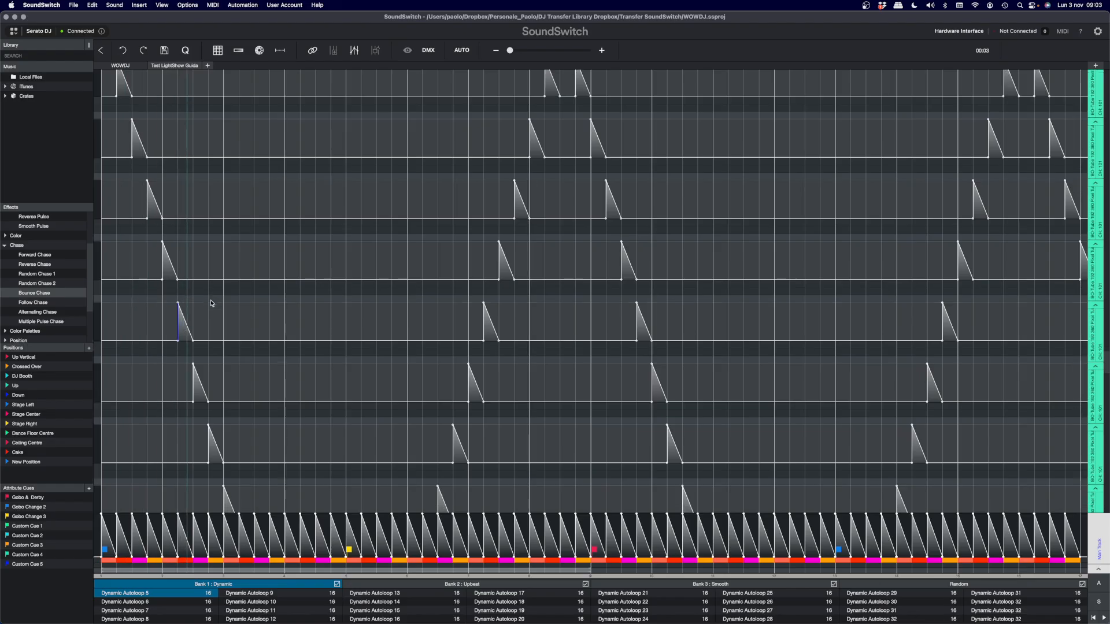
scroll(211, 303, "down", 10)
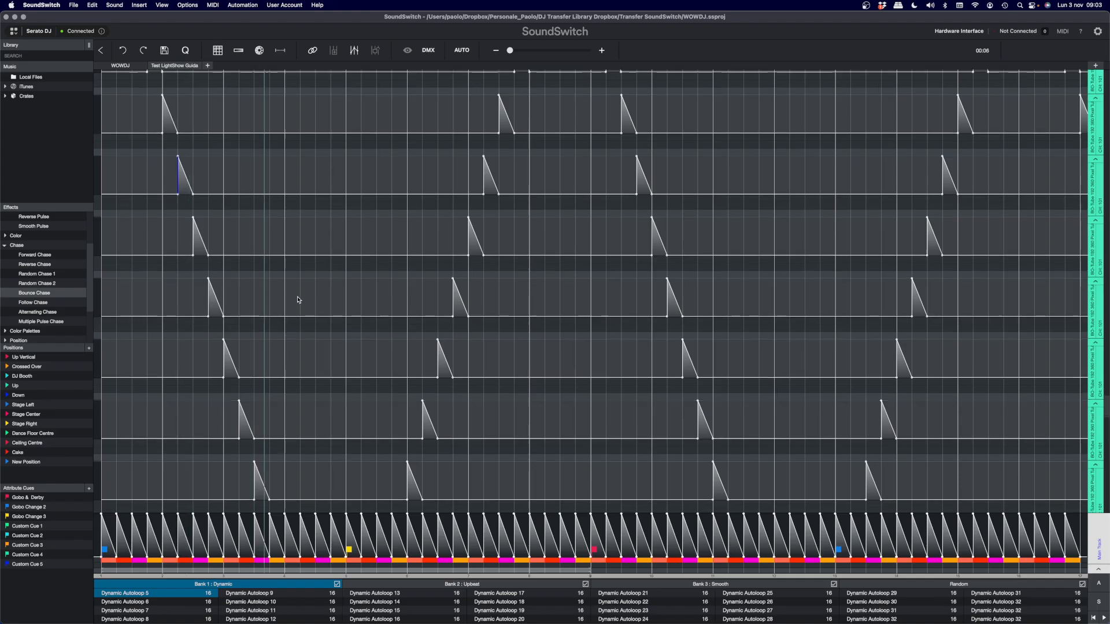
scroll(298, 300, "down", 5)
scroll(296, 298, "down", 7)
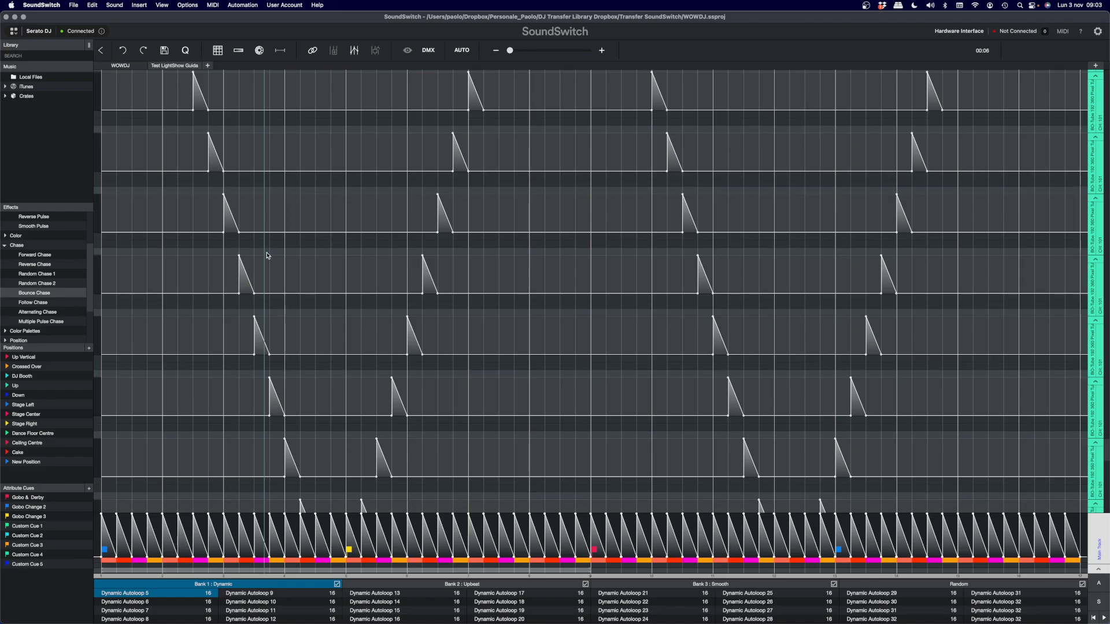
scroll(294, 251, "down", 3)
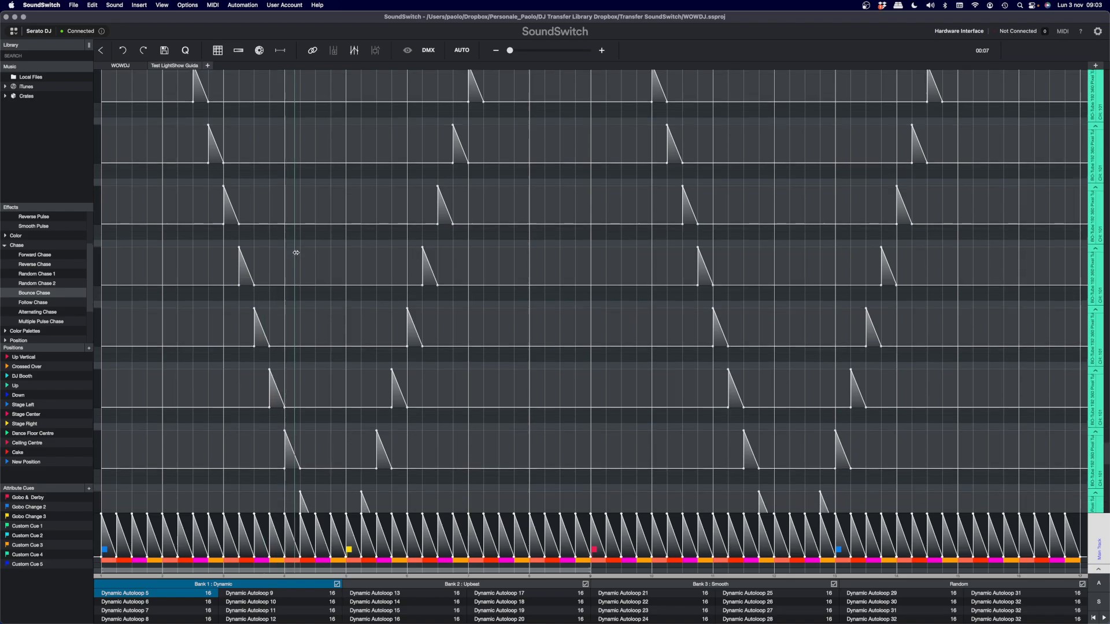
scroll(296, 252, "down", 5)
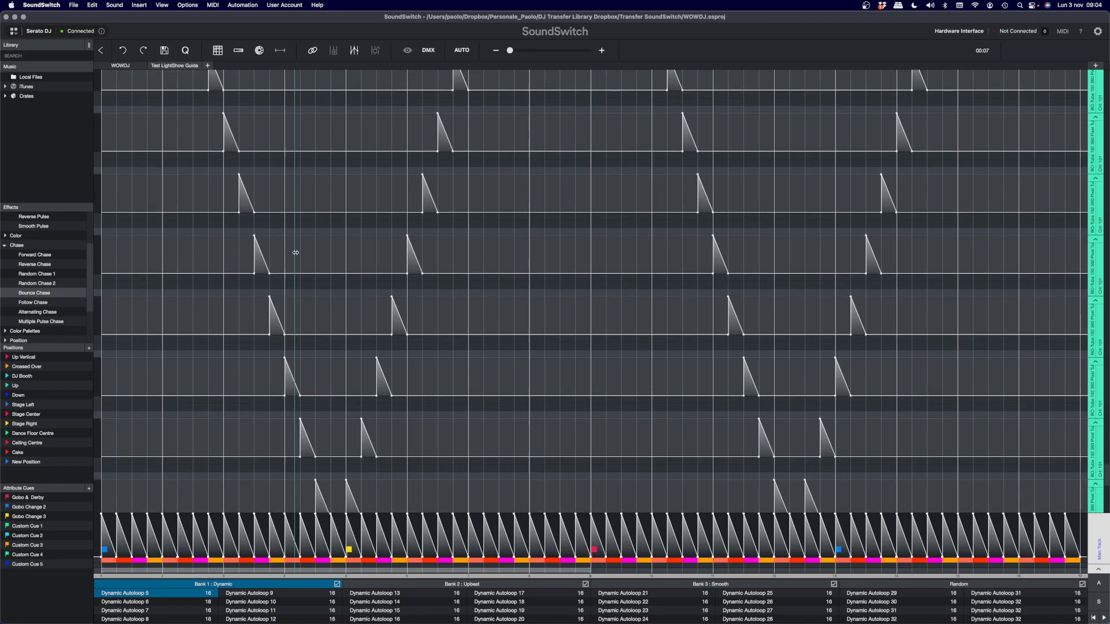
left_click_drag(295, 253, 311, 253)
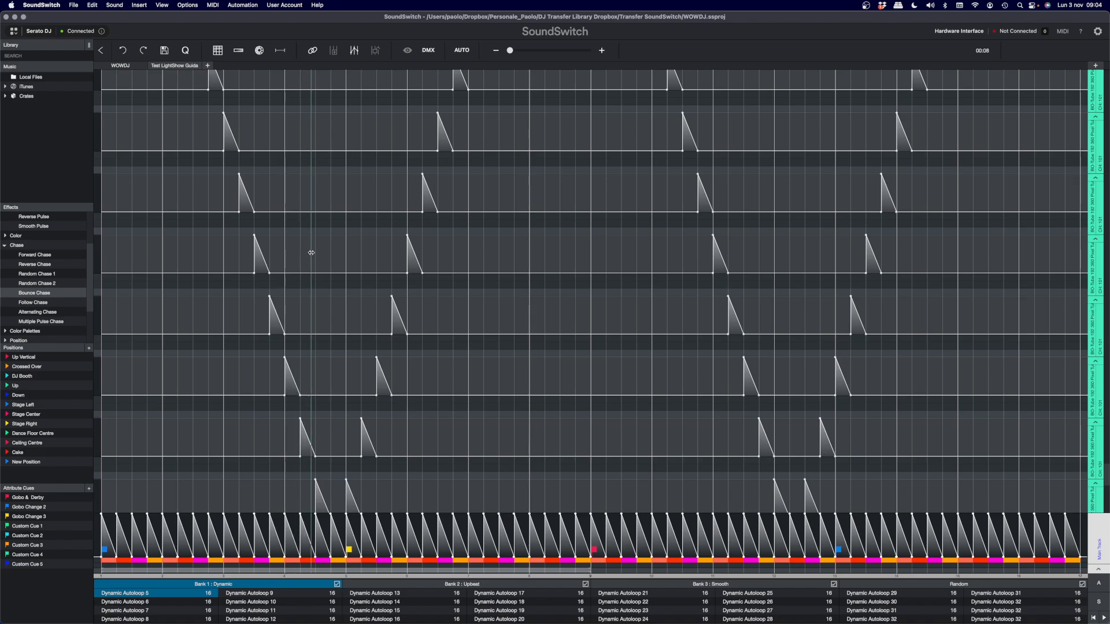
scroll(312, 252, "down", 8)
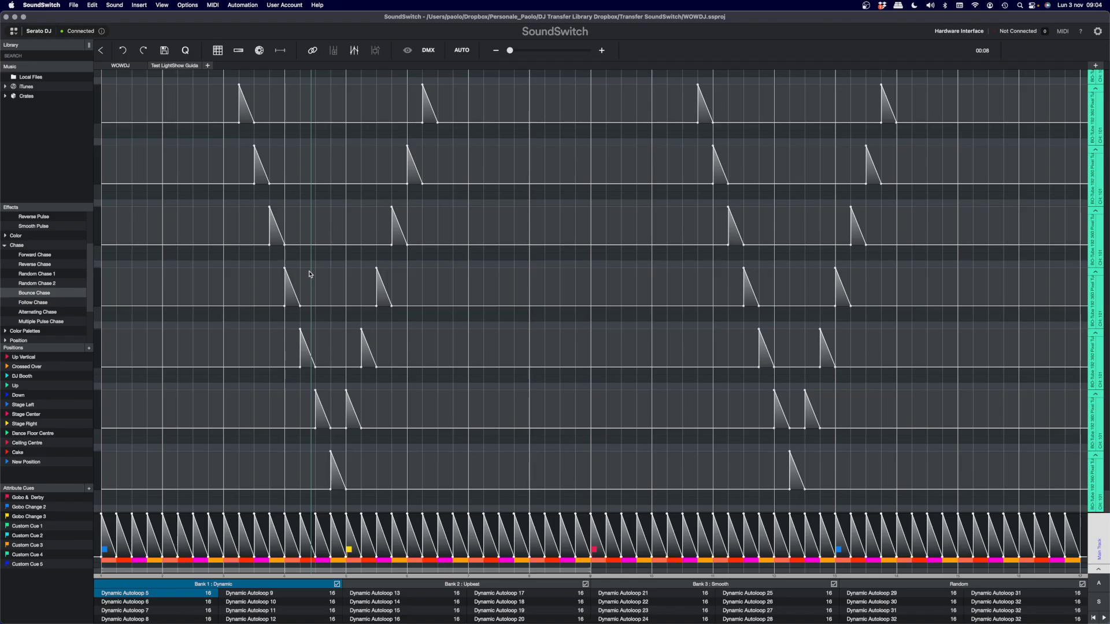
left_click_drag(309, 272, 477, 236)
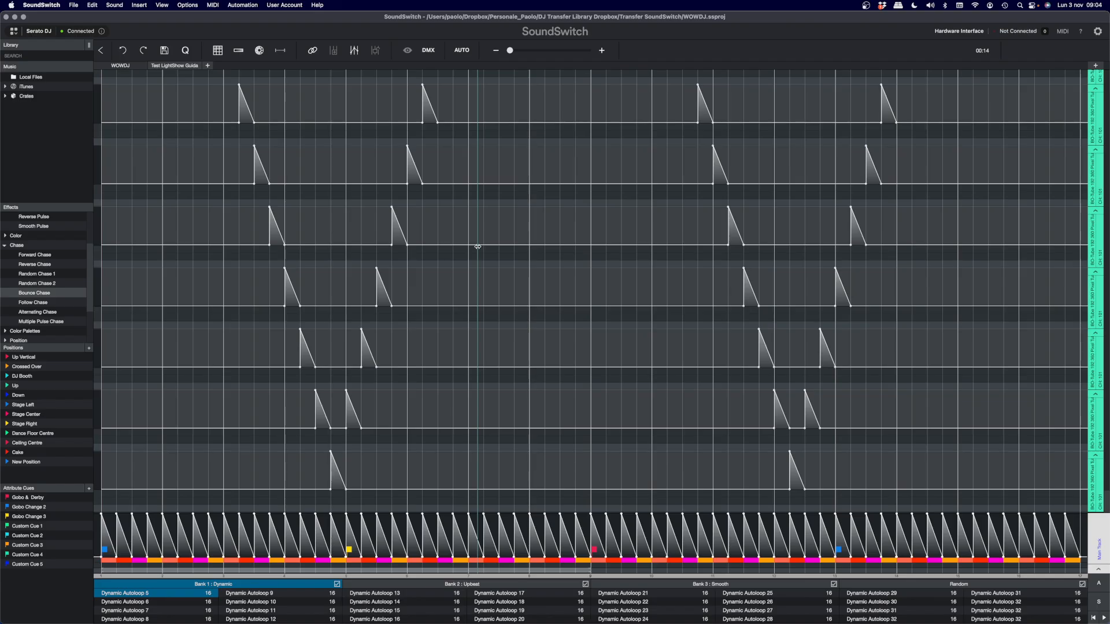
left_click_drag(477, 247, 344, 251)
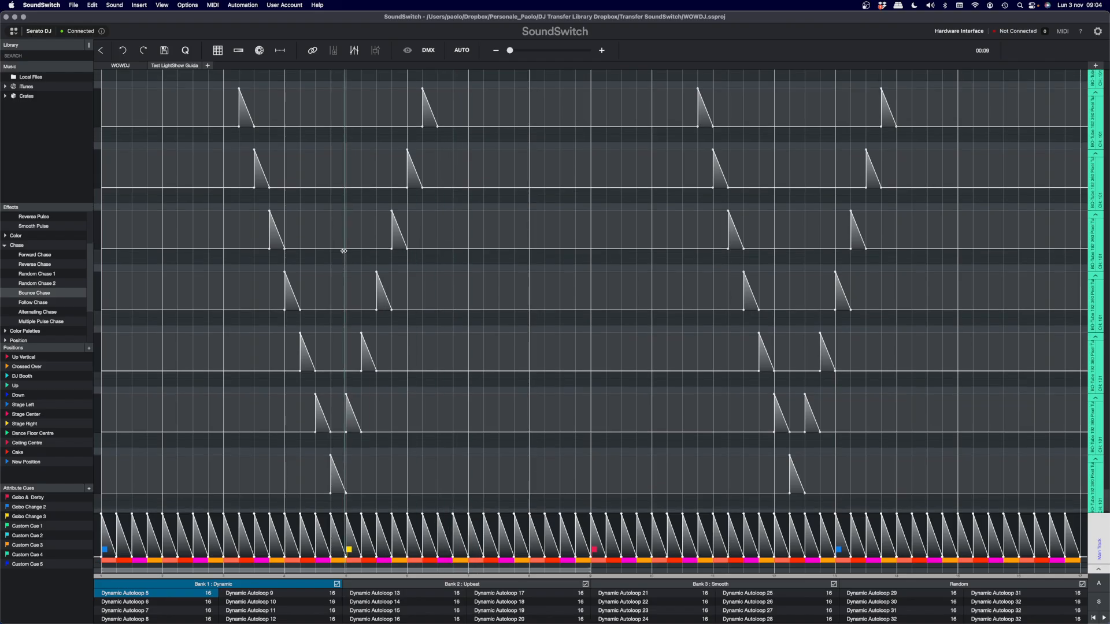
- Select the first half of the loop on the first BO-Tube 192 fixture track and compare its pulses with the tracks below
scroll(343, 251, "up", 8)
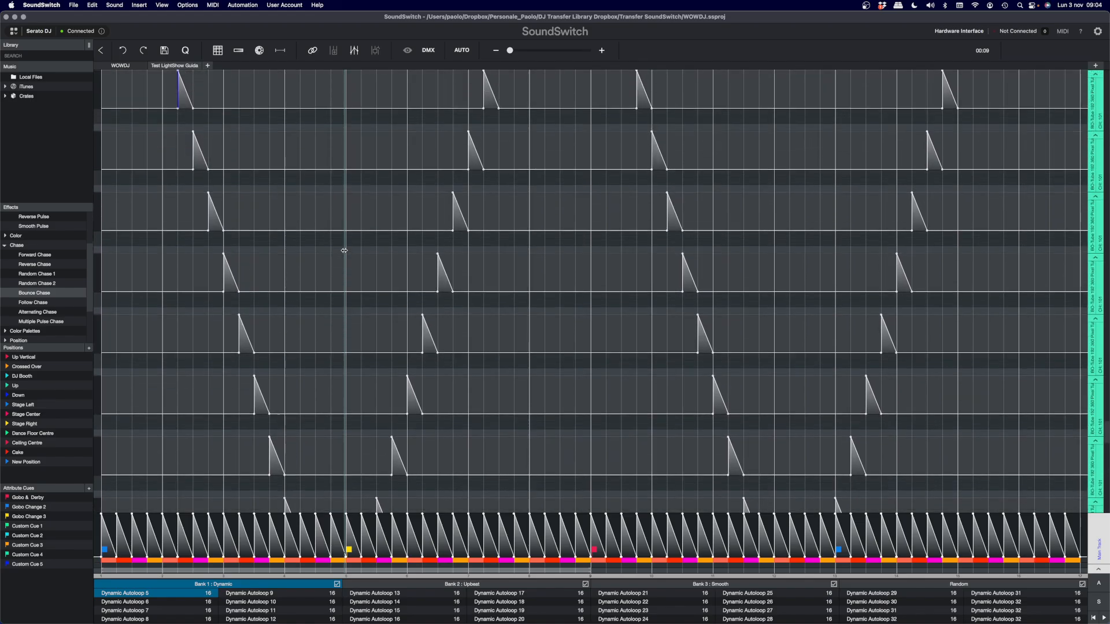
scroll(266, 220, "up", 8)
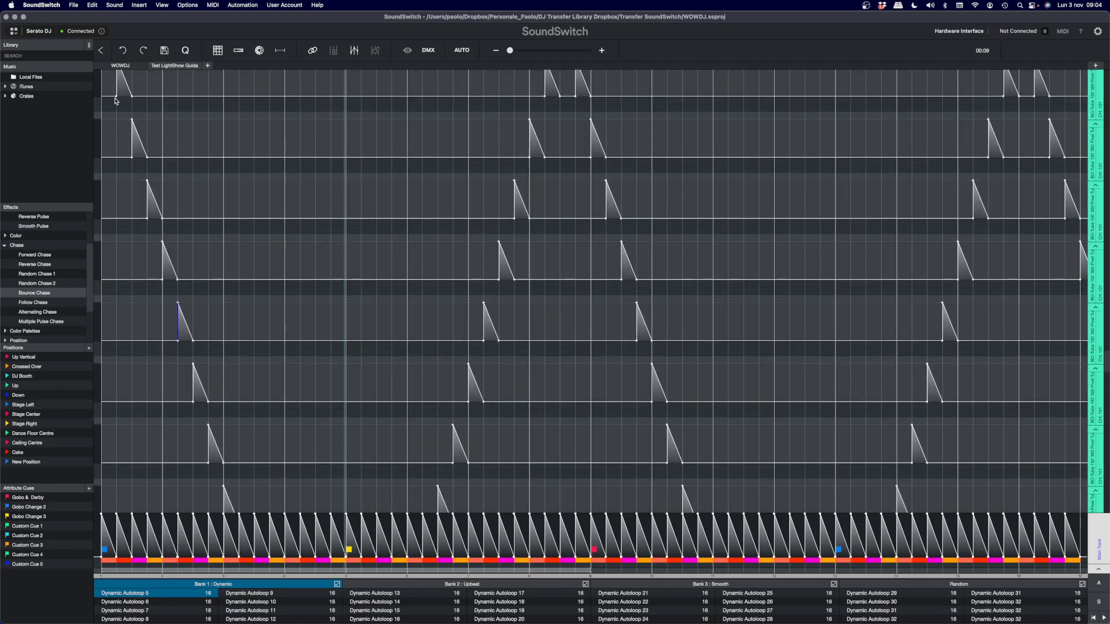
scroll(115, 102, "up", 8)
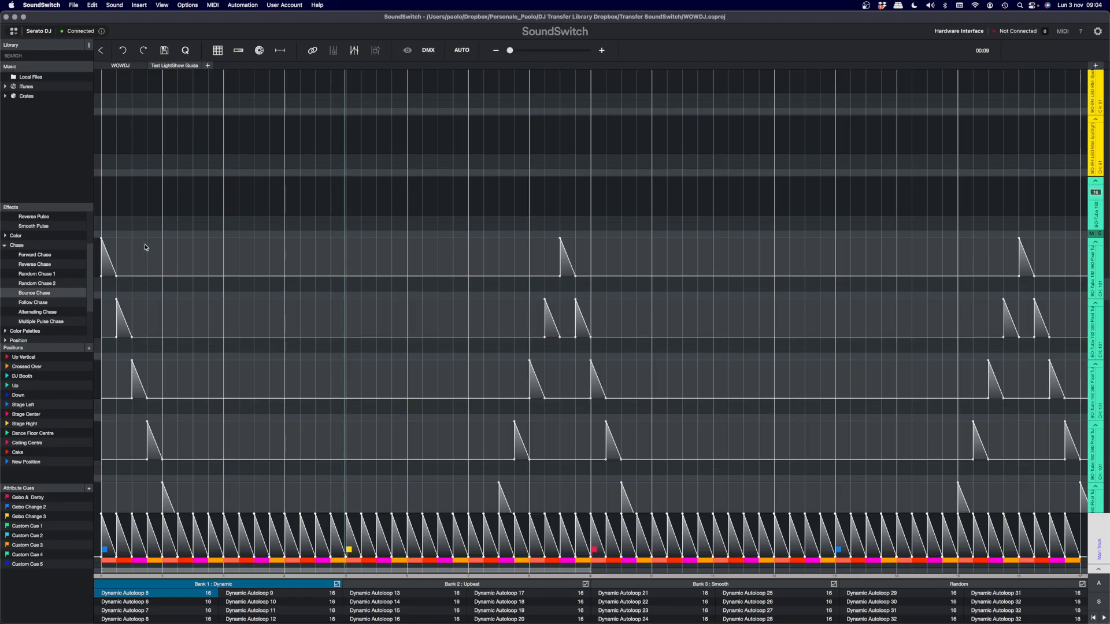
left_click(129, 247)
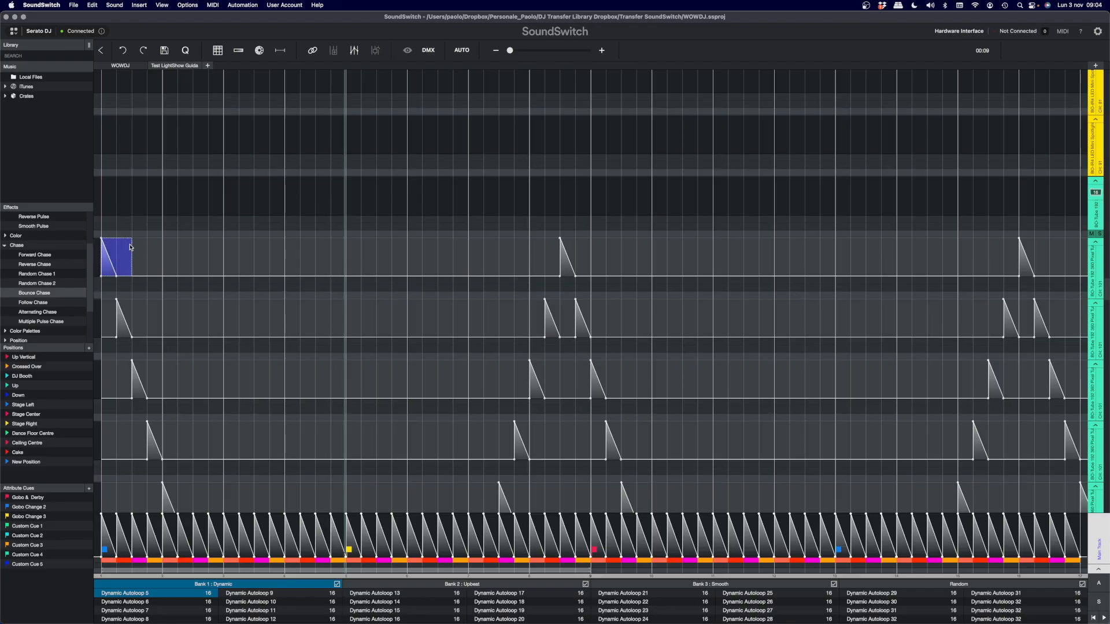
left_click_drag(130, 248, 588, 259)
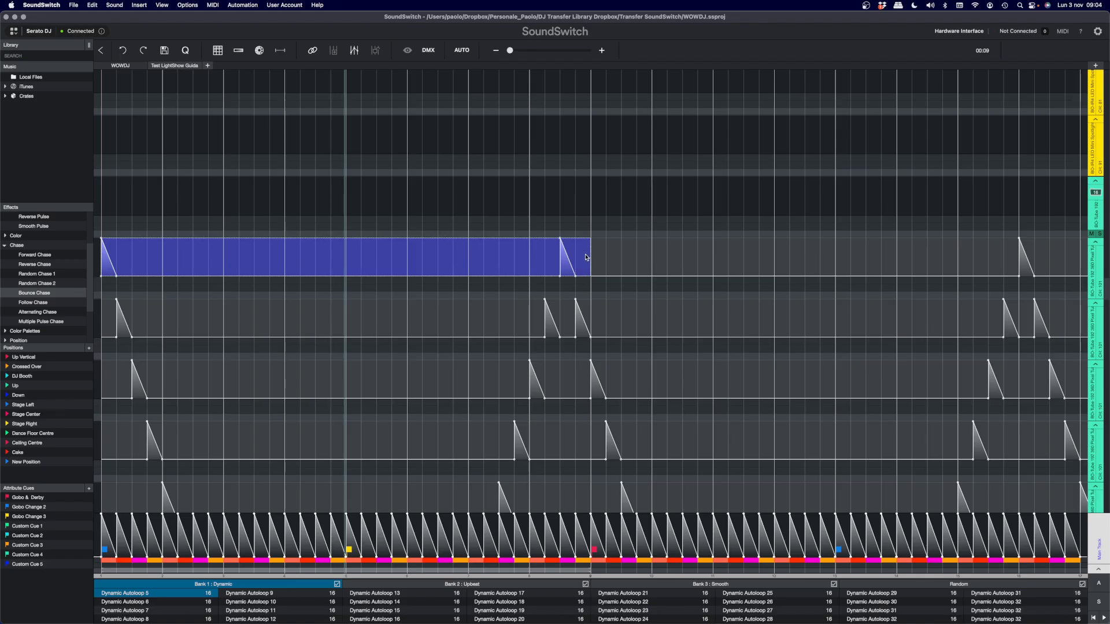
scroll(641, 271, "down", 10)
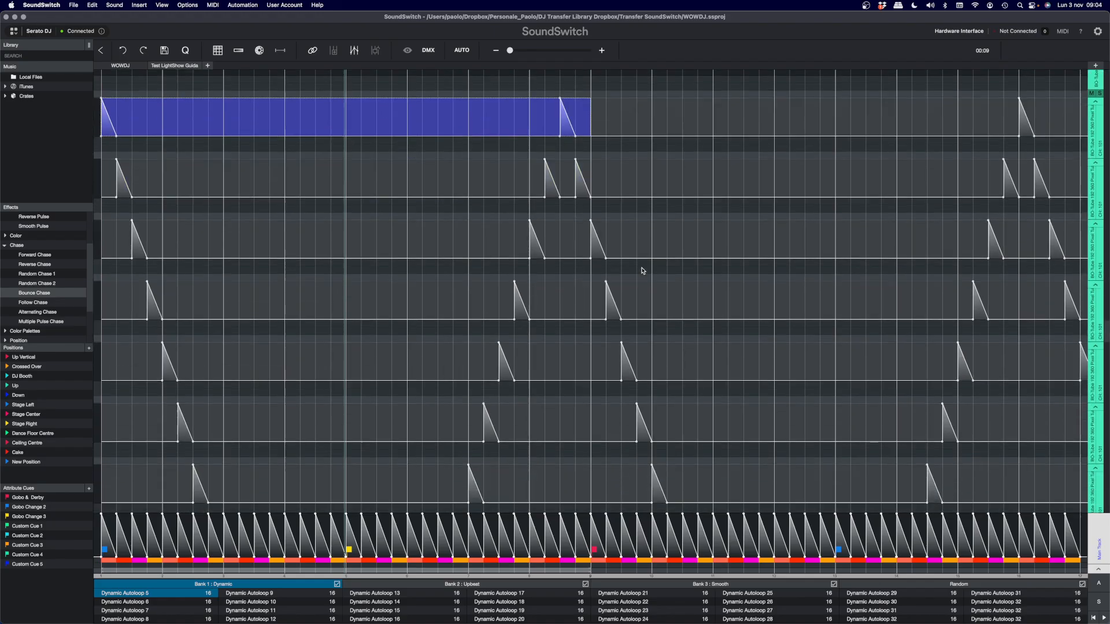
scroll(642, 270, "down", 5)
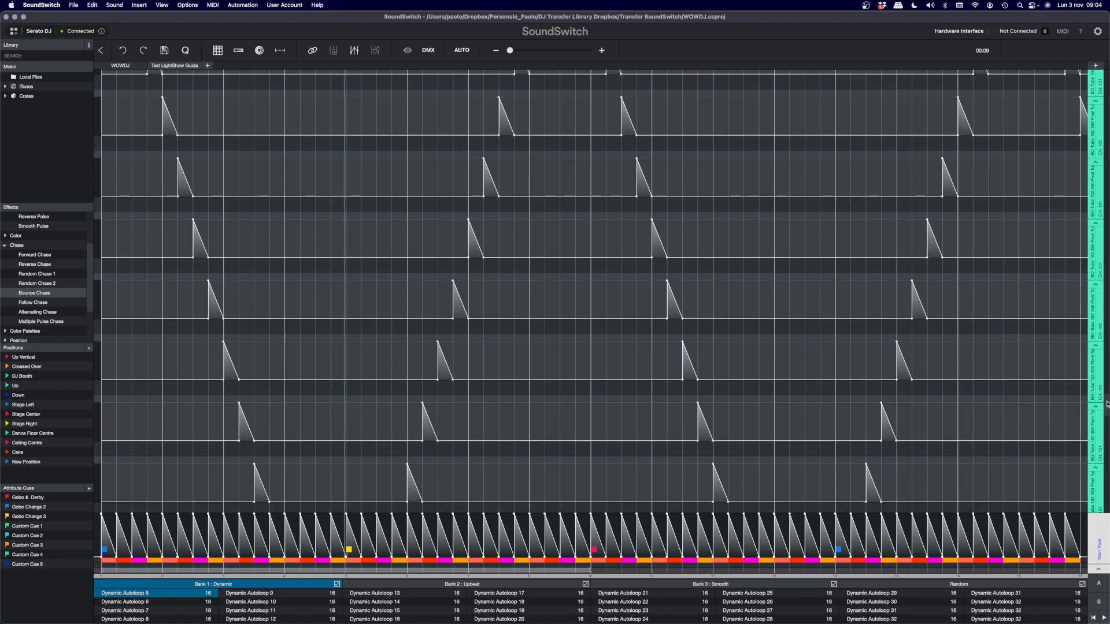
- Start a Color Chase effect on the whole Wash Test 1 group with an orange background color (RGB 255, 118, 0)
left_click_drag(1106, 407, 1108, 82)
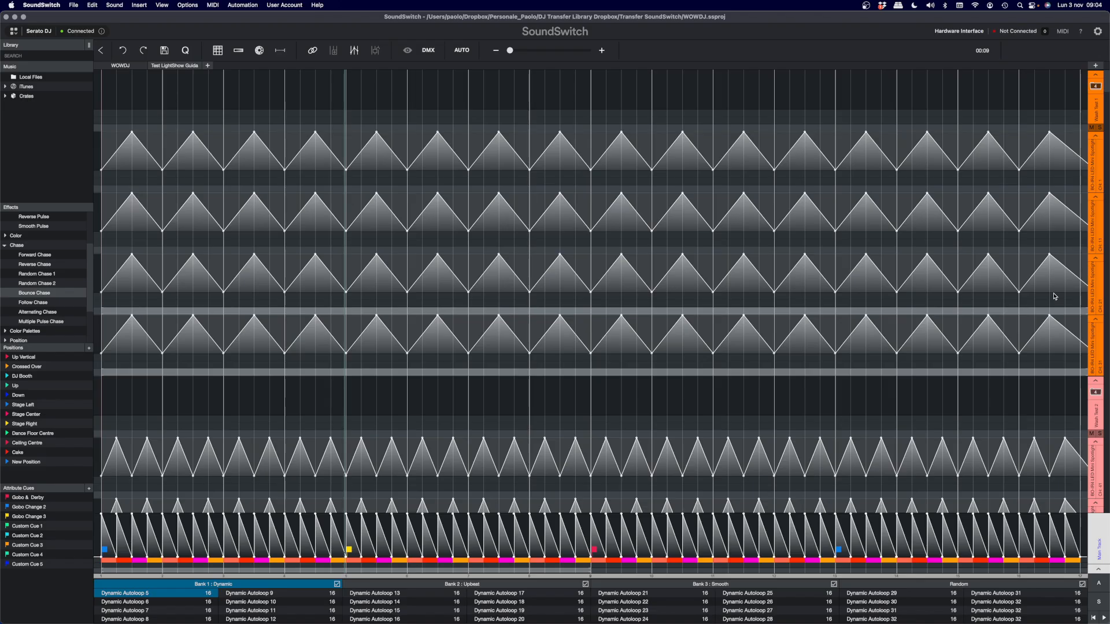
left_click(1098, 104)
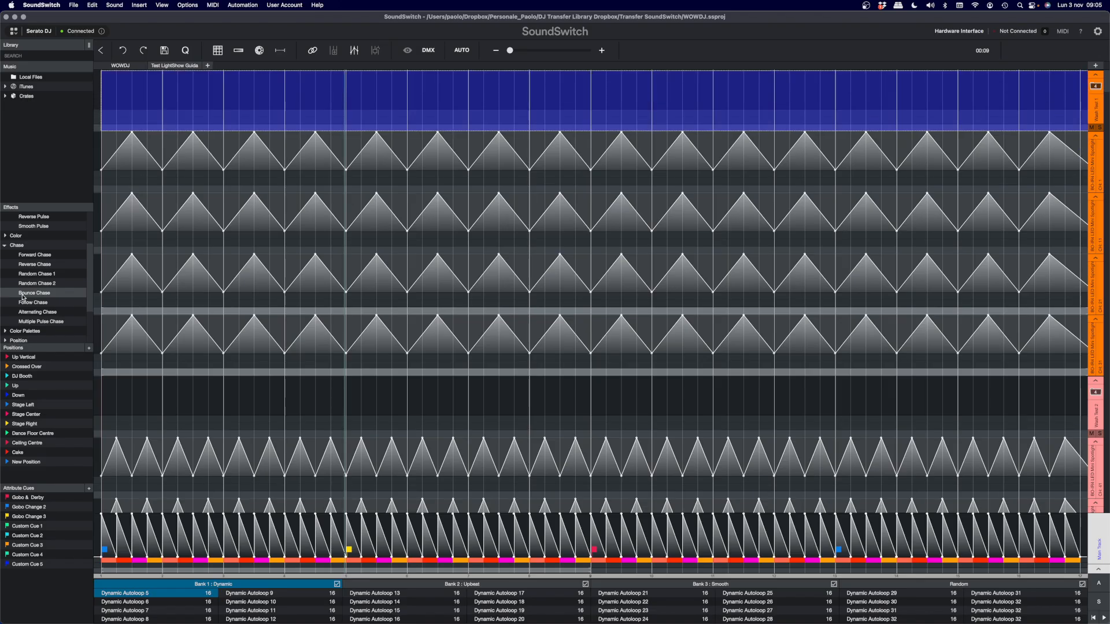
left_click(5, 235)
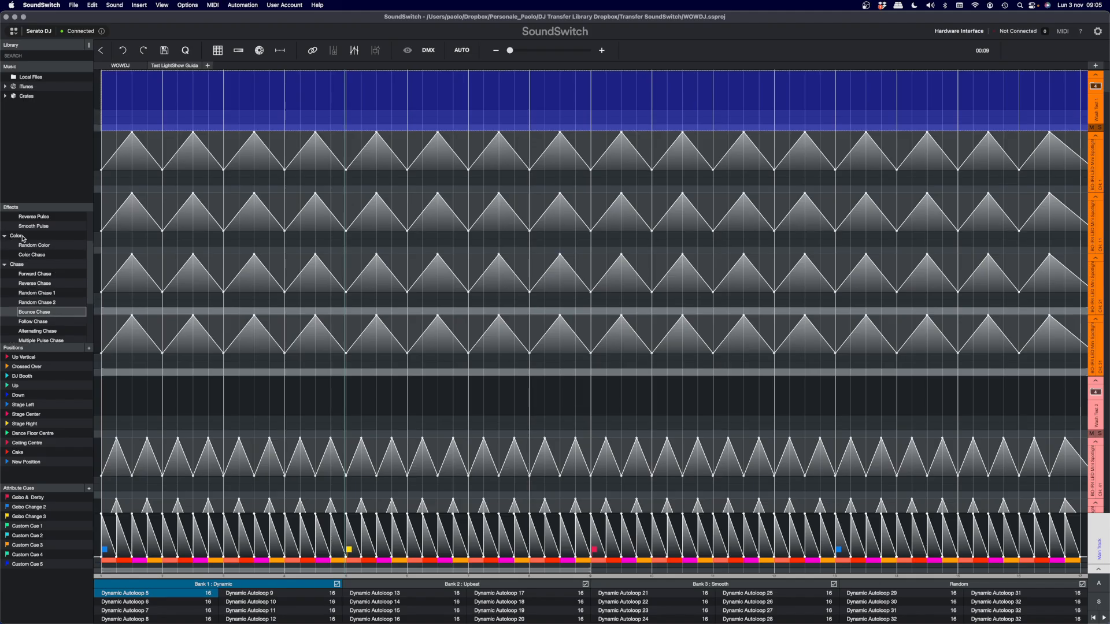
scroll(23, 238, "up", 3)
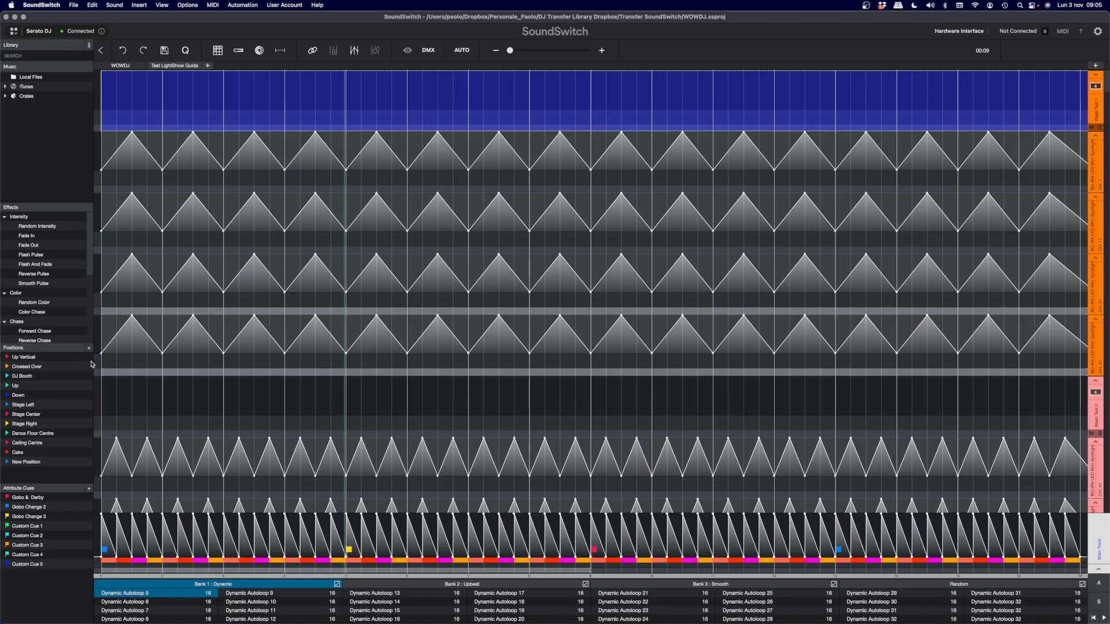
left_click_drag(32, 316, 353, 119)
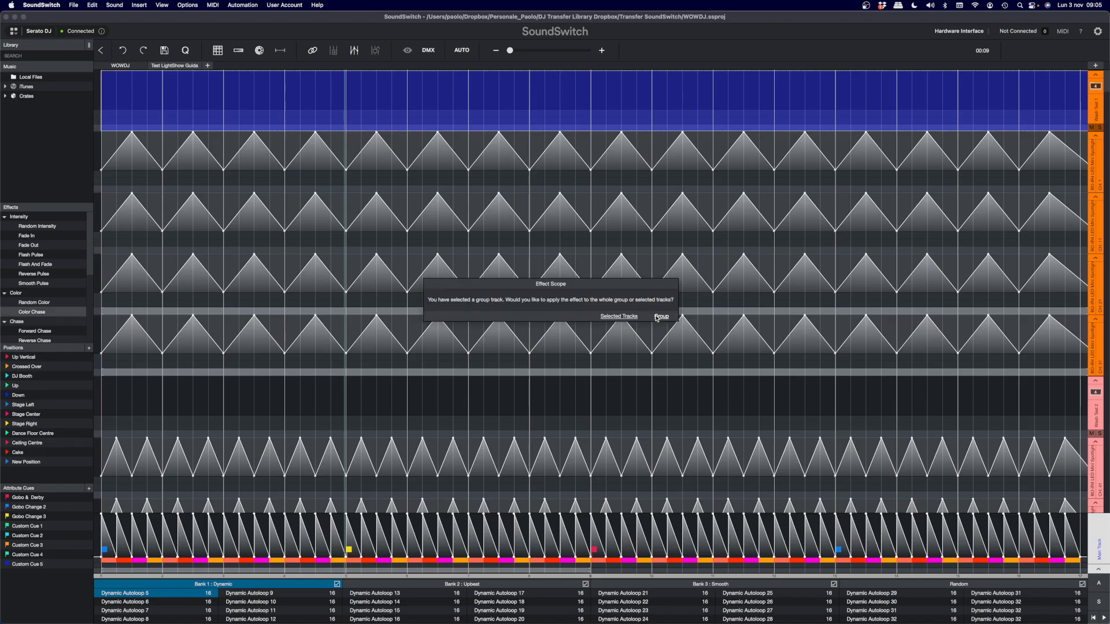
left_click(664, 317)
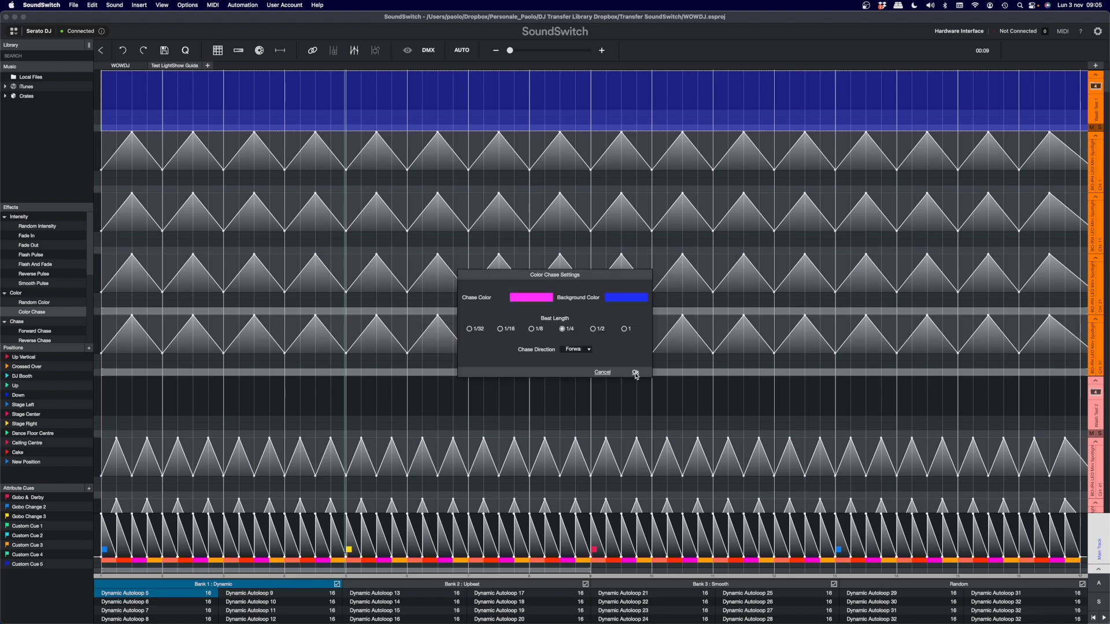
left_click(618, 298)
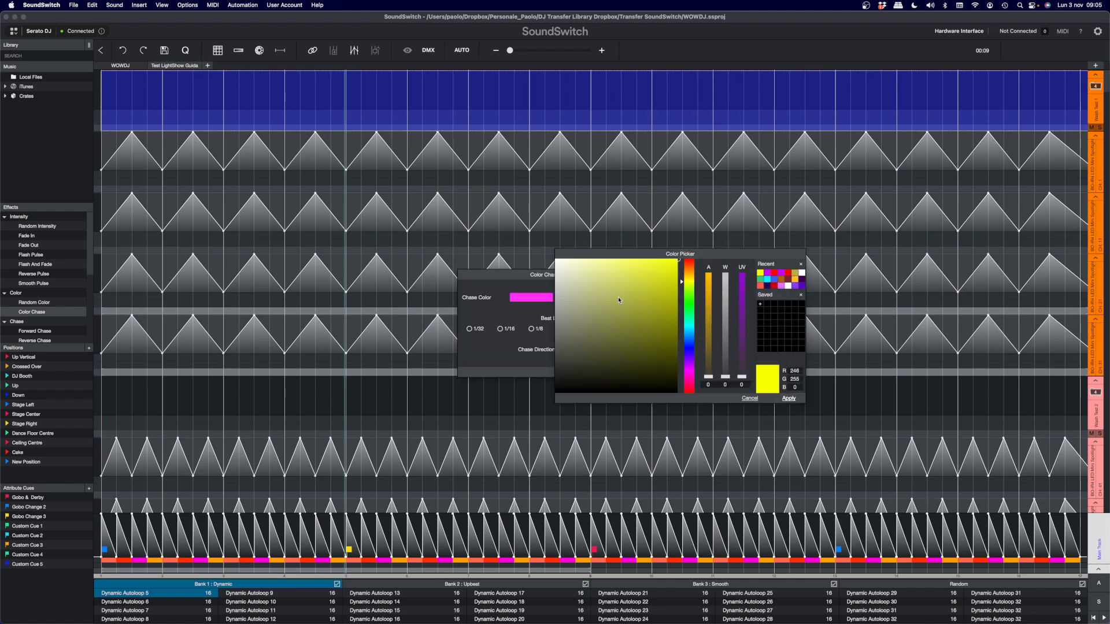
left_click(690, 264)
left_click(690, 270)
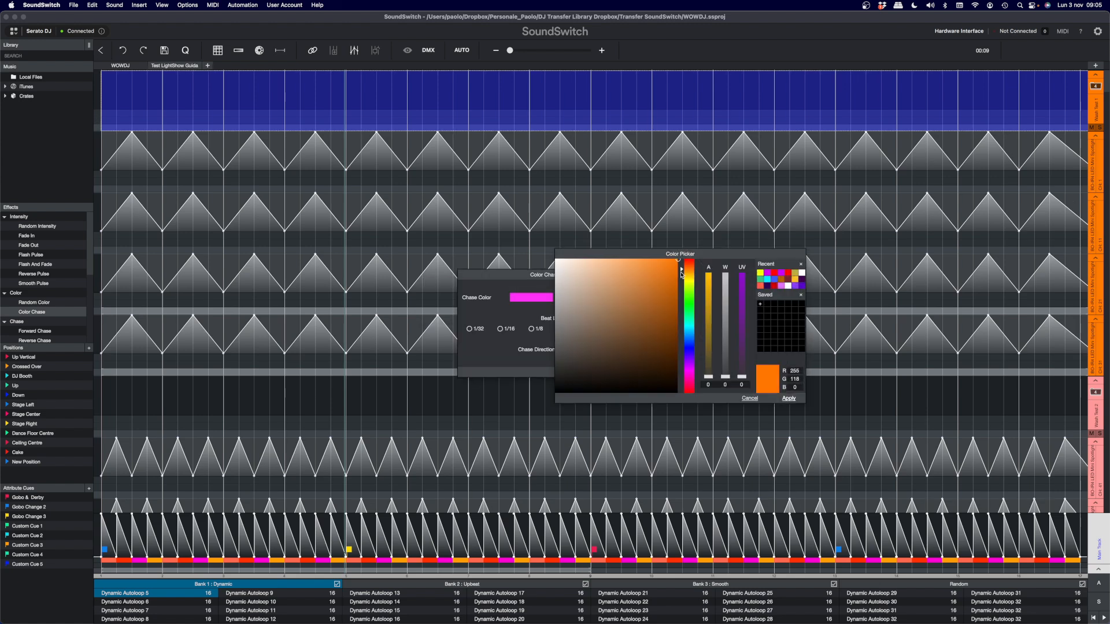
left_click(789, 399)
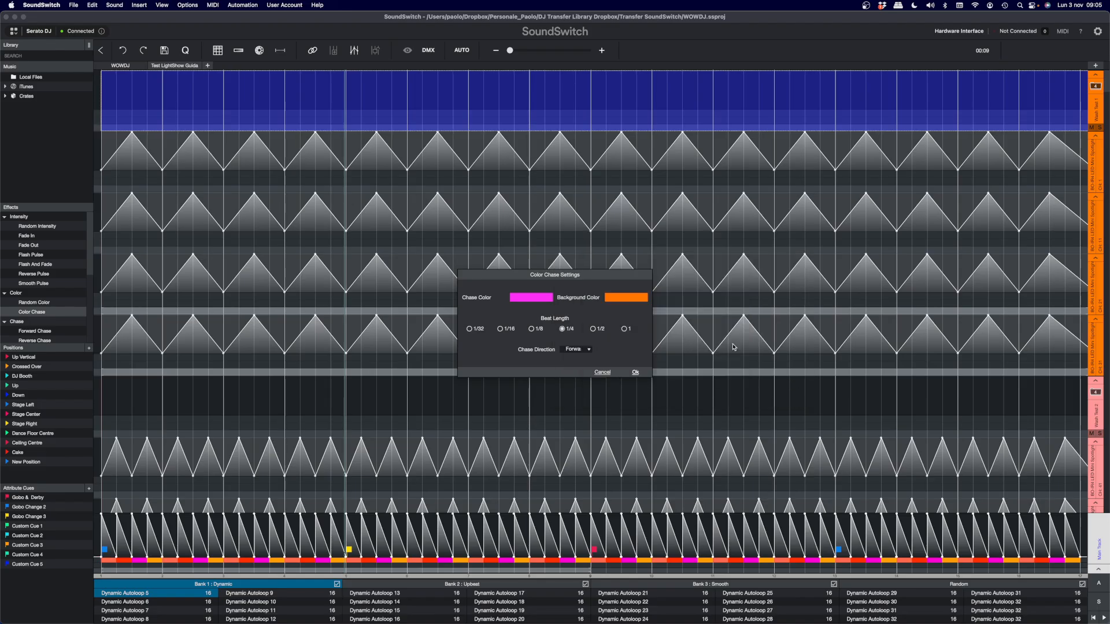
- Set the chase color to white (RGB 255, 255, 255) and the beat length to 1, and apply the Color Chase
left_click(538, 297)
left_click_drag(614, 280, 555, 260)
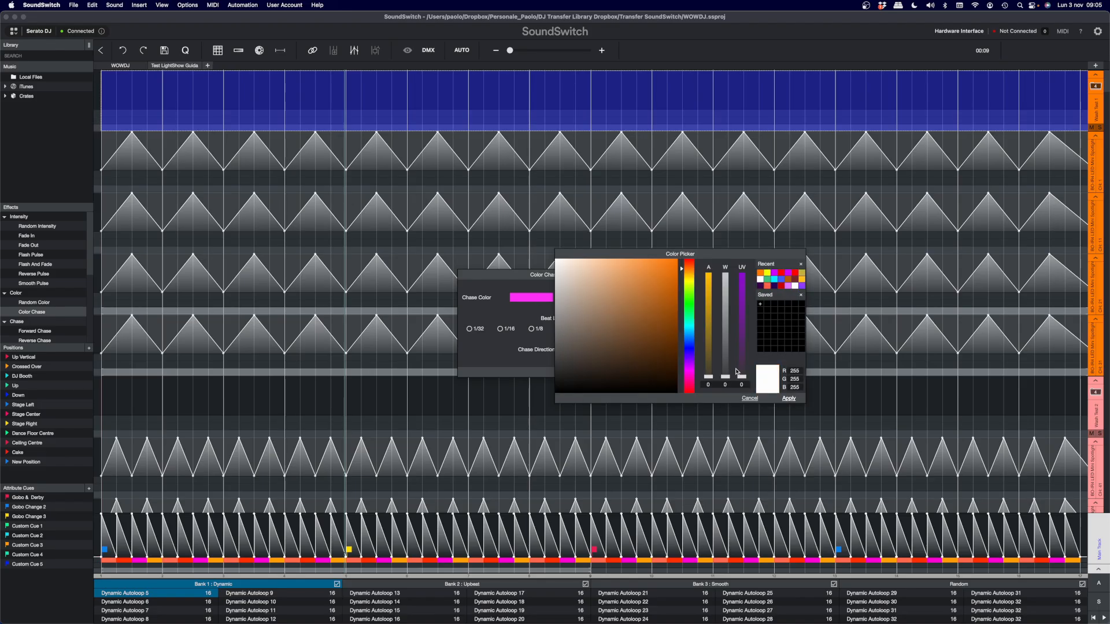
left_click(789, 398)
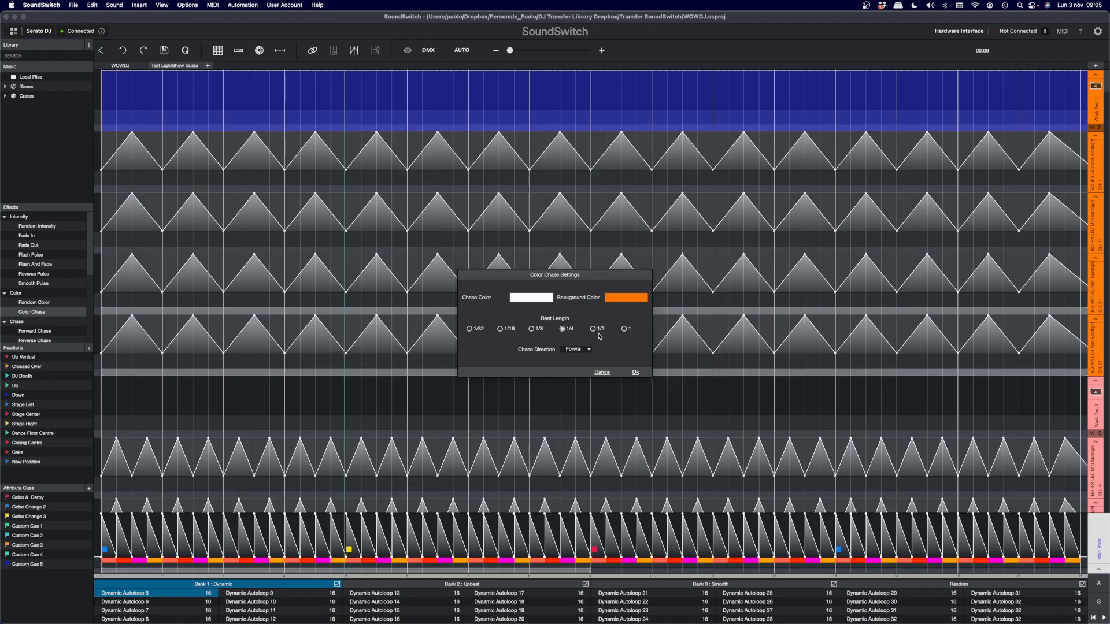
left_click(624, 329)
left_click(634, 371)
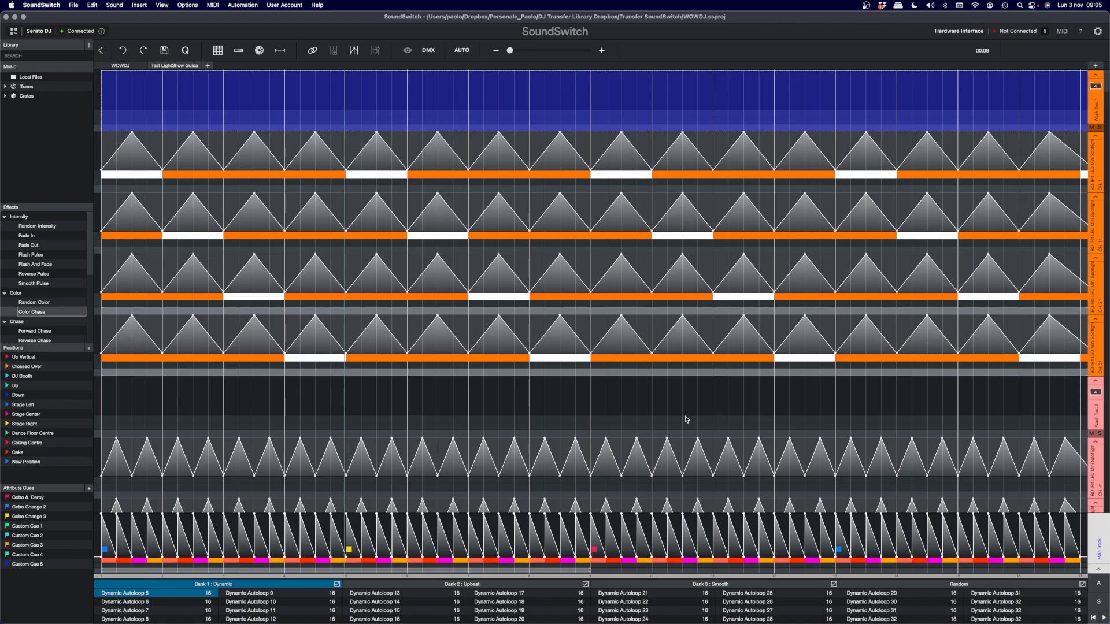
- Compare the white and orange segments on the first two Wash Test 1 fixture tracks by selecting the matching beats
left_click(128, 179)
left_click(107, 148)
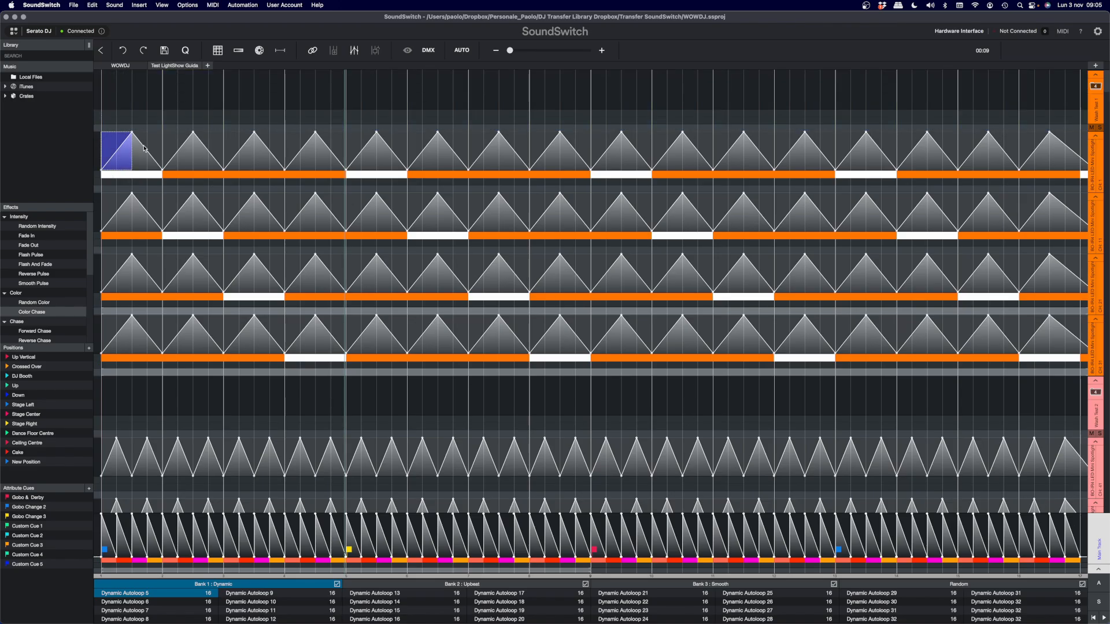
left_click_drag(169, 152, 346, 154)
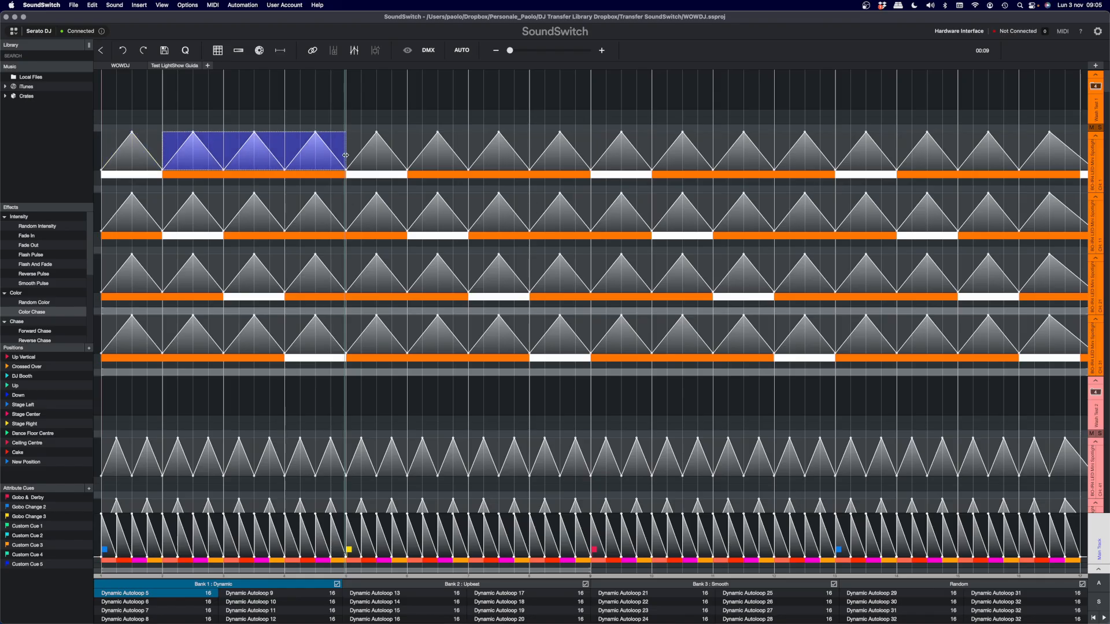
left_click_drag(168, 200, 197, 208)
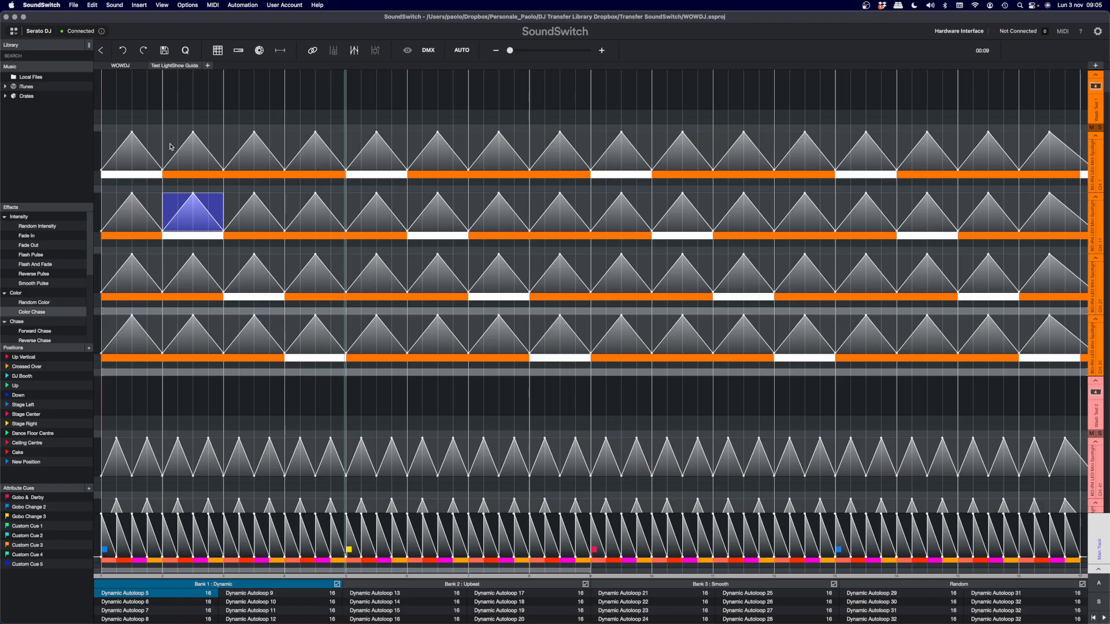
left_click_drag(172, 146, 223, 145)
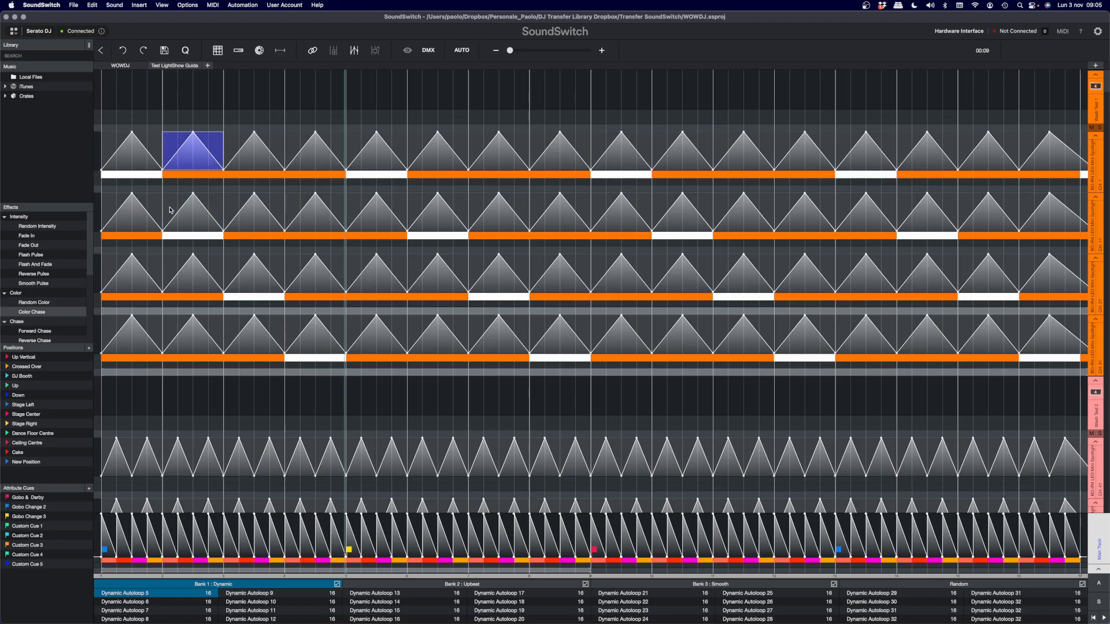
left_click_drag(171, 210, 222, 219)
scroll(711, 330, "down", 2)
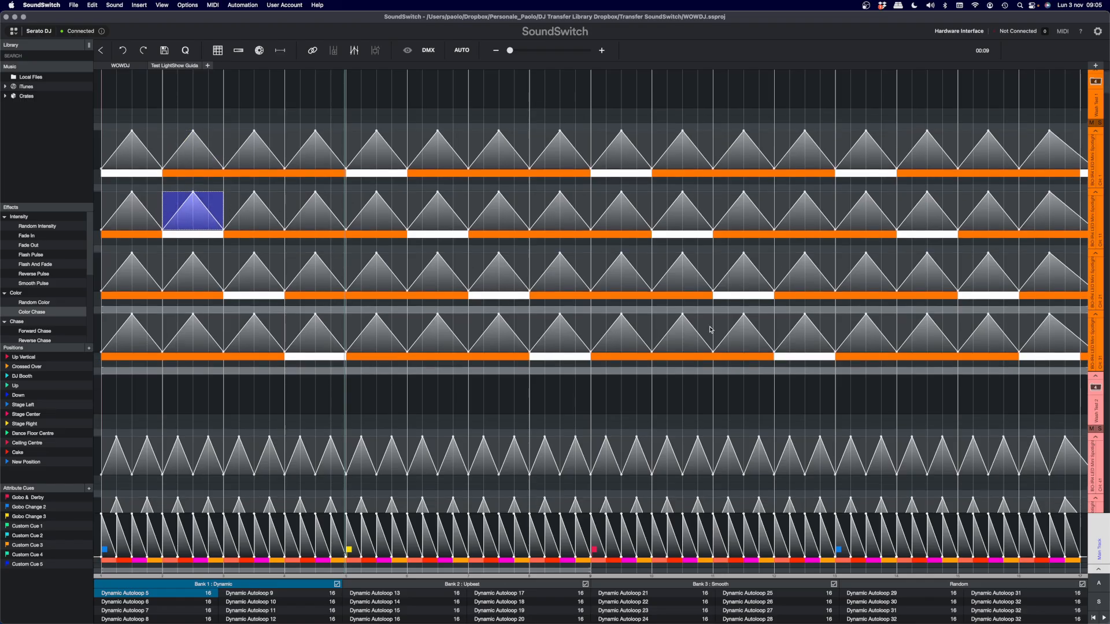
- Delete Dynamic Autoloop 5 from Bank 1 and open Dynamic Autoloop 6
scroll(690, 376, "down", 6)
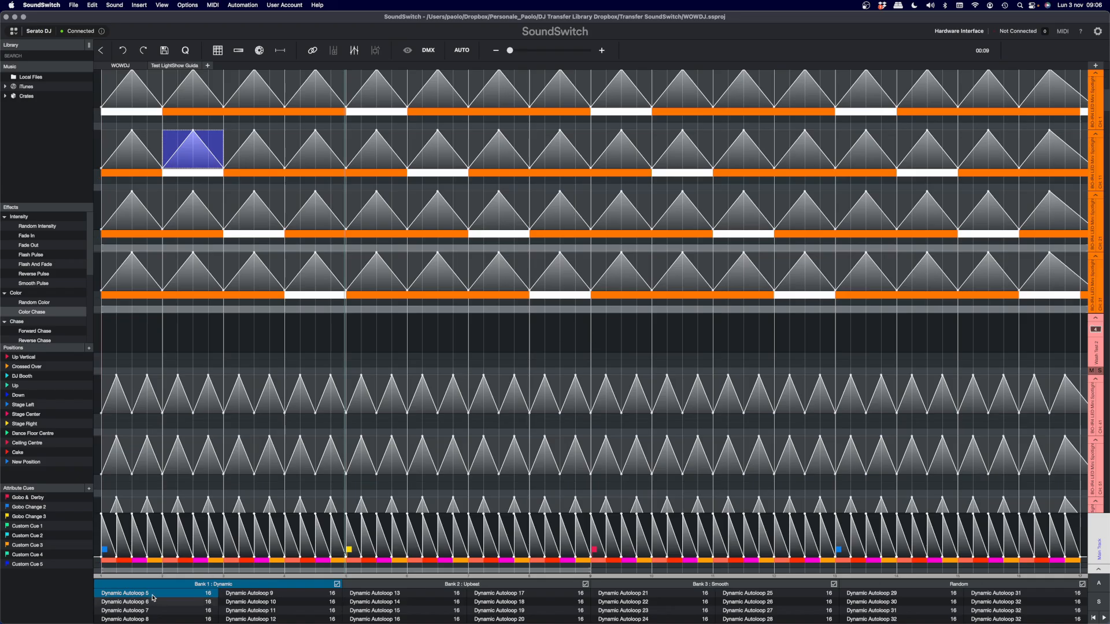
right_click(153, 598)
left_click(222, 572)
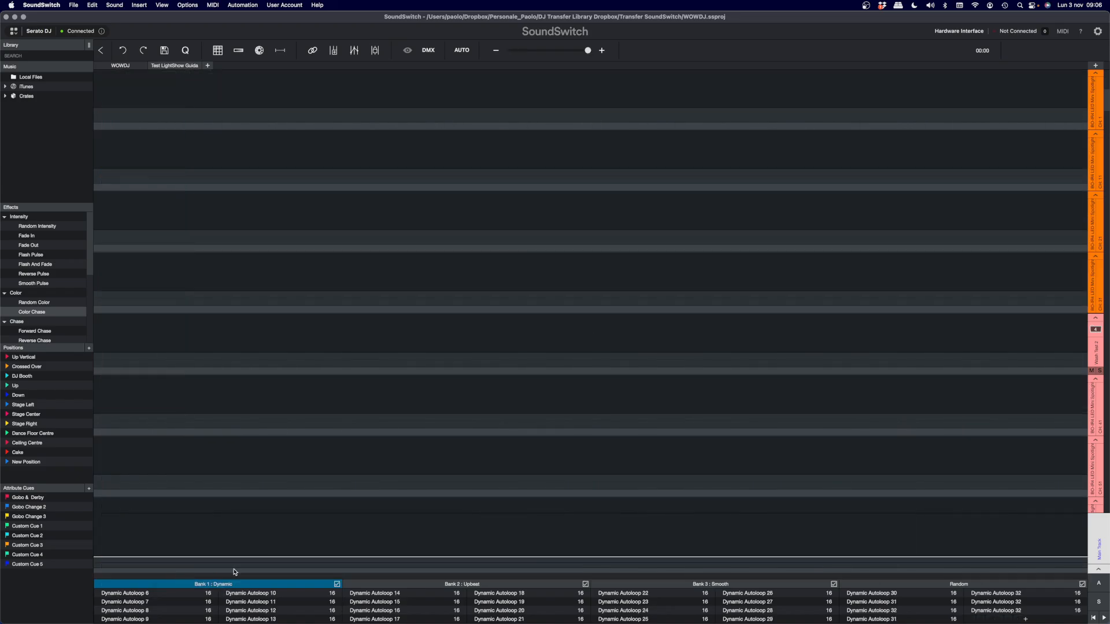
left_click(170, 595)
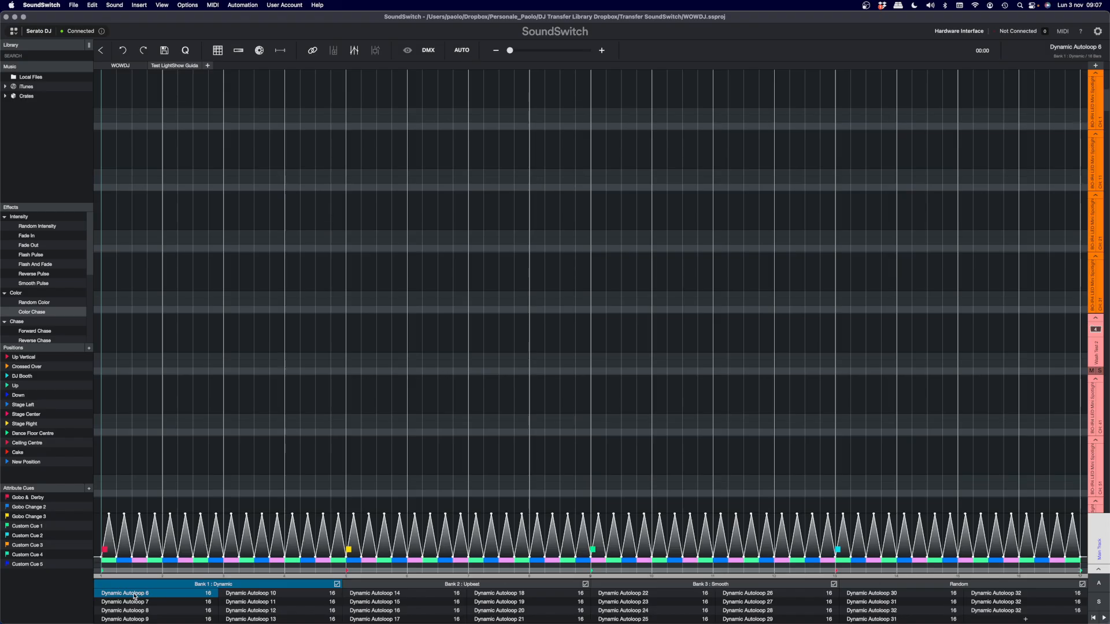
- Open Dynamic Autoloop 11 and select its entire Main Track intensity, checking the fixture group tracks above it
left_click(247, 603)
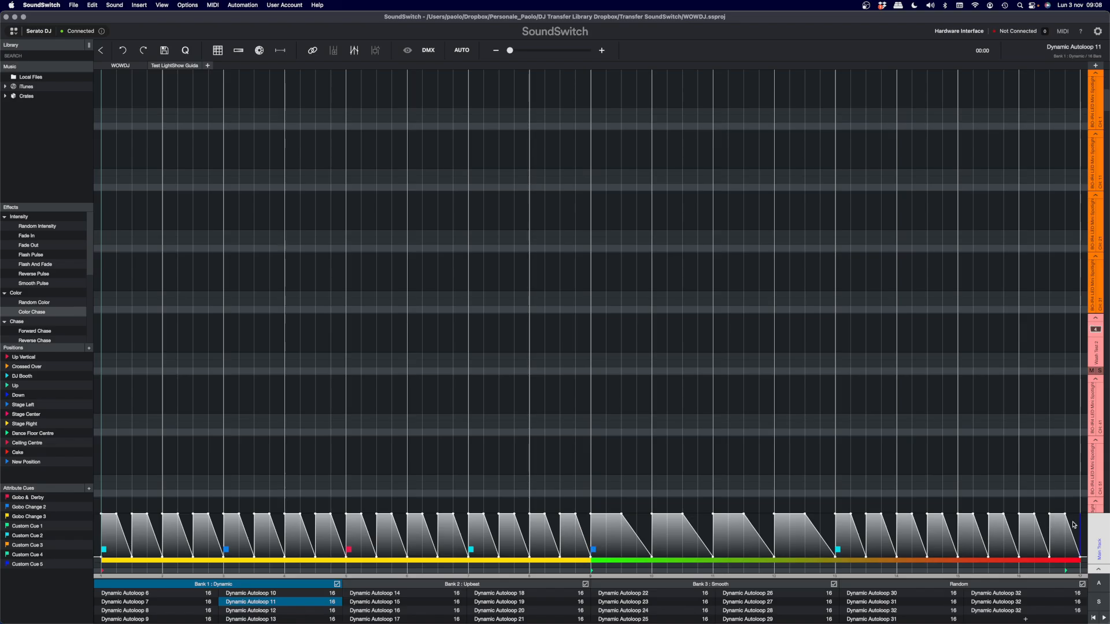
left_click_drag(1073, 525, 208, 489)
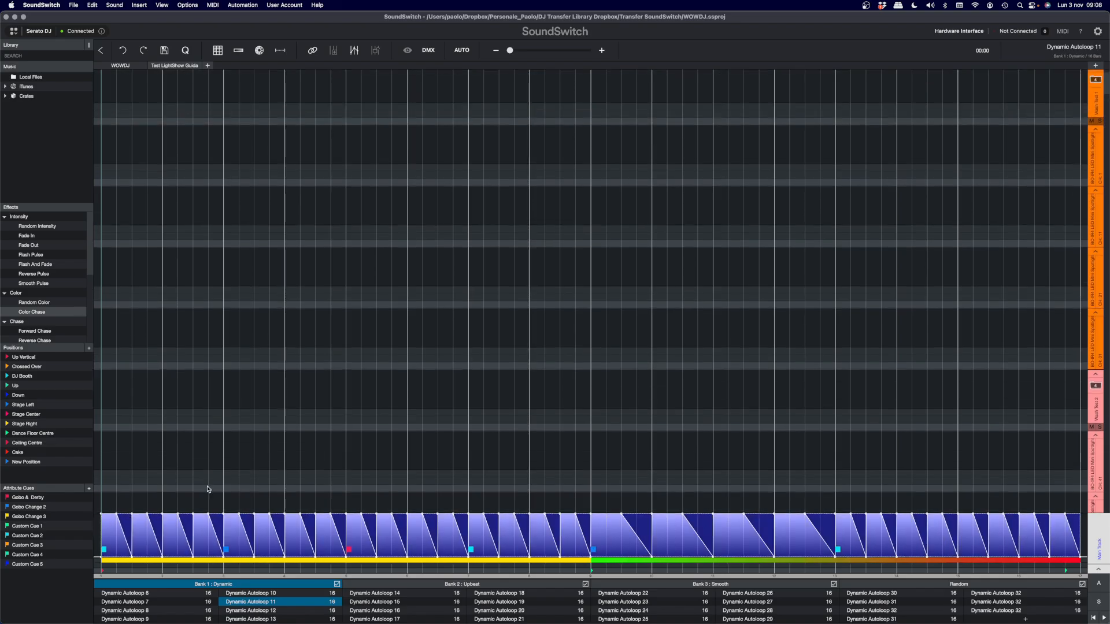
scroll(870, 434, "down", 2)
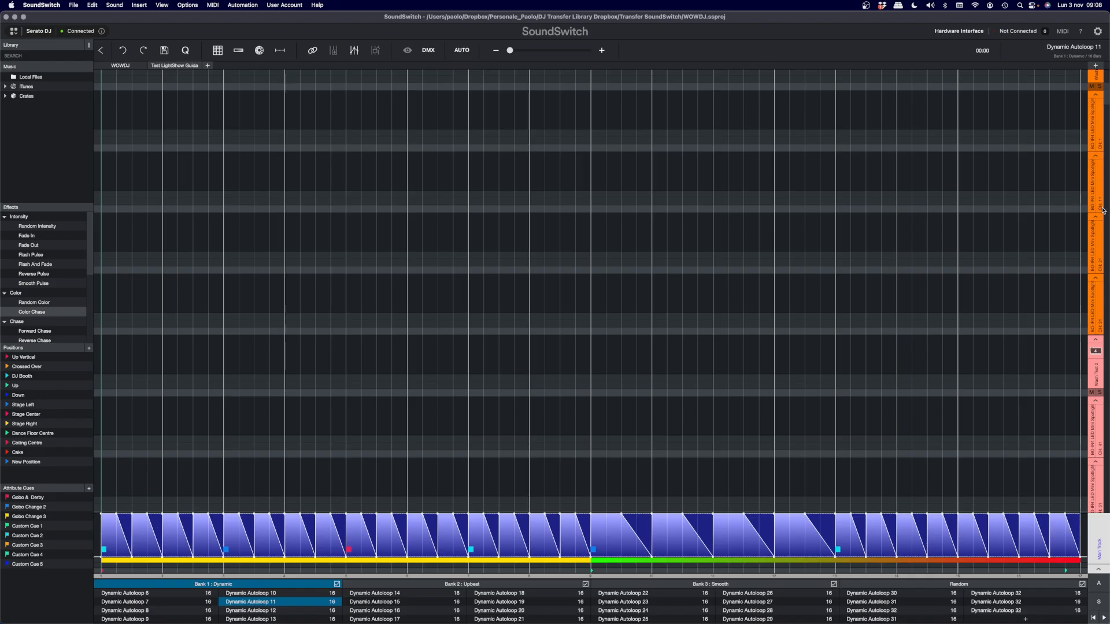
scroll(1105, 190, "down", 8)
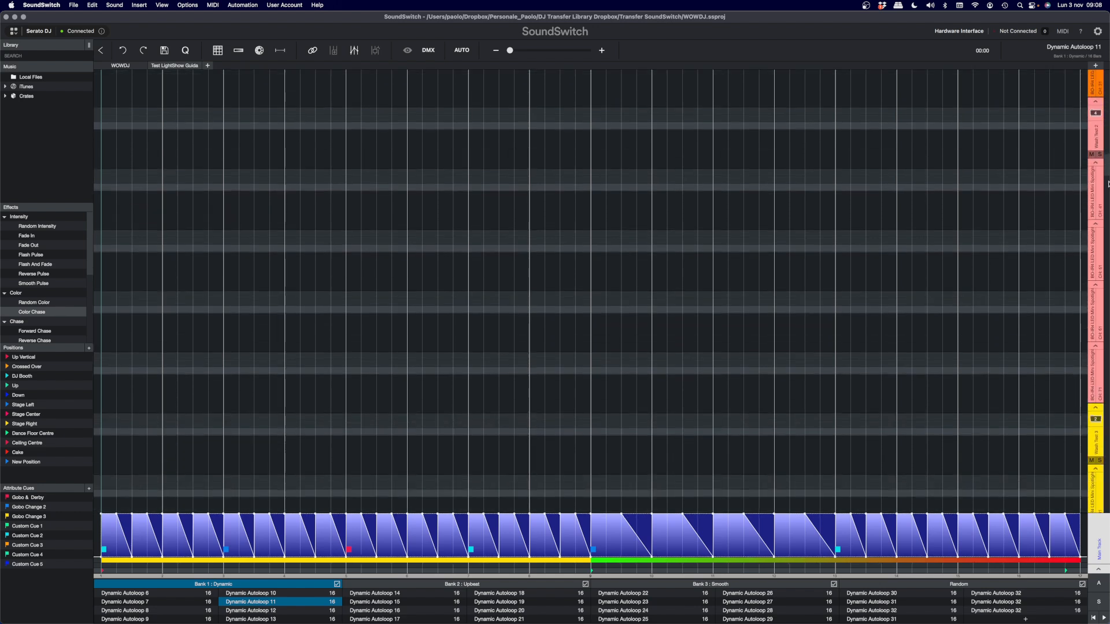
left_click_drag(1108, 184, 1108, 70)
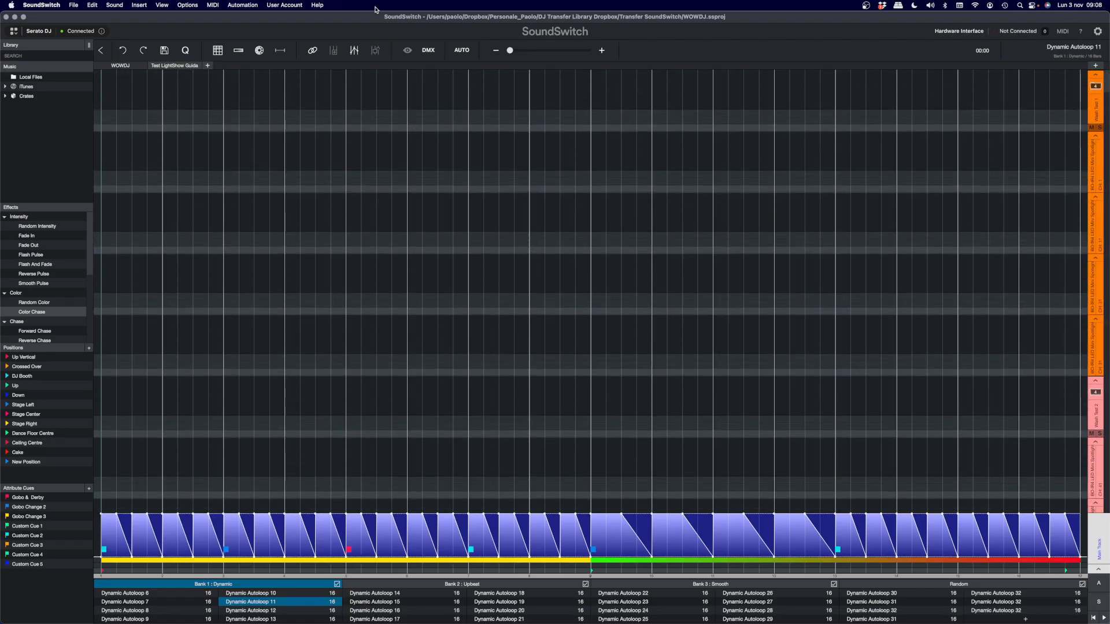
- Open the Automation Settings for the selection, look through the base styles and choose Dynamic Autoloop 1
left_click(463, 51)
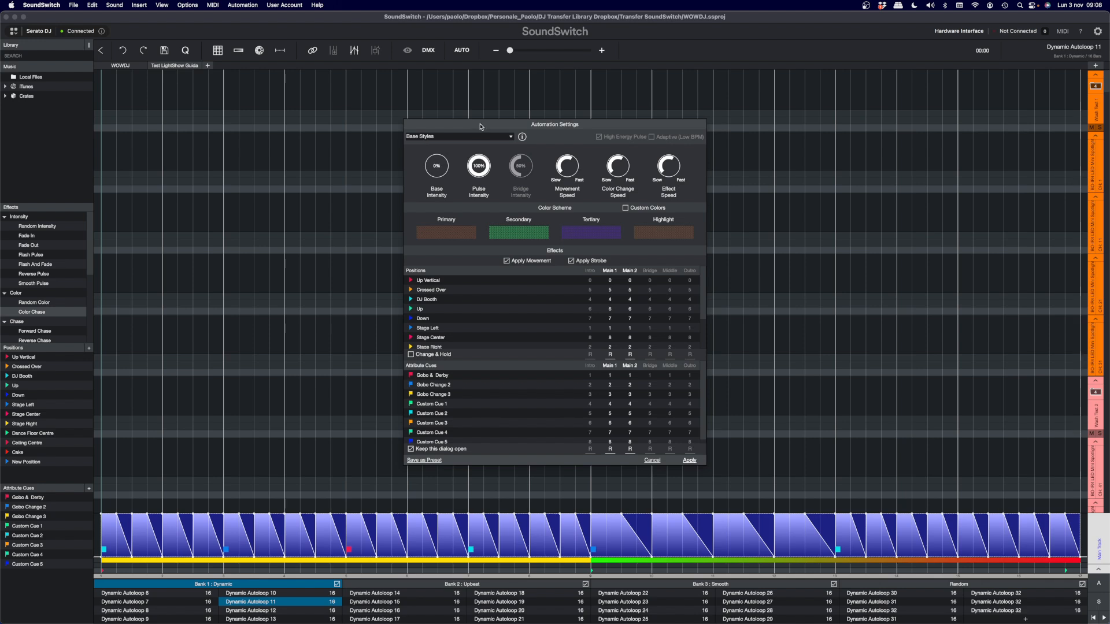
left_click(511, 138)
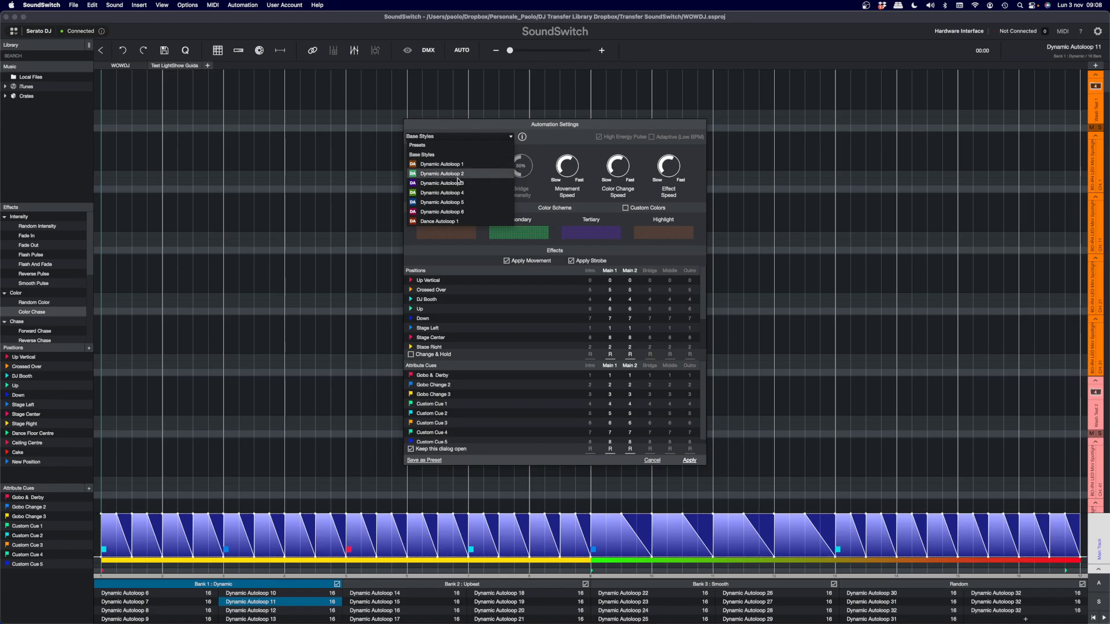
scroll(463, 200, "down", 2)
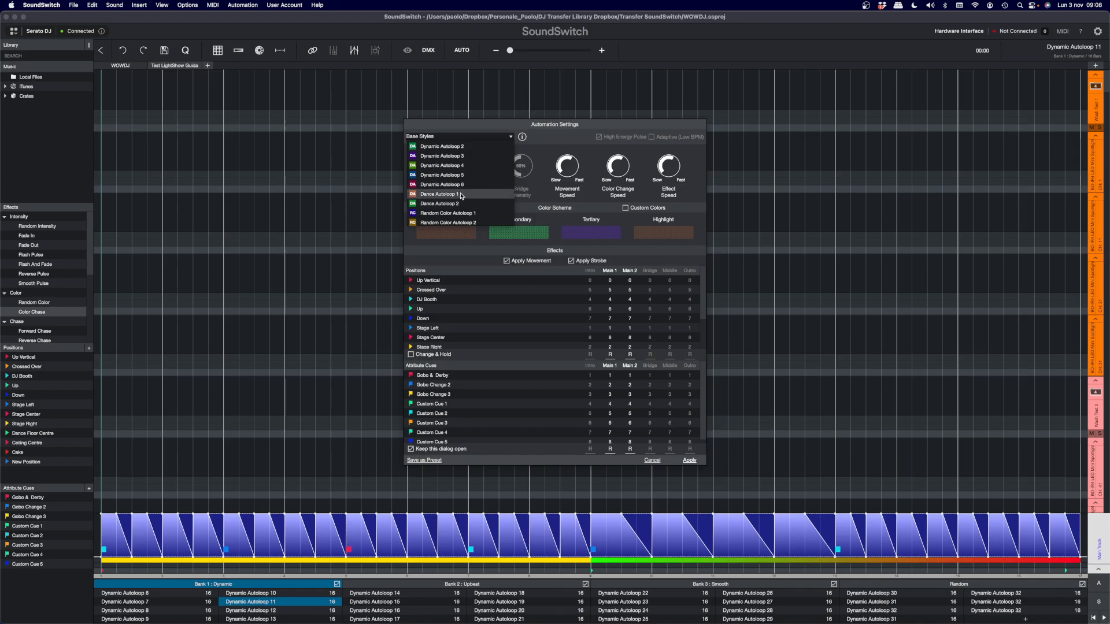
scroll(458, 195, "down", 2)
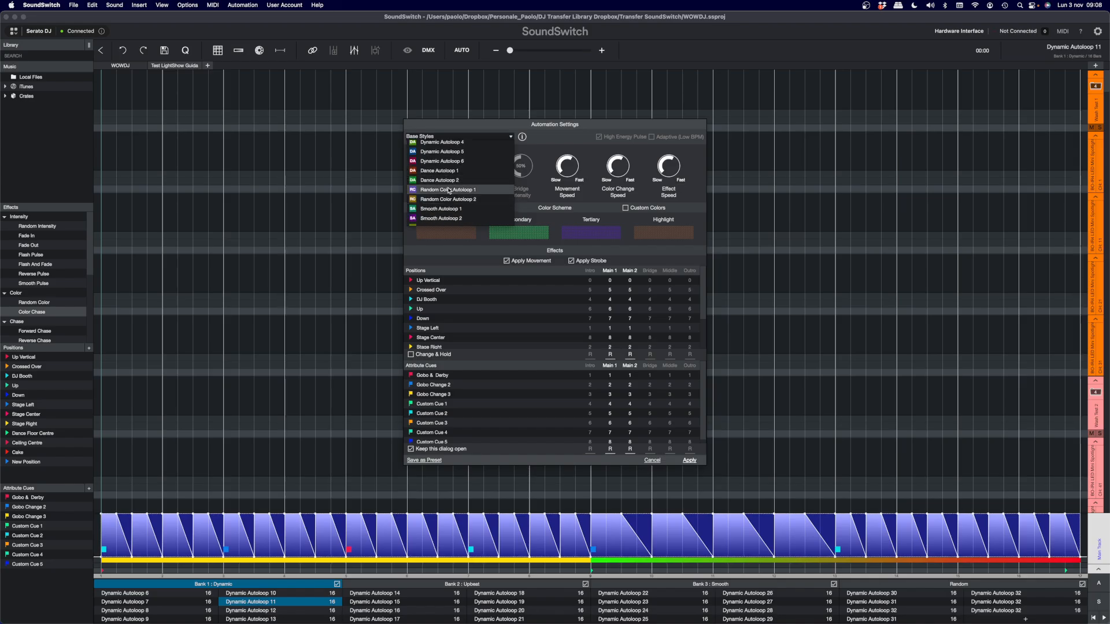
scroll(447, 200, "down", 2)
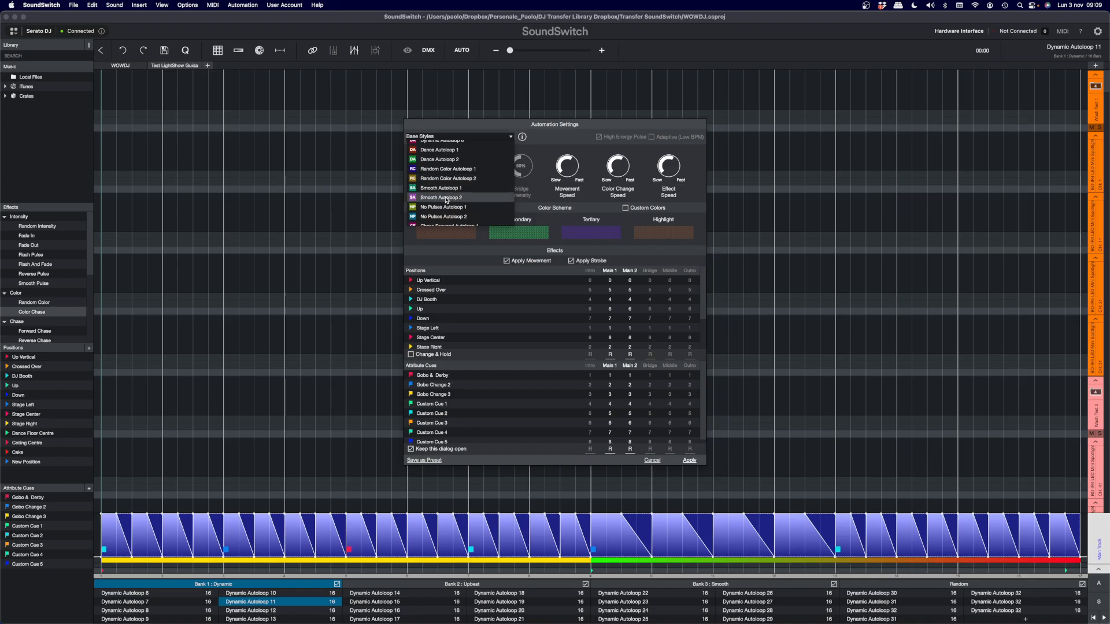
scroll(444, 195, "down", 2)
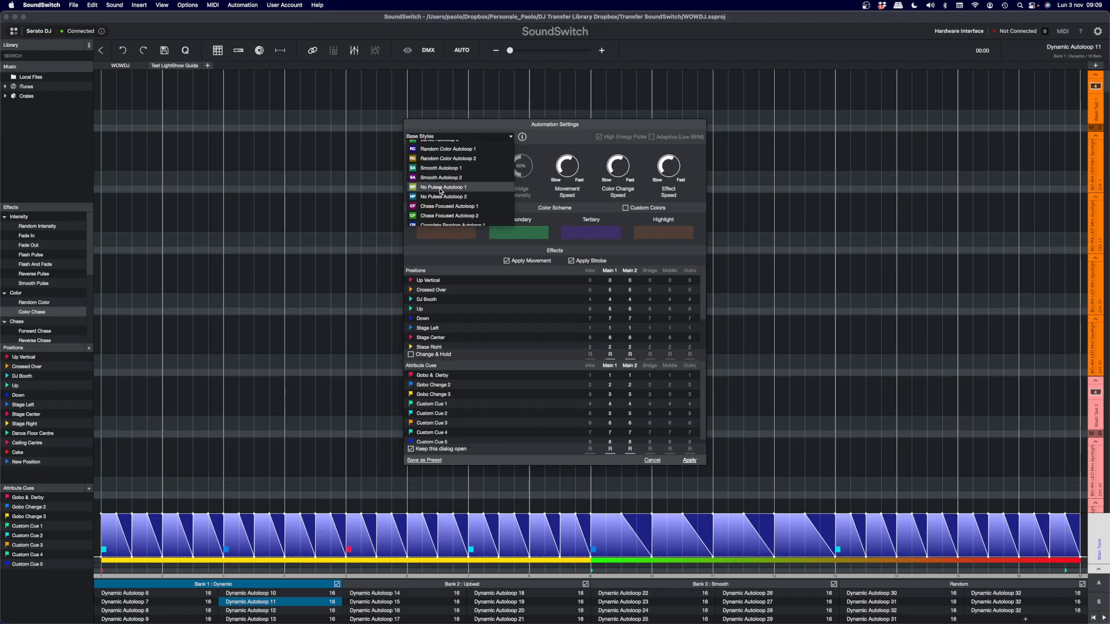
scroll(459, 196, "down", 1)
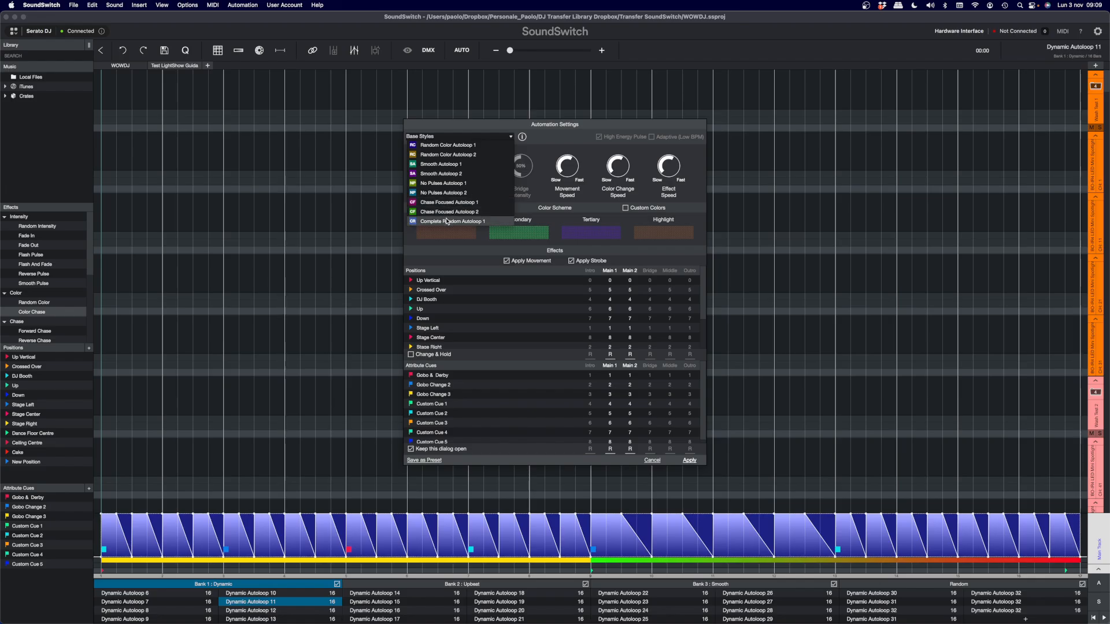
scroll(462, 185, "up", 5)
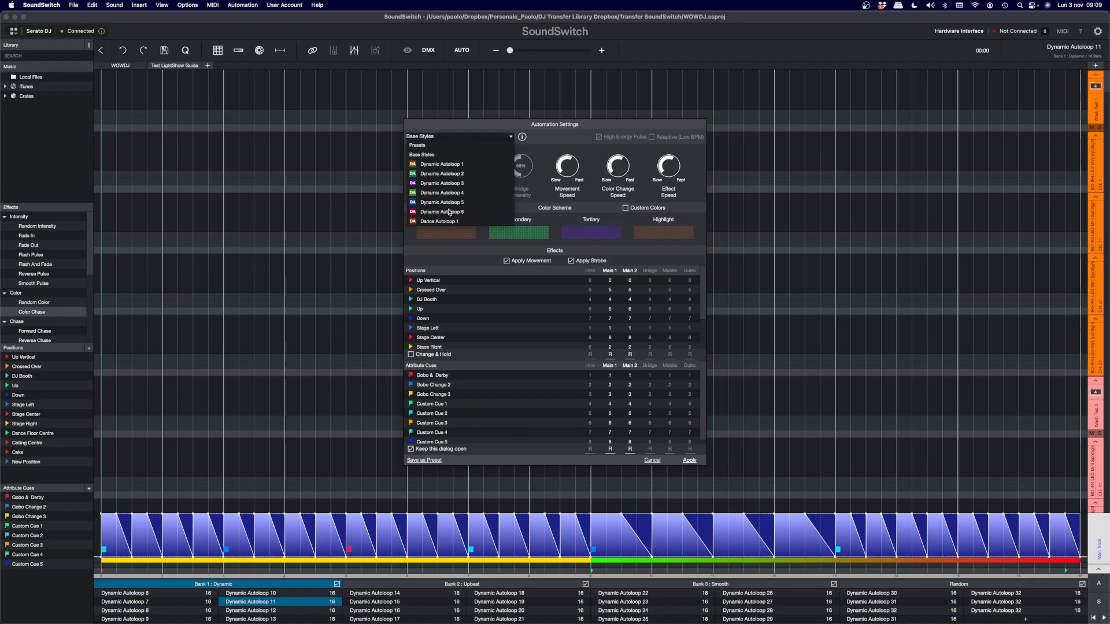
left_click(477, 165)
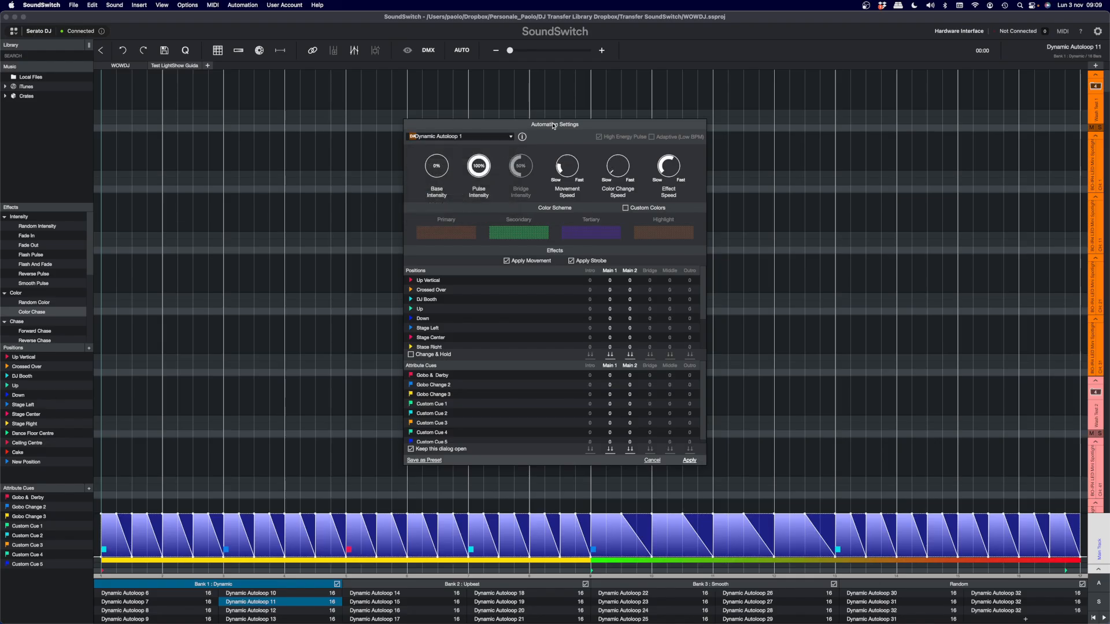
left_click_drag(555, 125, 567, 117)
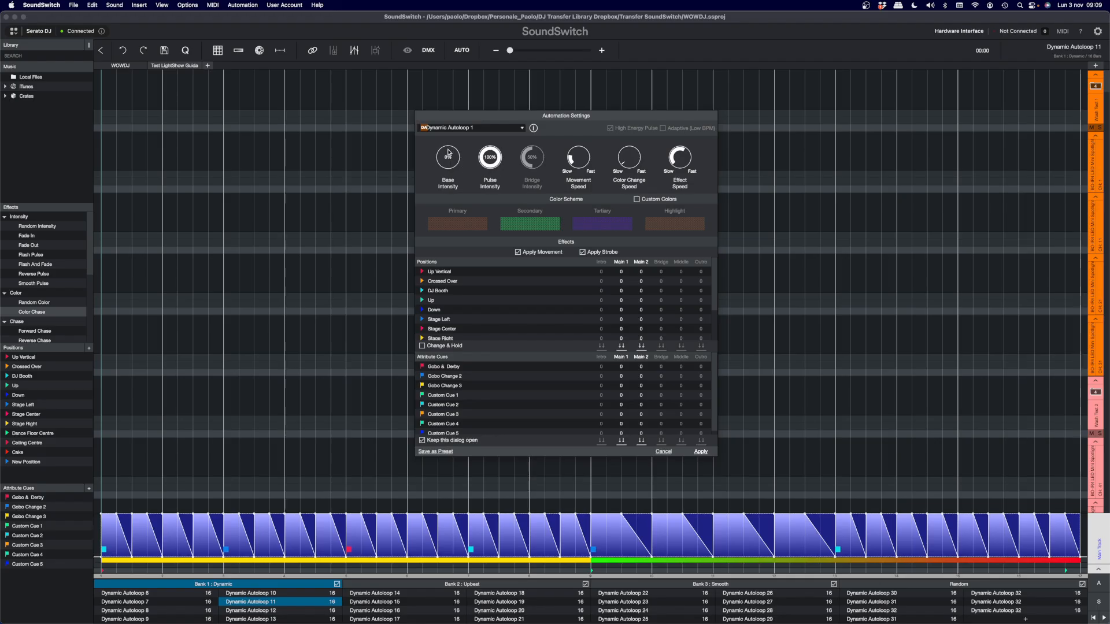
- Try different Base Intensity and Pulse Intensity levels, returning them to 0% and 100%
left_click_drag(446, 169, 427, 155)
left_click_drag(426, 153, 448, 172)
left_click_drag(447, 171, 448, 145)
left_click_drag(448, 145, 443, 181)
mouse_move(490, 166)
left_mouse_down()
mouse_move(506, 152)
mouse_move(493, 168)
left_mouse_up()
mouse_move(621, 515)
left_mouse_down()
mouse_move(621, 529)
mouse_move(621, 513)
left_mouse_up()
- Try out the Movement Speed and Color Change Speed dials and lower the Effect Speed
mouse_move(572, 172)
left_mouse_down()
mouse_move(575, 151)
mouse_move(594, 149)
mouse_move(598, 173)
mouse_move(589, 178)
mouse_move(575, 152)
left_mouse_up()
mouse_move(622, 165)
left_mouse_down()
mouse_move(632, 145)
mouse_move(644, 162)
mouse_move(625, 171)
mouse_move(641, 165)
mouse_move(625, 153)
mouse_move(622, 168)
left_mouse_up()
left_click_drag(688, 151, 689, 168)
mouse_move(684, 151)
left_mouse_down()
mouse_move(673, 167)
mouse_move(689, 170)
mouse_move(689, 151)
left_mouse_up()
- Read the Dynamic Autoloop 1 style description to learn which dials, colors, positions and attribute cues it uses, and close it
left_click(534, 128)
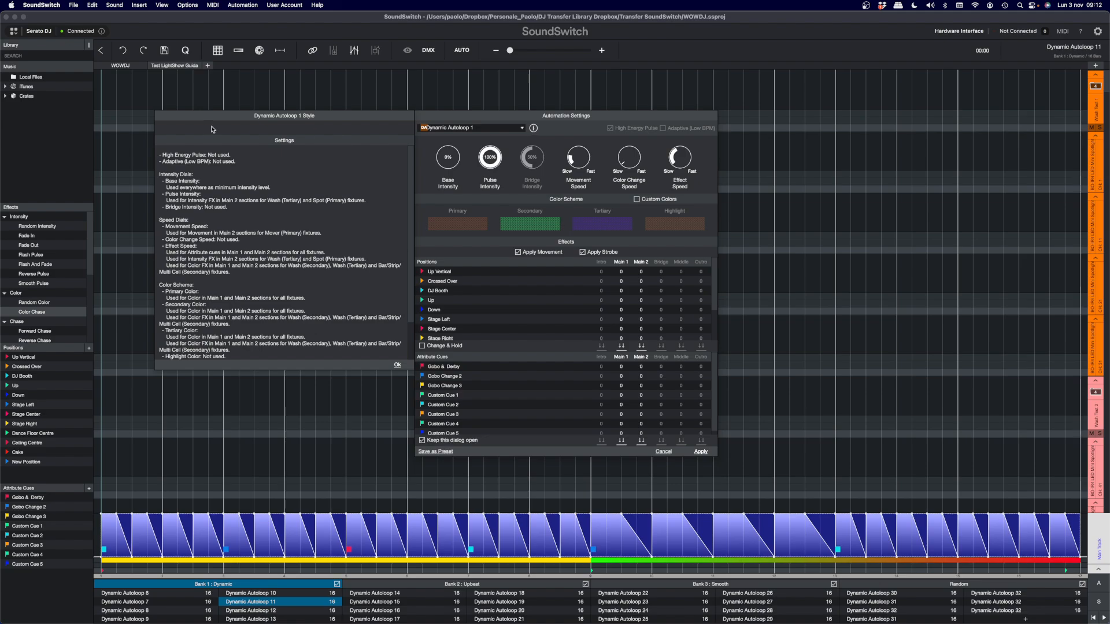
scroll(412, 217, "down", 3)
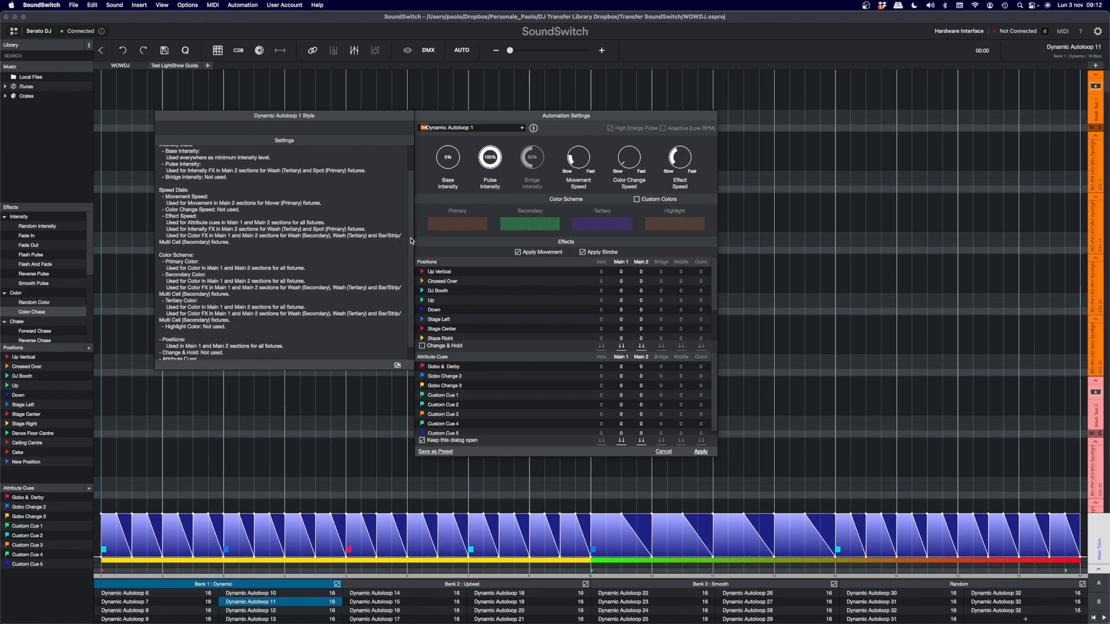
scroll(409, 261, "up", 3)
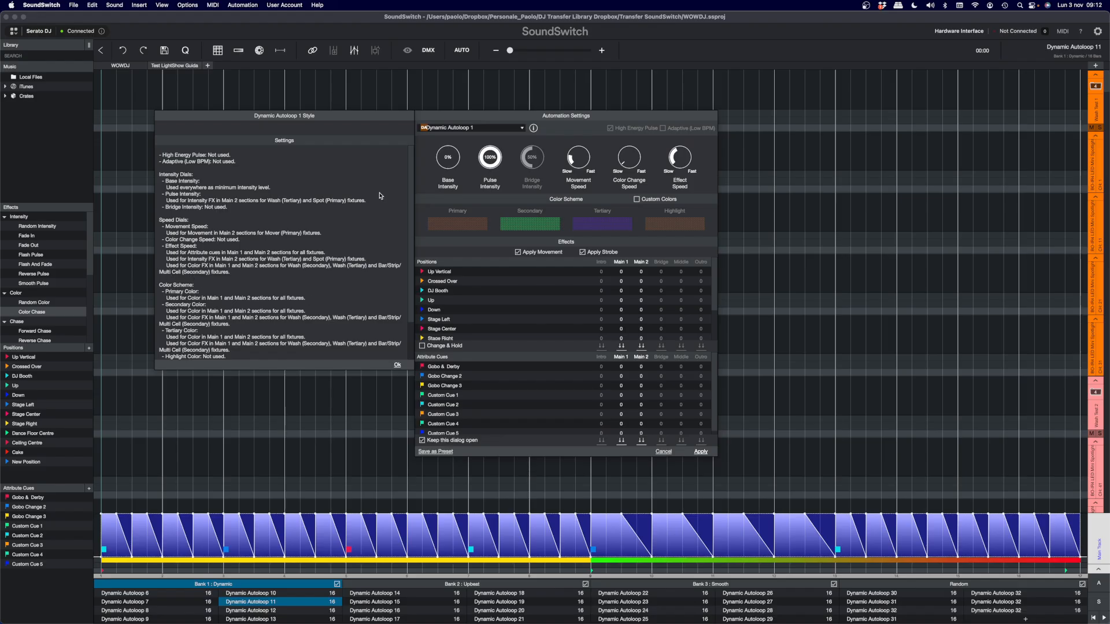
scroll(413, 286, "down", 4)
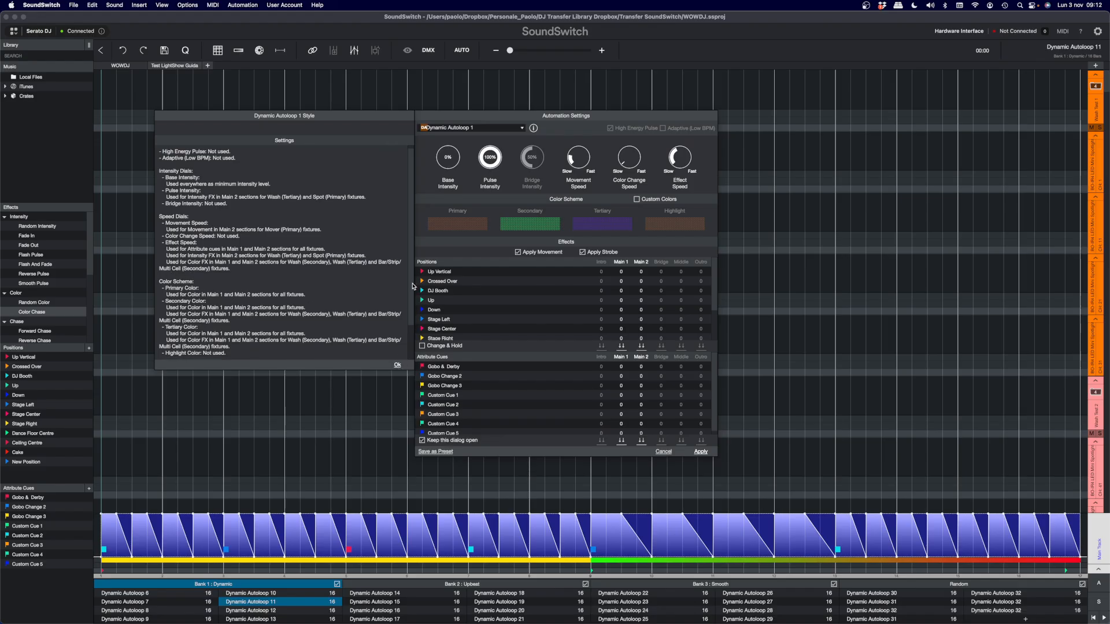
scroll(413, 288, "up", 2)
scroll(413, 287, "down", 2)
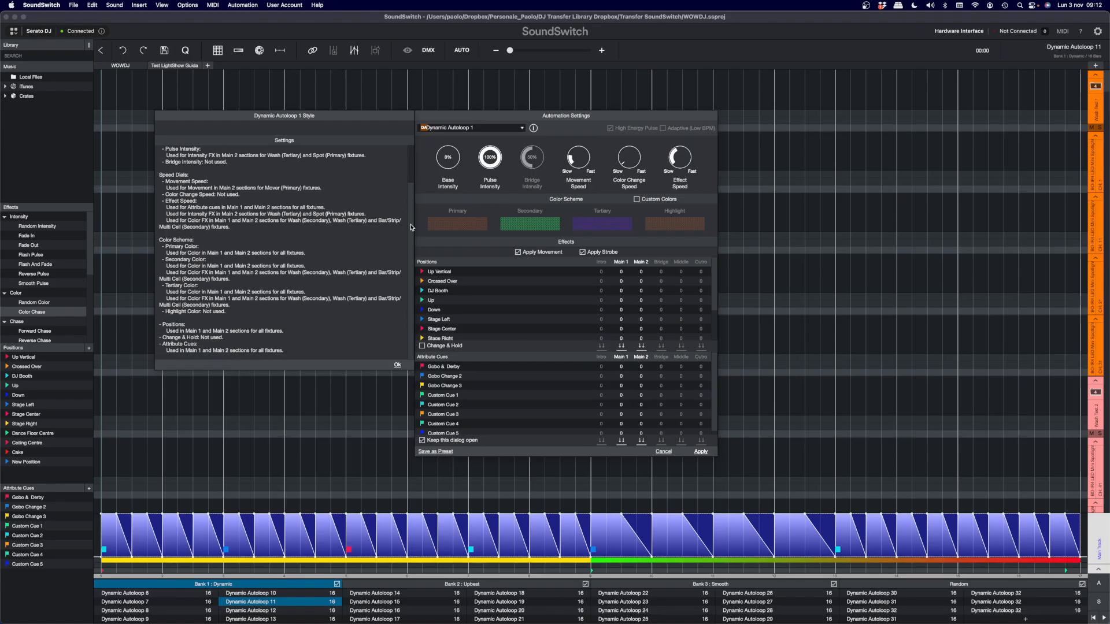
scroll(413, 227, "up", 4)
scroll(412, 202, "down", 4)
left_click(397, 366)
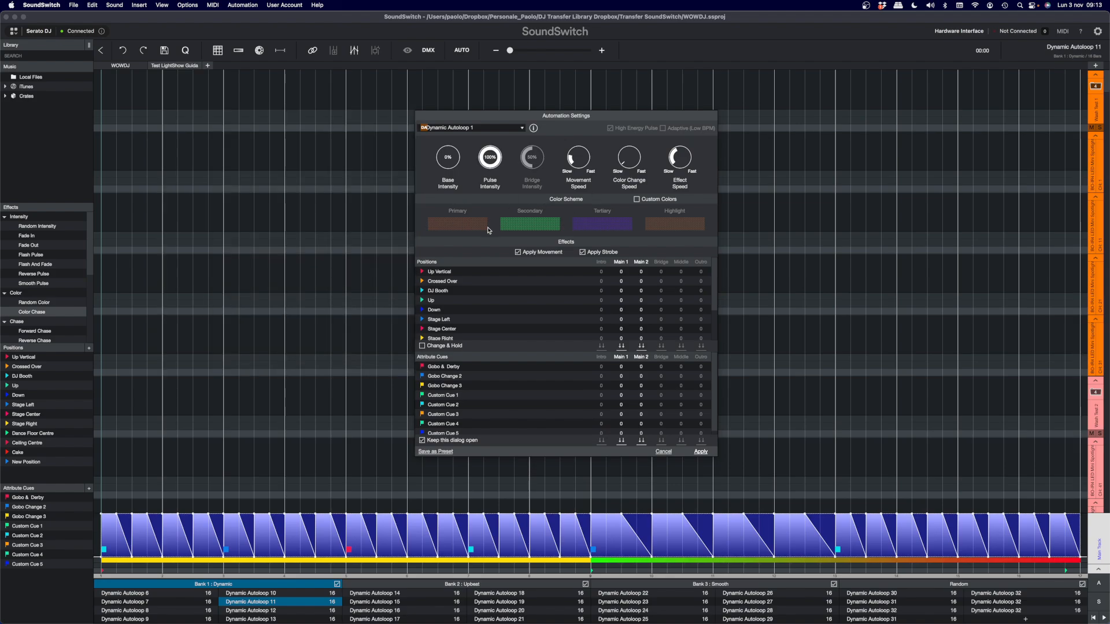
- Enable Custom Colors in the color scheme and set the Primary color to a brighter orange
left_click(636, 200)
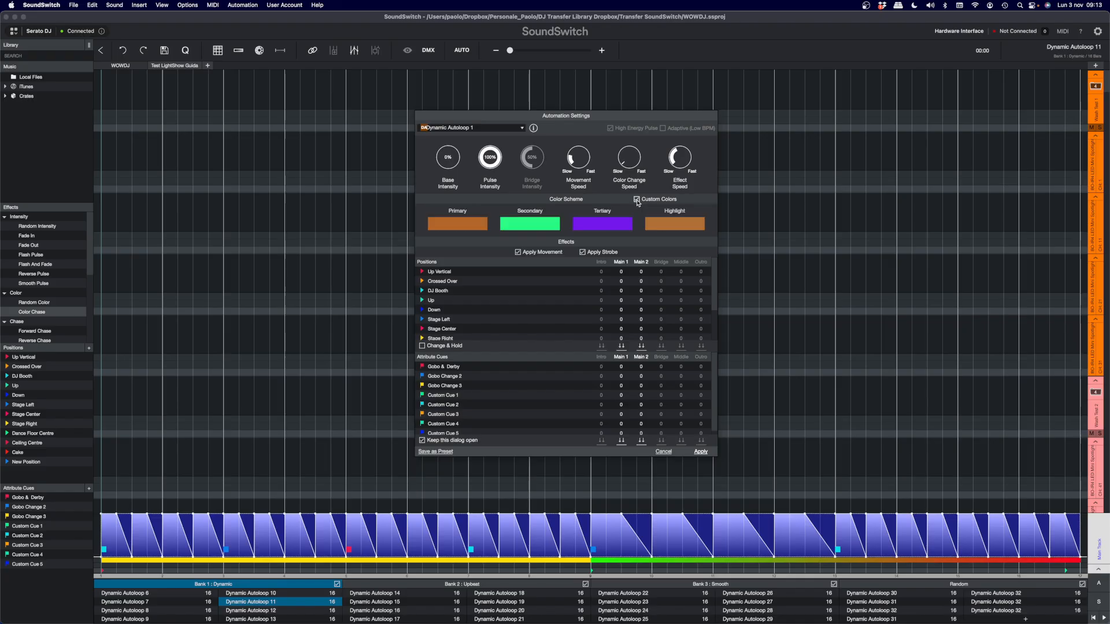
left_click(467, 230)
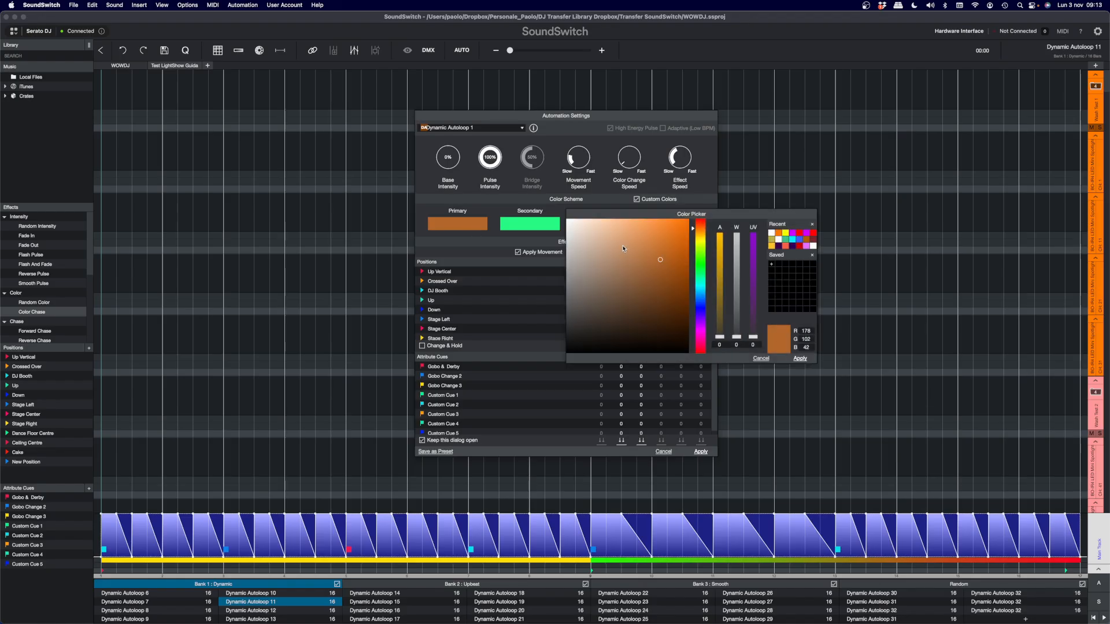
left_click_drag(688, 221, 694, 217)
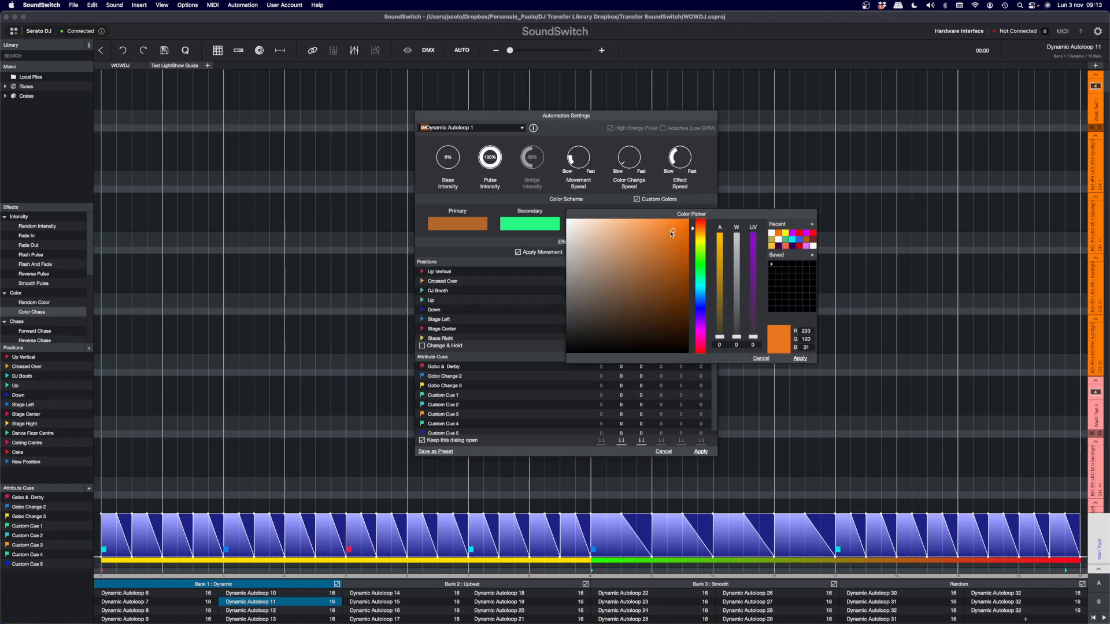
left_click(801, 359)
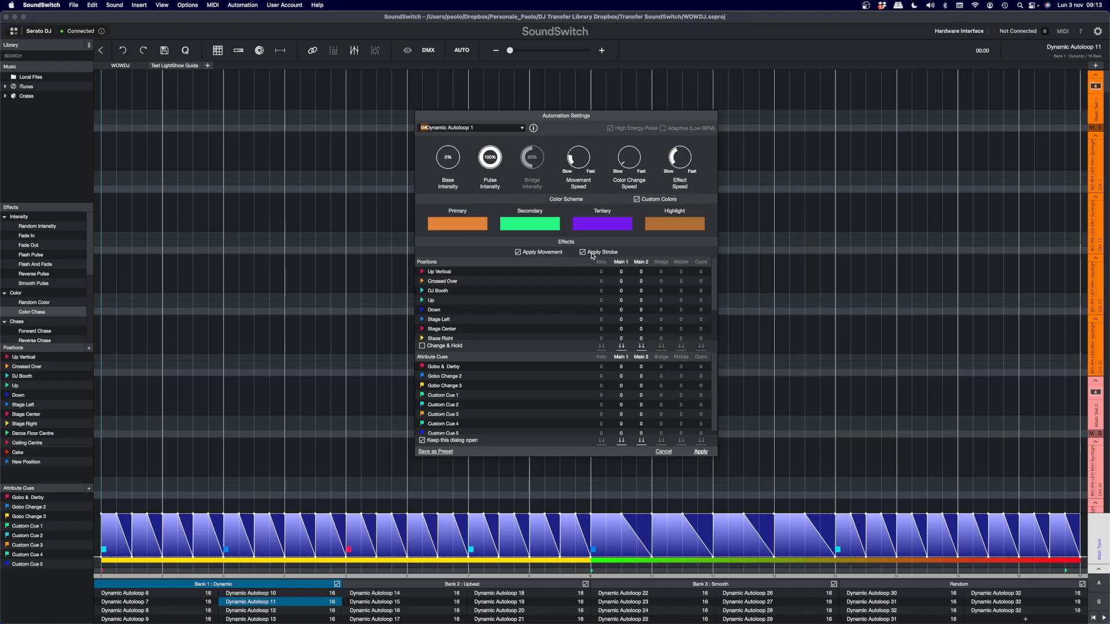
- Set the Secondary color to yellow (RGB 255, 227, 0) and the Tertiary color to a softer purple
left_click(544, 227)
left_click(700, 242)
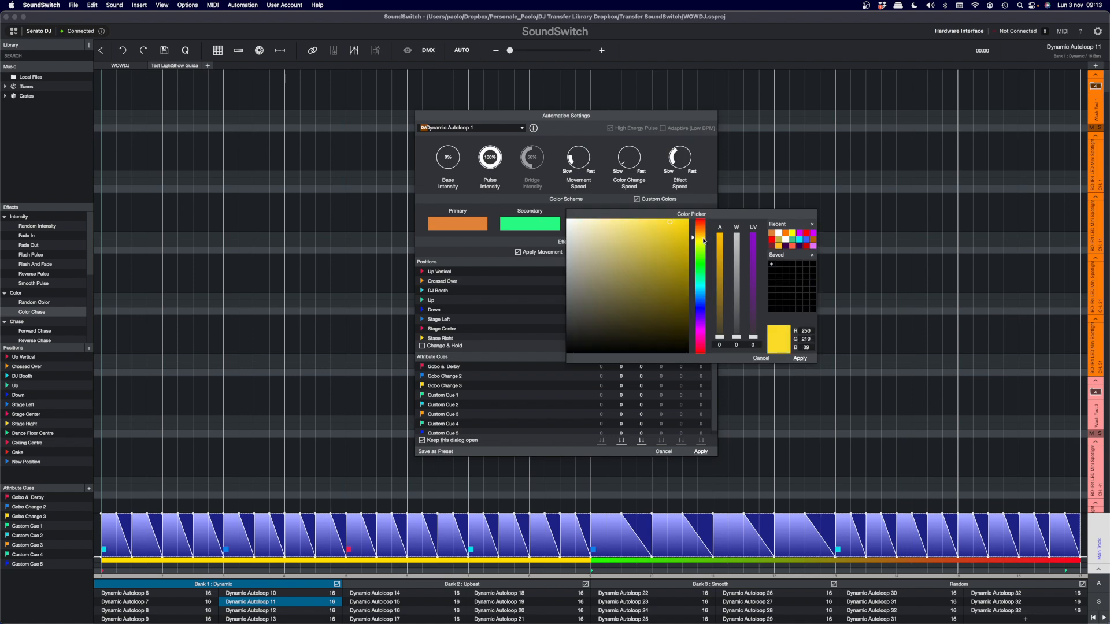
left_click(800, 359)
left_click(622, 227)
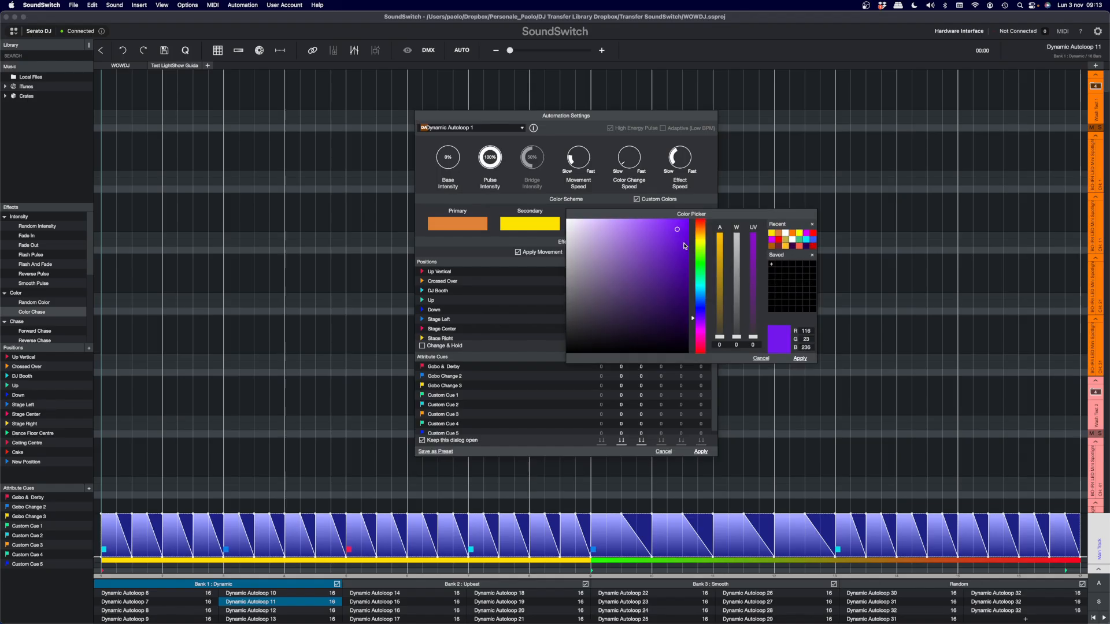
left_click(659, 243)
left_click(800, 359)
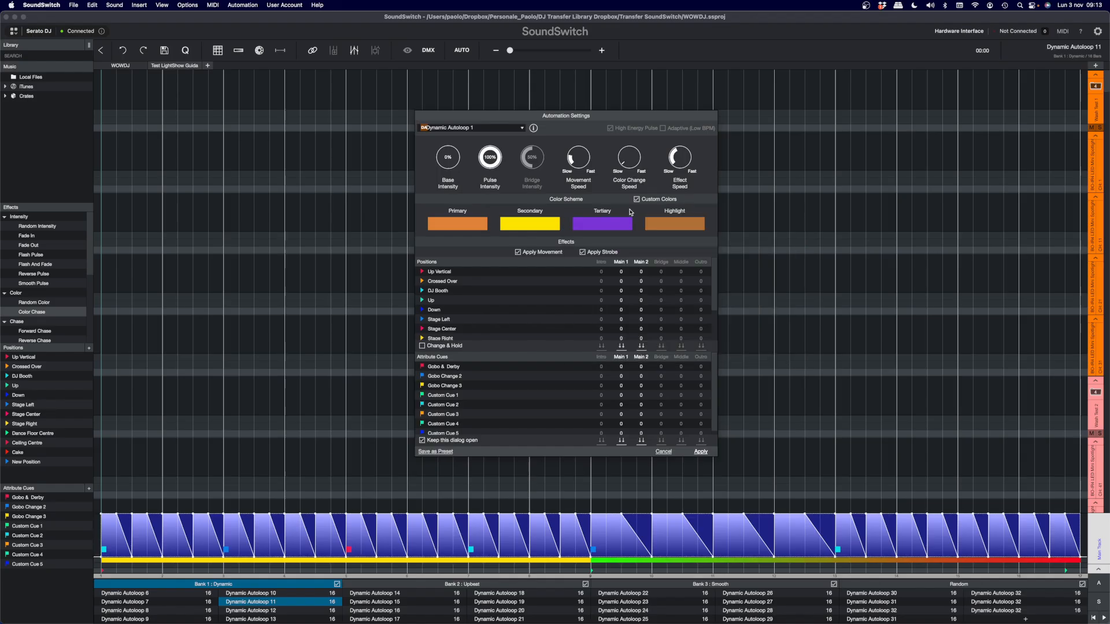
- Toggle Custom Colors off and on again, and set the Highlight color to a dark teal
left_click(637, 199)
left_click(637, 199)
left_click(673, 225)
left_click(700, 256)
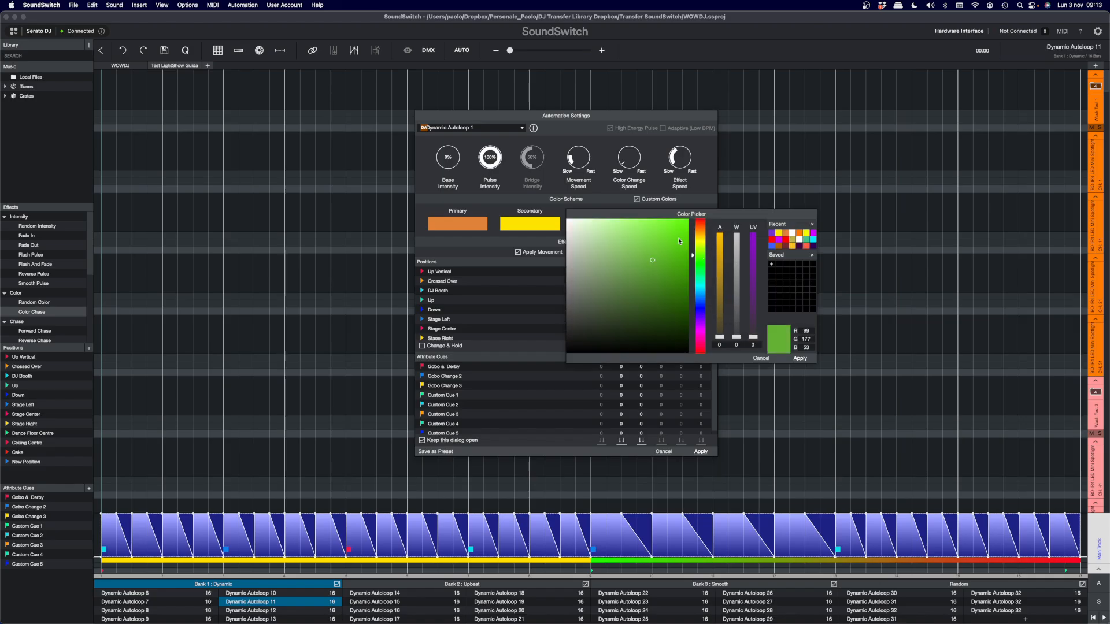
left_click(698, 286)
left_click(669, 269)
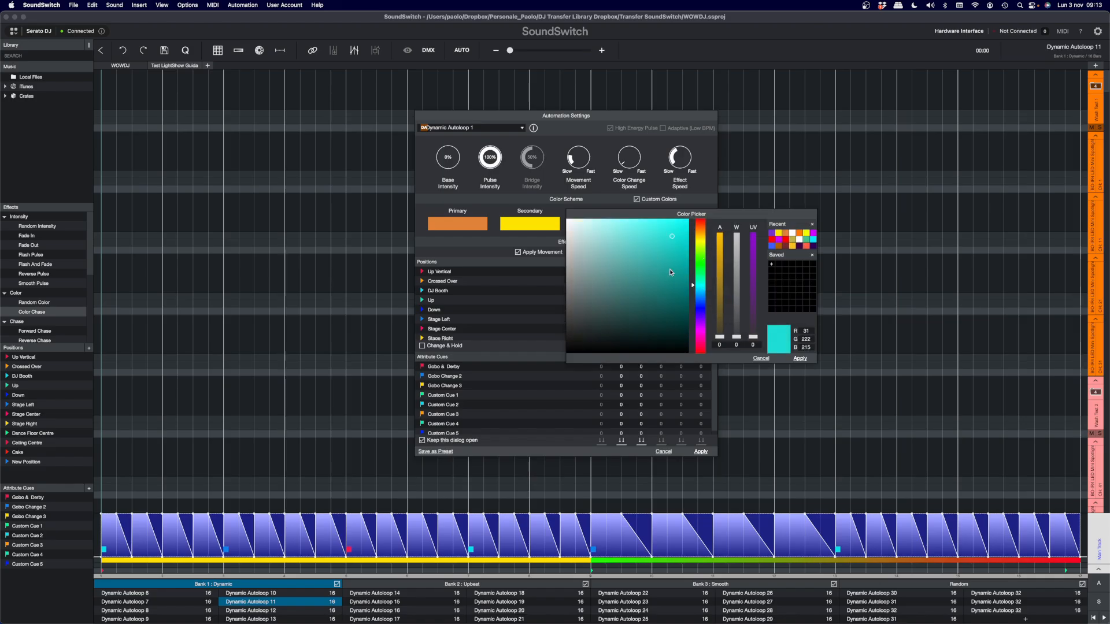
left_click(660, 284)
left_click(800, 358)
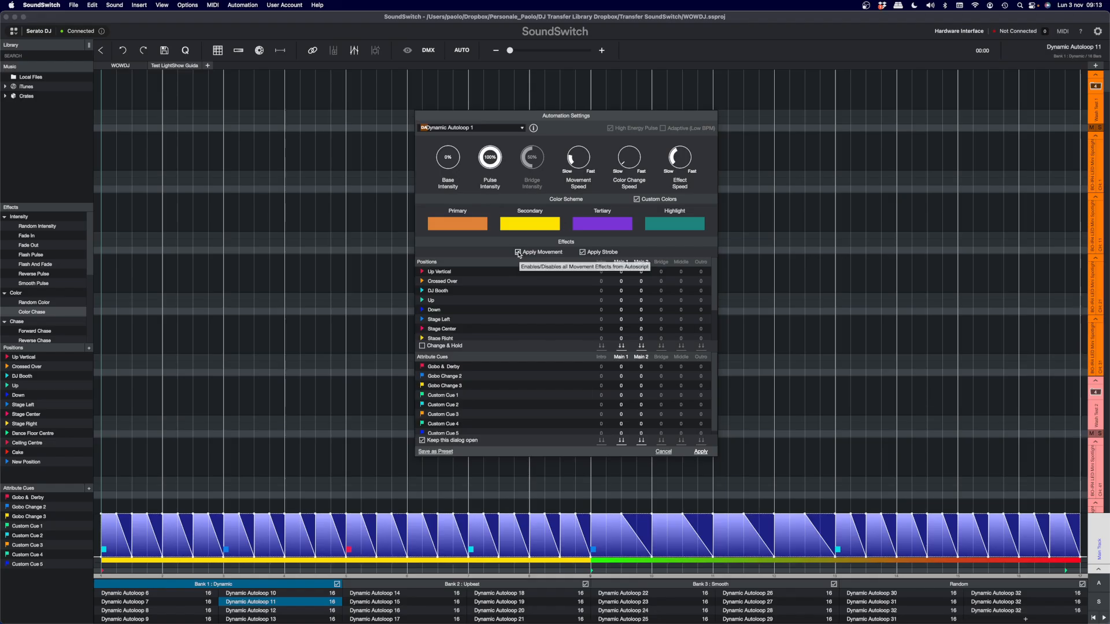
- Select the lane below the color strip on the Main Track across the whole loop
left_click_drag(106, 571, 1080, 571)
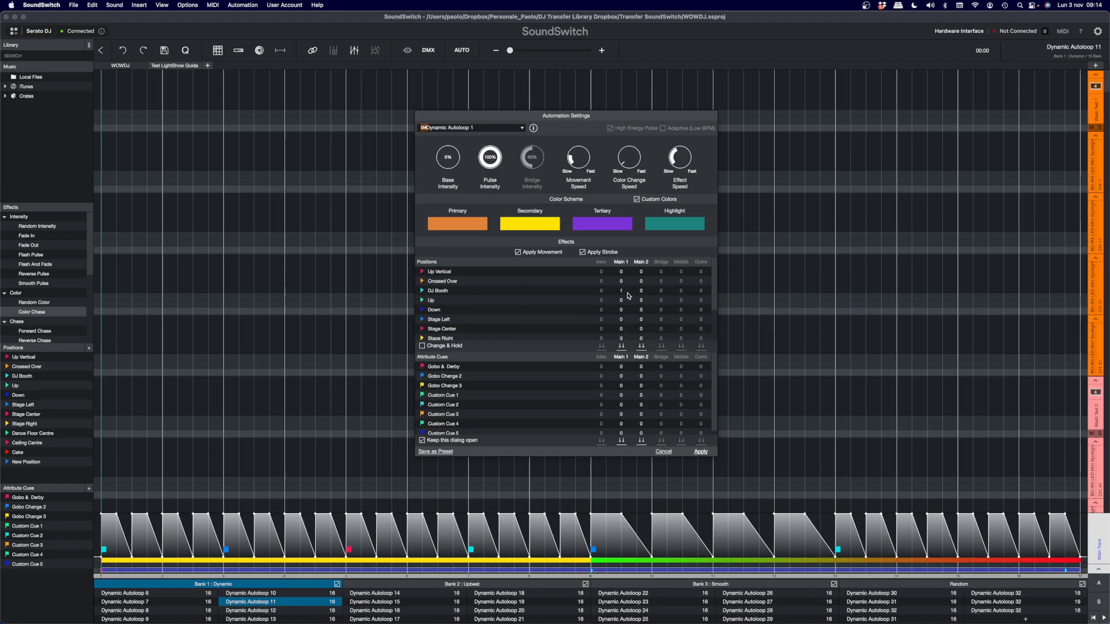
- Number DJ Booth, Up and Up Vertical as the Main 1 positions and cycle the Main 1 cue placement pattern through to Random
left_click(622, 291)
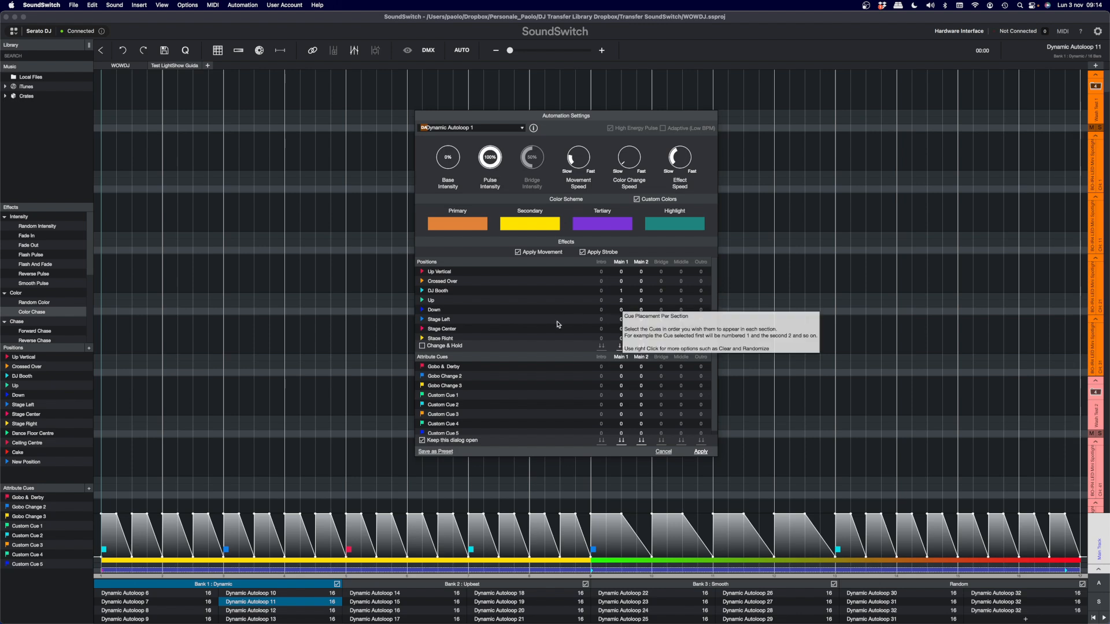
left_click(622, 271)
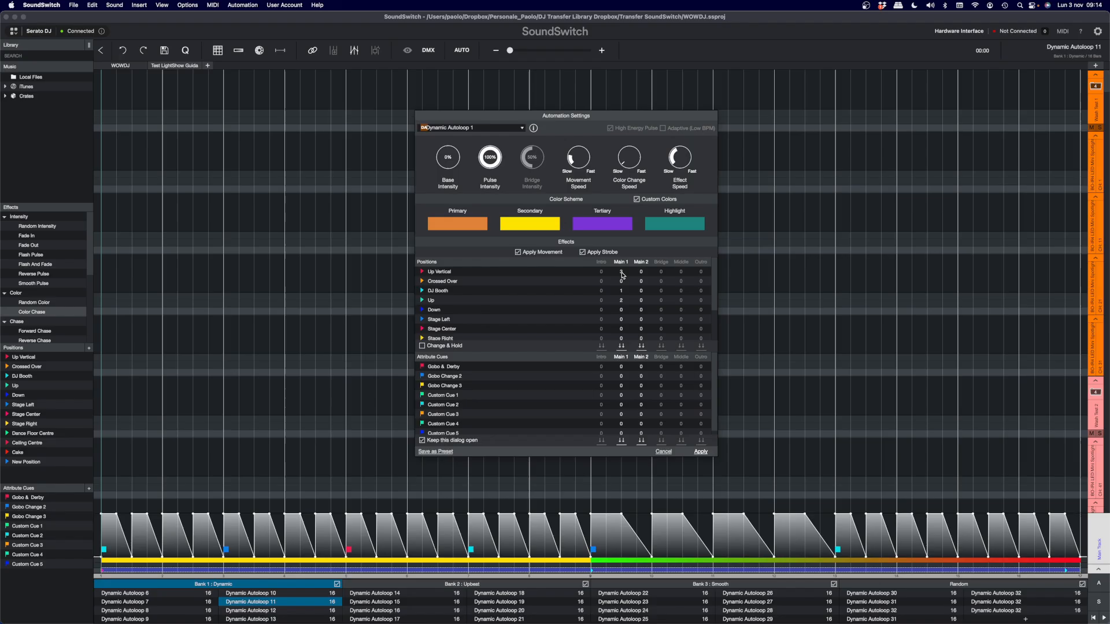
left_click(621, 346)
left_click(622, 346)
left_click(622, 347)
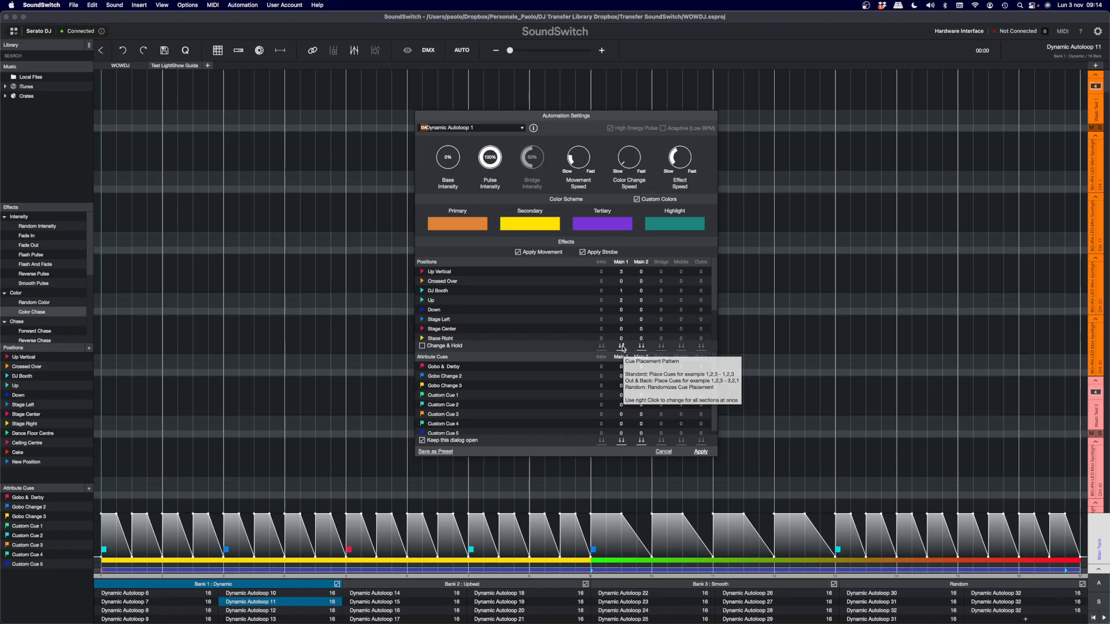
left_click(622, 347)
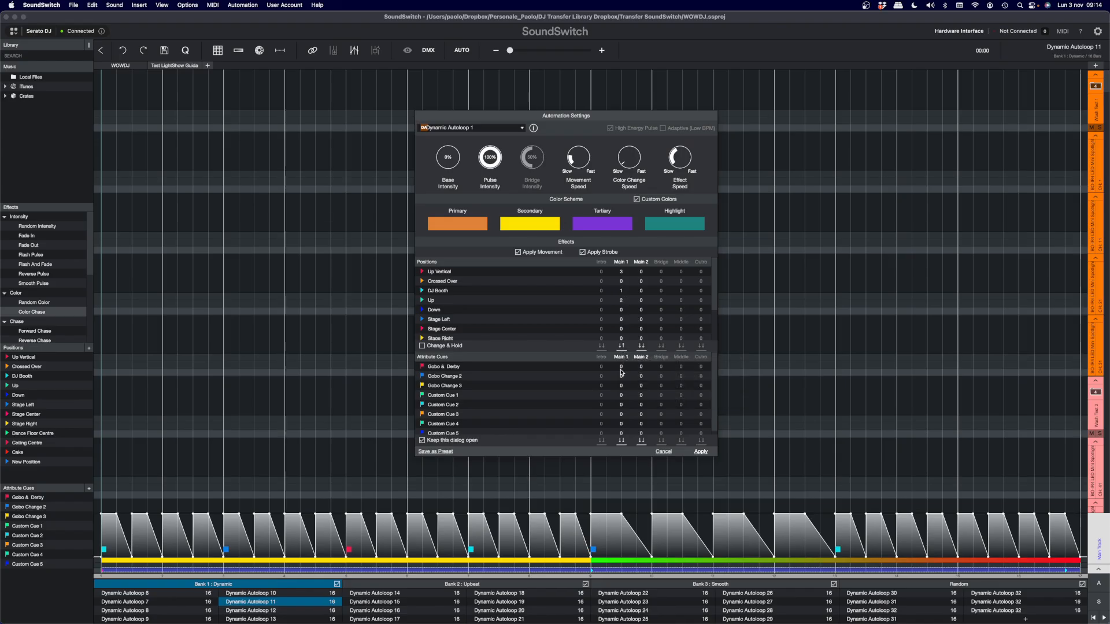
left_click(622, 347)
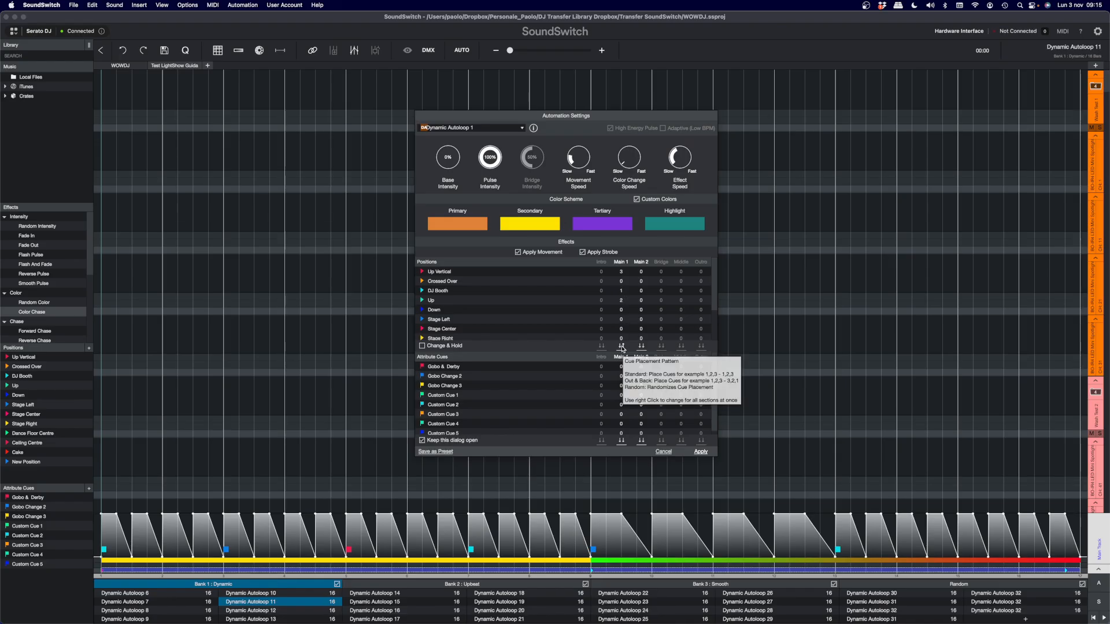
left_click(623, 347)
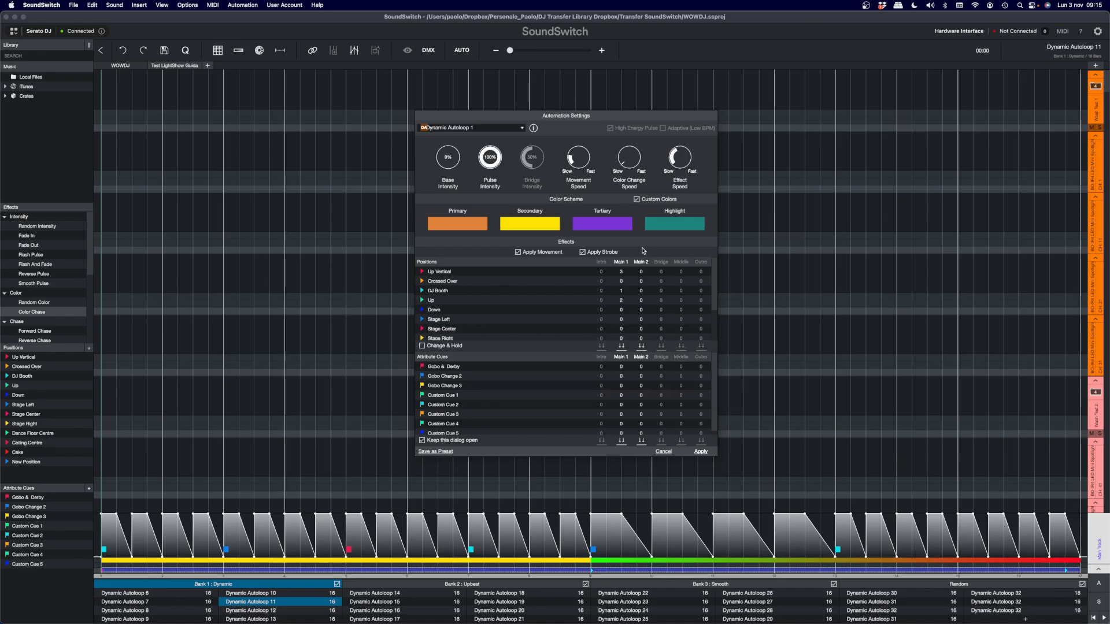
left_click(622, 287)
- Clear all position cues, and assign every position to all sections in list order with Use all
mouse_move(646, 265)
right_click(535, 299)
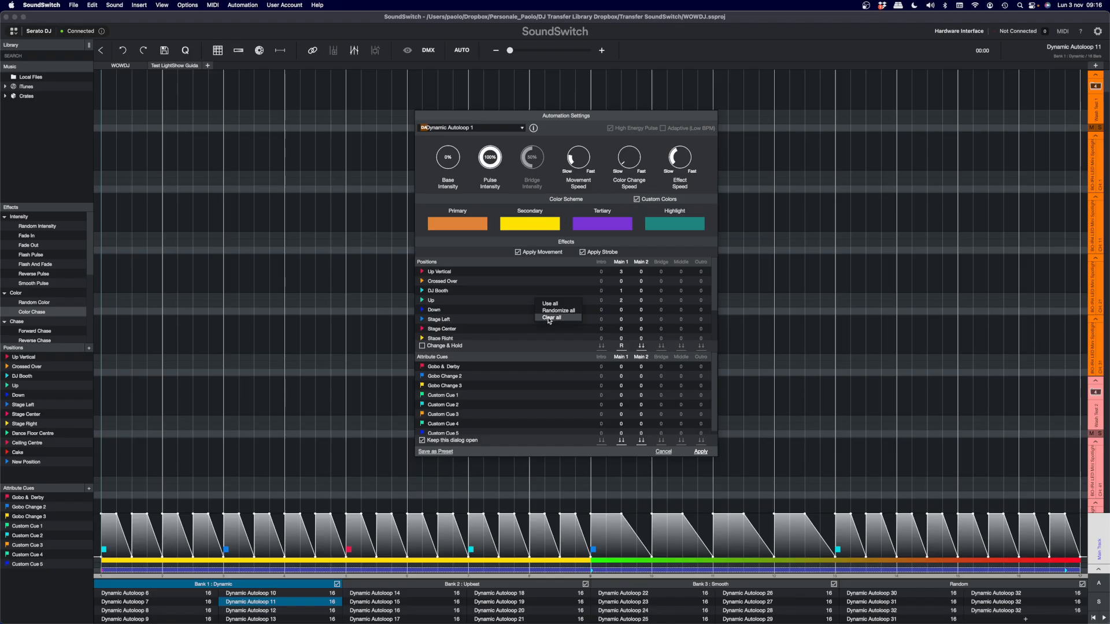
left_click(549, 319)
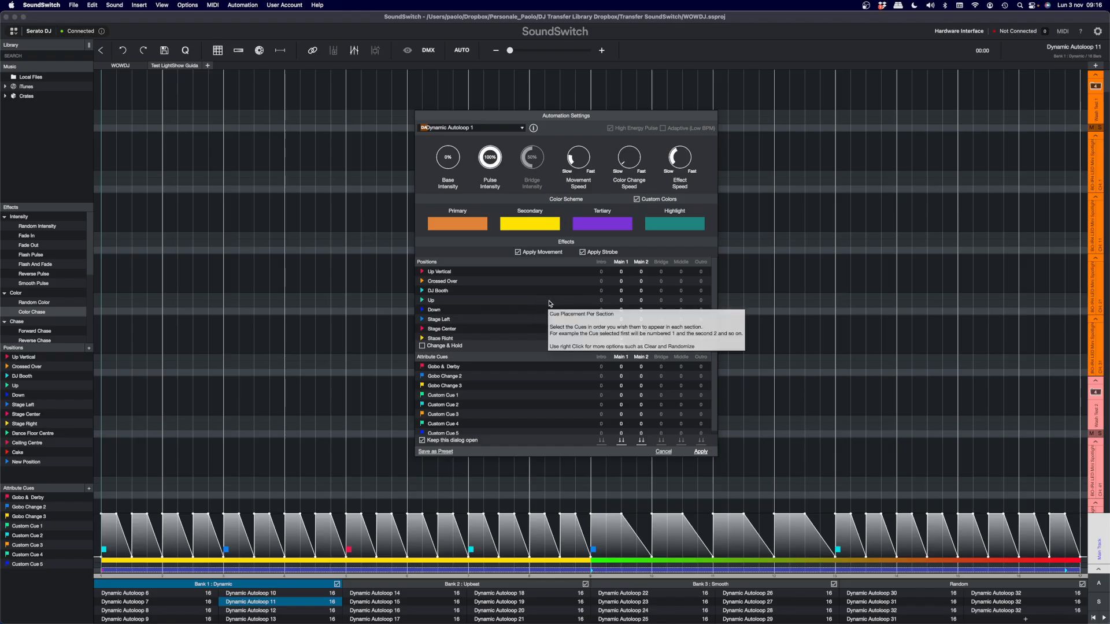
right_click(536, 298)
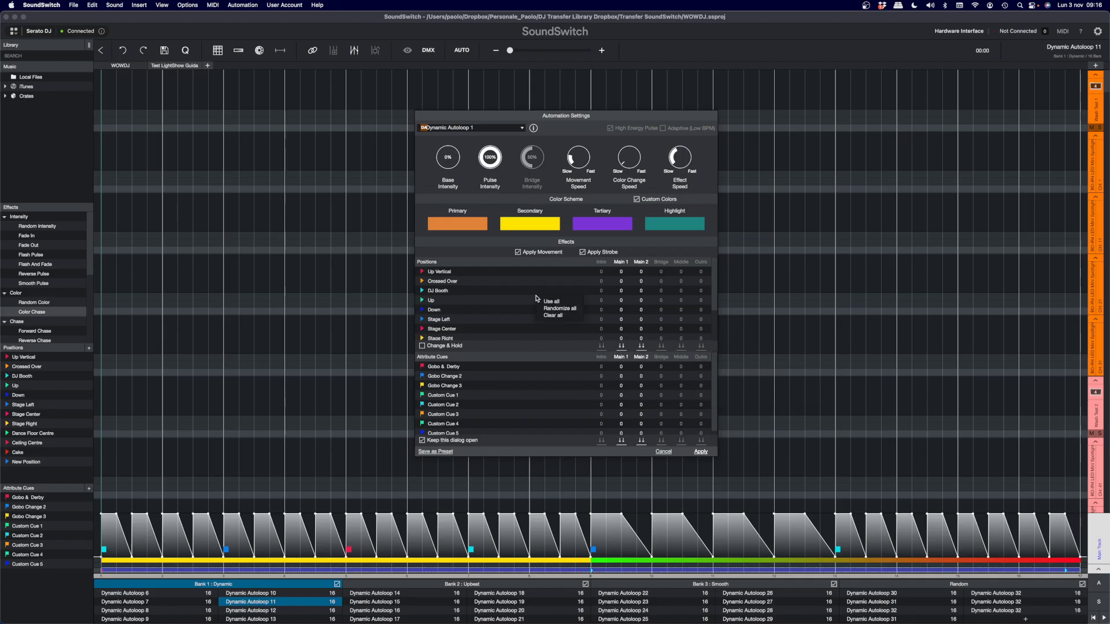
left_click(551, 301)
right_click(548, 301)
left_click(564, 309)
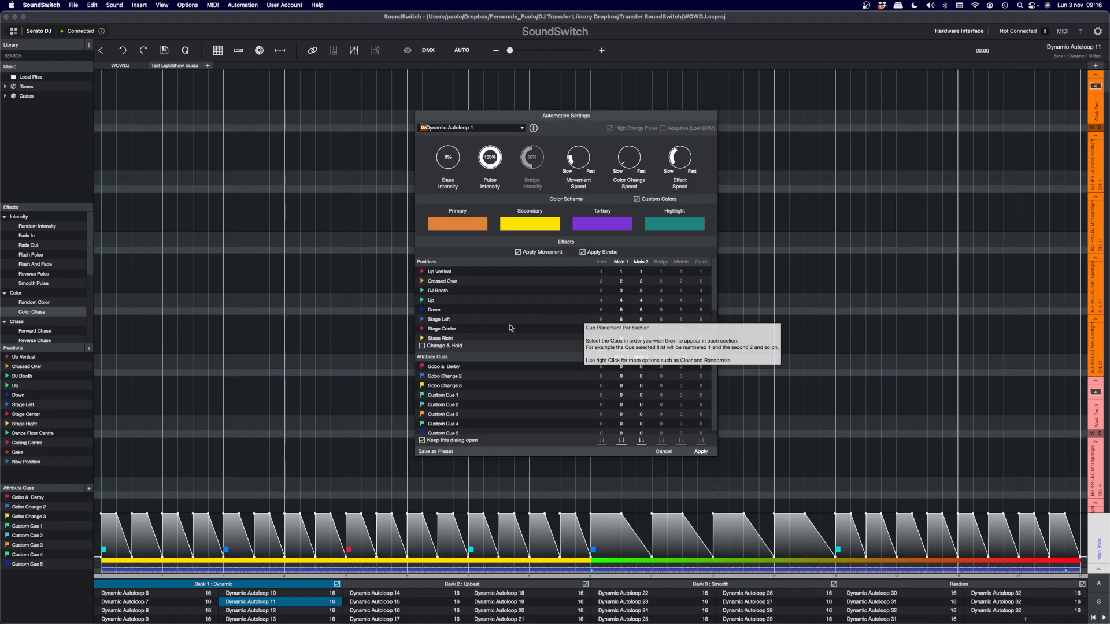
- Examine the full Positions list to check the order numbers given to each position in every section
scroll(589, 311, "down", 2)
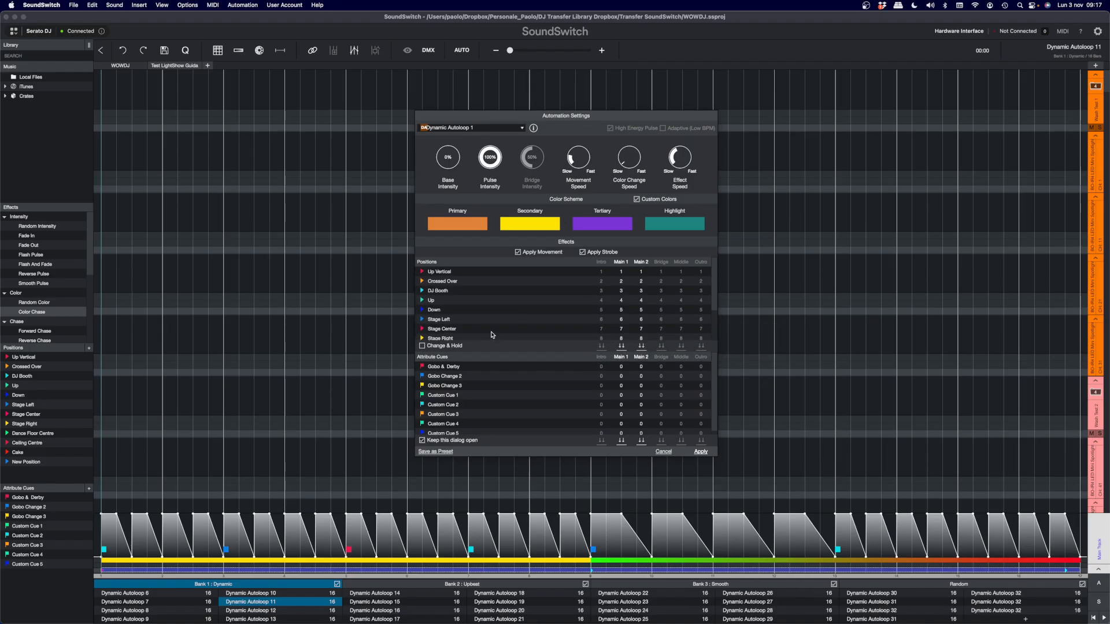
scroll(526, 283, "down", 1)
scroll(520, 289, "down", 1)
scroll(563, 312, "up", 3)
scroll(562, 313, "down", 3)
scroll(562, 313, "up", 1)
scroll(561, 310, "up", 3)
scroll(622, 295, "down", 3)
- Clear all position cues and randomize the positions across all sections
right_click(565, 301)
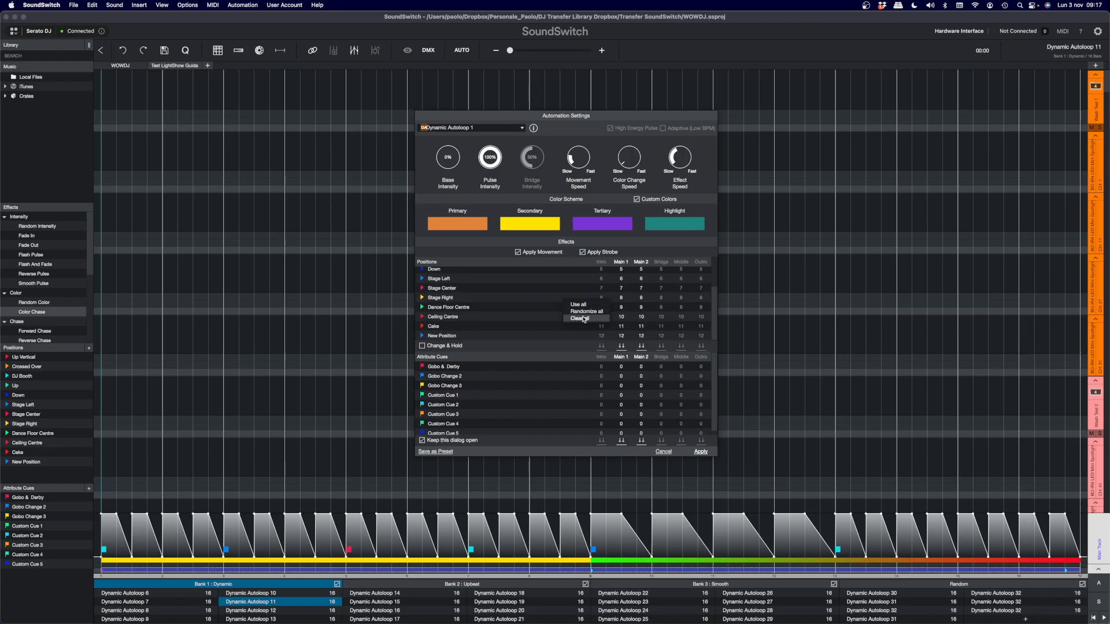
left_click(580, 318)
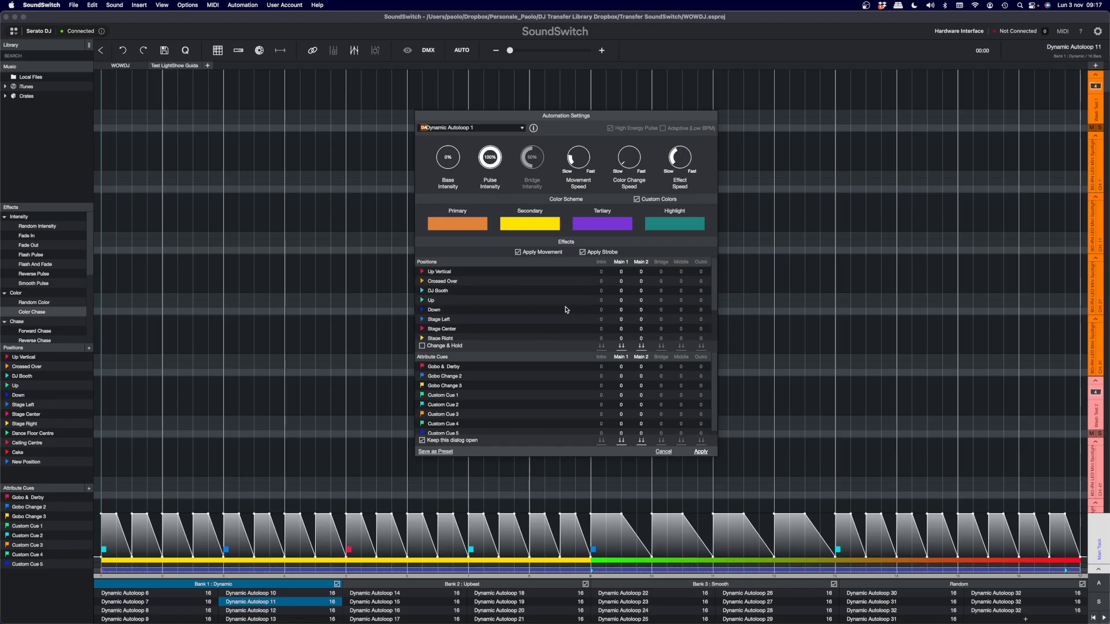
right_click(541, 301)
left_click(558, 312)
scroll(625, 286, "down", 3)
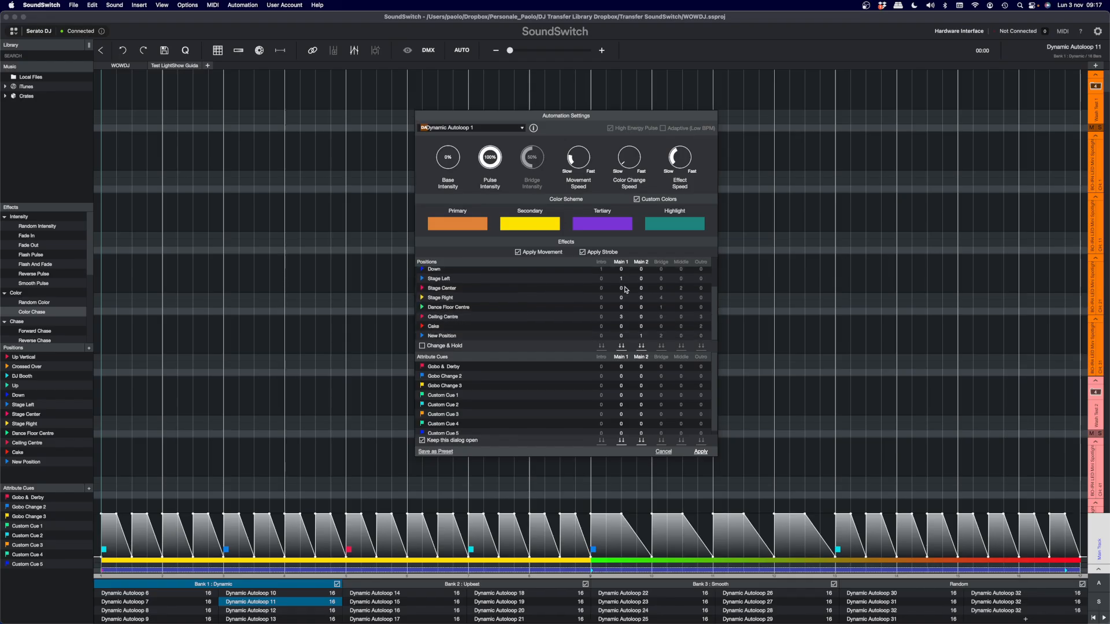
scroll(626, 289, "up", 3)
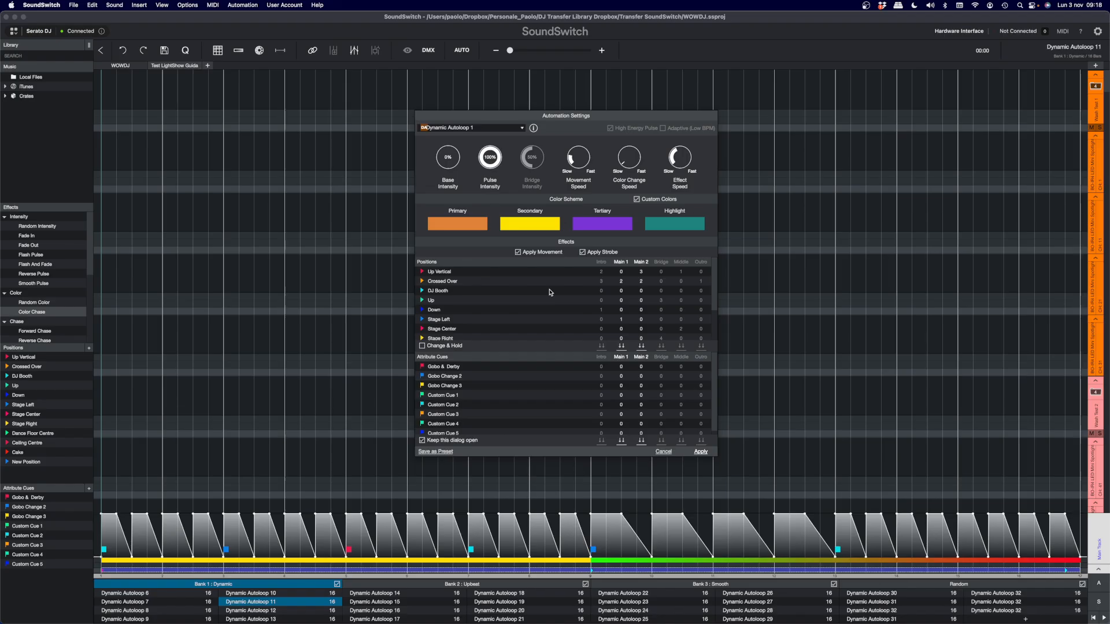
- Randomize all attribute cues across the sections, and apply the automation to the loop before closing its settings
scroll(548, 402, "down", 1)
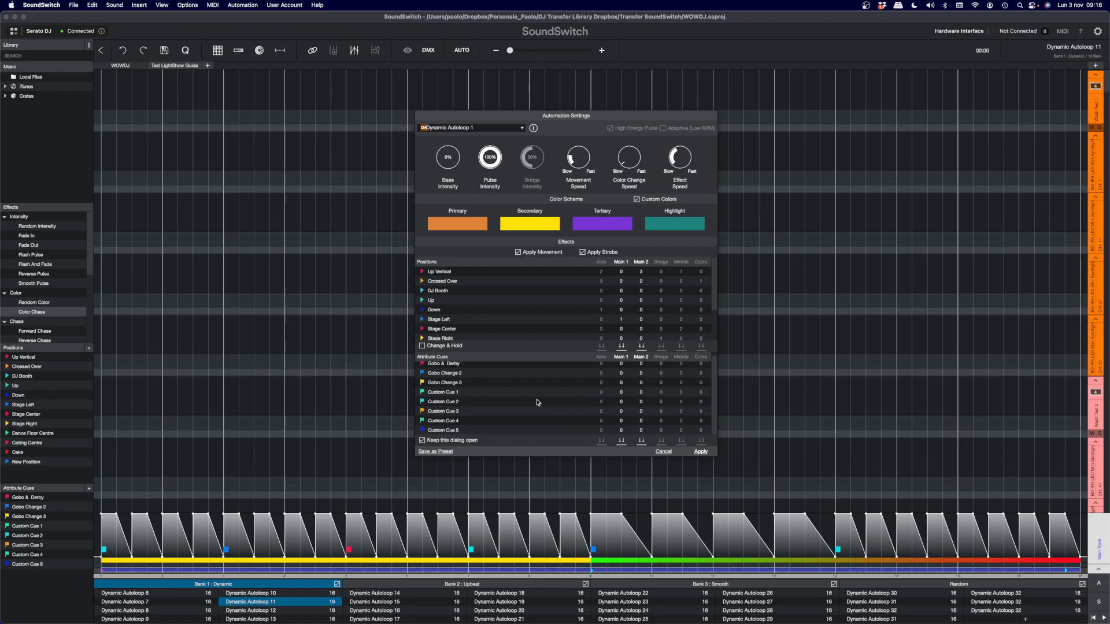
right_click(514, 392)
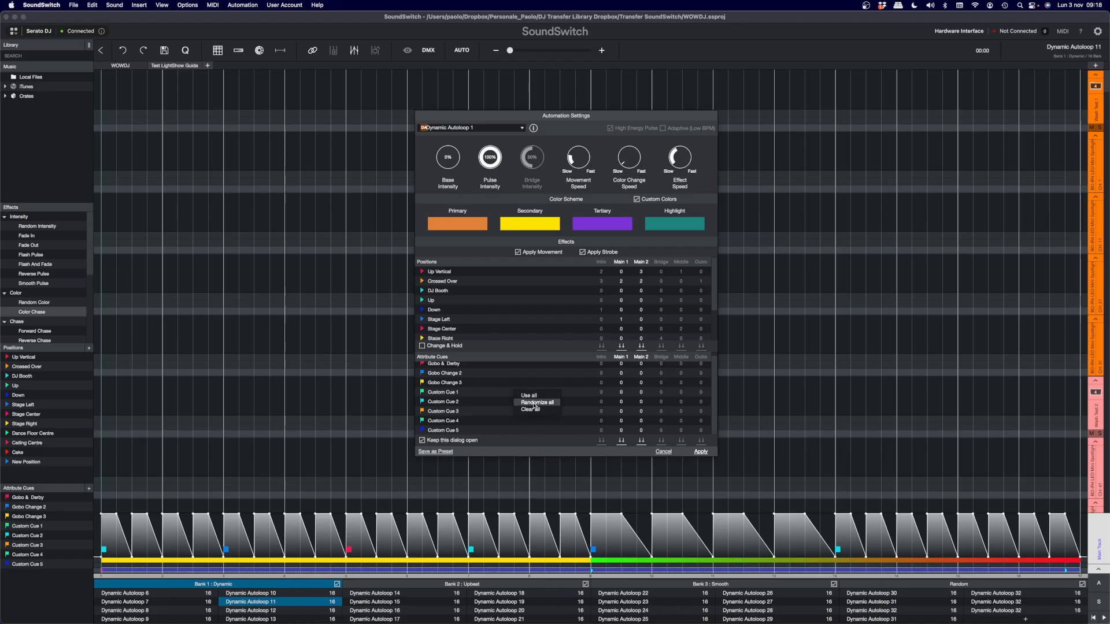
left_click(535, 404)
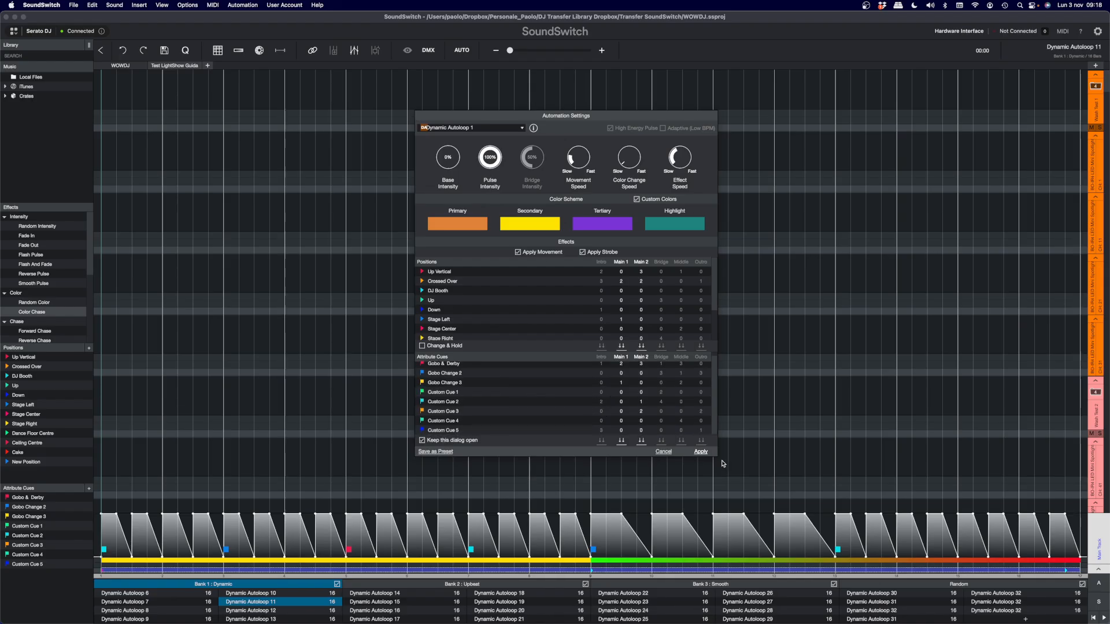
left_click_drag(718, 457, 705, 479)
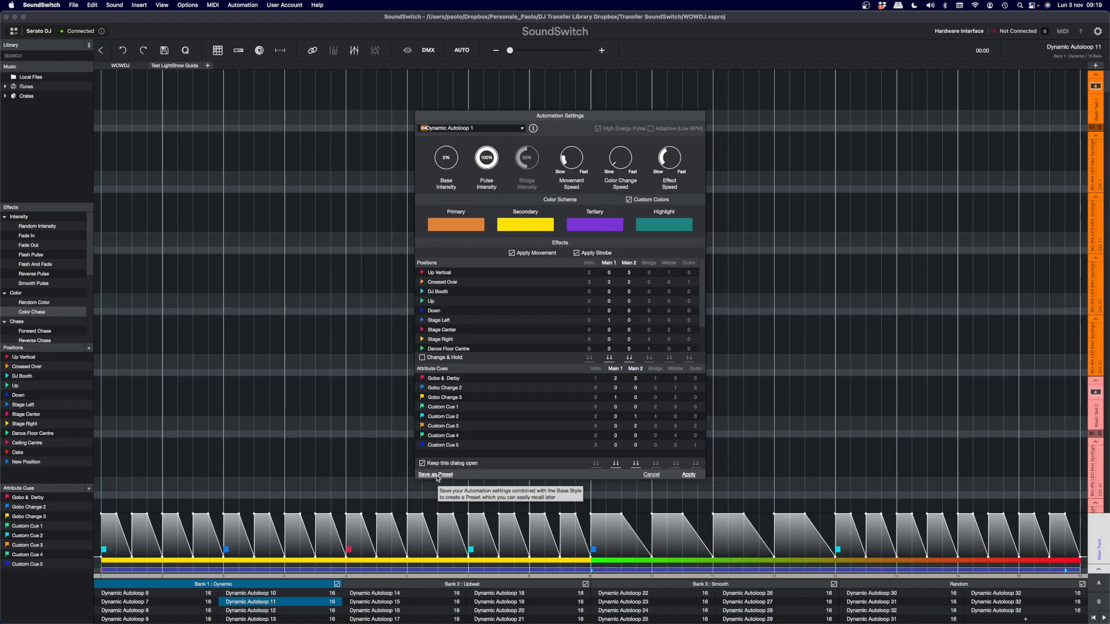
left_click(690, 477)
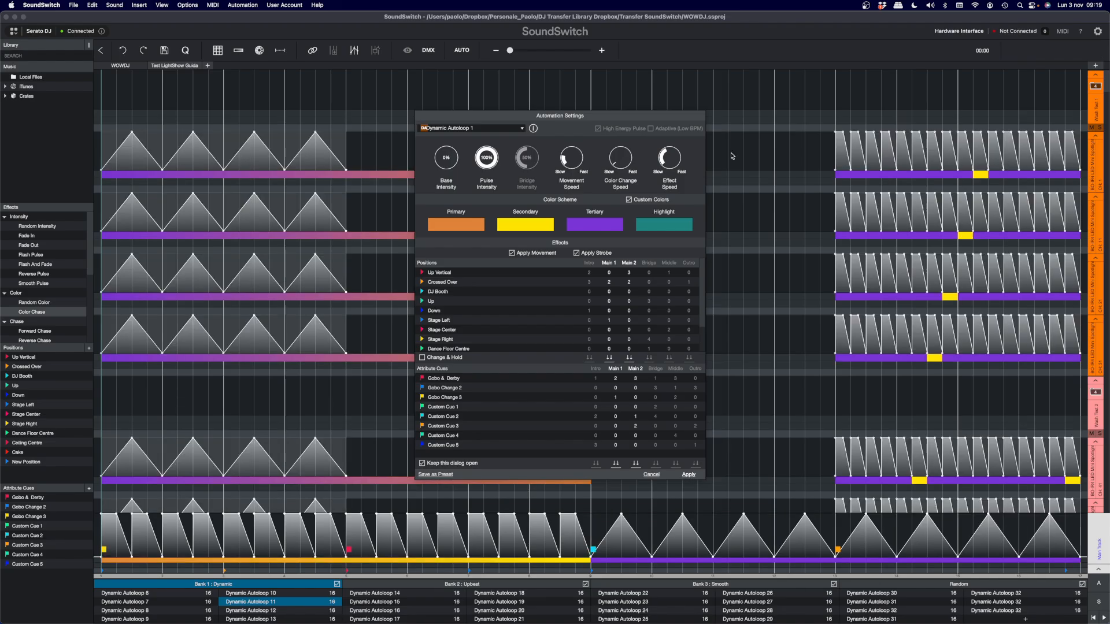
left_click_drag(639, 120, 720, 137)
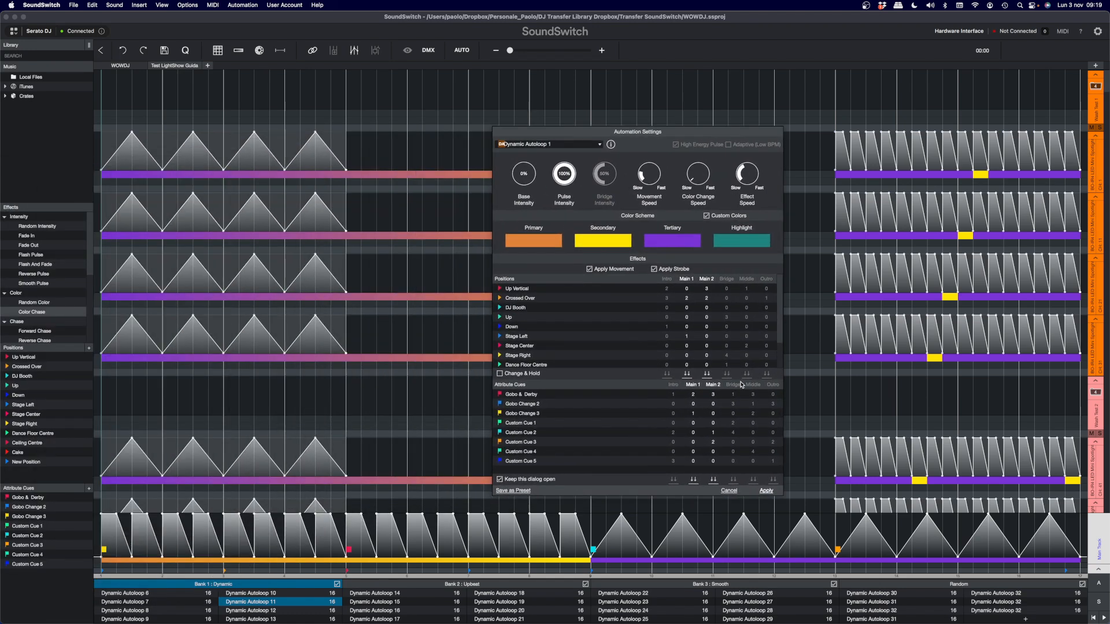
left_click(728, 491)
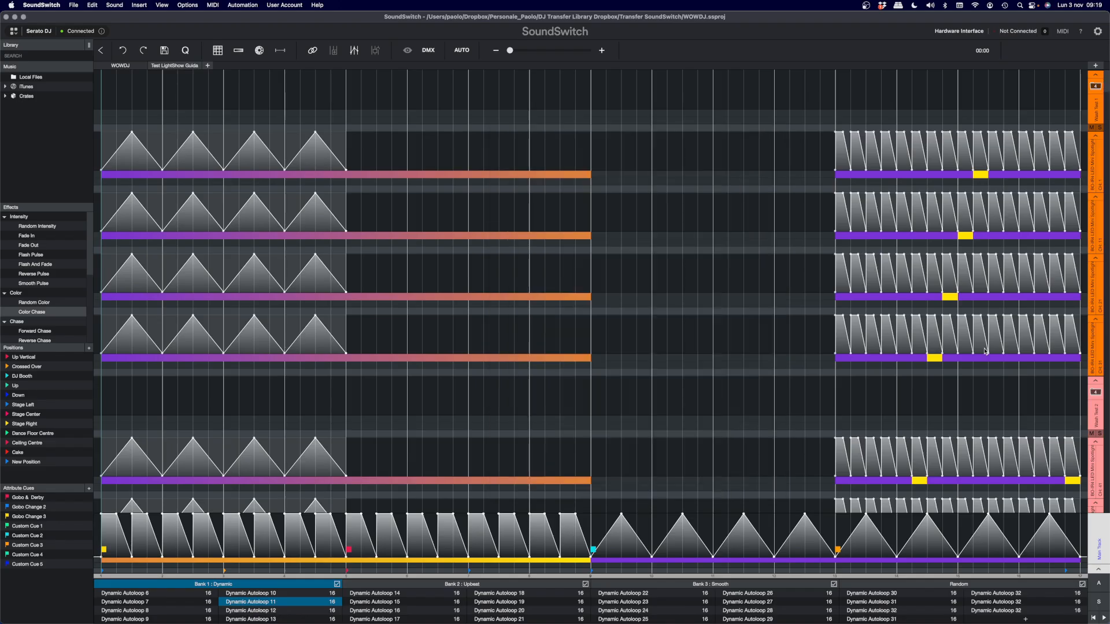
- Highlight the generated content on the wash group tracks, covering the first and second halves of the loop
left_click_drag(1078, 330, 239, 338)
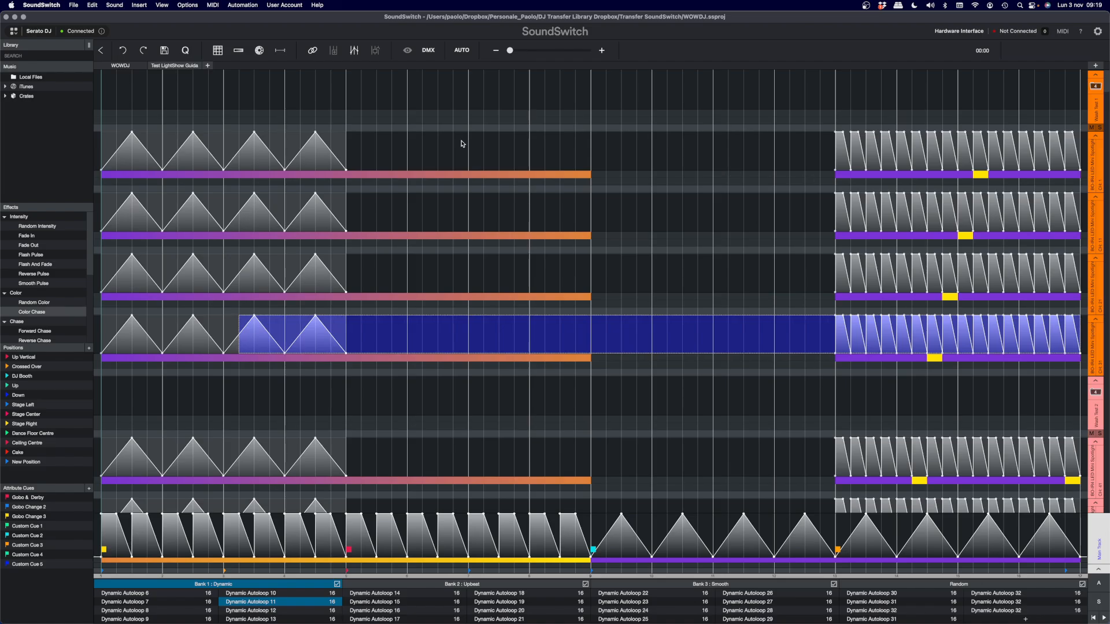
left_click_drag(104, 72, 587, 454)
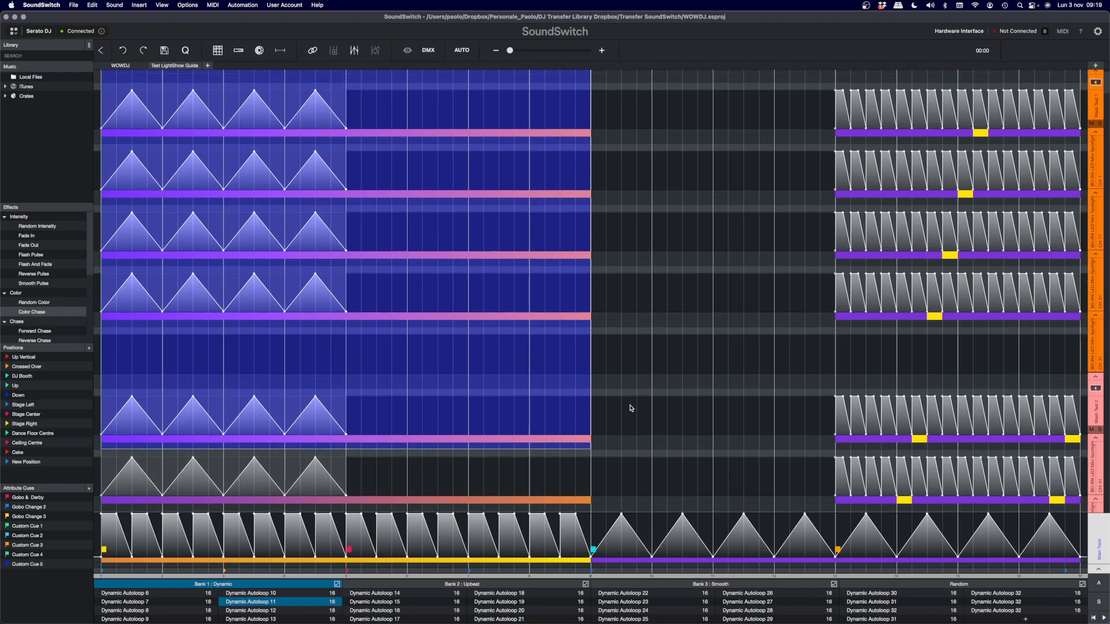
scroll(631, 408, "up", 2)
left_click_drag(597, 83, 1062, 516)
left_click(729, 298)
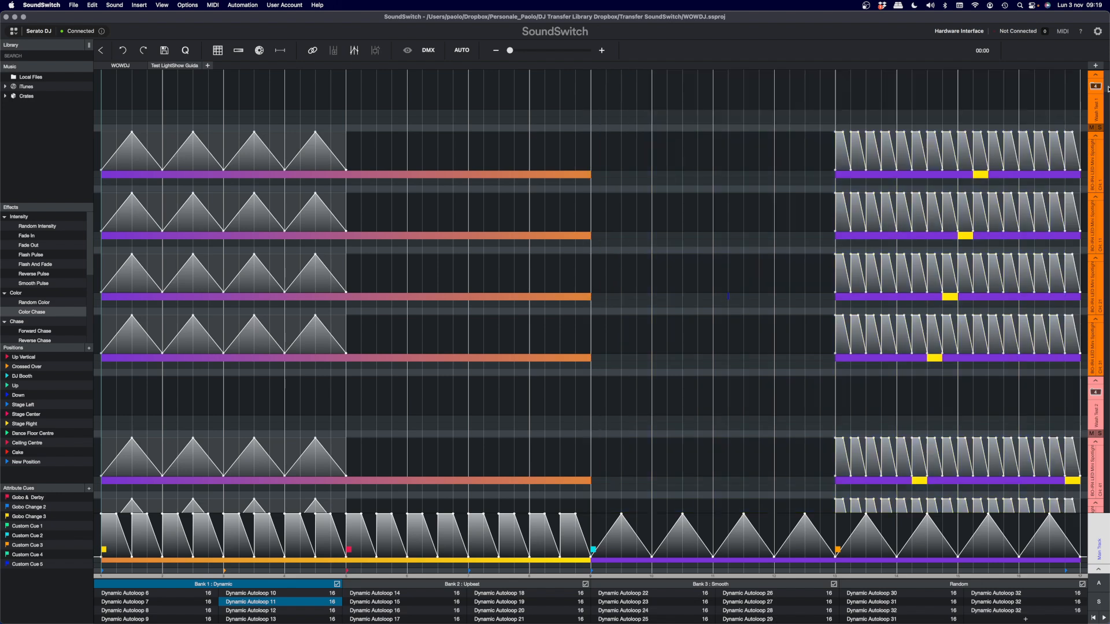
- Go to the teal fixture group at the end of the track list and highlight one fixture's whole track
left_click_drag(1106, 92, 1107, 502)
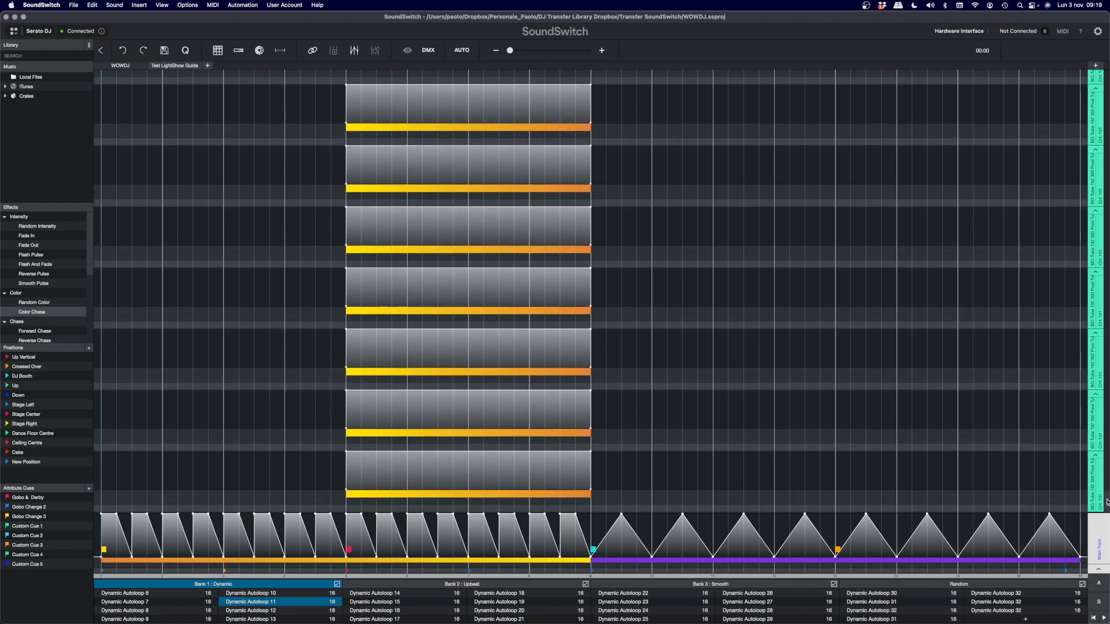
left_click(1098, 297)
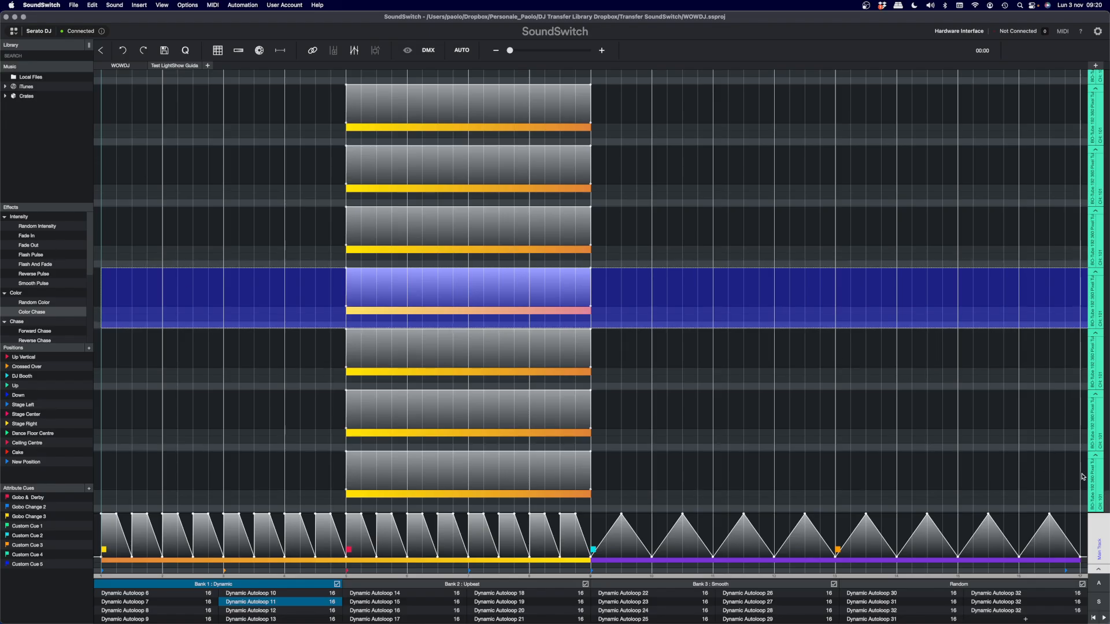
left_click(667, 344)
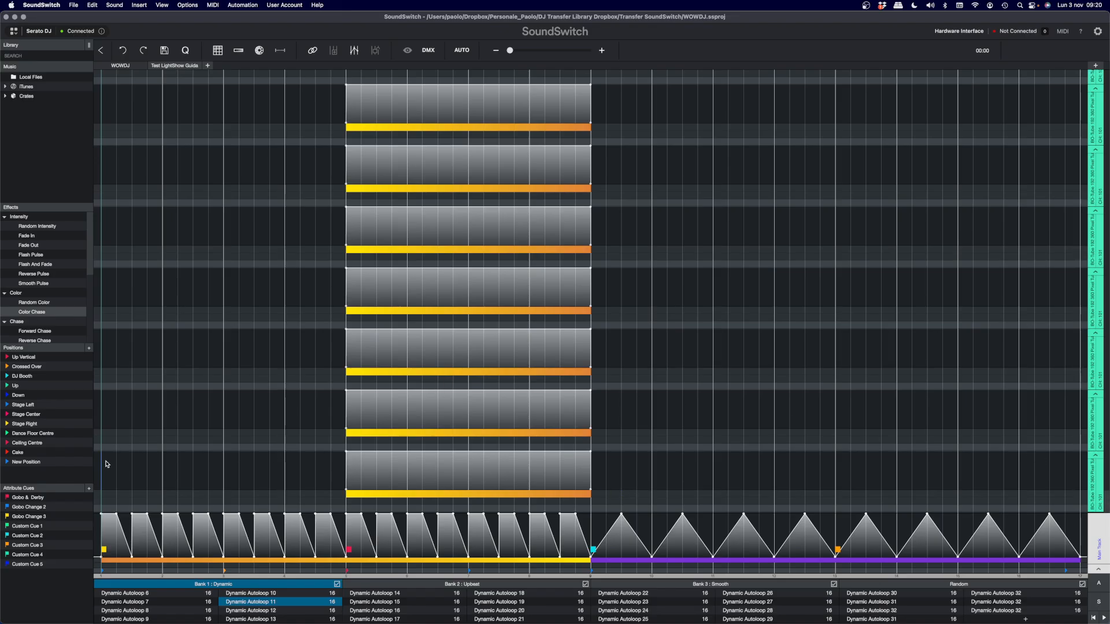
- Highlight the lowest tracks of the teal group section by section: first quarter, second quarter and second half
left_click_drag(105, 464, 351, 554)
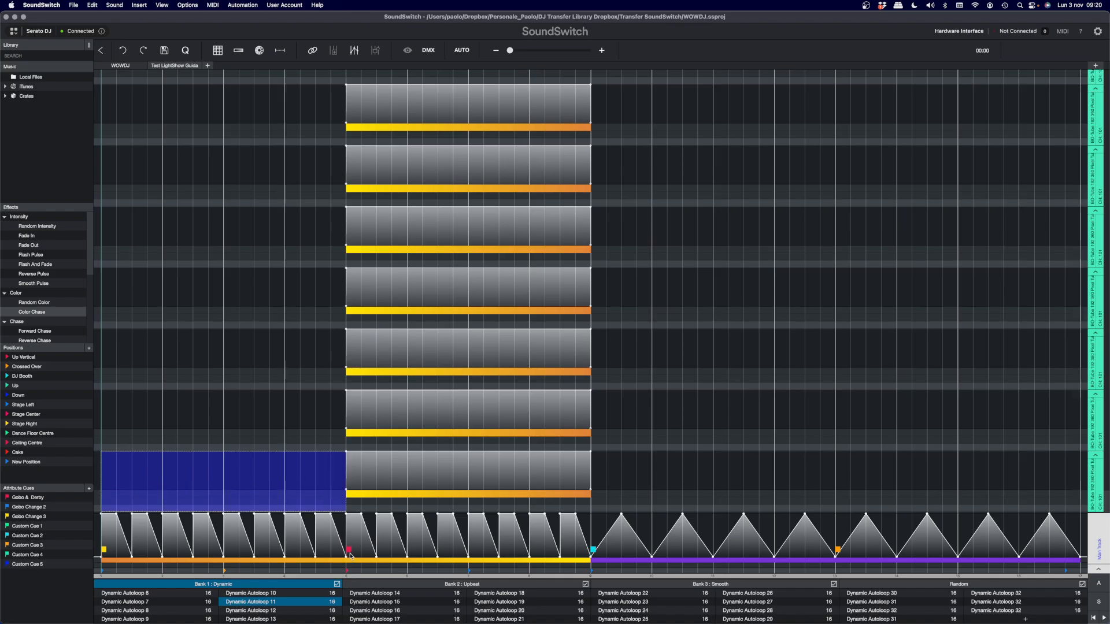
left_click_drag(350, 412, 592, 522)
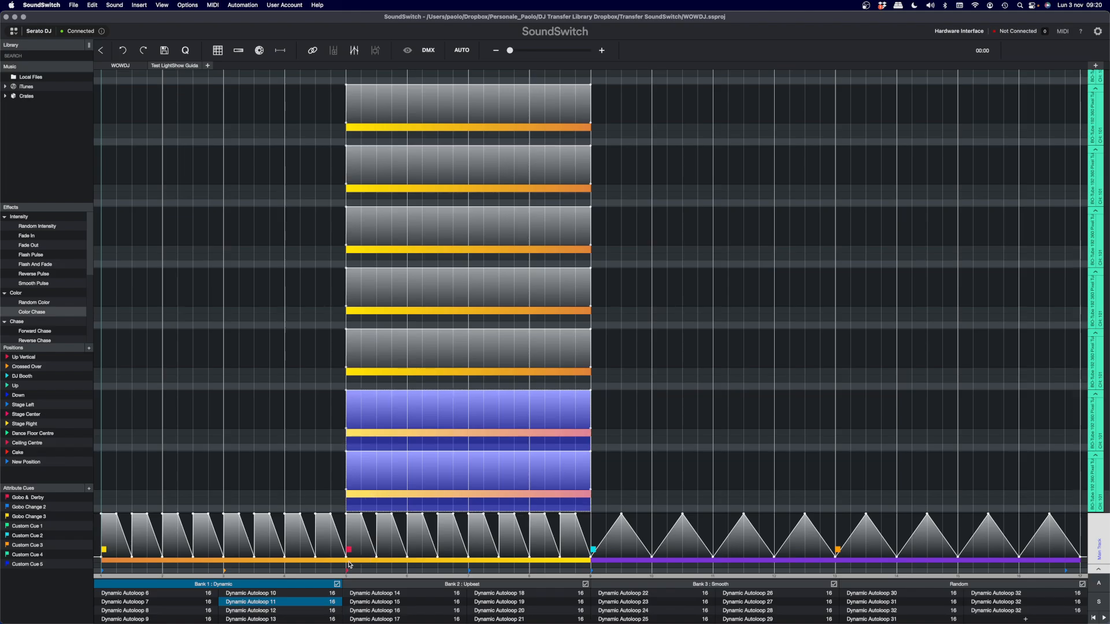
left_click_drag(597, 460, 1074, 510)
scroll(843, 330, "up", 5)
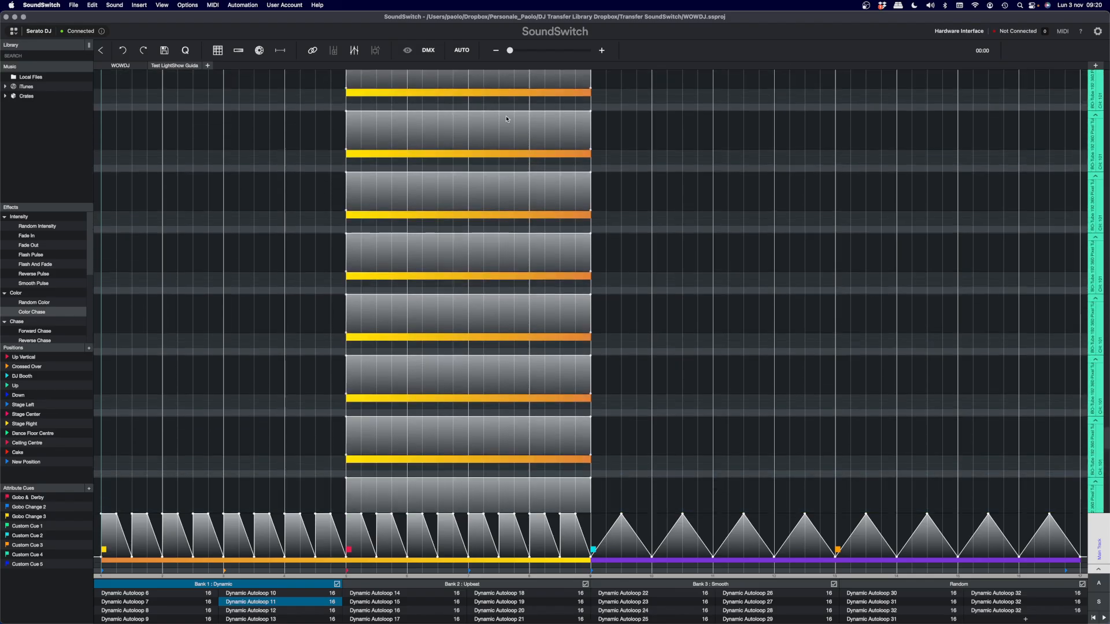
- Repopulate the loop with the Chase Focused Autoloop 1 style and randomized position and attribute cues, closing the automation settings when applied
left_click(461, 50)
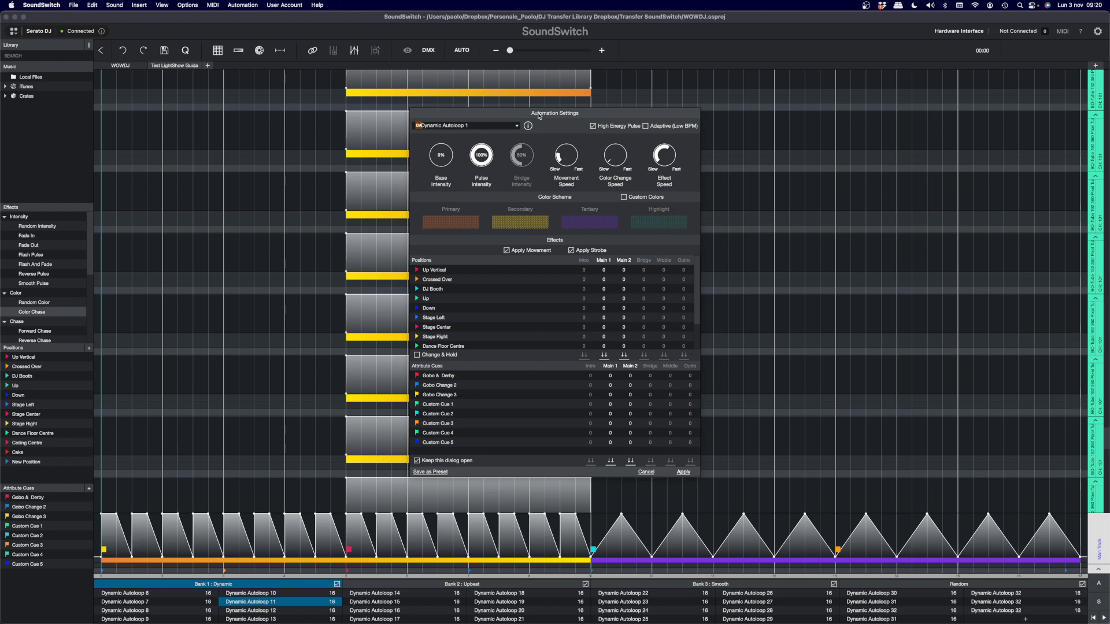
left_click_drag(523, 114, 715, 114)
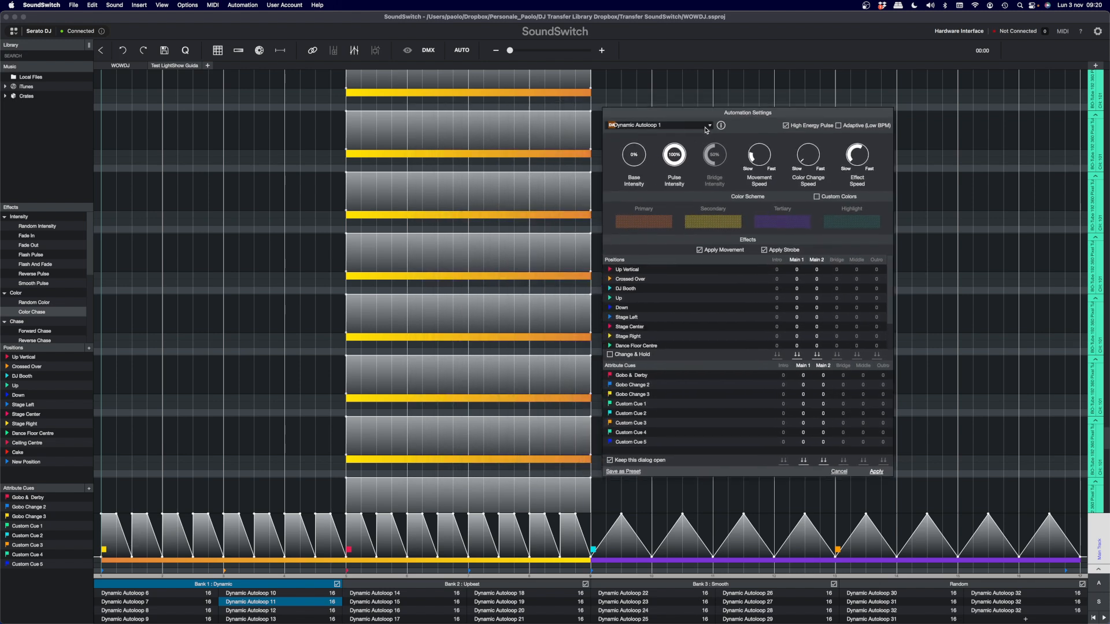
left_click(709, 125)
scroll(666, 172, "down", 5)
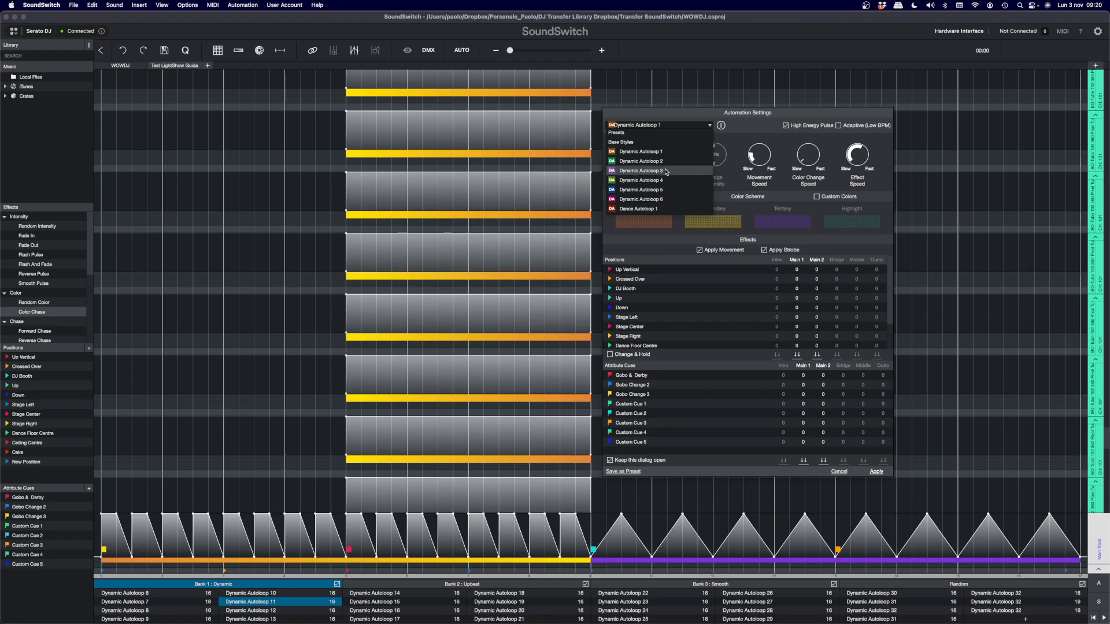
scroll(666, 171, "down", 5)
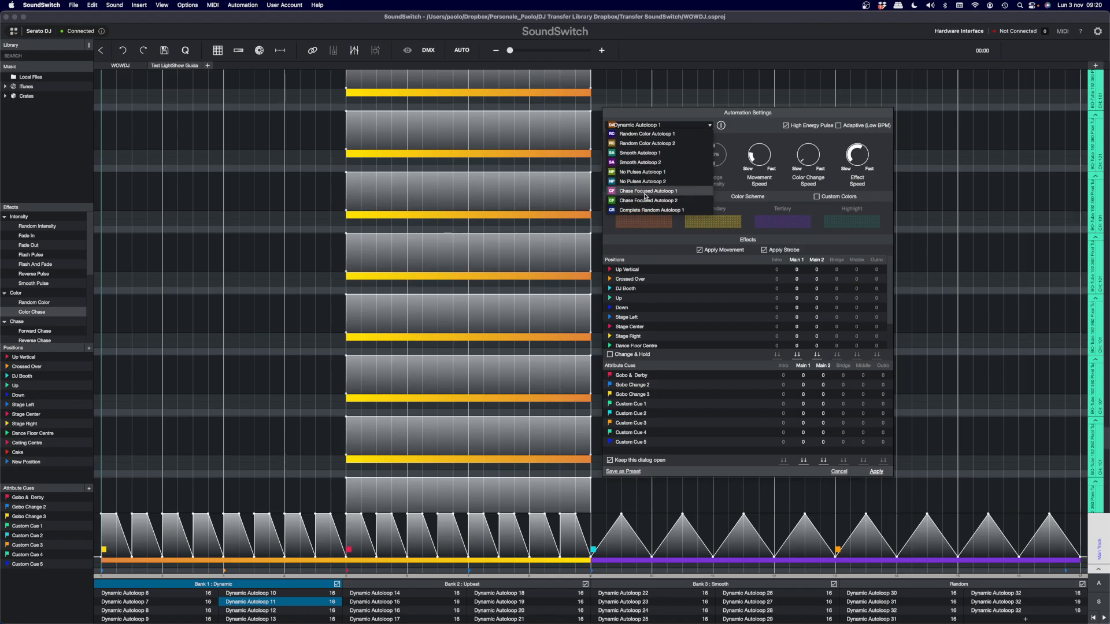
left_click(646, 193)
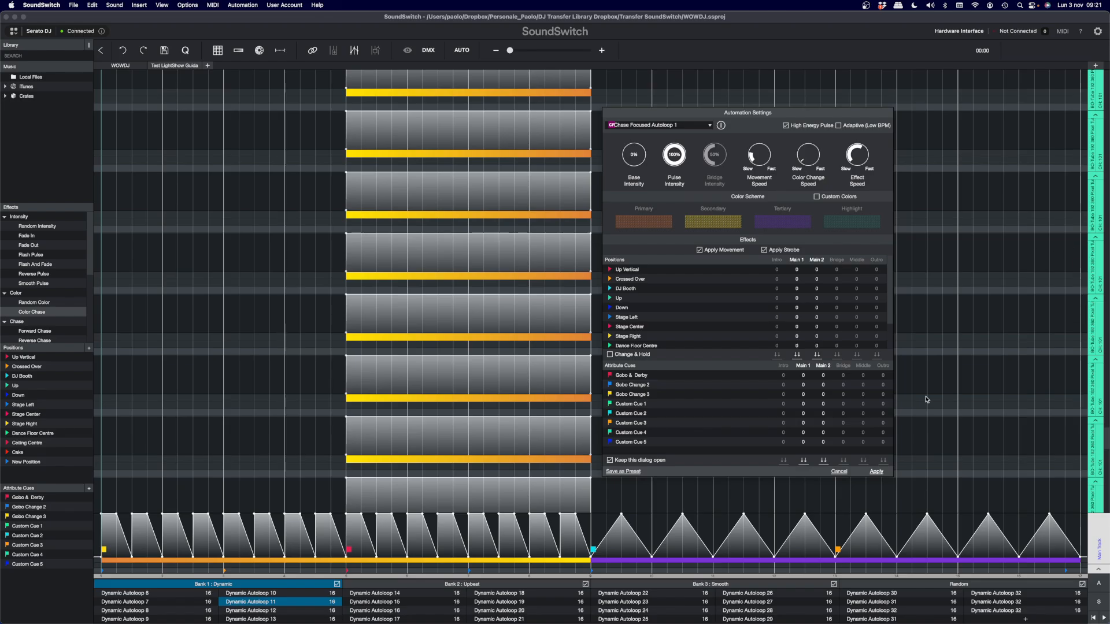
left_click(876, 472)
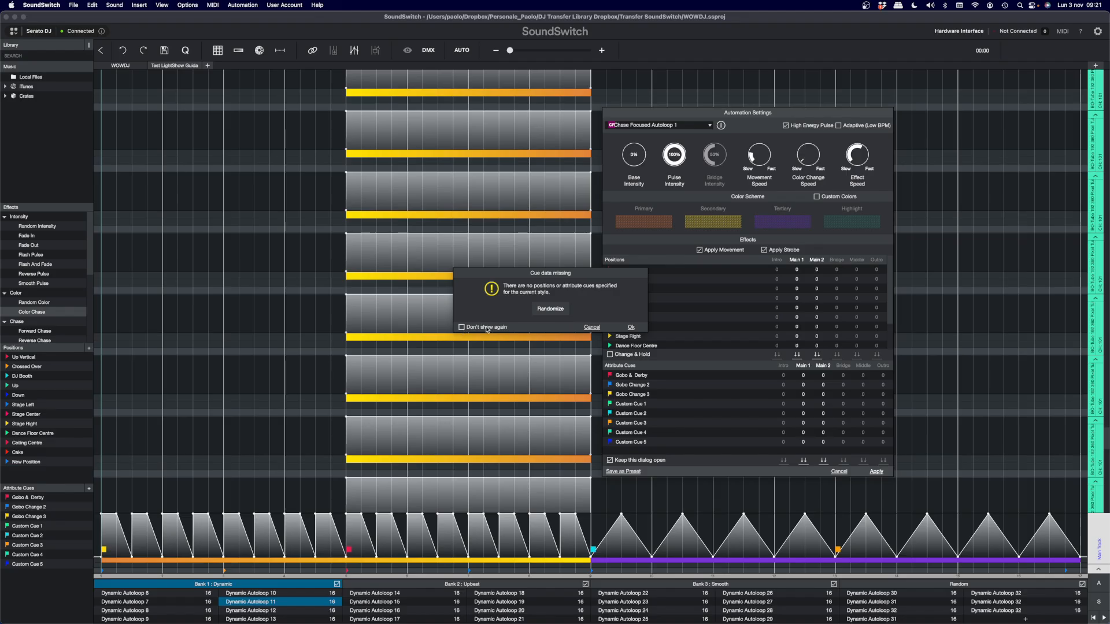
left_click(545, 310)
left_click(545, 309)
left_click(631, 328)
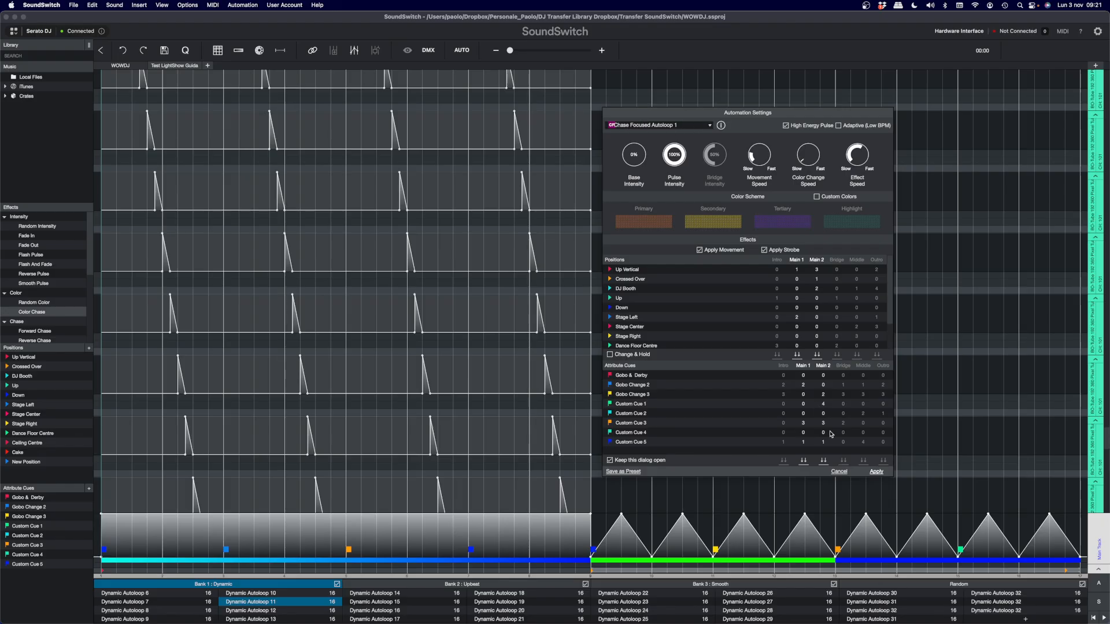
left_click(838, 472)
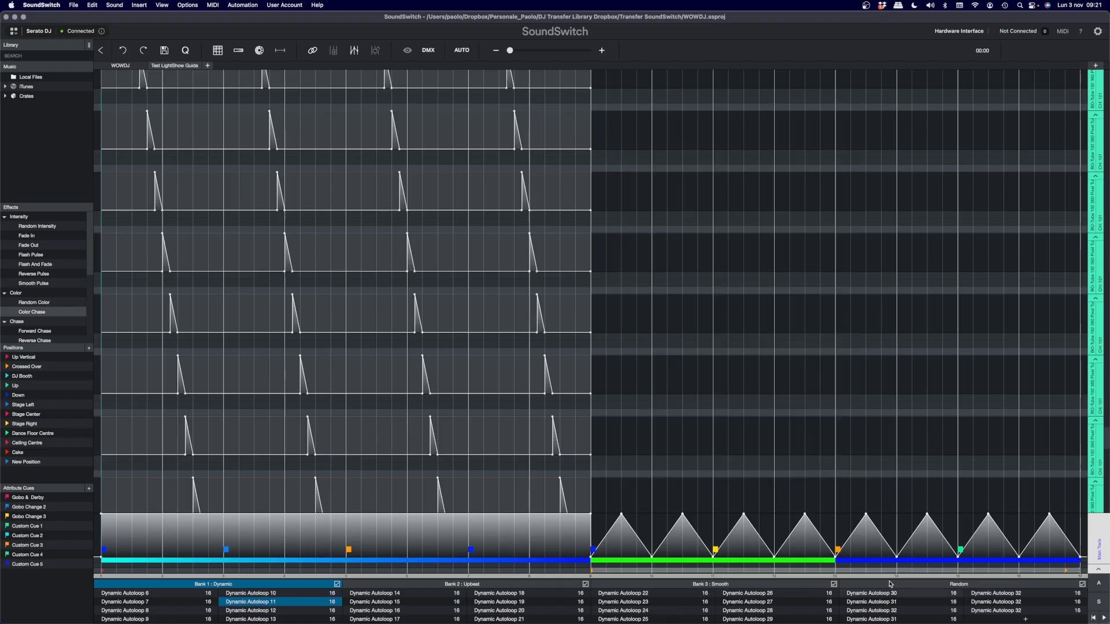
- Highlight one teal fixture's whole track and trace the chase pulses down the fixture tracks below it
scroll(623, 373, "up", 2)
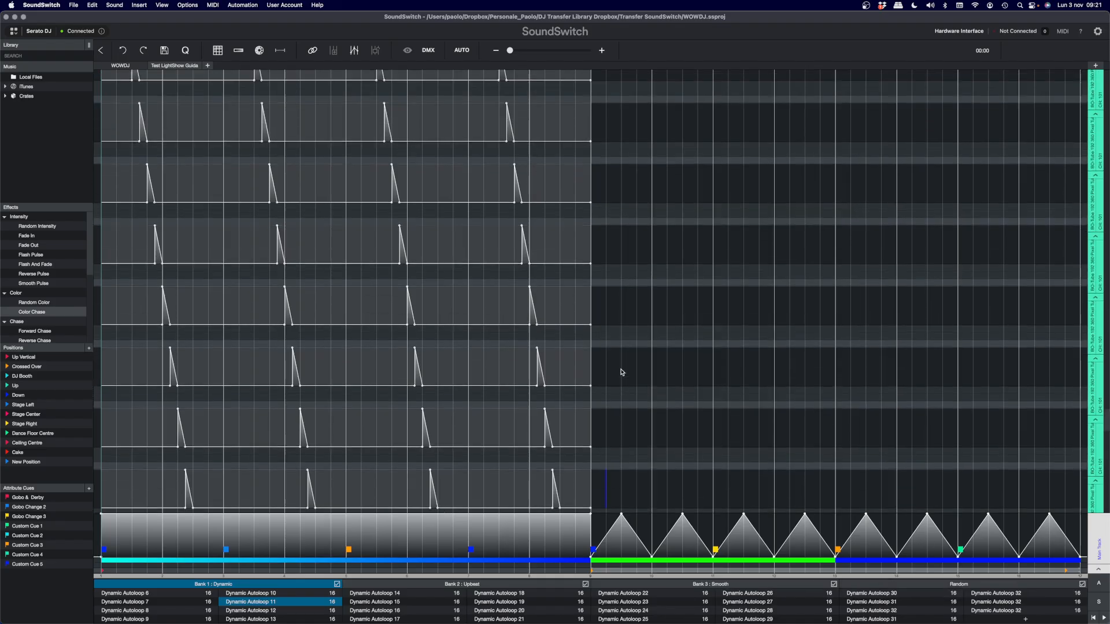
scroll(623, 372, "up", 7)
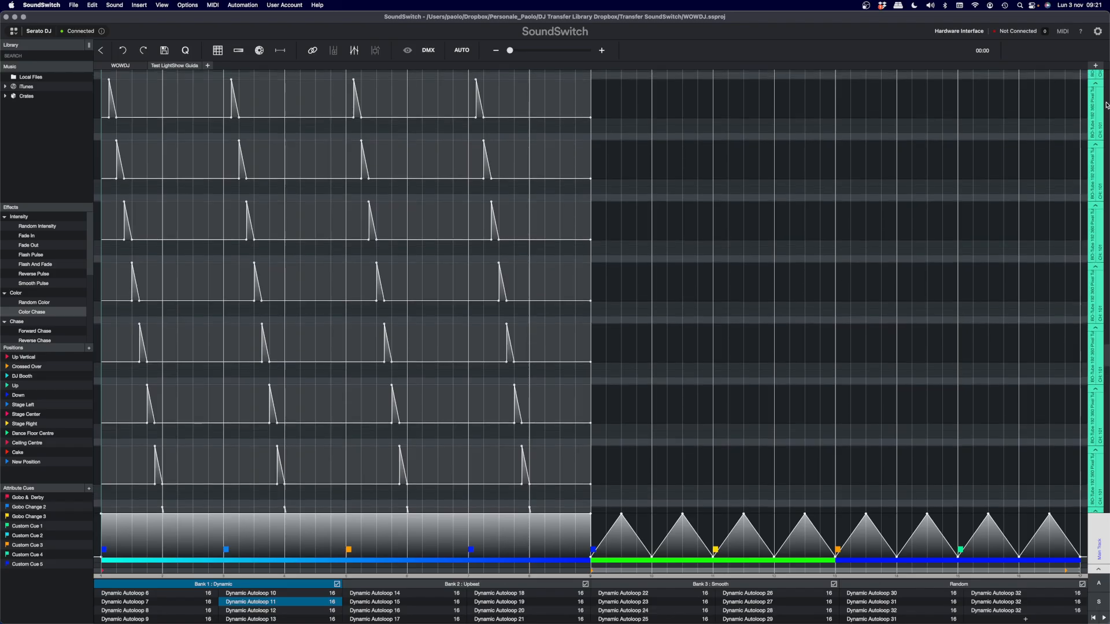
left_click(1098, 112)
scroll(600, 201, "up", 2)
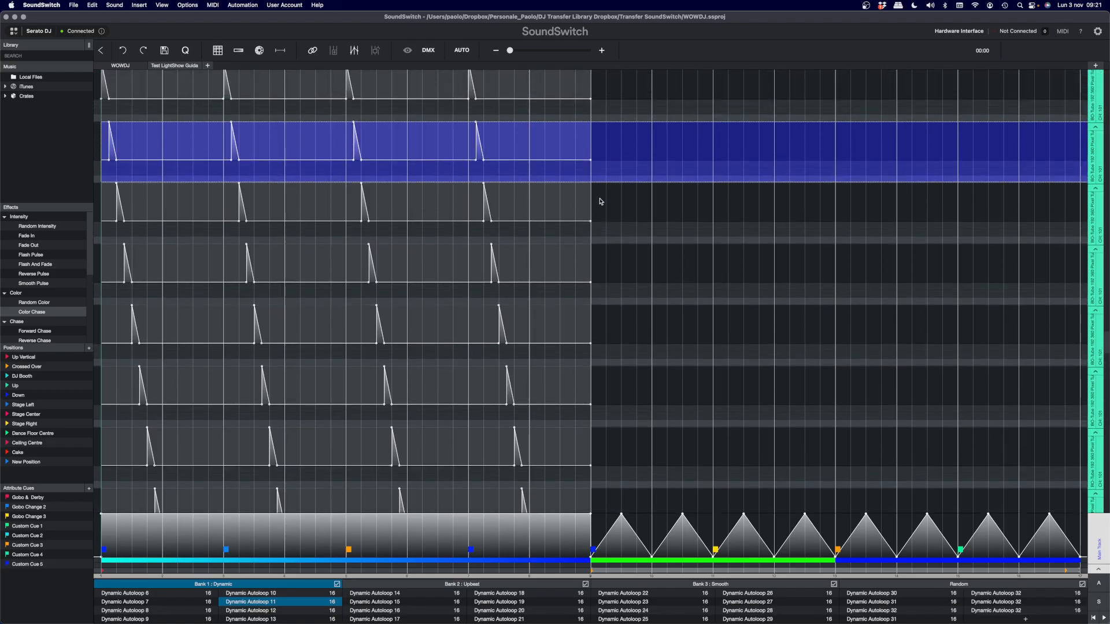
left_click(370, 196)
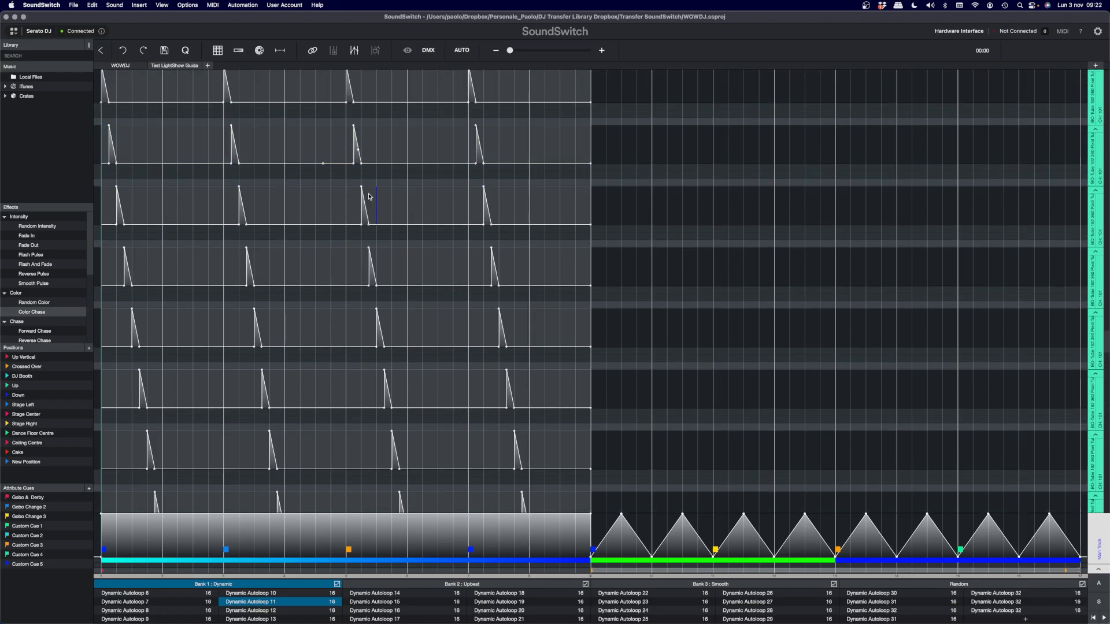
left_click(376, 258)
left_click(386, 331)
left_click(407, 443)
- Apply the Dynamic Autoloop 1 style with randomized cues to the loop, and move the settings dialog off the first half of the tracks
left_click_drag(1106, 343, 1106, 87)
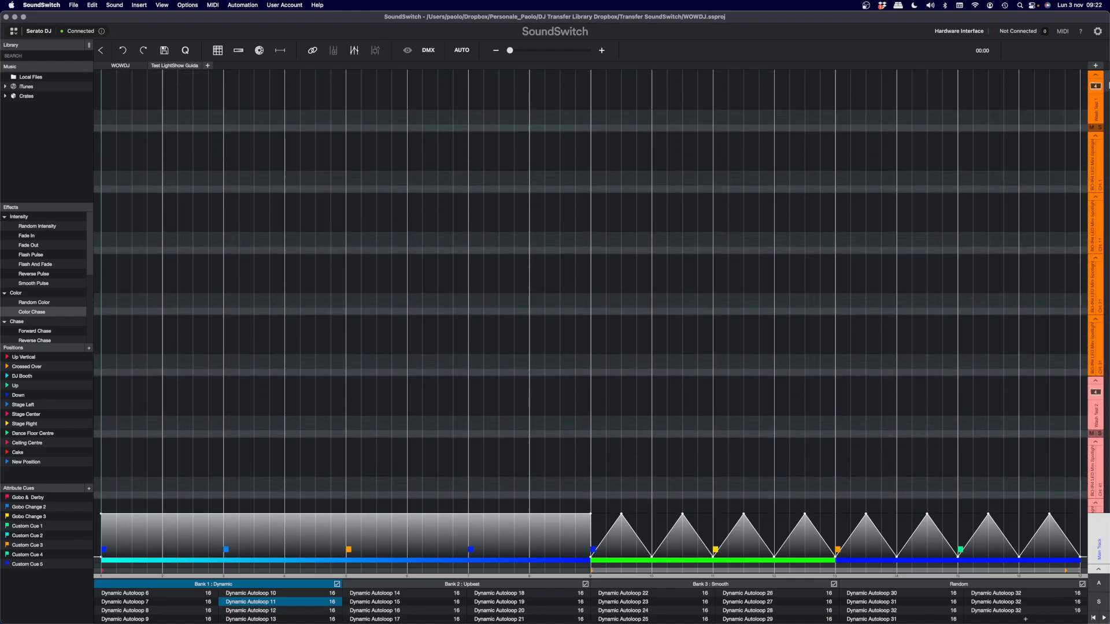
left_click(397, 285)
left_click(465, 52)
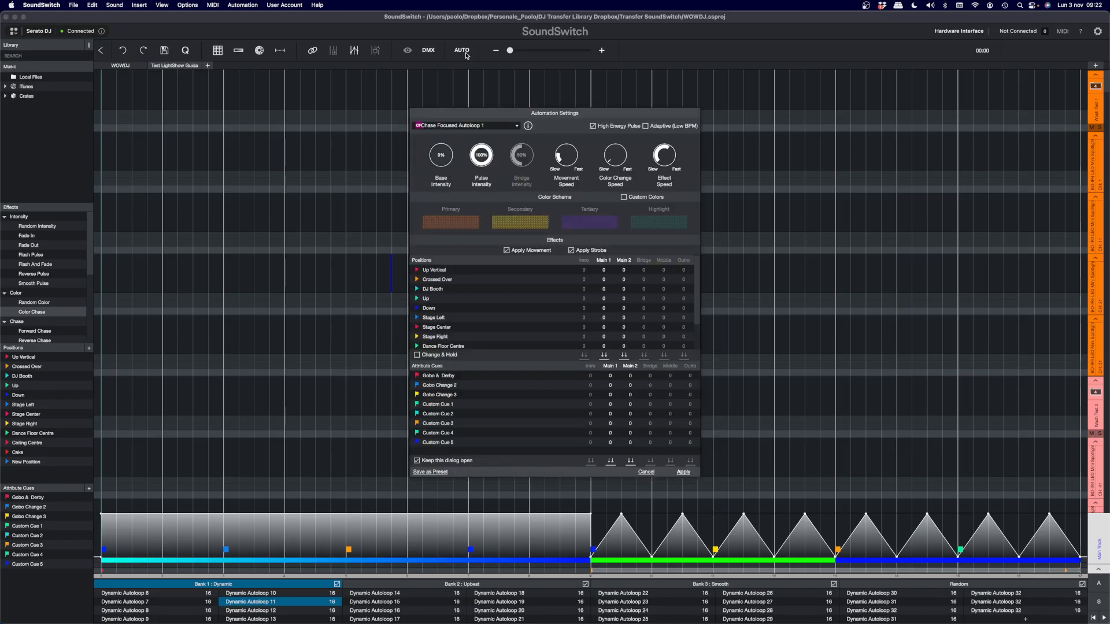
left_click(517, 125)
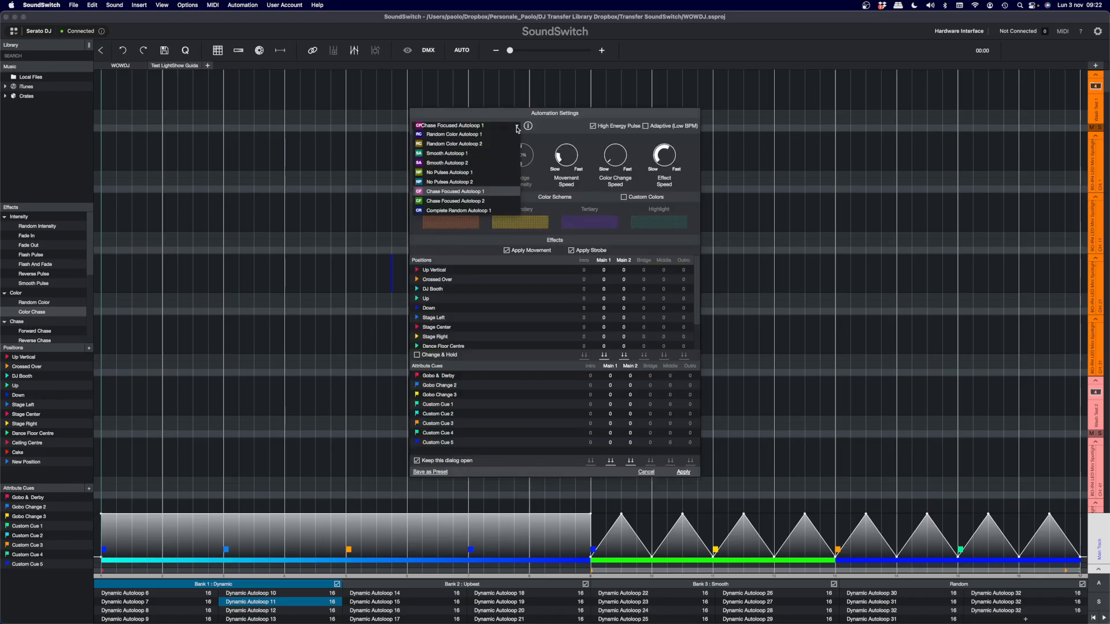
scroll(498, 152, "up", 5)
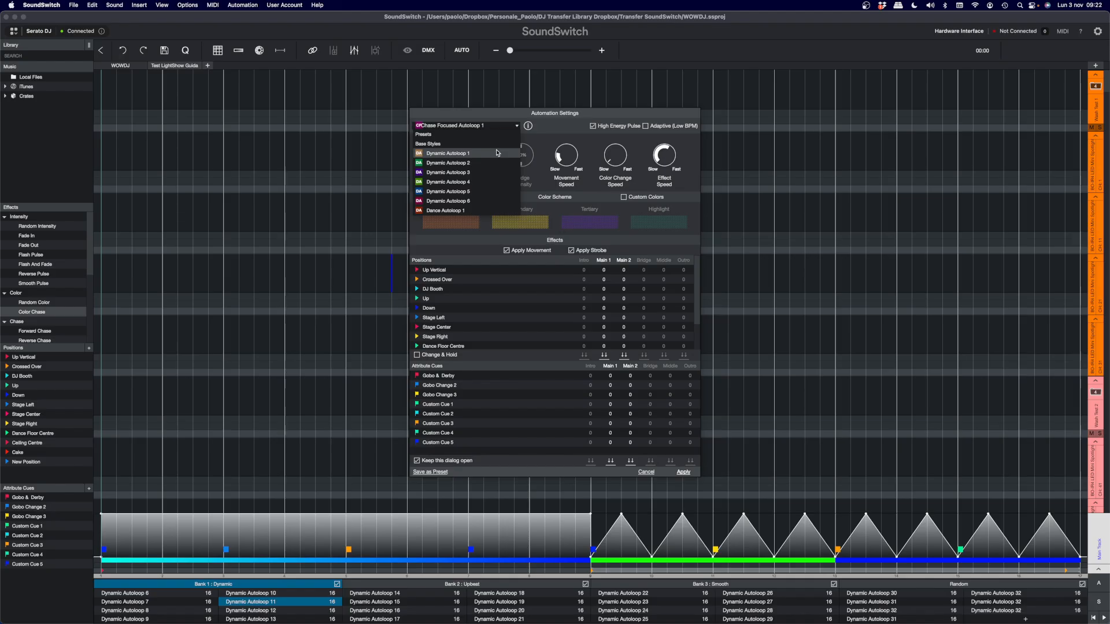
left_click(486, 153)
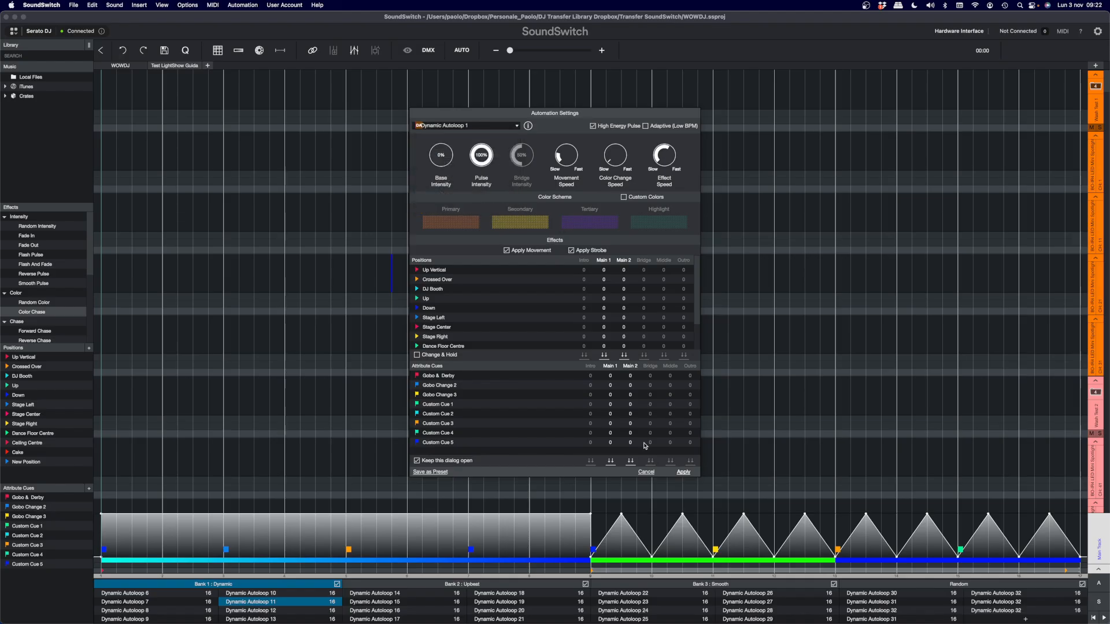
left_click(683, 473)
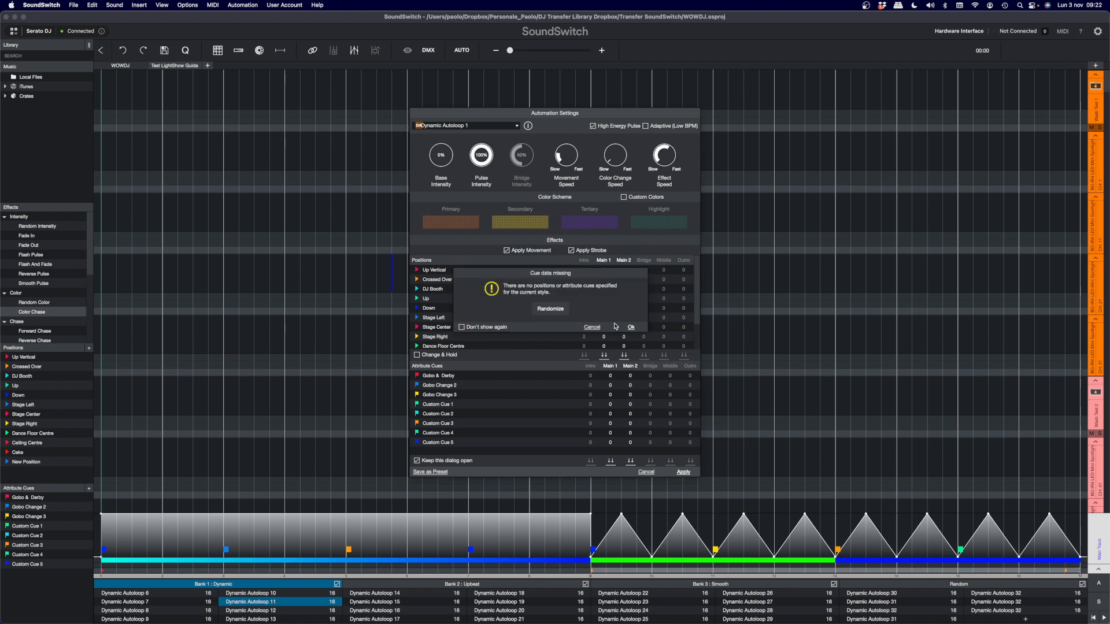
left_click(552, 309)
left_click(631, 327)
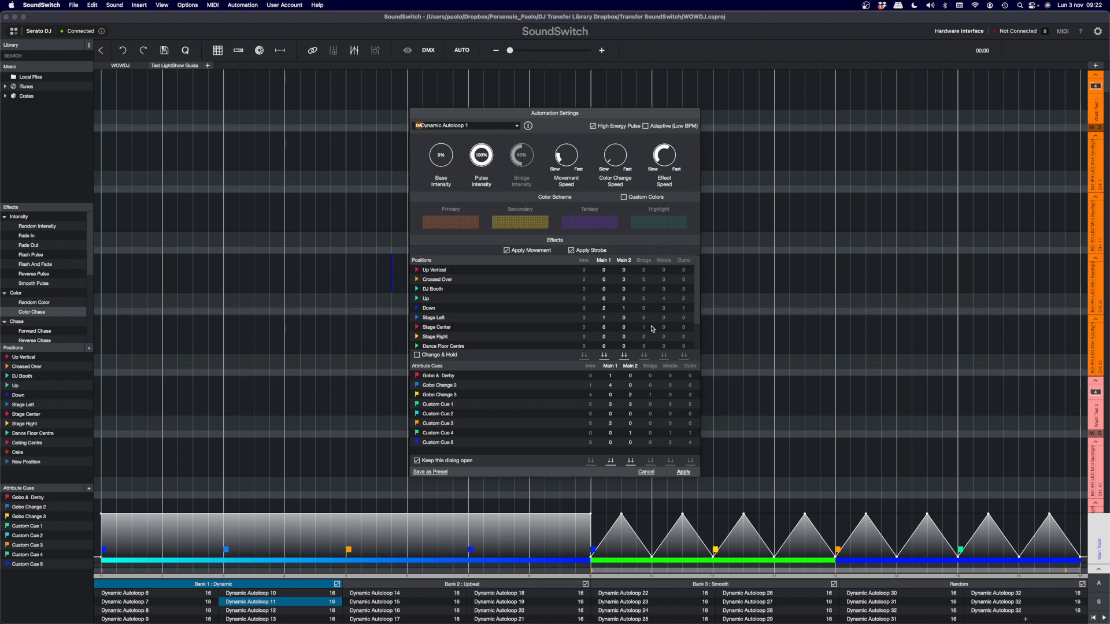
left_click_drag(577, 117, 737, 124)
- Apply the Dynamic Autoloop 2 style to the loop without specifying any position or attribute cues
left_click(672, 132)
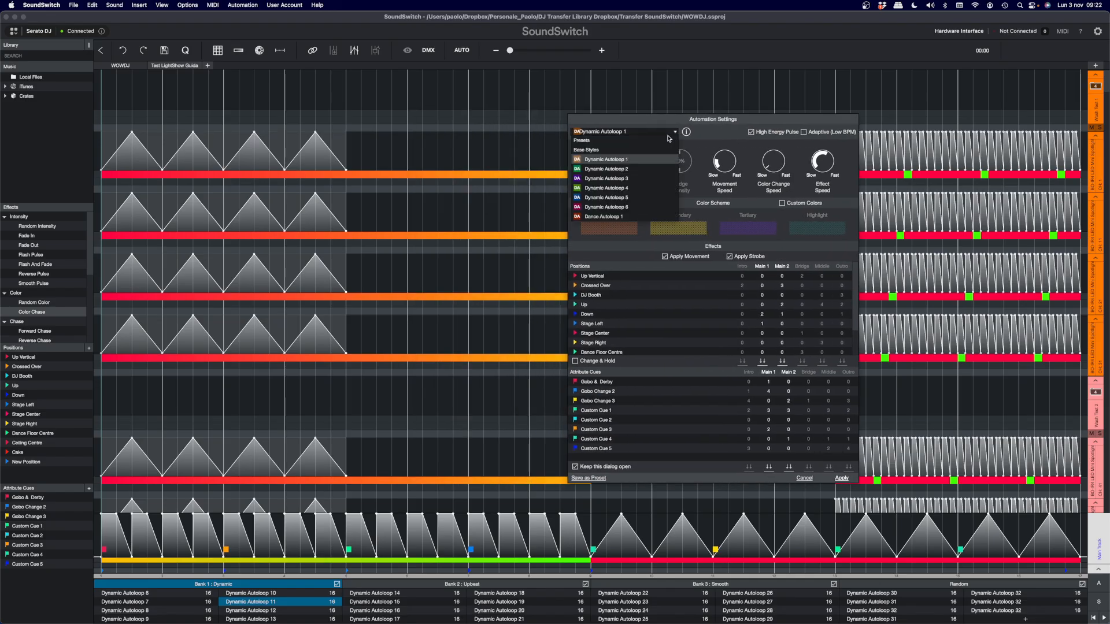
left_click(649, 173)
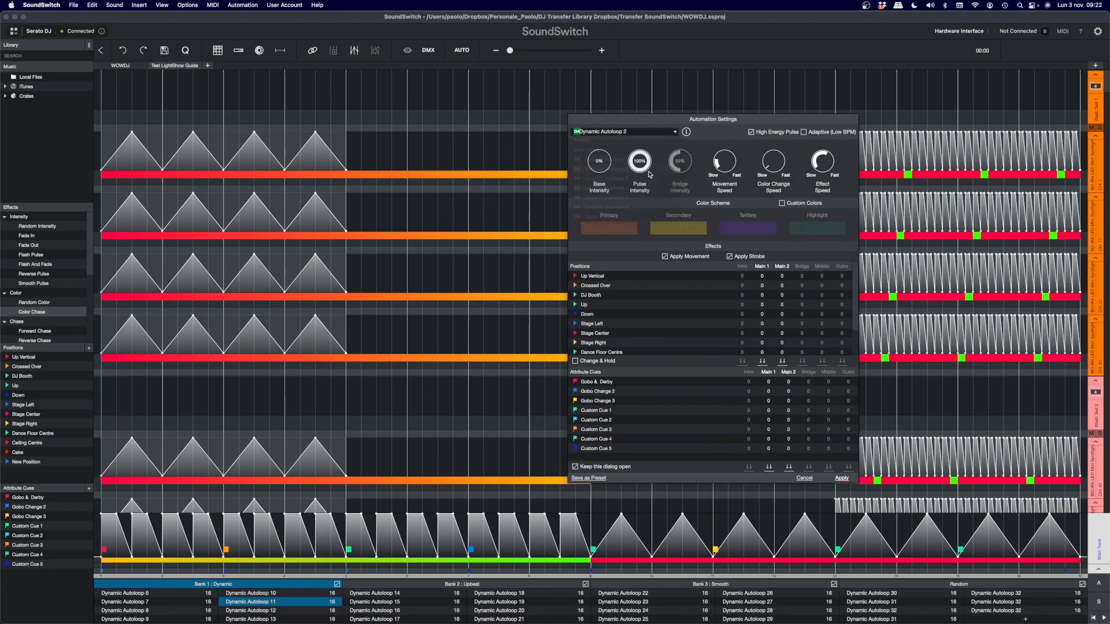
left_click(841, 478)
left_click(633, 328)
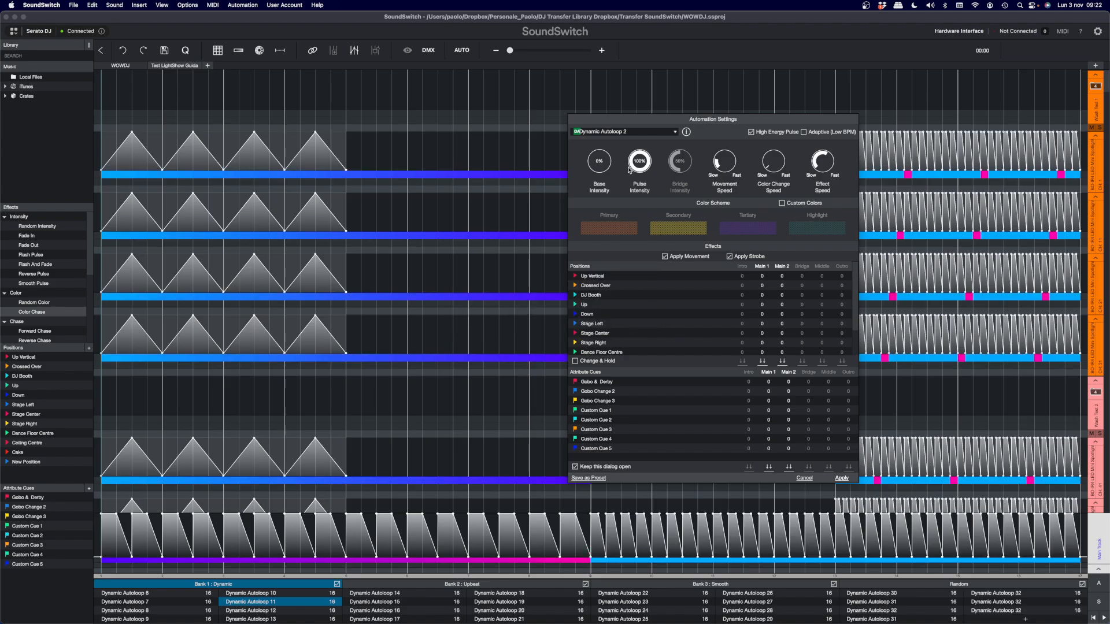
- Switch the automation to Dynamic Autoloop 3 and apply it without cue data
left_click(674, 132)
left_click(604, 178)
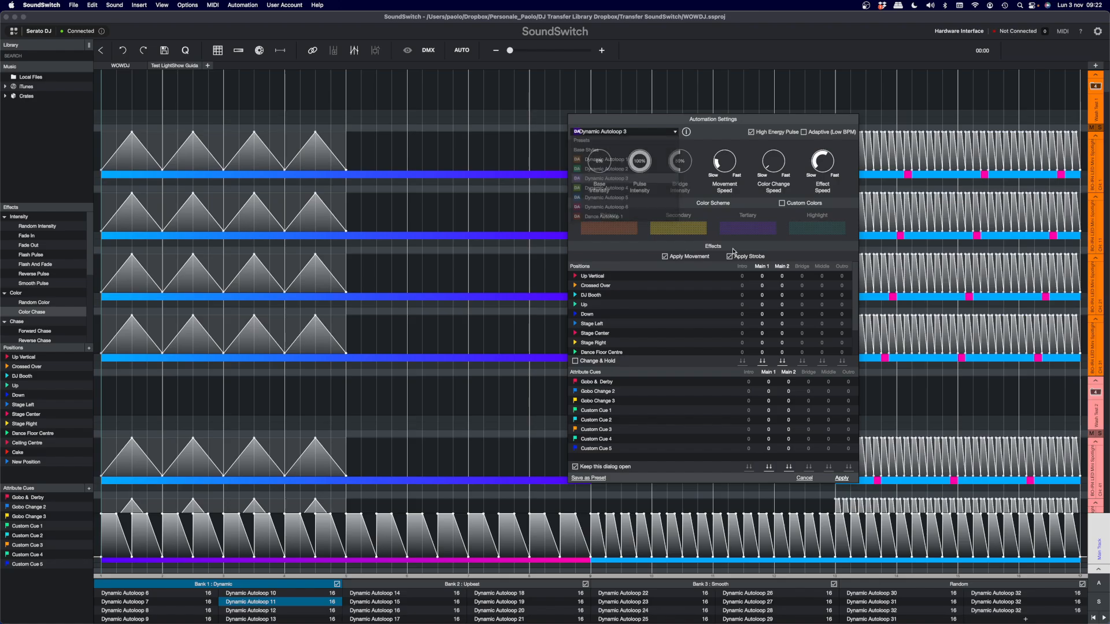
left_click(842, 478)
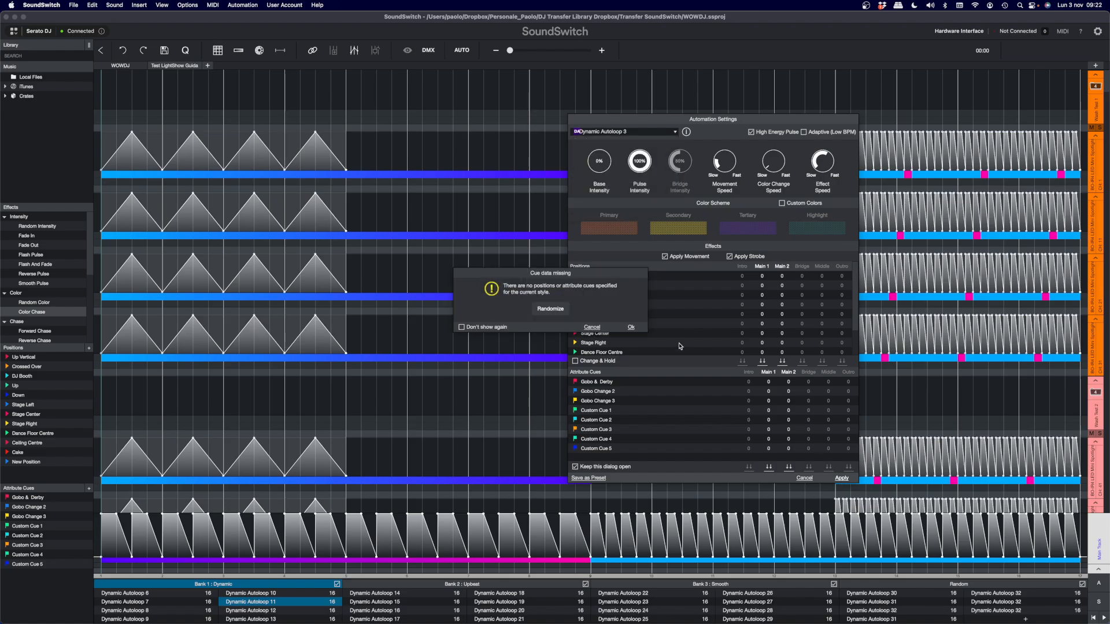
left_click(630, 327)
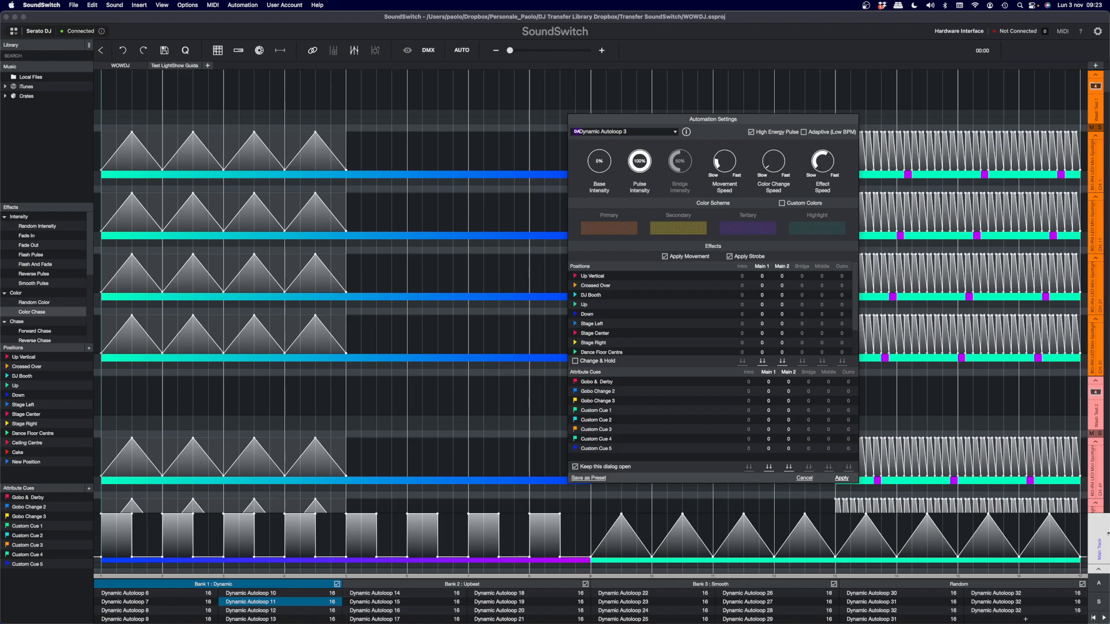
- Regenerate the loop with the Dynamic Autoloop 4 style, leaving positions and attribute cues empty
left_click(676, 132)
left_click(627, 188)
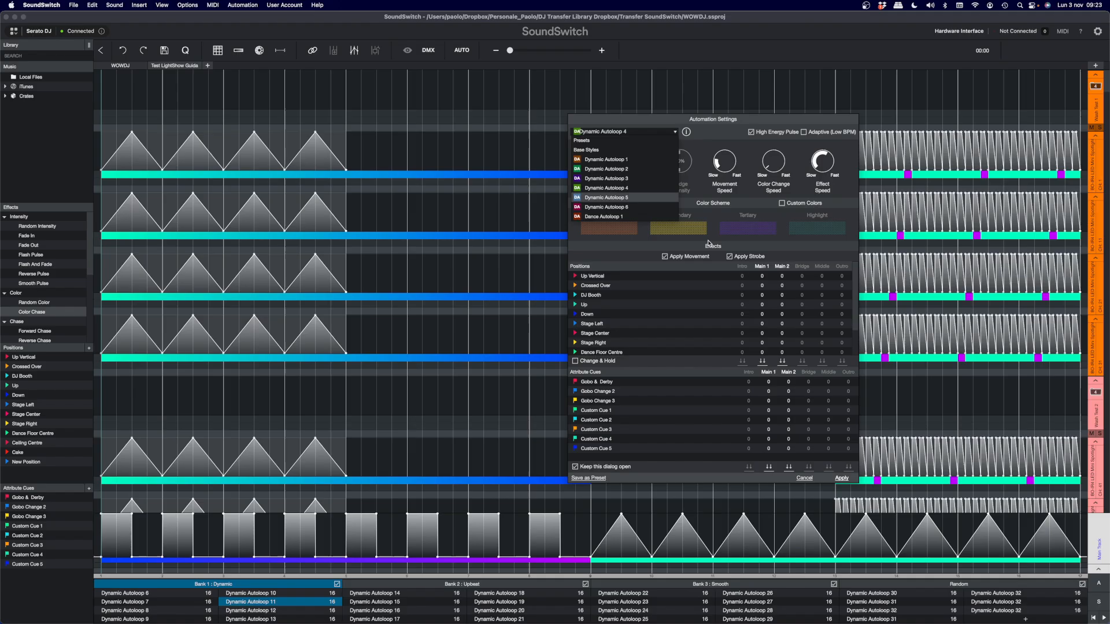
left_click(842, 479)
left_click(629, 328)
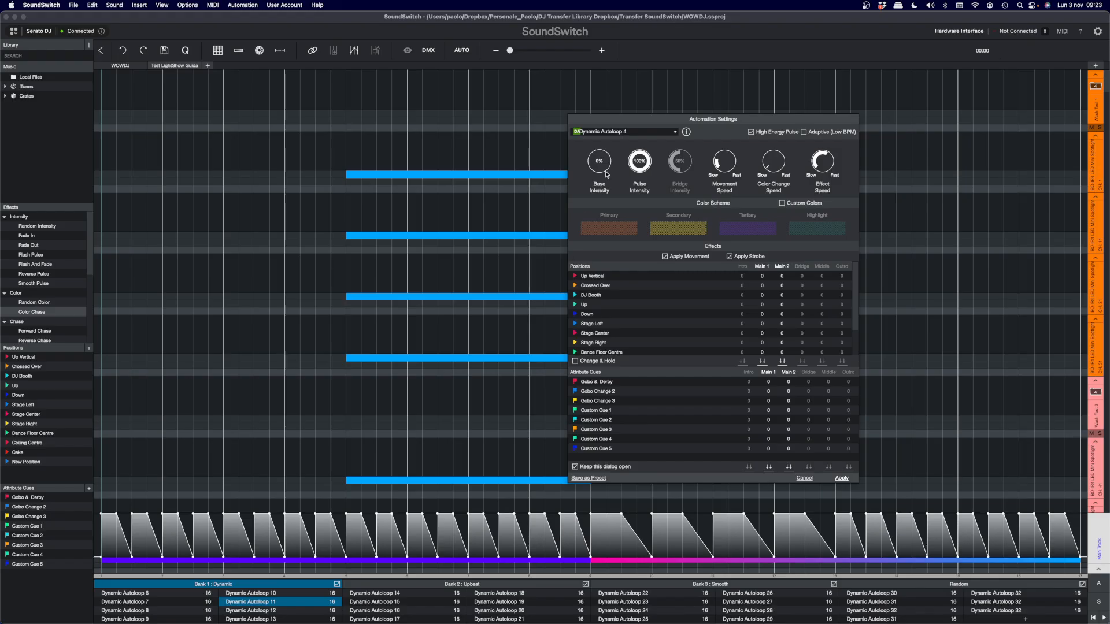
- Apply the Dynamic Autoloop 5 style without cues and show its result on the teal fixture group tracks
left_click(669, 135)
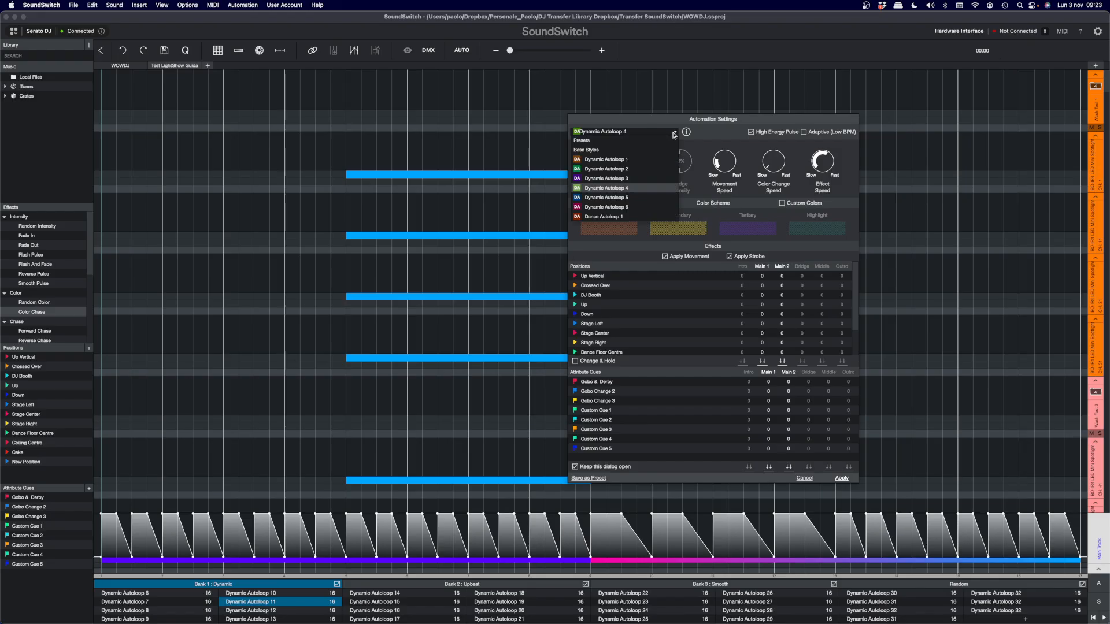
left_click(612, 189)
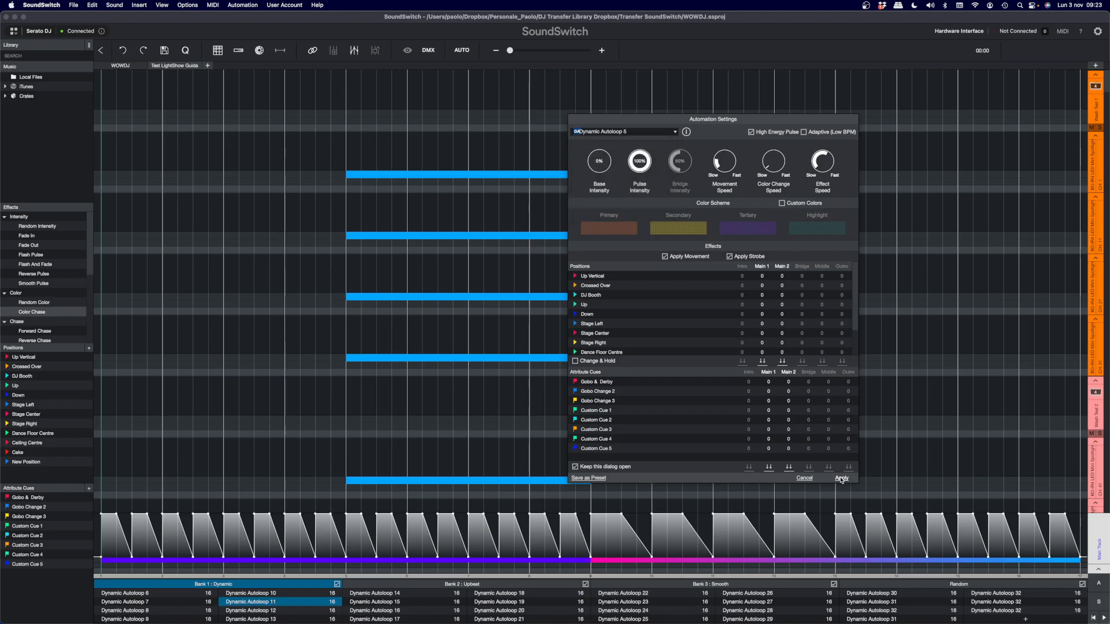
left_click(842, 479)
left_click(631, 328)
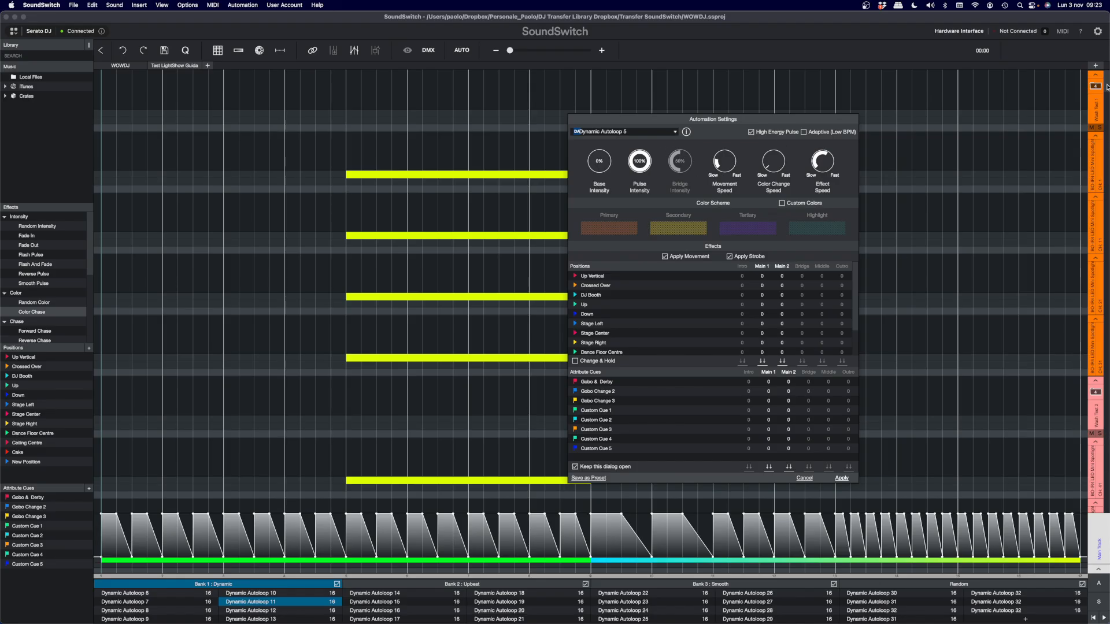
left_click_drag(1107, 87, 1097, 409)
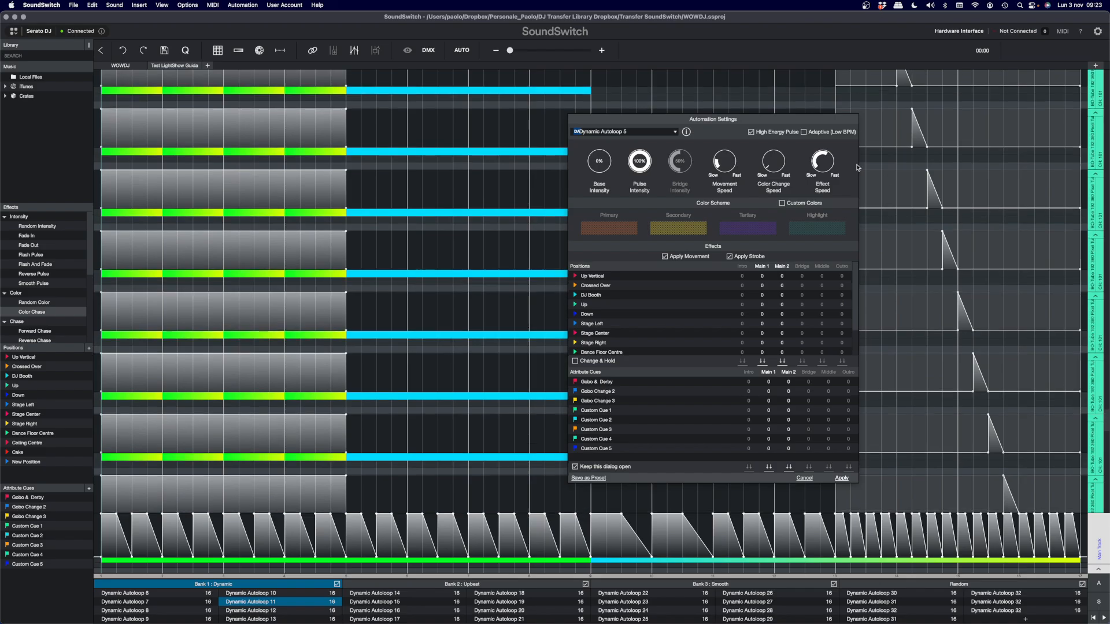
- Apply the Dynamic Autoloop 6 style without cues and show the generated content from the start of the teal fixture group
left_click_drag(801, 123, 709, 122)
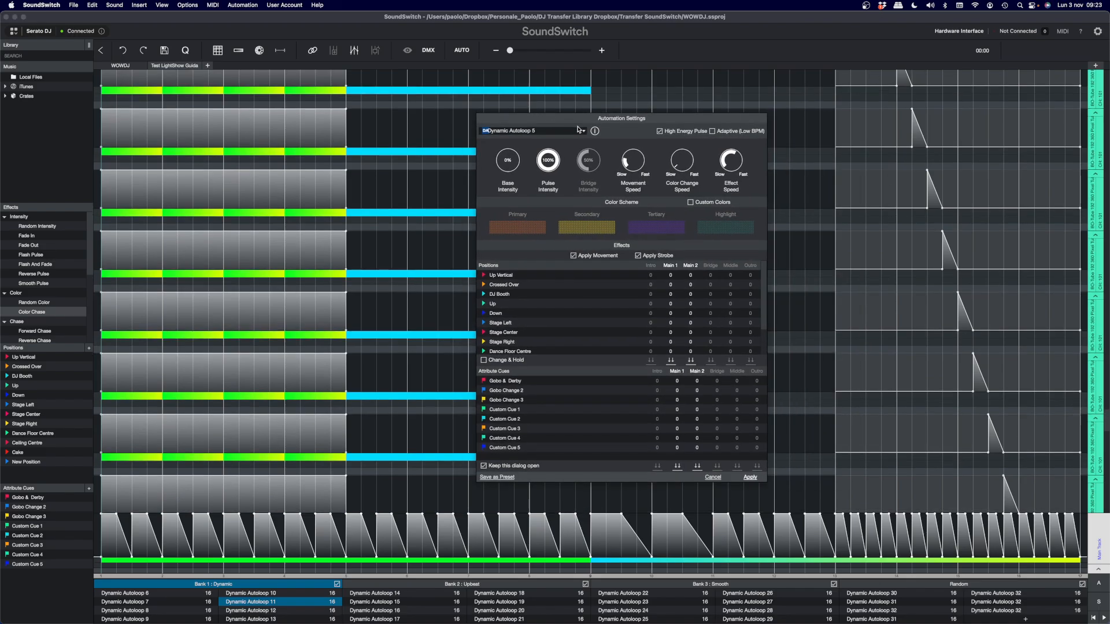
left_click(583, 131)
left_click(528, 206)
left_click(746, 478)
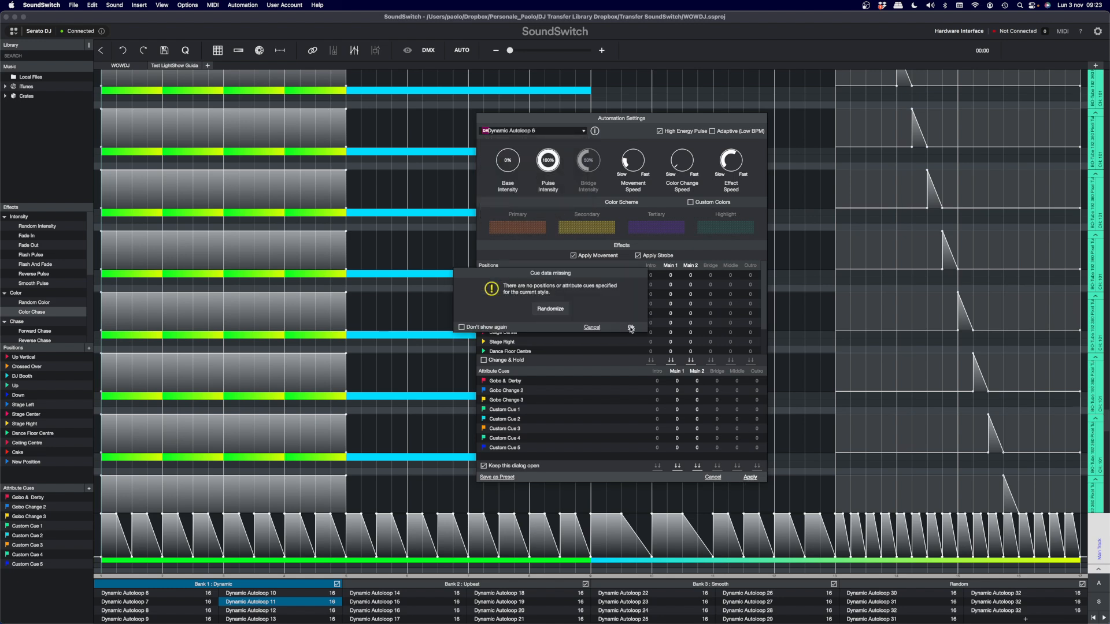
left_click(631, 328)
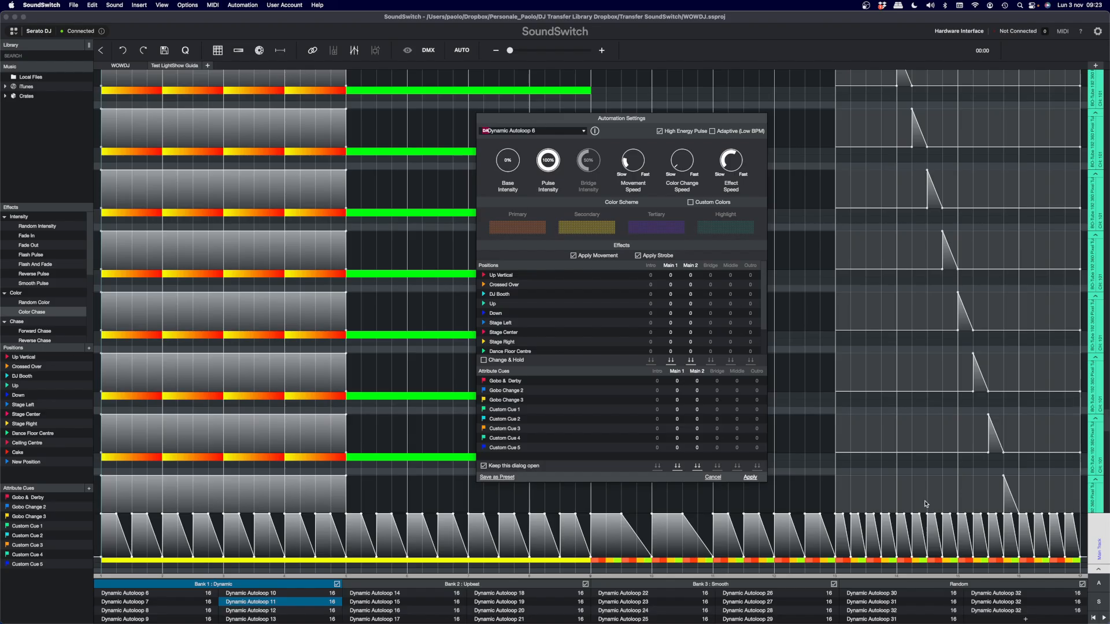
scroll(1106, 425, "down", 5)
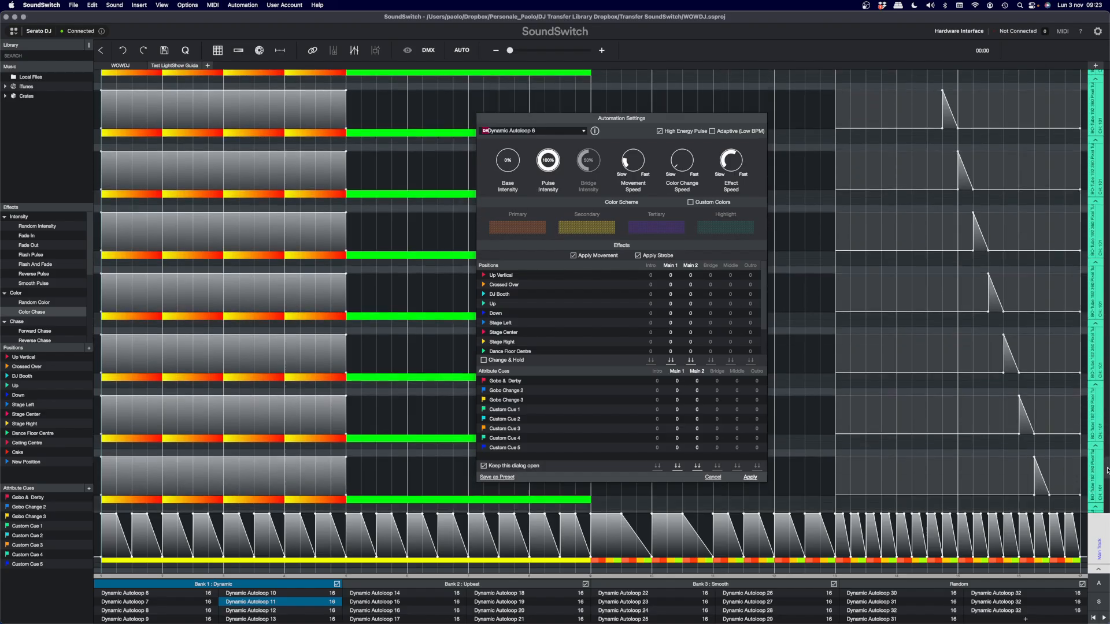
scroll(1106, 377, "down", 6)
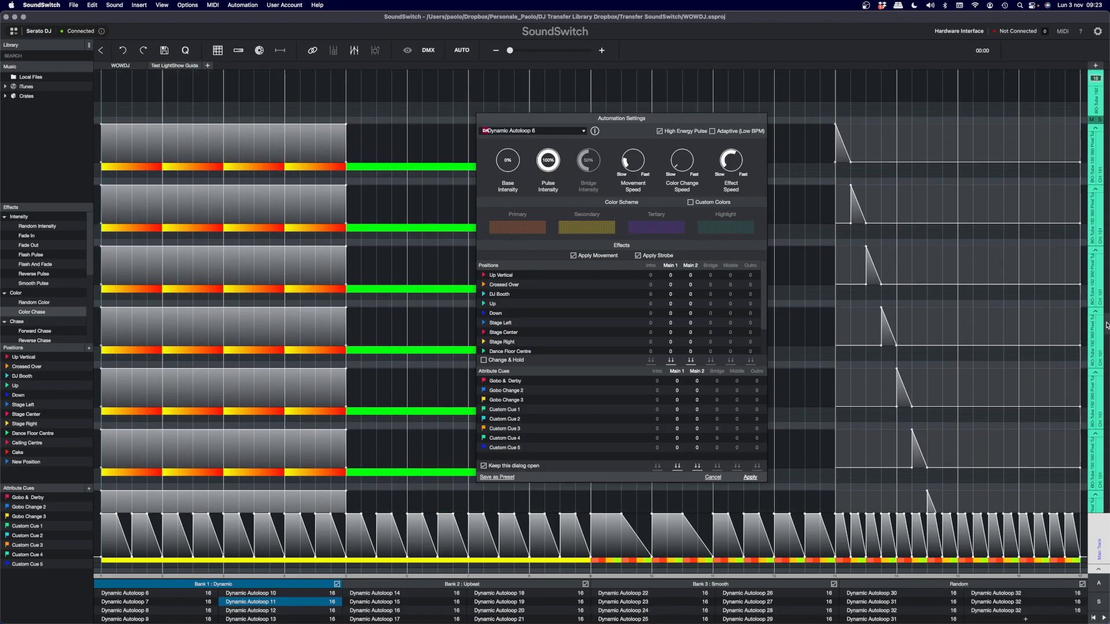
- Regenerate the loop with the Dance Autoloop 1 style, leaving positions and attribute cues empty
scroll(1107, 194, "down", 6)
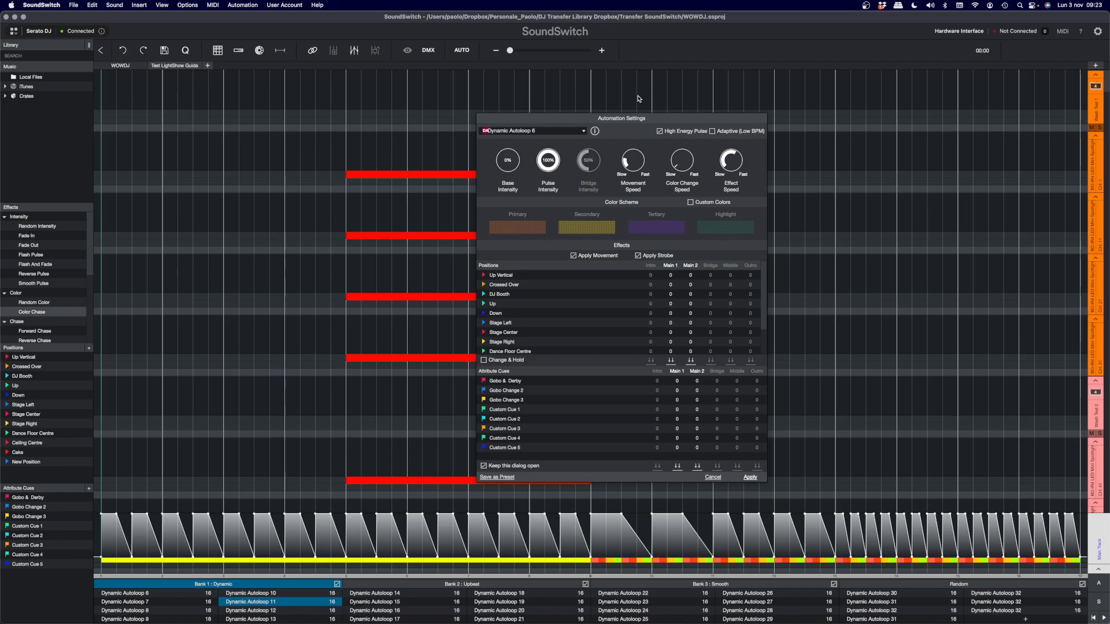
left_click_drag(588, 119, 697, 88)
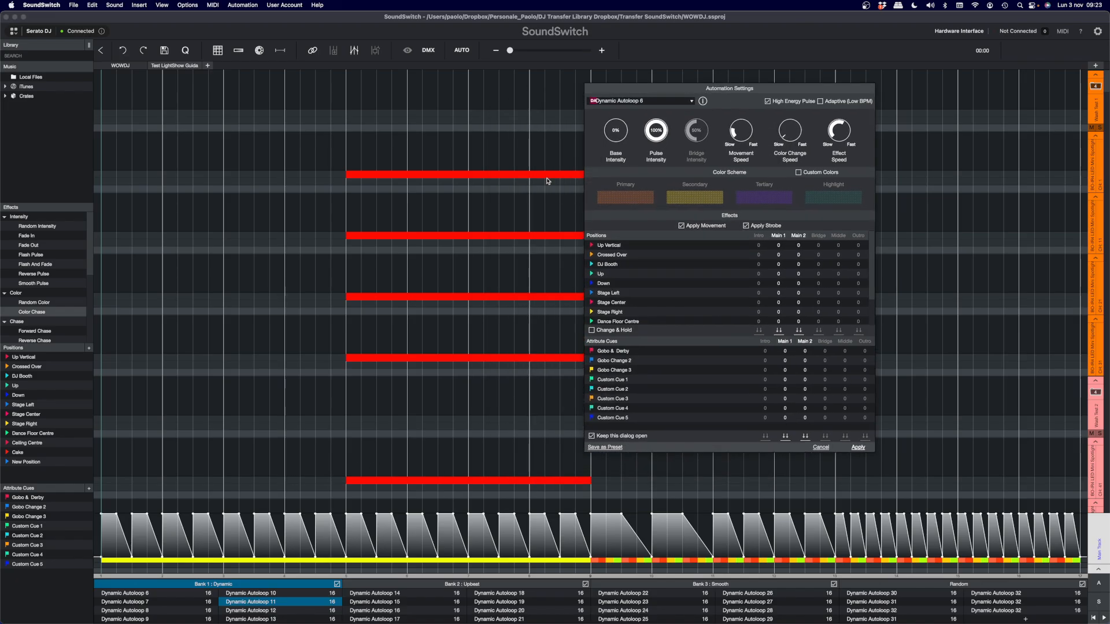
left_click(691, 104)
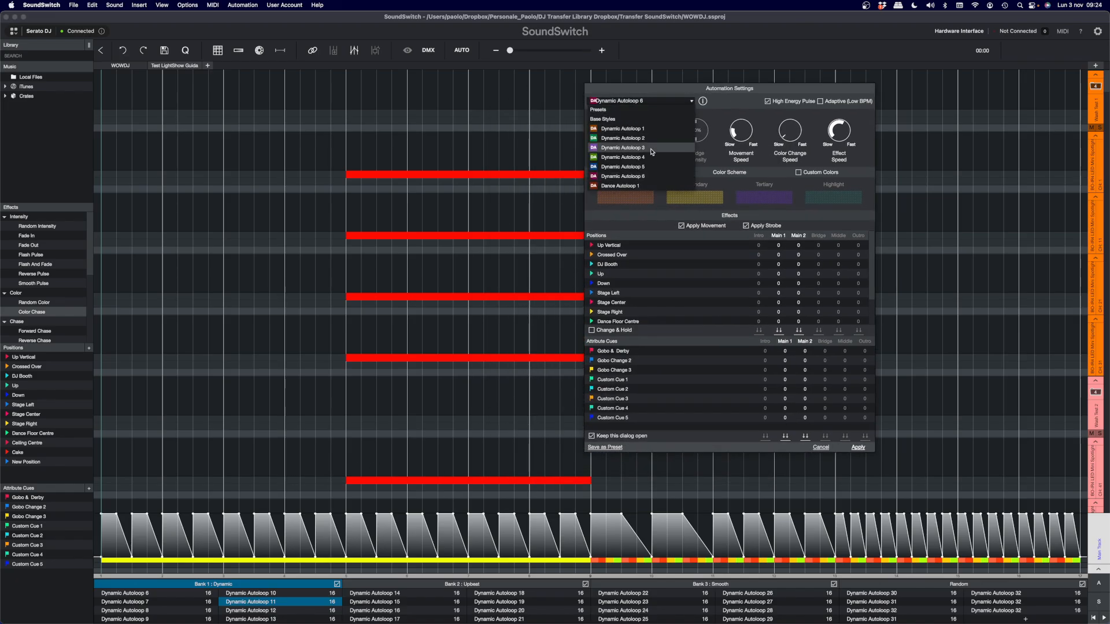
left_click(638, 169)
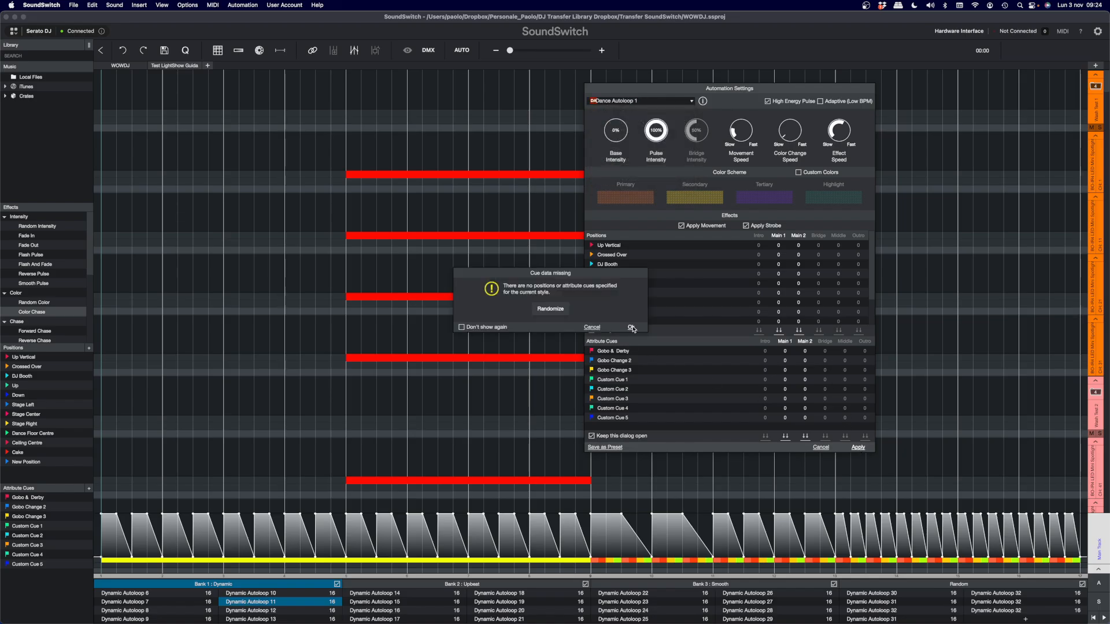
left_click(633, 328)
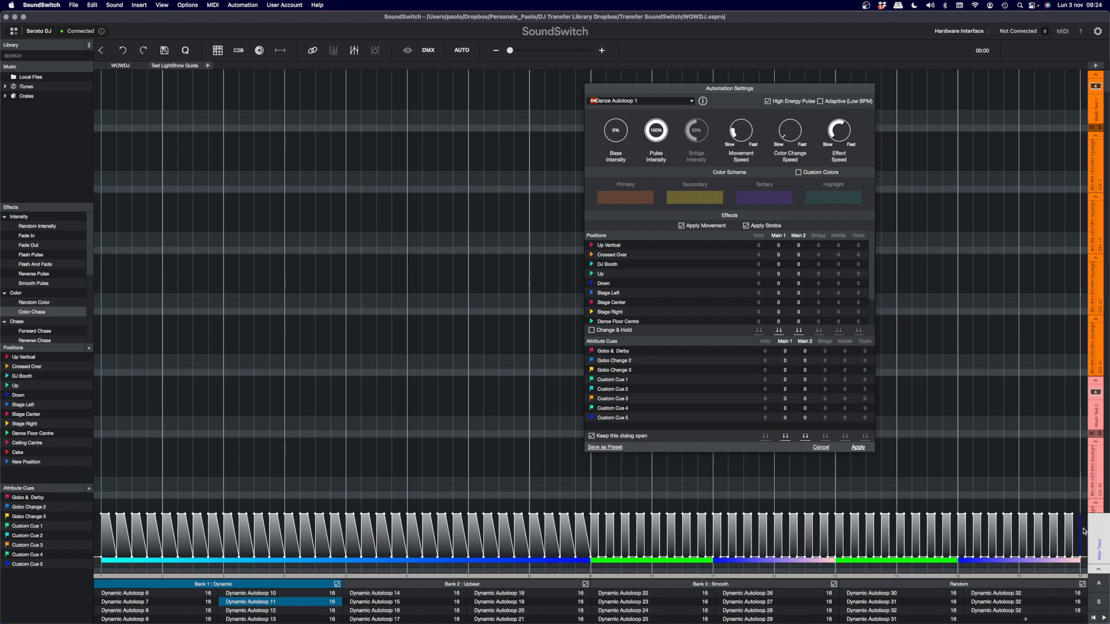
- Highlight the full Main Track intensity and examine the colors on the teal fixture group tracks with the settings dialog moved aside
left_click_drag(1083, 531, 108, 529)
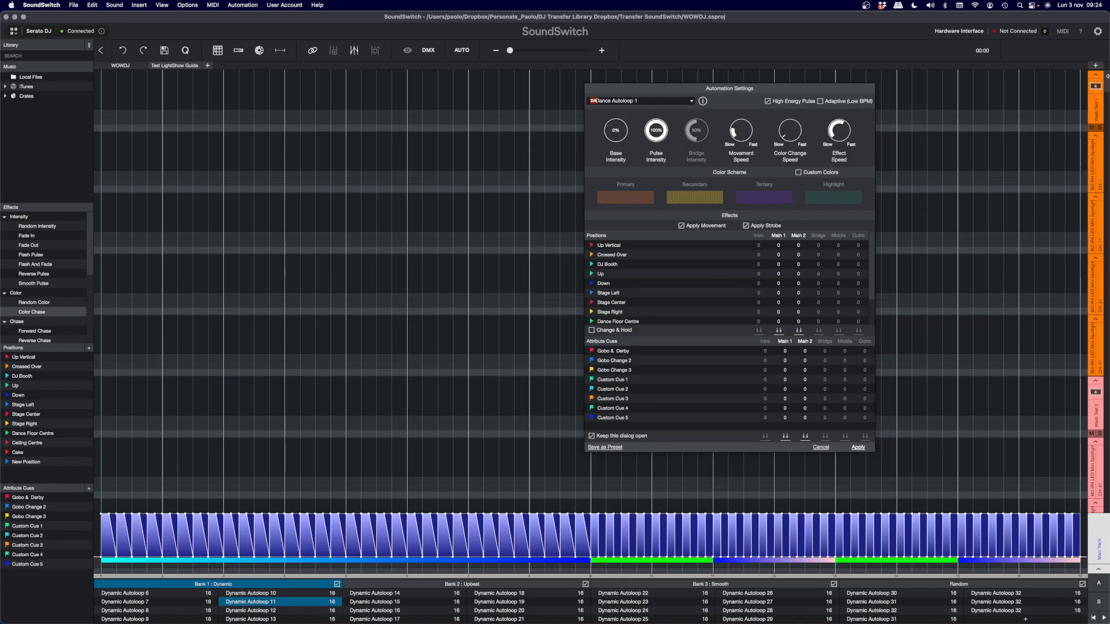
scroll(1106, 172, "down", 4)
left_click_drag(1107, 172, 1104, 350)
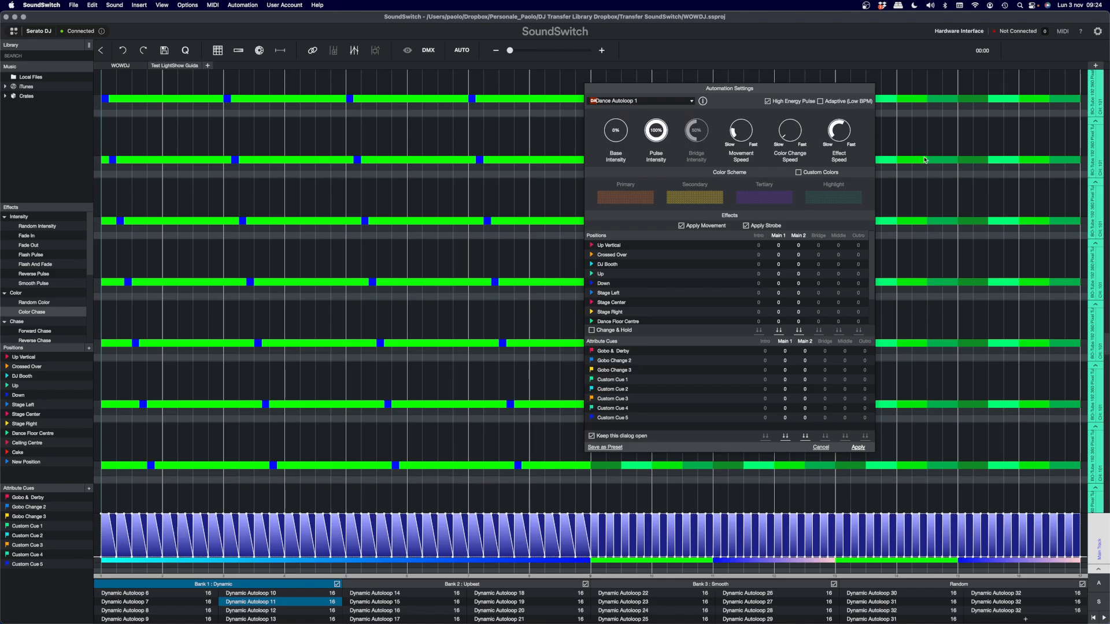
left_click_drag(821, 91, 568, 92)
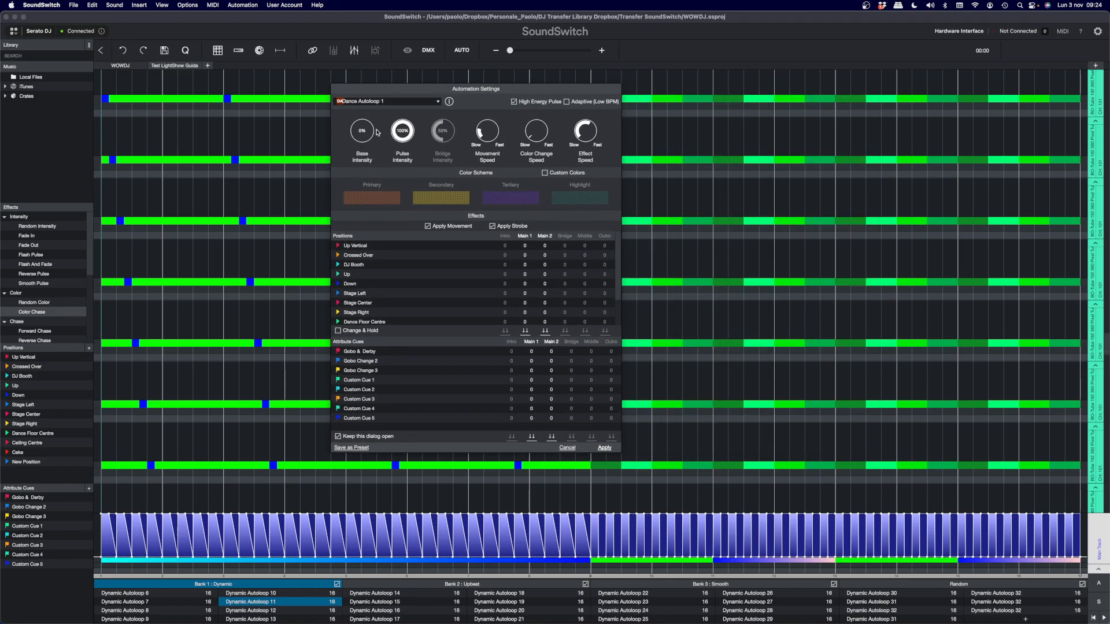
- Apply the Dance Autoloop 2 style without cues and show its result on the remaining teal fixture group tracks
left_click(405, 101)
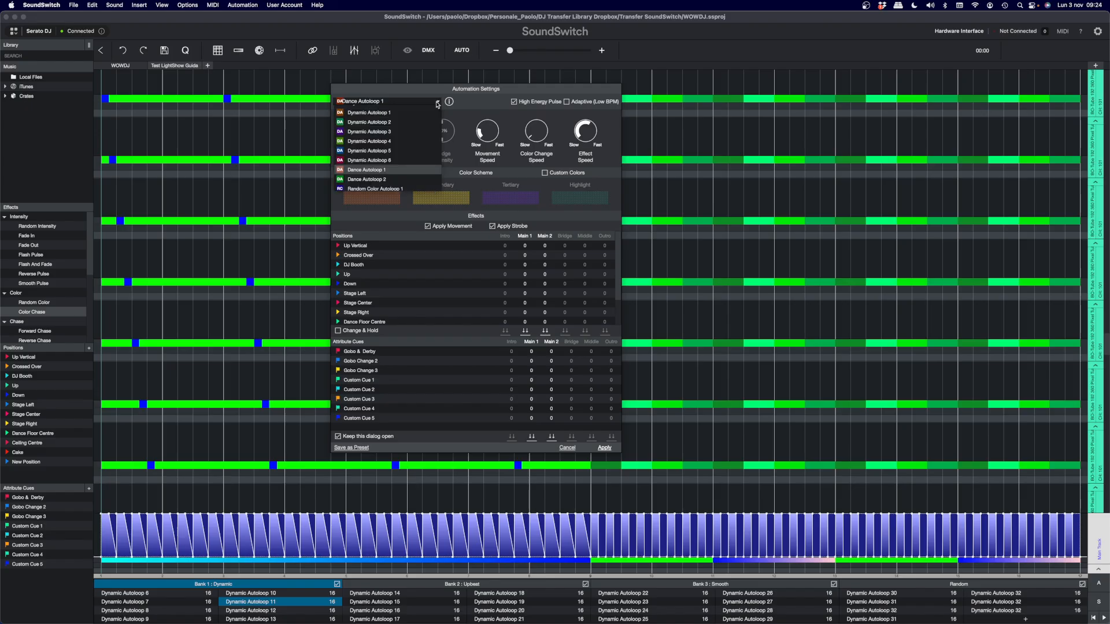
left_click(375, 180)
left_click(604, 450)
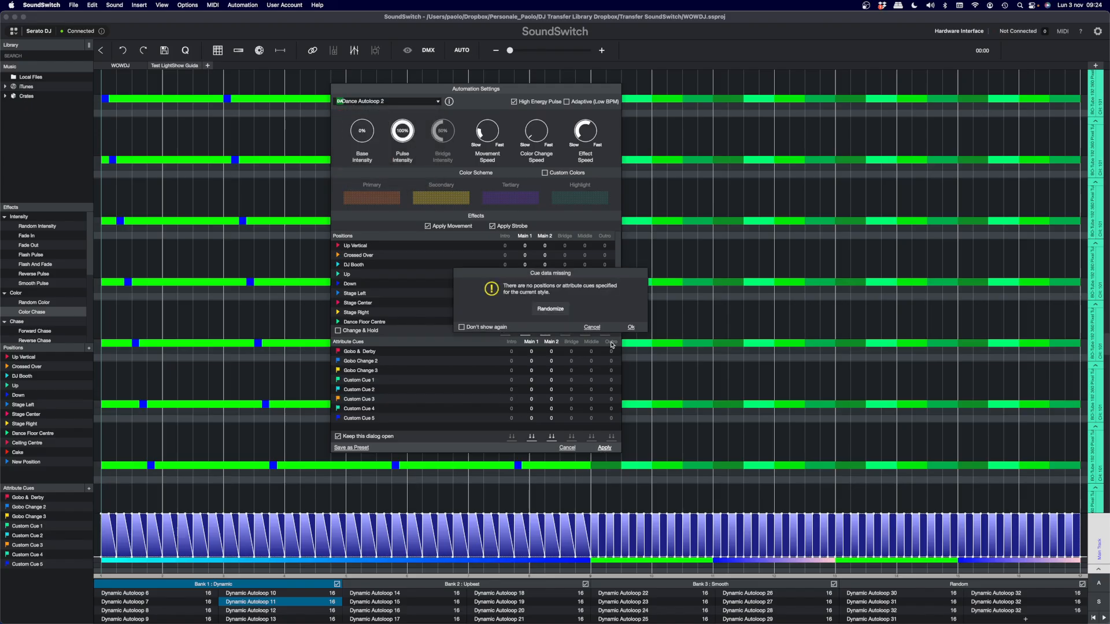
left_click(641, 328)
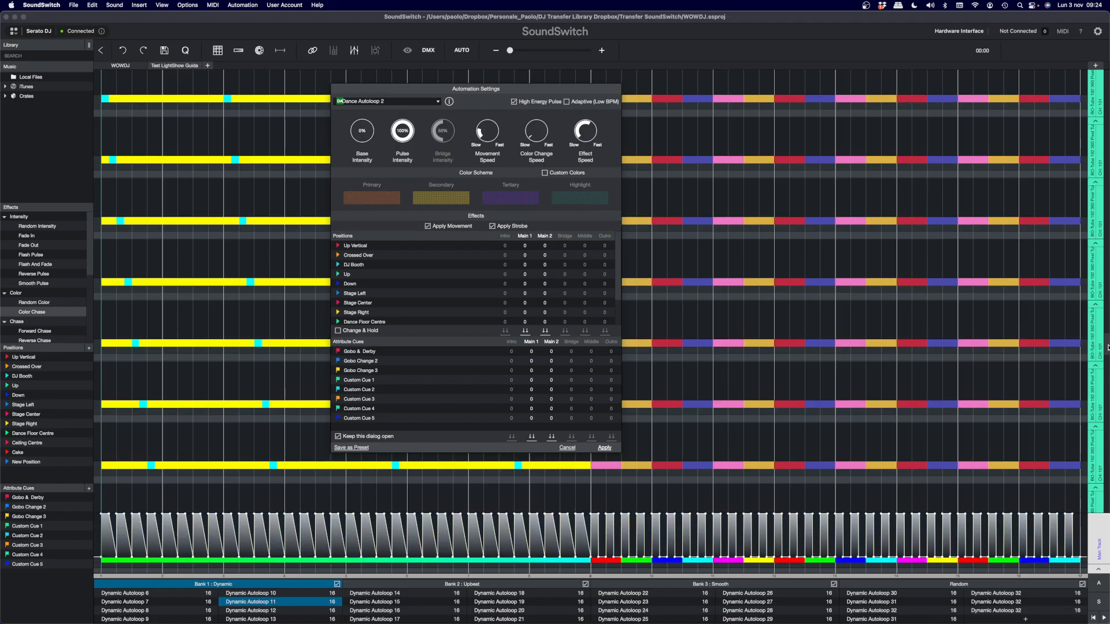
left_click_drag(1107, 347, 1108, 507)
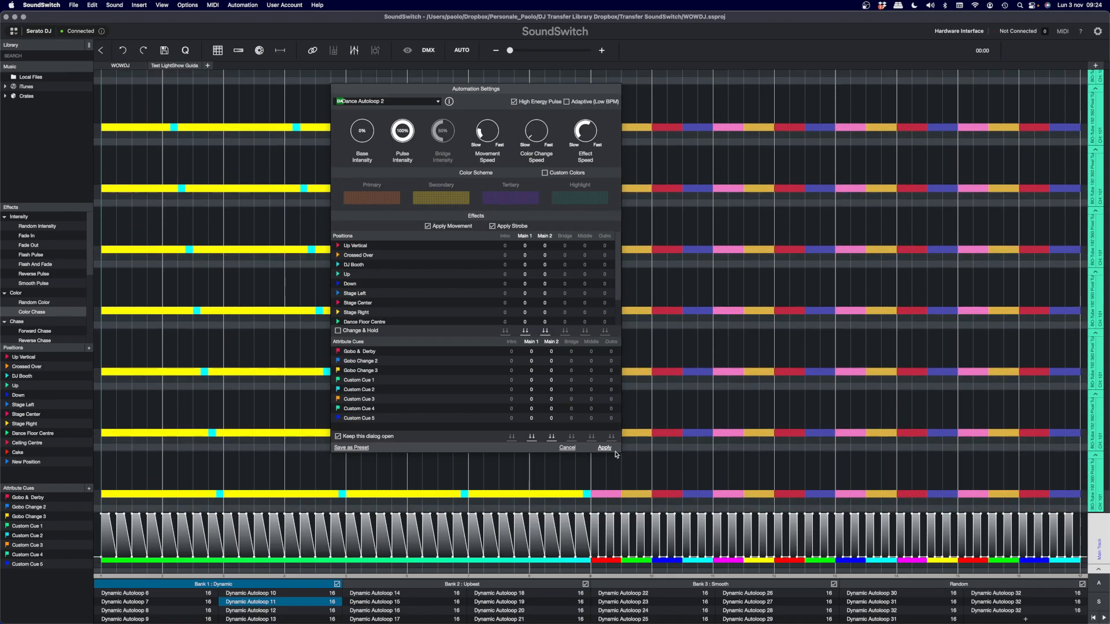
- Switch the automation to Random Color Autoloop 1 and apply it without cue data
left_click(437, 103)
left_click(375, 166)
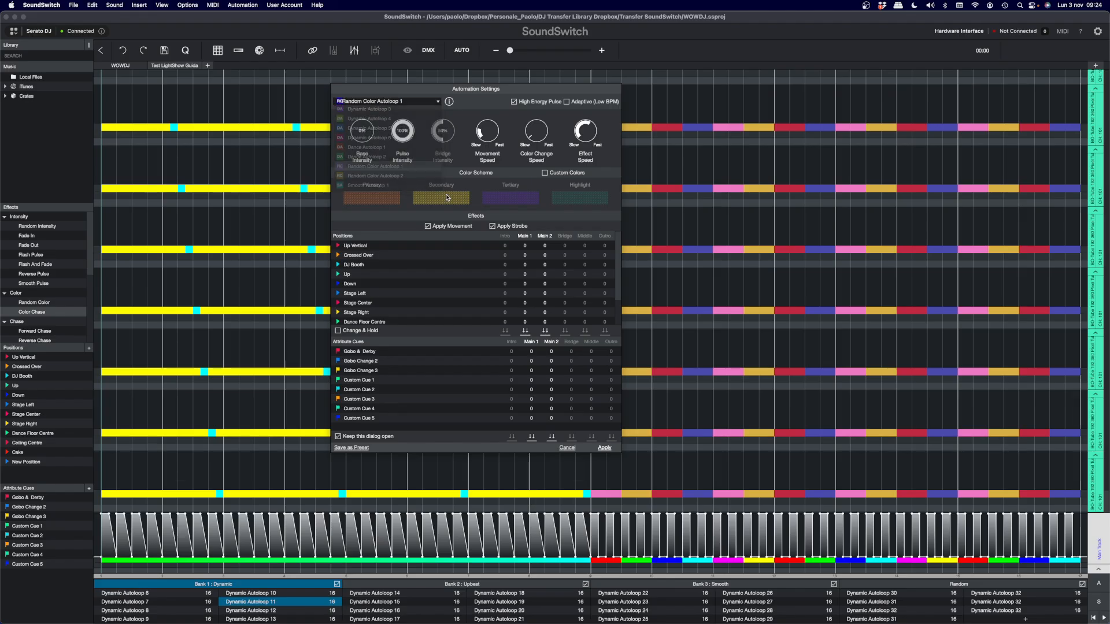
left_click(605, 448)
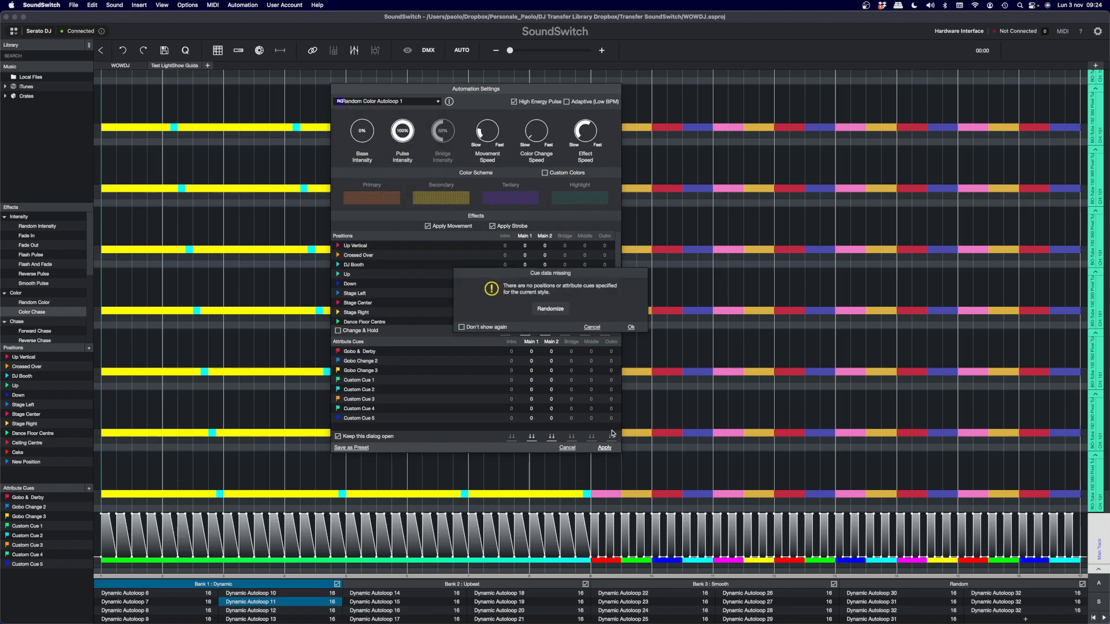
left_click(632, 329)
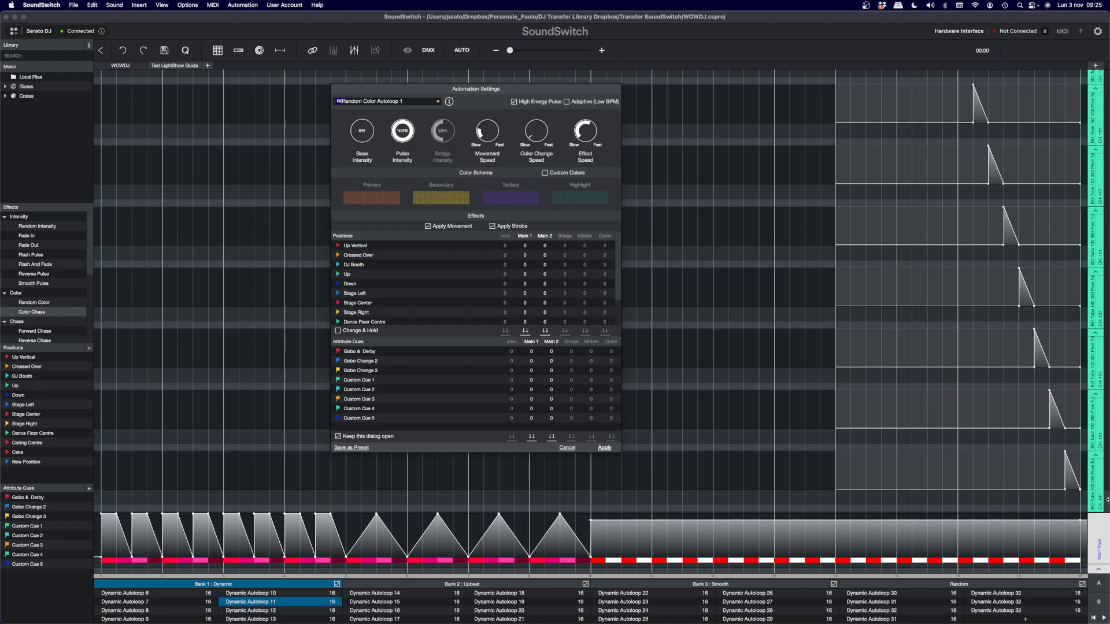
mouse_move(1106, 502)
left_mouse_down()
mouse_move(1102, 210)
mouse_move(1098, 520)
left_mouse_up()
- Apply the Smooth Autoloop 1 style without specifying positions or attribute cues
left_click(442, 104)
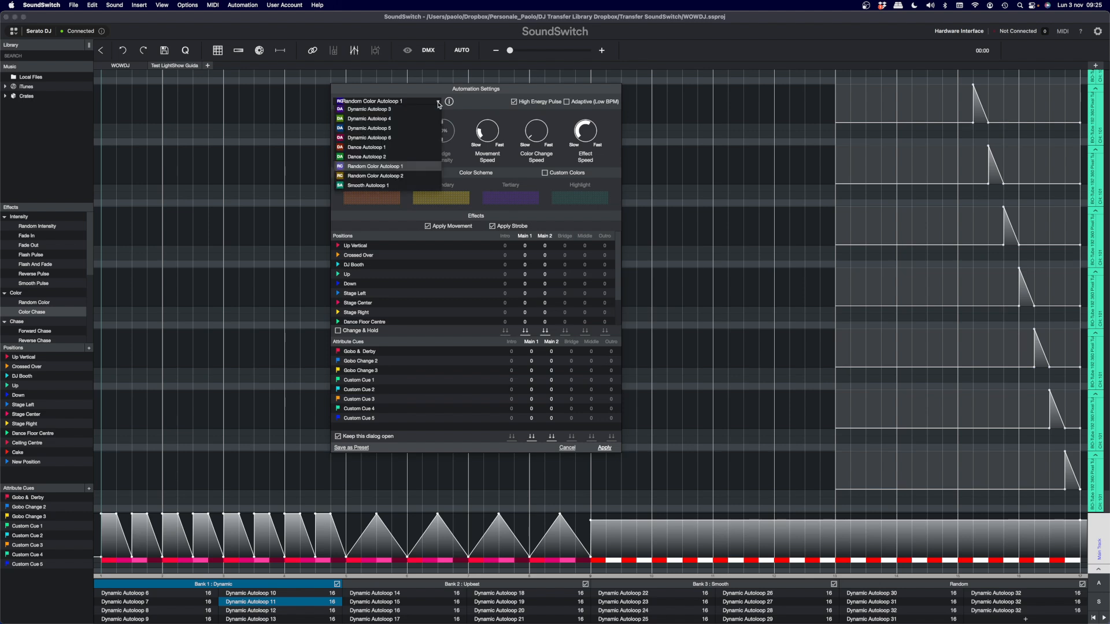
scroll(387, 178, "down", 2)
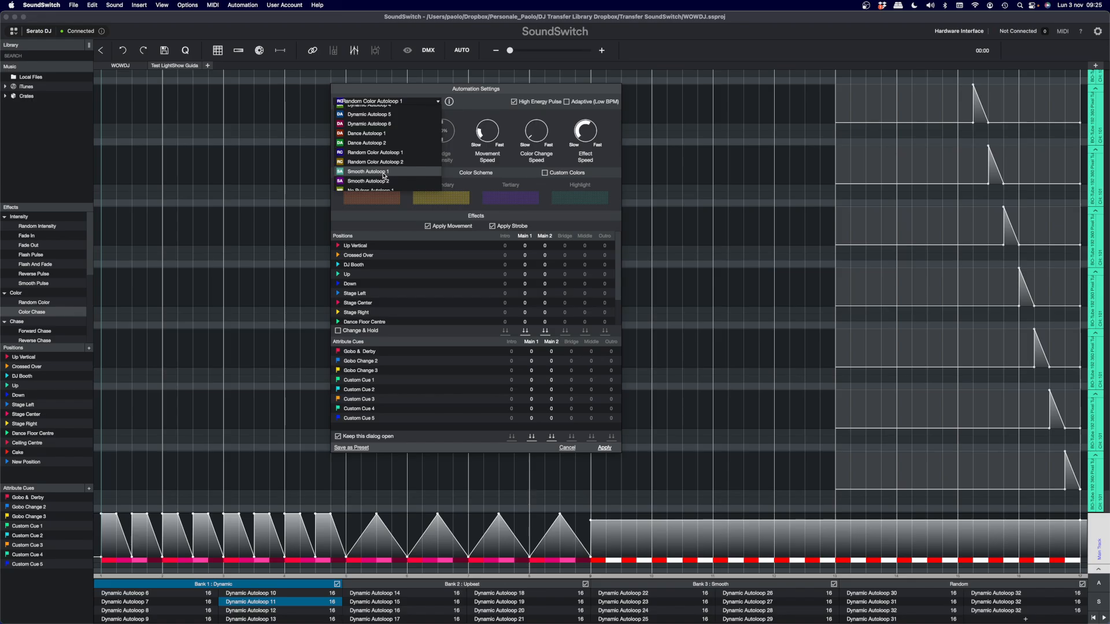
left_click(385, 172)
left_click(604, 448)
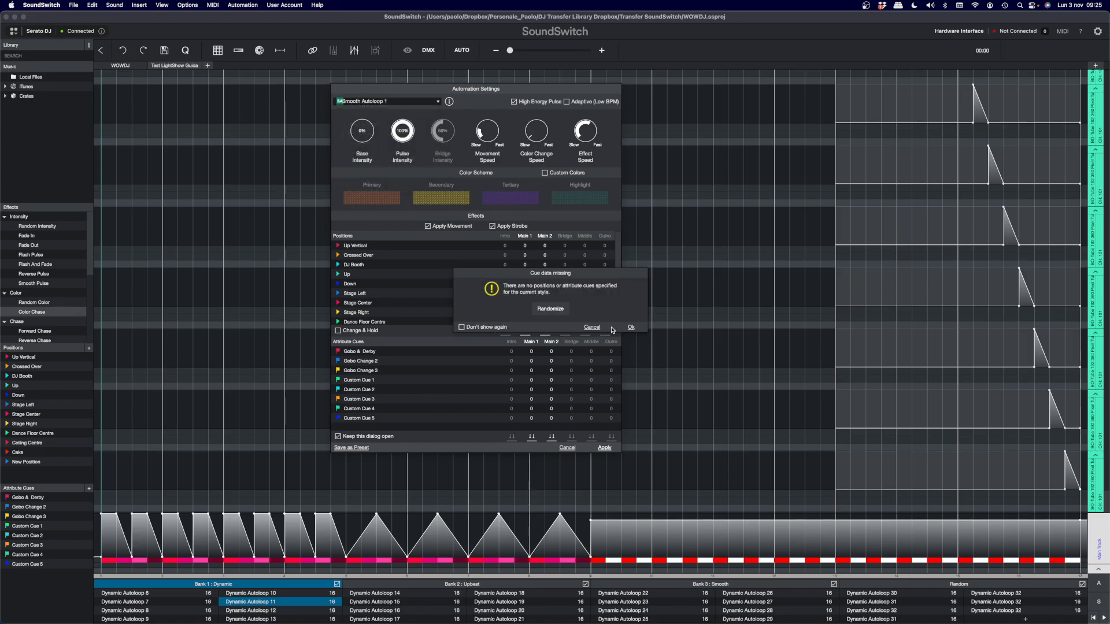
left_click(631, 328)
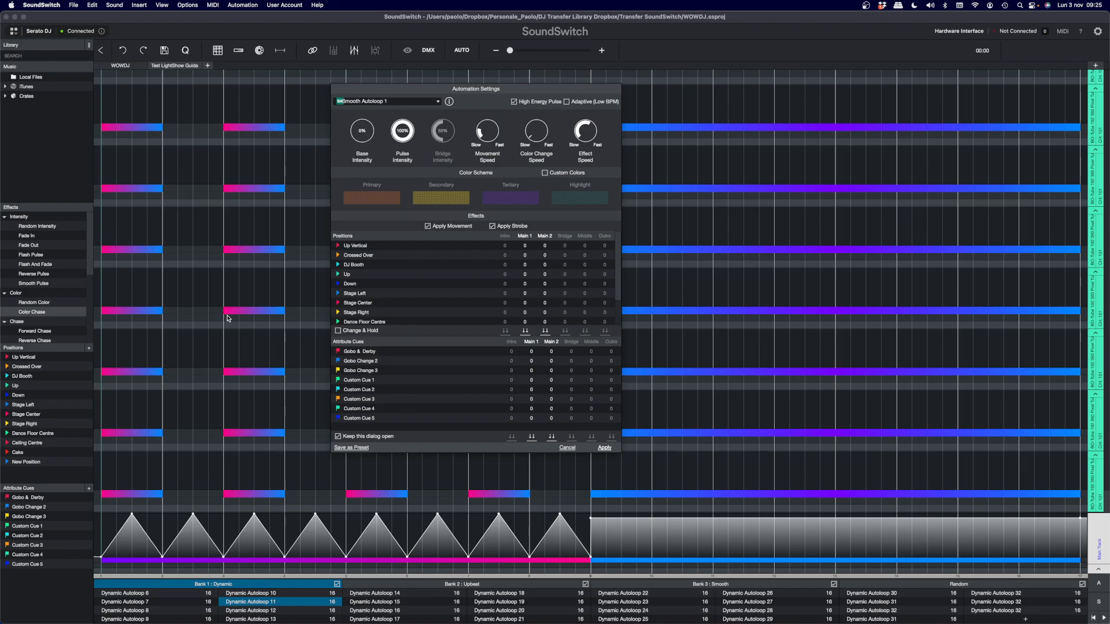
- Examine the short color blocks and the long color transition on a teal fixture track, and close the automation settings
left_click_drag(226, 301, 235, 302)
left_click(231, 312)
left_click_drag(636, 310, 1079, 312)
left_click(771, 277)
left_click(603, 450)
left_click(567, 448)
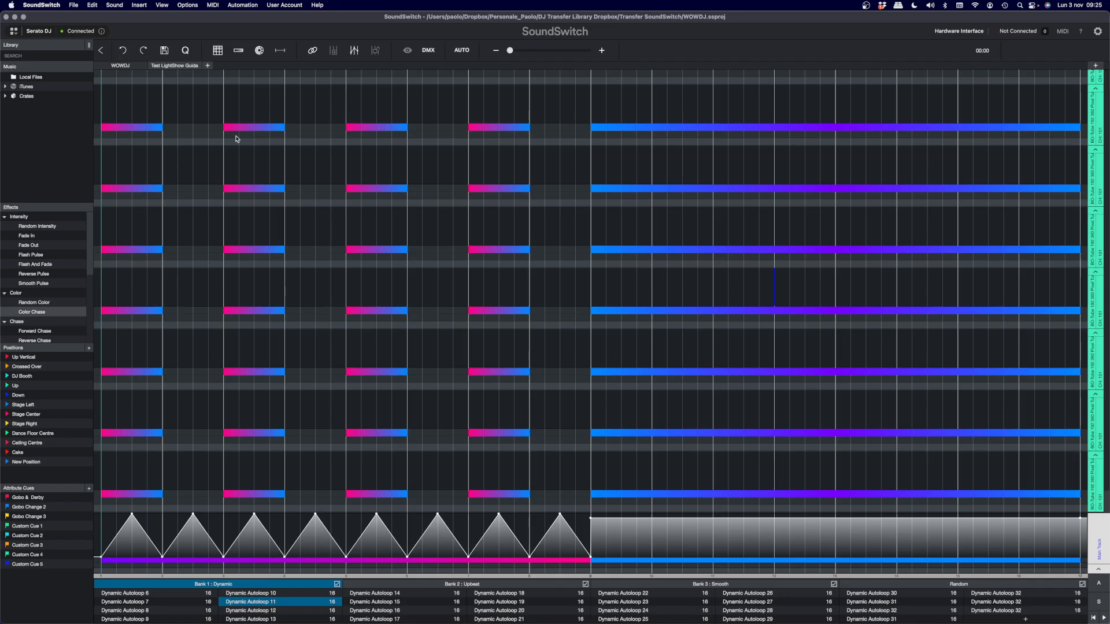
- Open the Color Transition editor for the second color block of a teal fixture track and cancel without changes
left_click(272, 130)
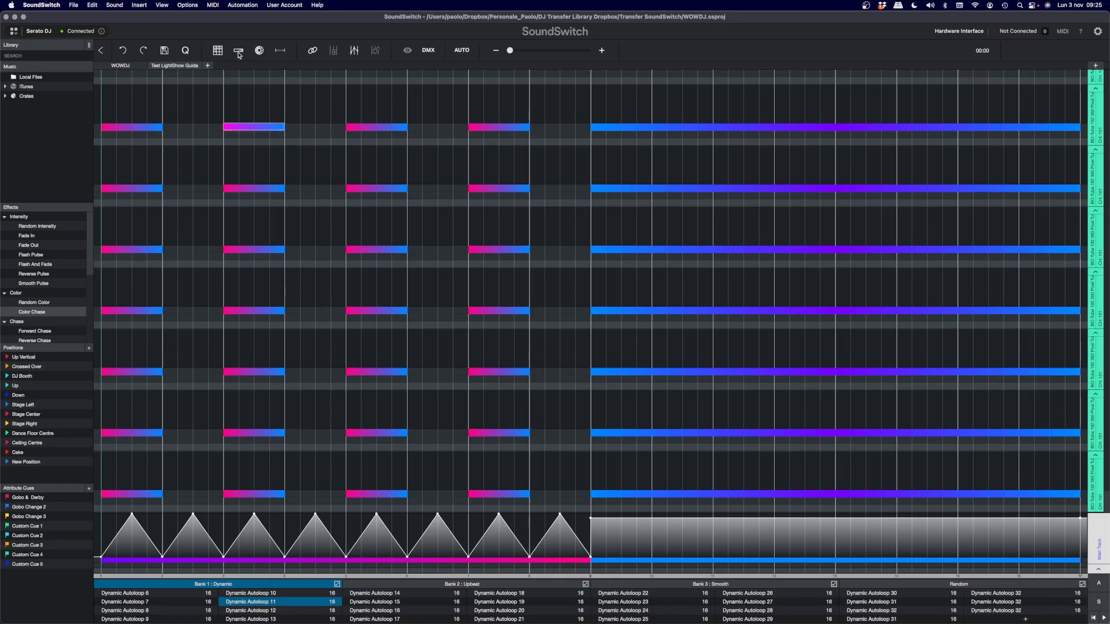
left_click(238, 51)
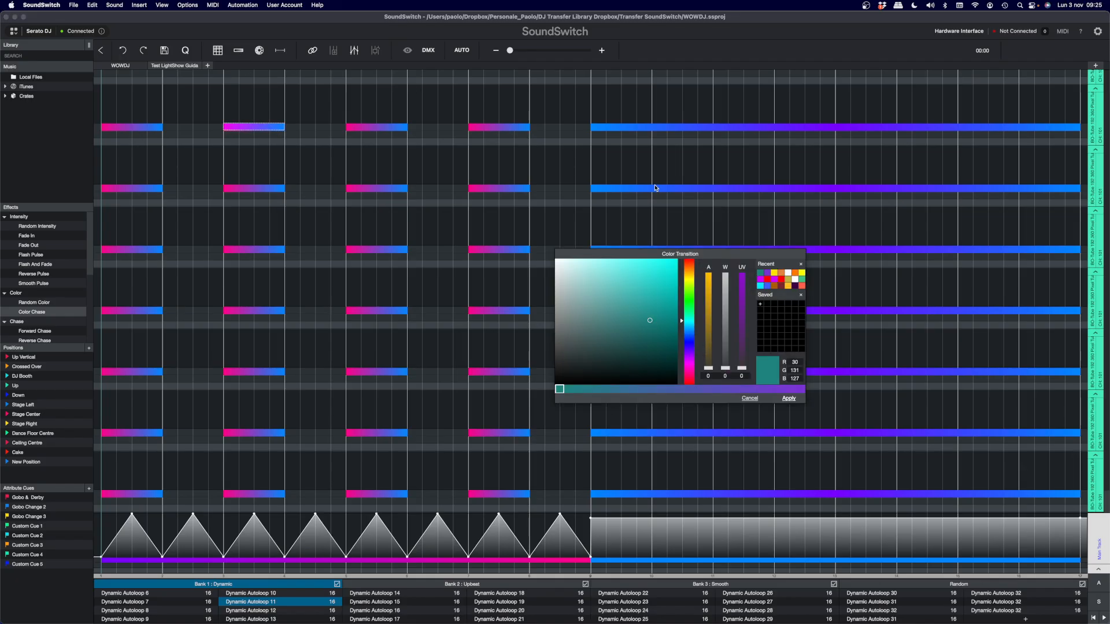
left_click(749, 399)
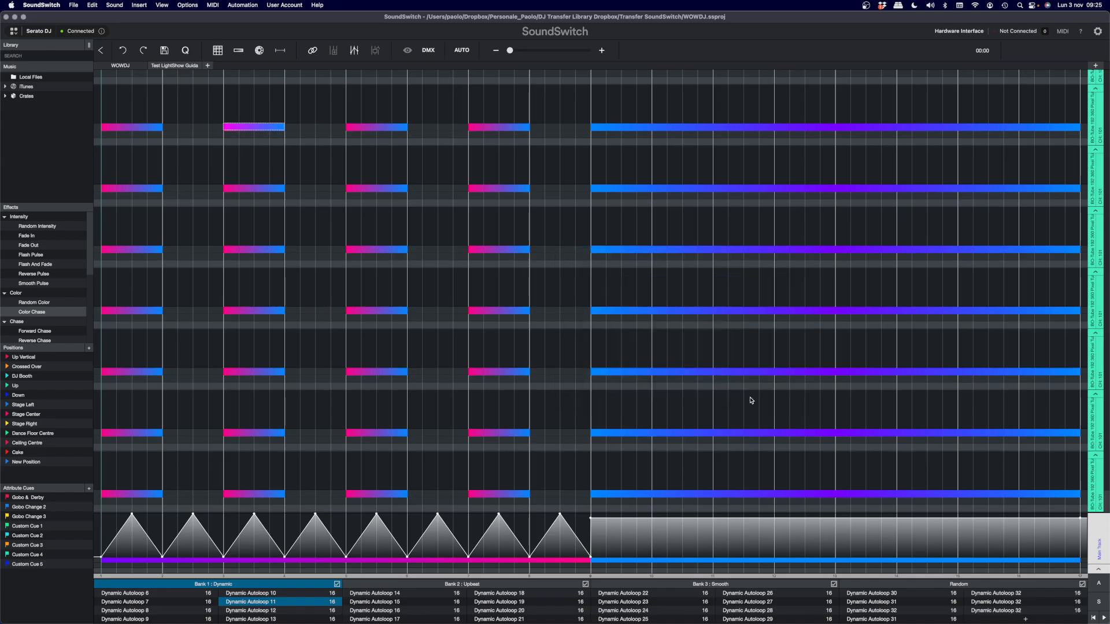
- Reopen the automation settings and apply the Smooth Autoloop 2 style without cues
left_click(460, 50)
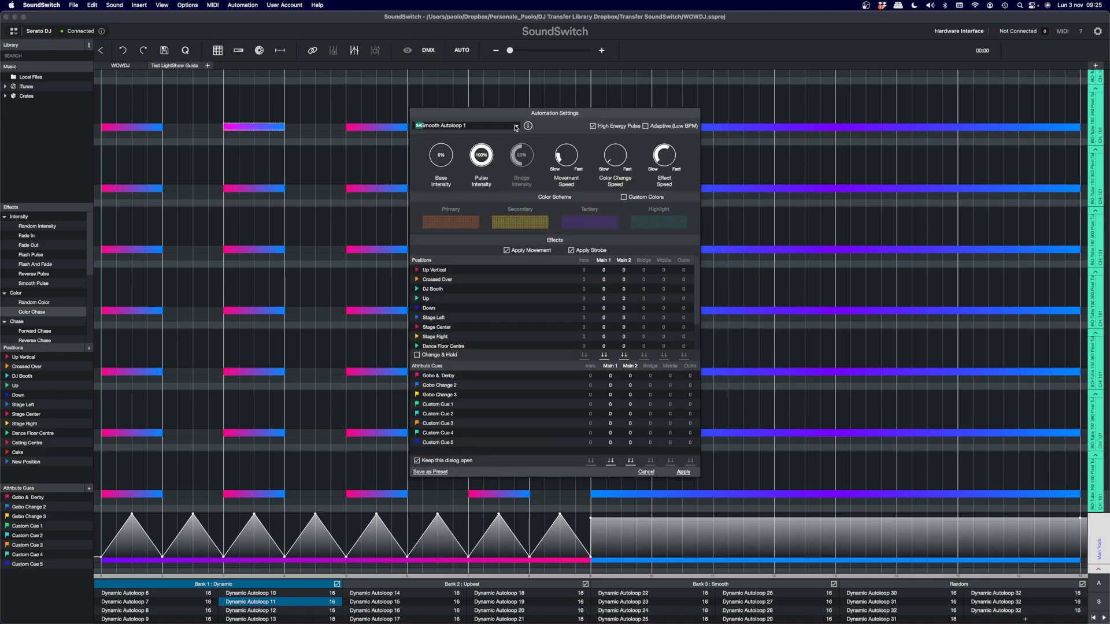
left_click(516, 126)
scroll(468, 197, "down", 1)
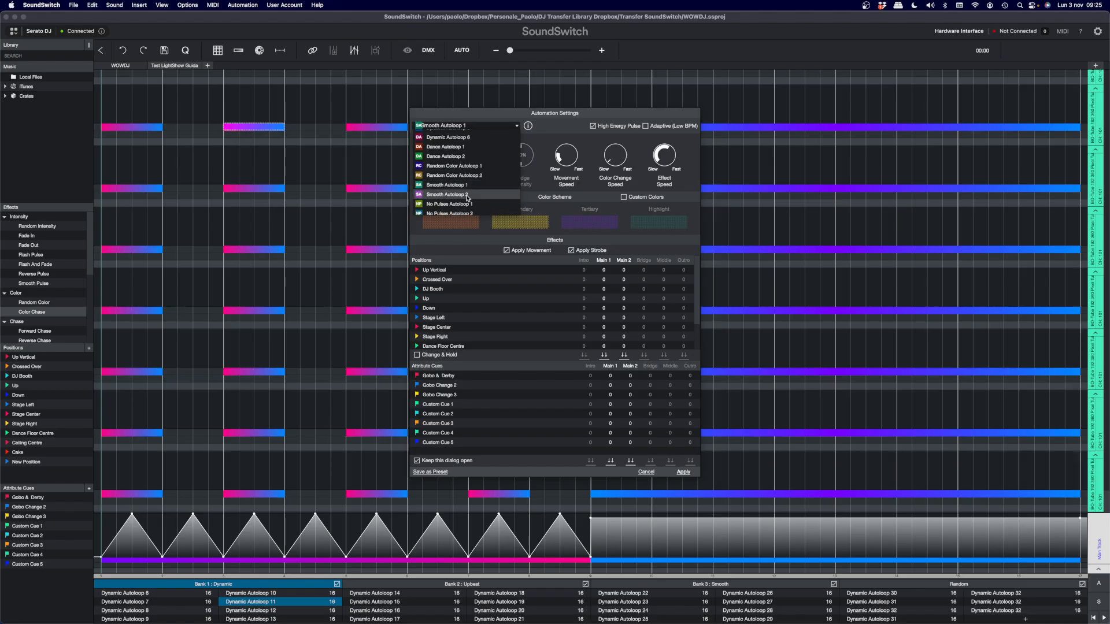
left_click(465, 195)
left_click(683, 472)
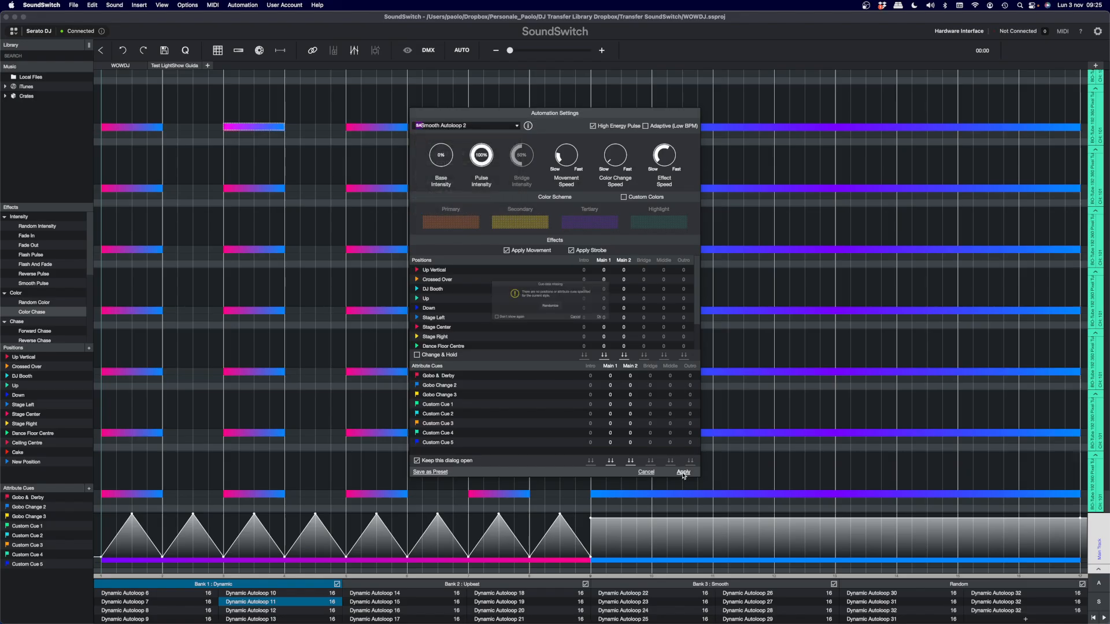
left_click(630, 327)
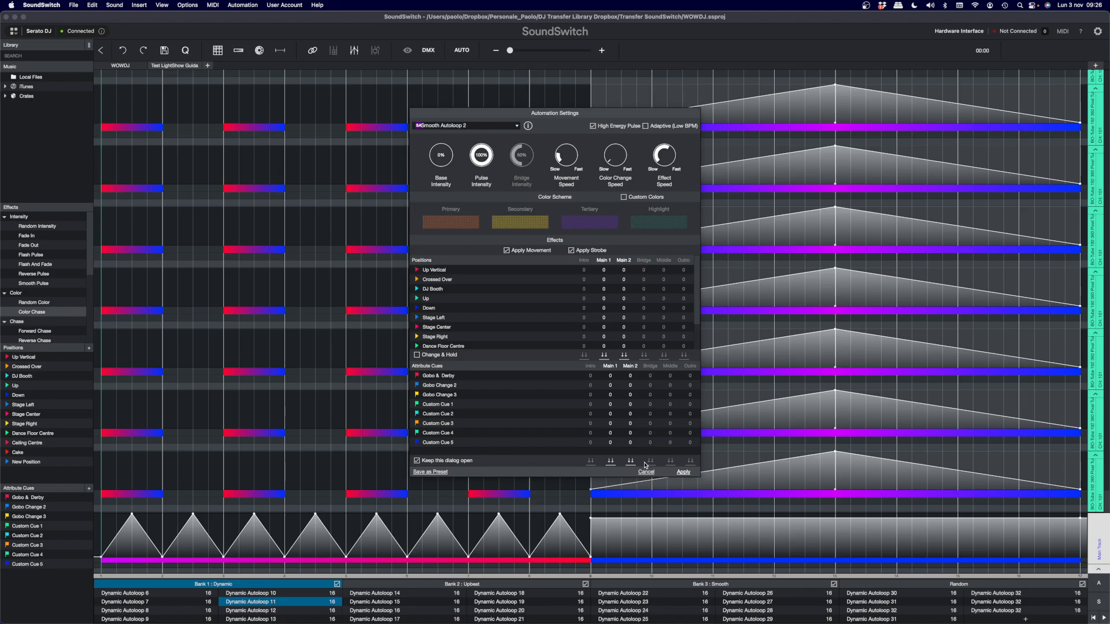
- Uncover the teal tracks and highlight the rising and falling intensity halves in the second part of one fixture track
left_click_drag(654, 113, 433, 140)
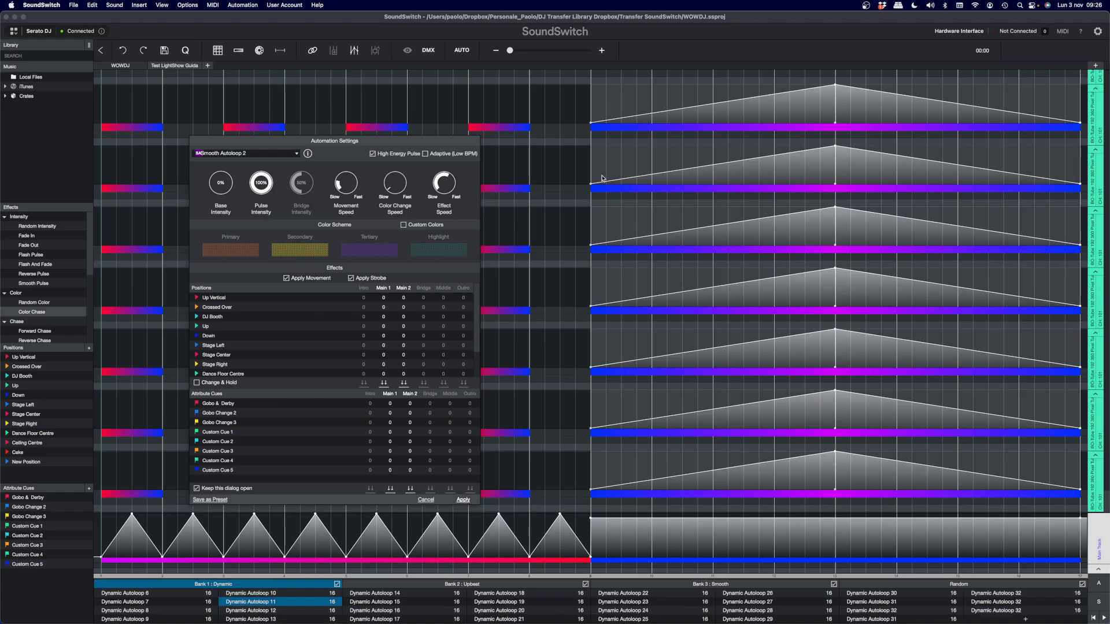
left_click_drag(601, 174, 1045, 175)
left_click(595, 156)
left_click_drag(596, 162, 836, 156)
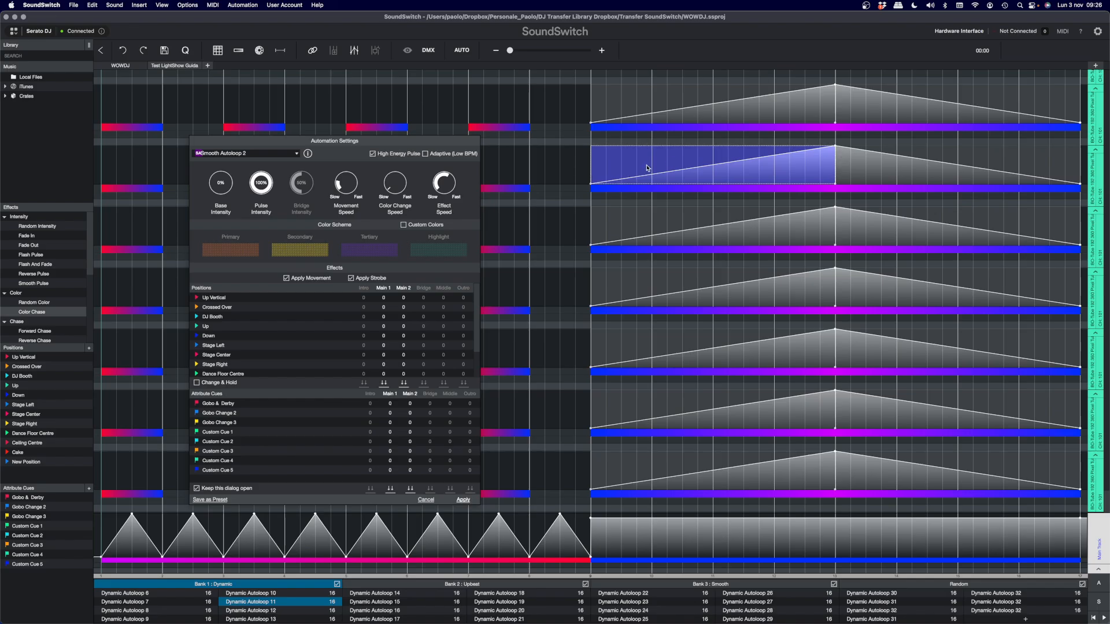
left_click_drag(839, 156, 1076, 167)
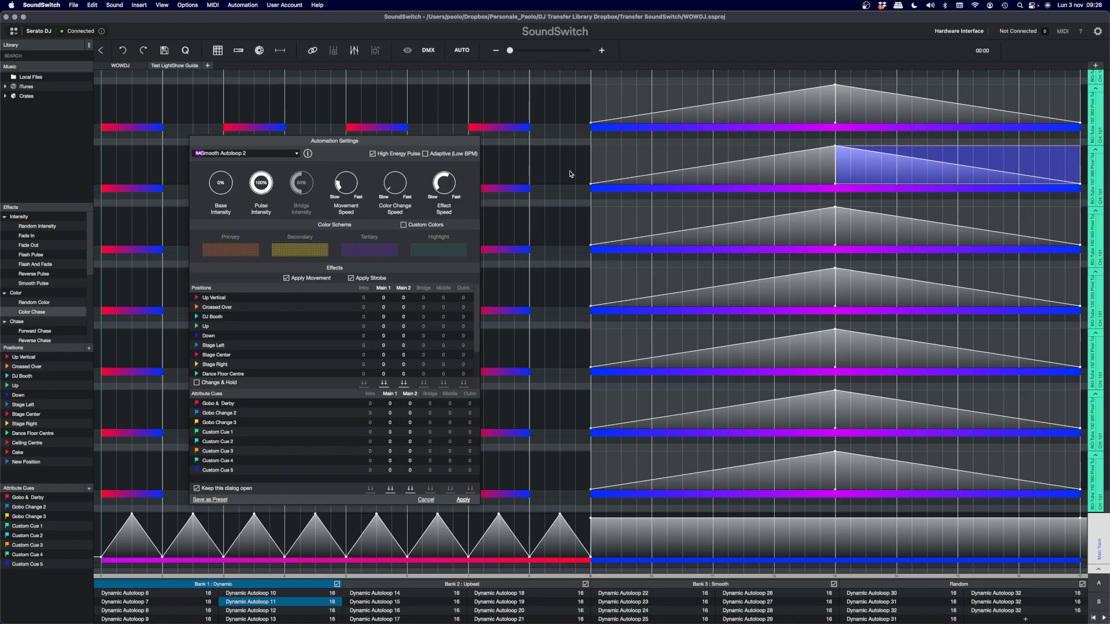
- Apply the No Pulses Autoloop 1 style without cues and highlight the full Main Track intensity
left_click(296, 154)
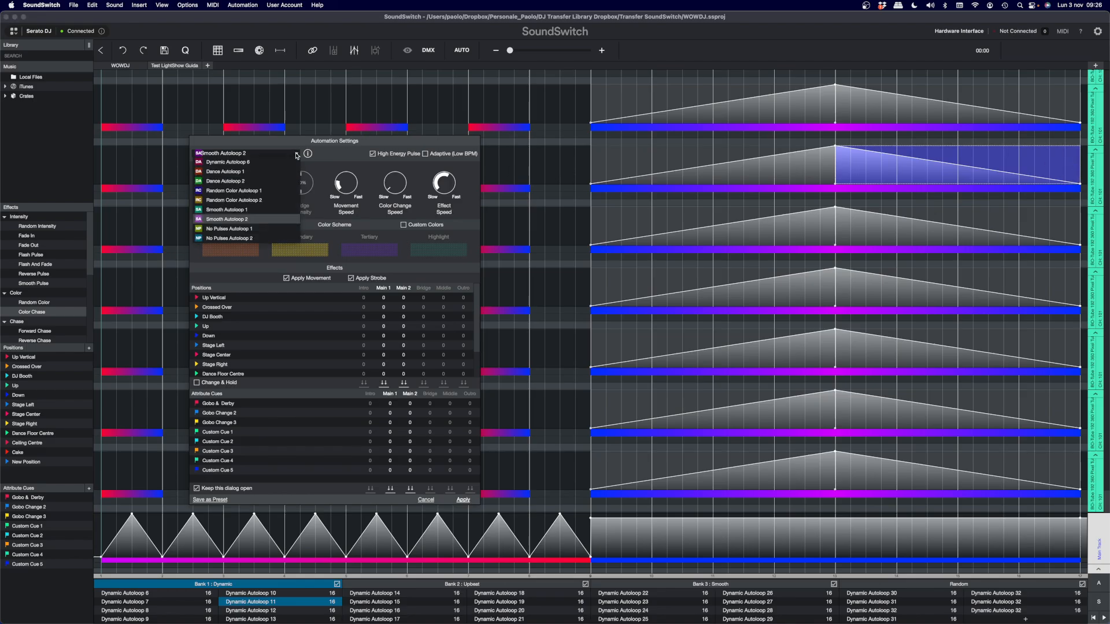
left_click(258, 213)
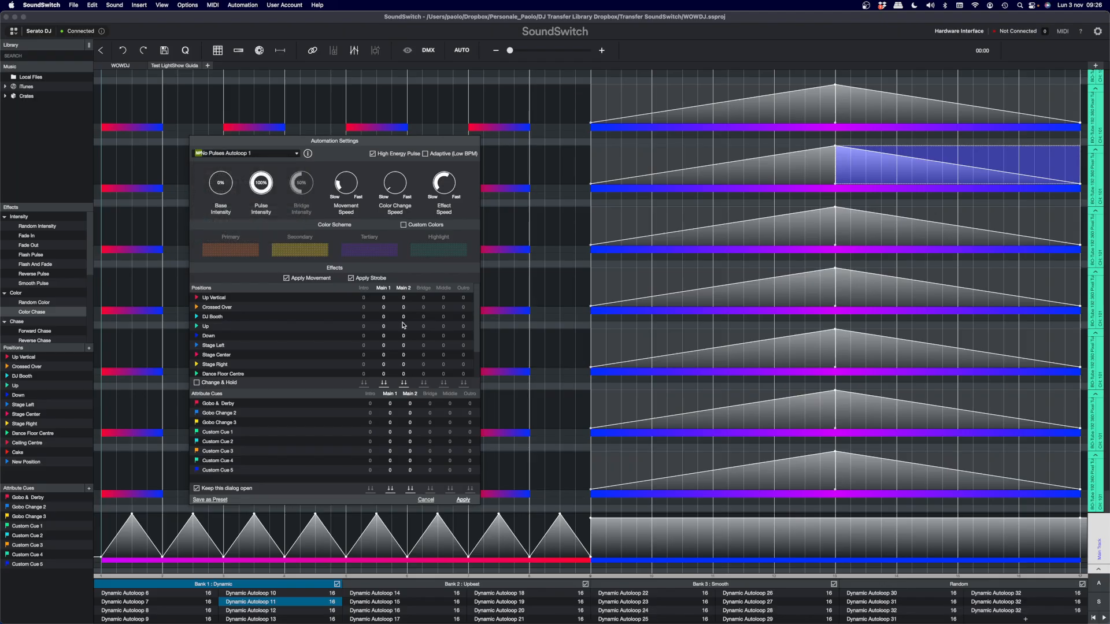
left_click(465, 501)
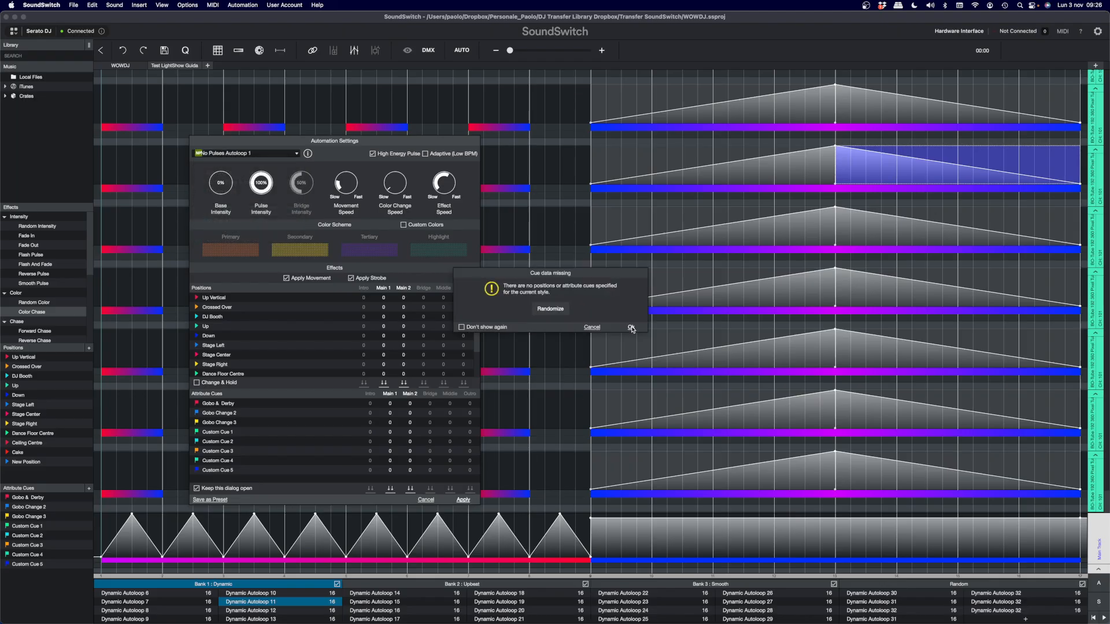
left_click(631, 328)
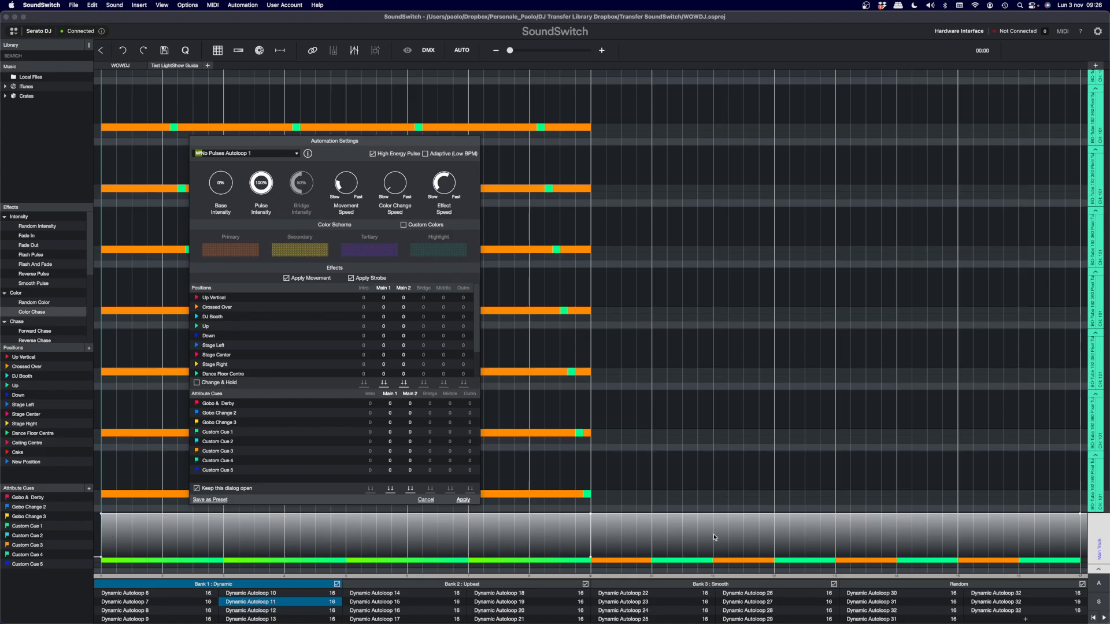
left_click_drag(1080, 534, 100, 532)
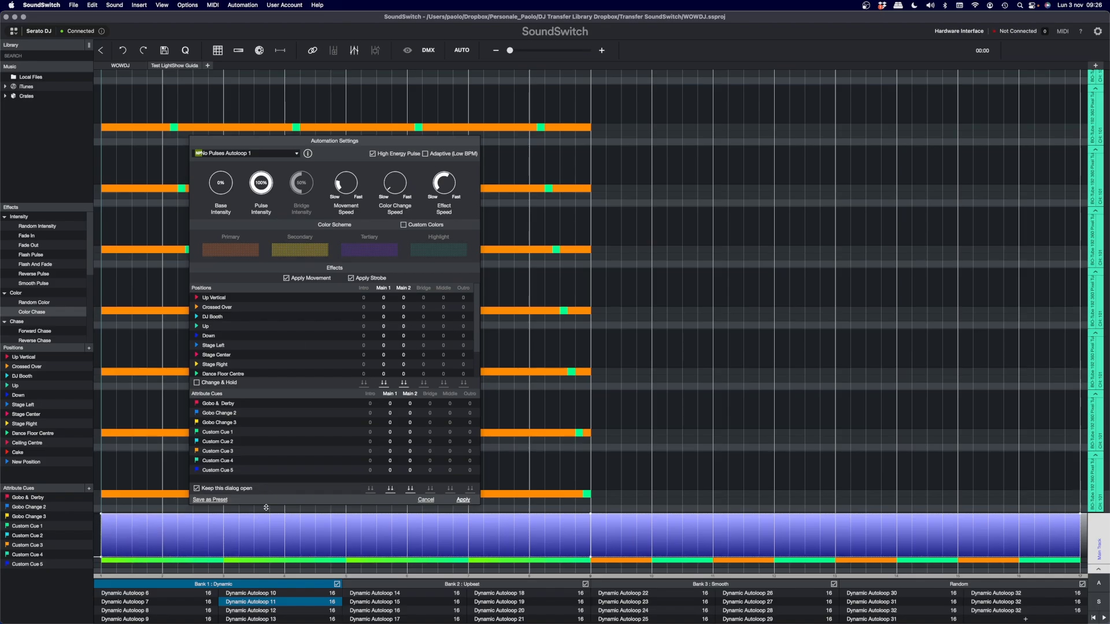
- Apply the No Pulses Autoloop 2 style without cues and highlight the second half of the Main Track intensity
left_click(298, 155)
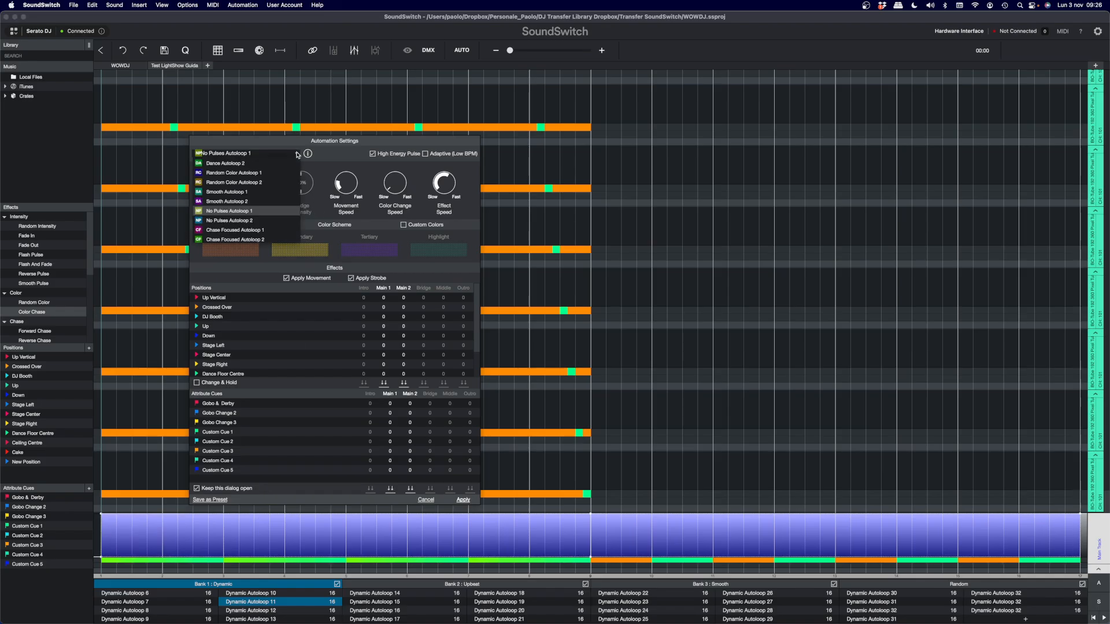
left_click(246, 218)
left_click(462, 500)
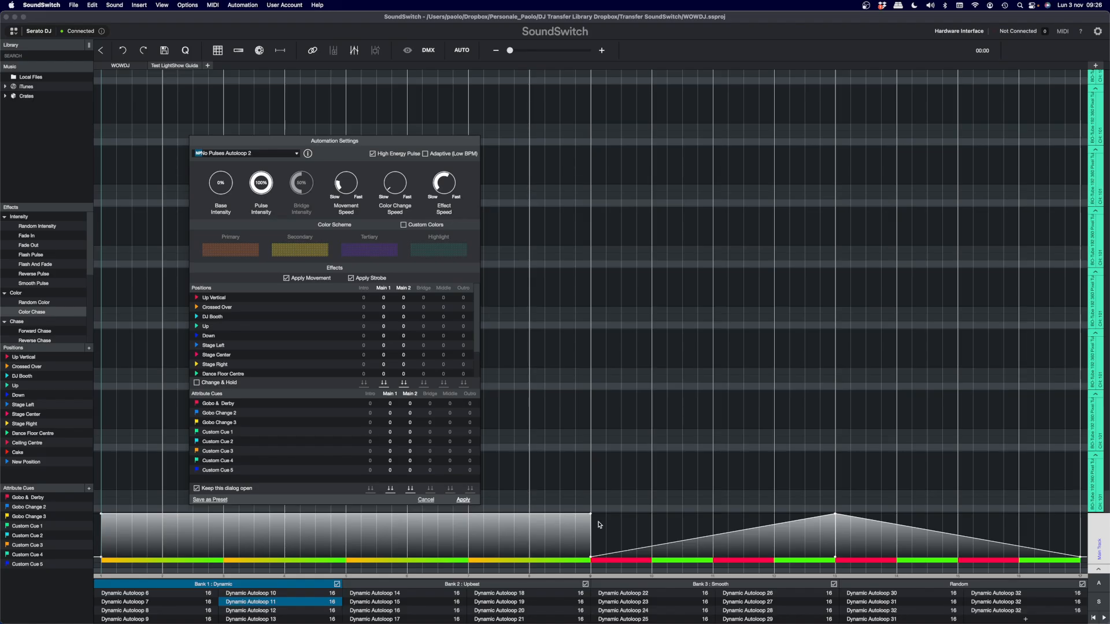
left_click_drag(599, 525, 1078, 525)
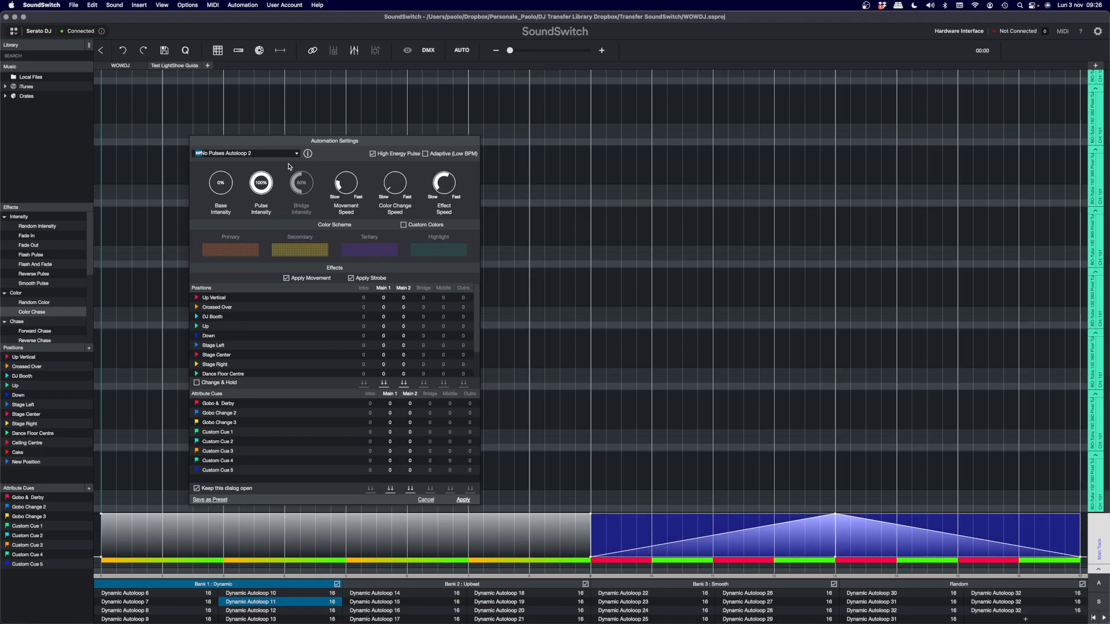
- Apply the Chase Focused Autoloop 1 style without specifying any position or attribute cues
left_click(292, 154)
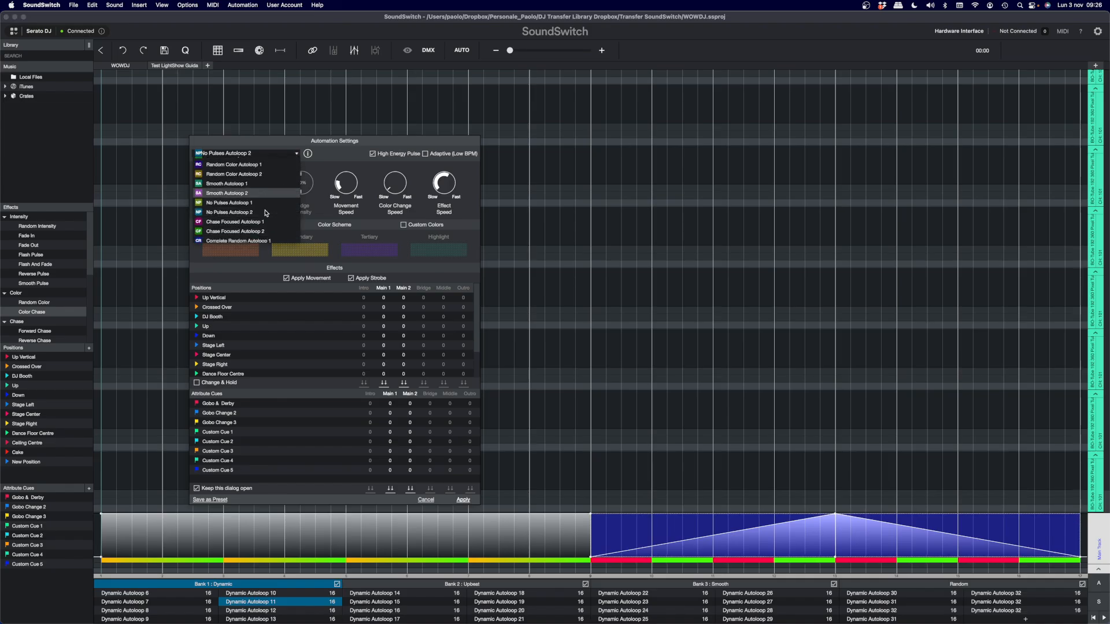
left_click(254, 222)
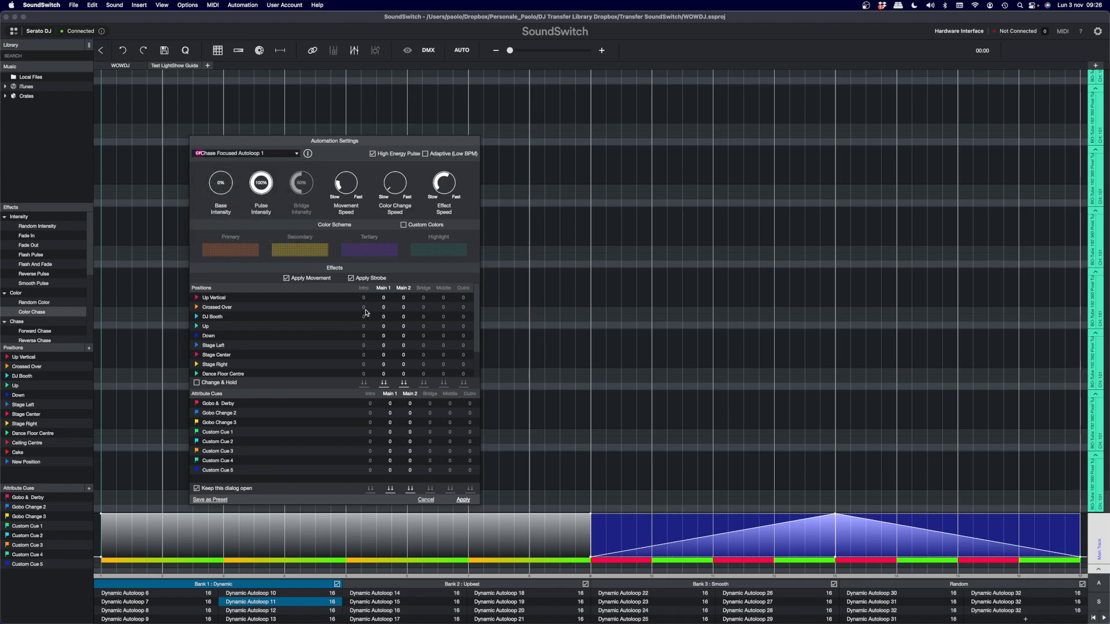
left_click(460, 501)
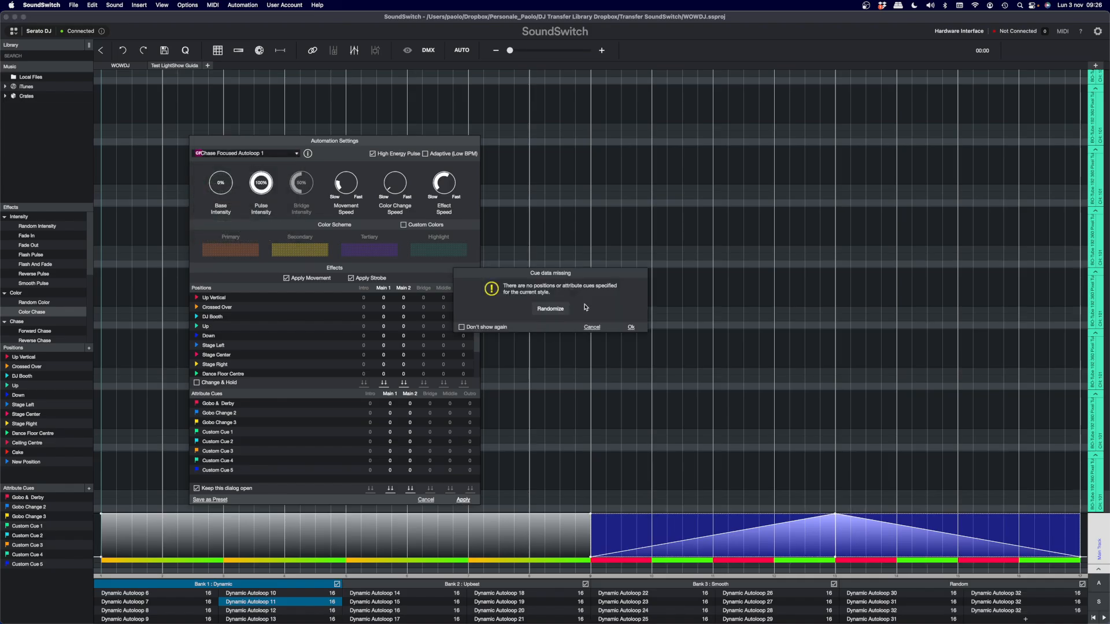
left_click(631, 327)
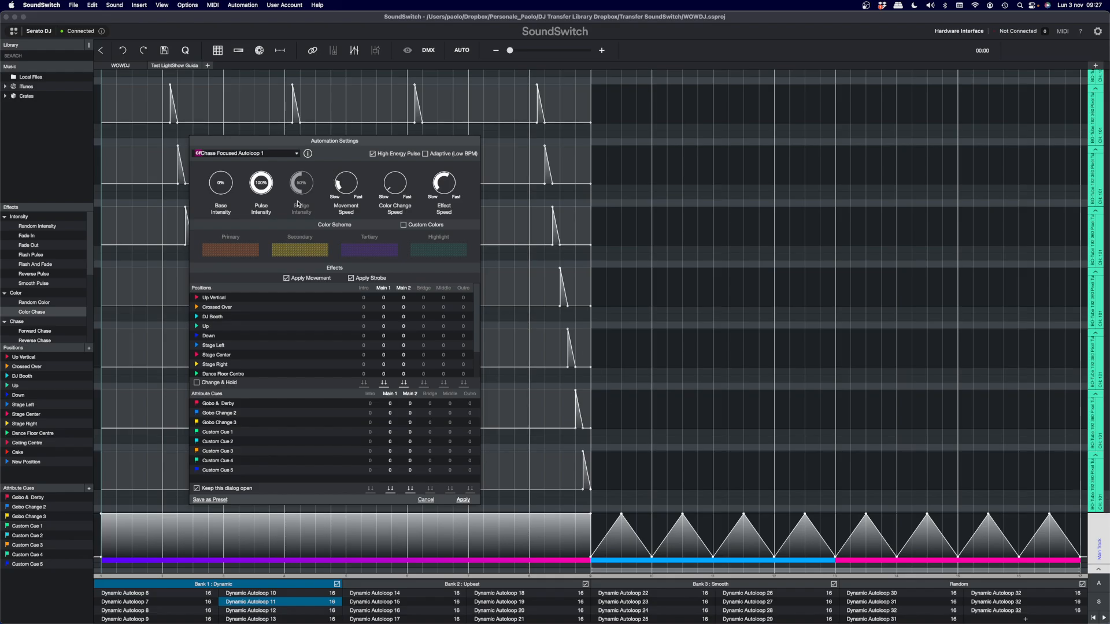
- Switch the automation style to Chase Focused Autoloop 2 and apply it without cues
left_click(293, 155)
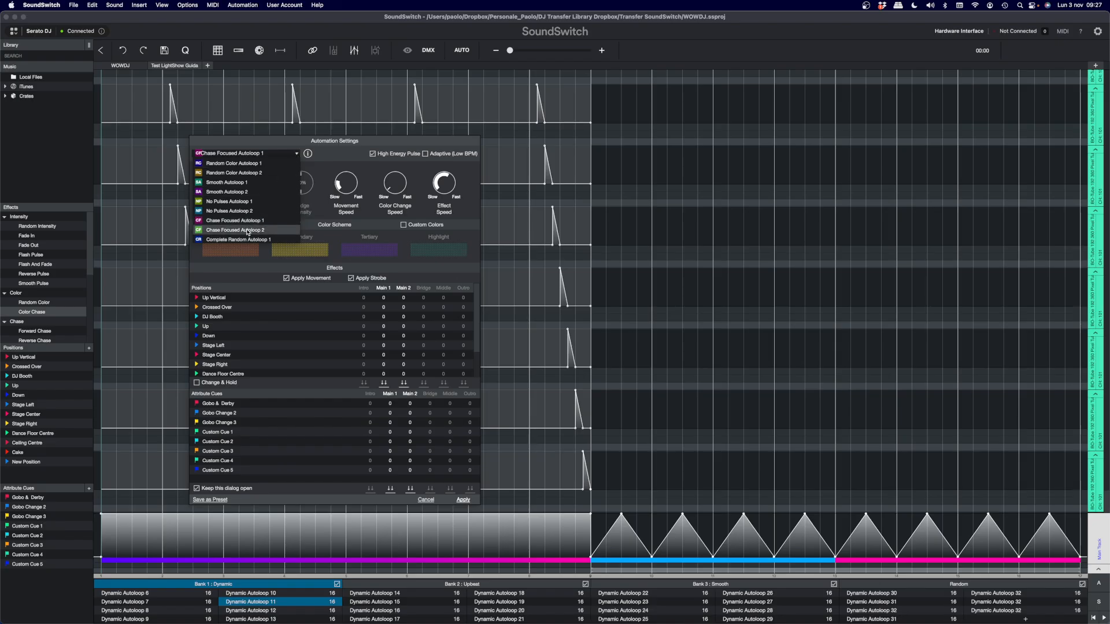
left_click(251, 231)
left_click(463, 499)
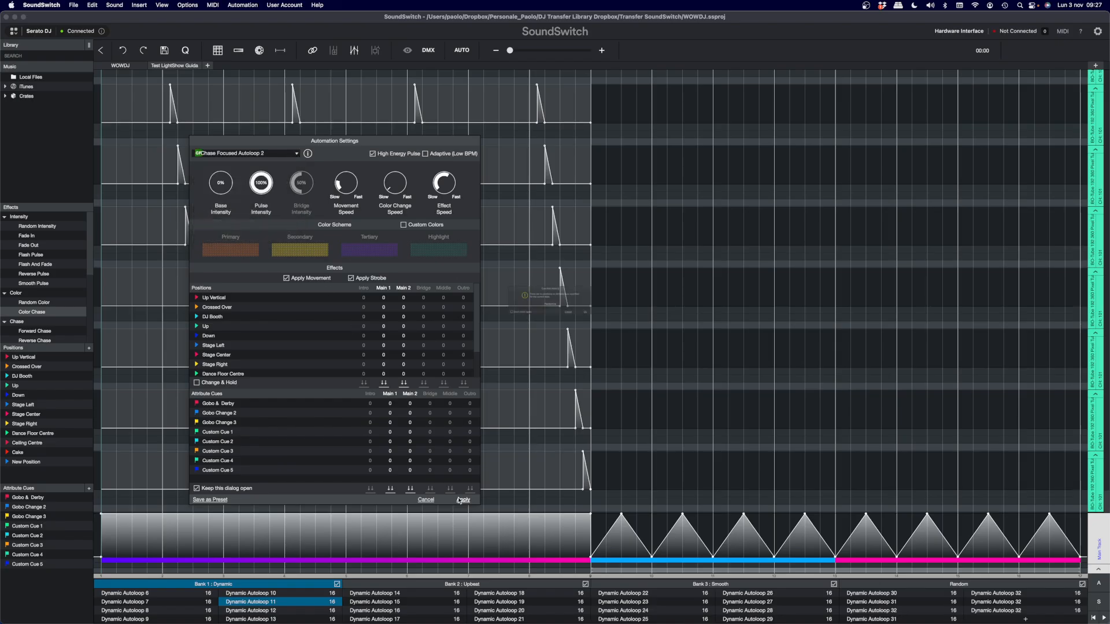
left_click(631, 327)
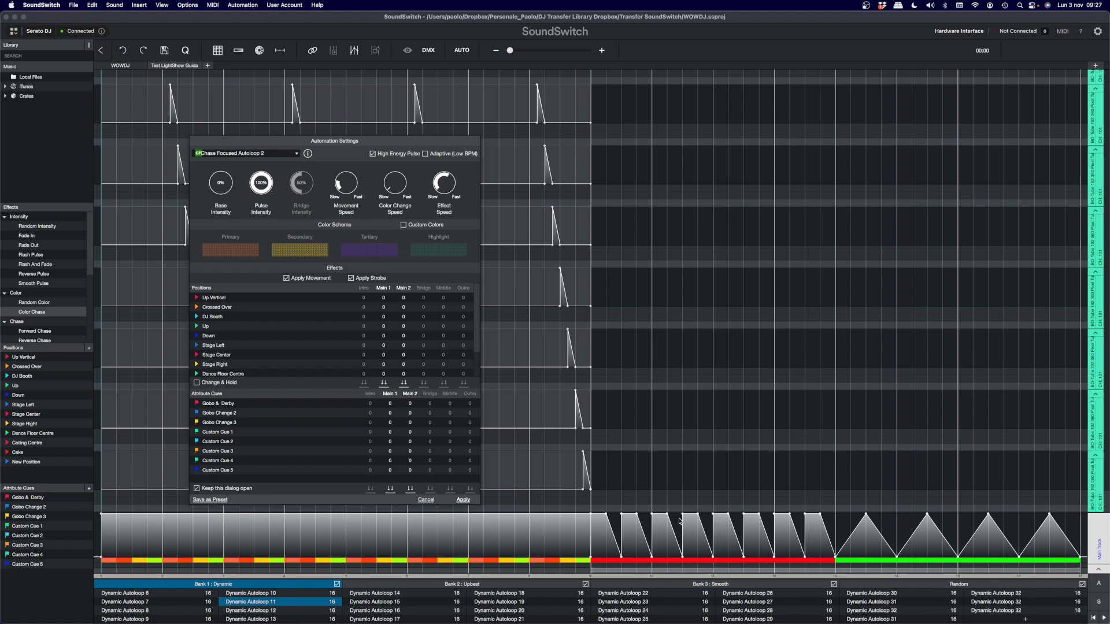
- Apply the Complete Random Autoloop 1 style without cues and highlight the intensity ramps in both halves of the Main Track
left_click(297, 154)
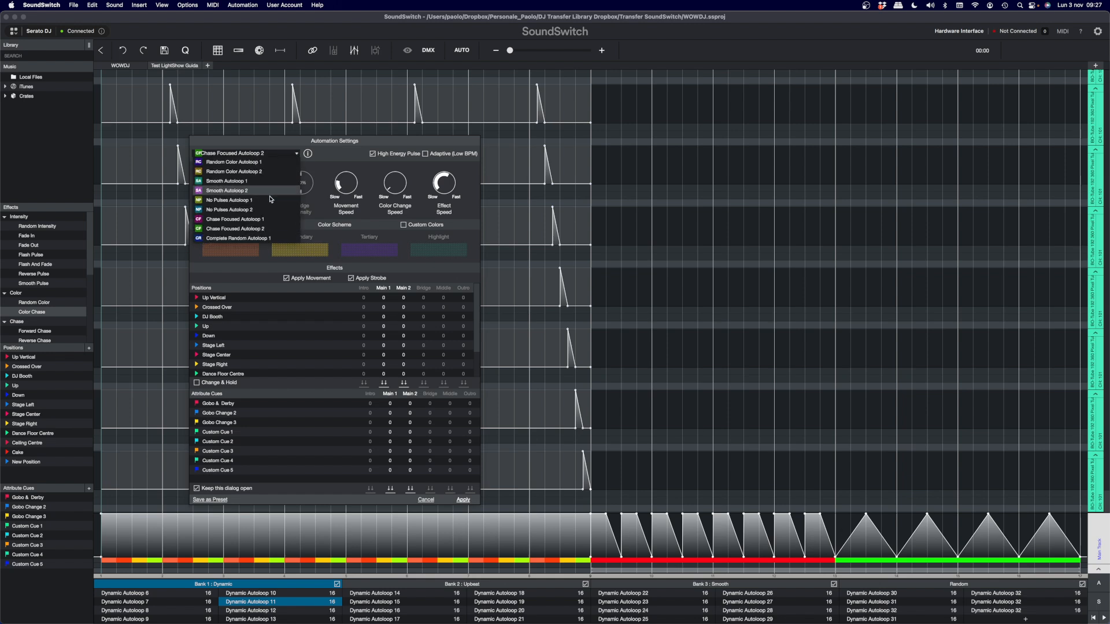
left_click(254, 238)
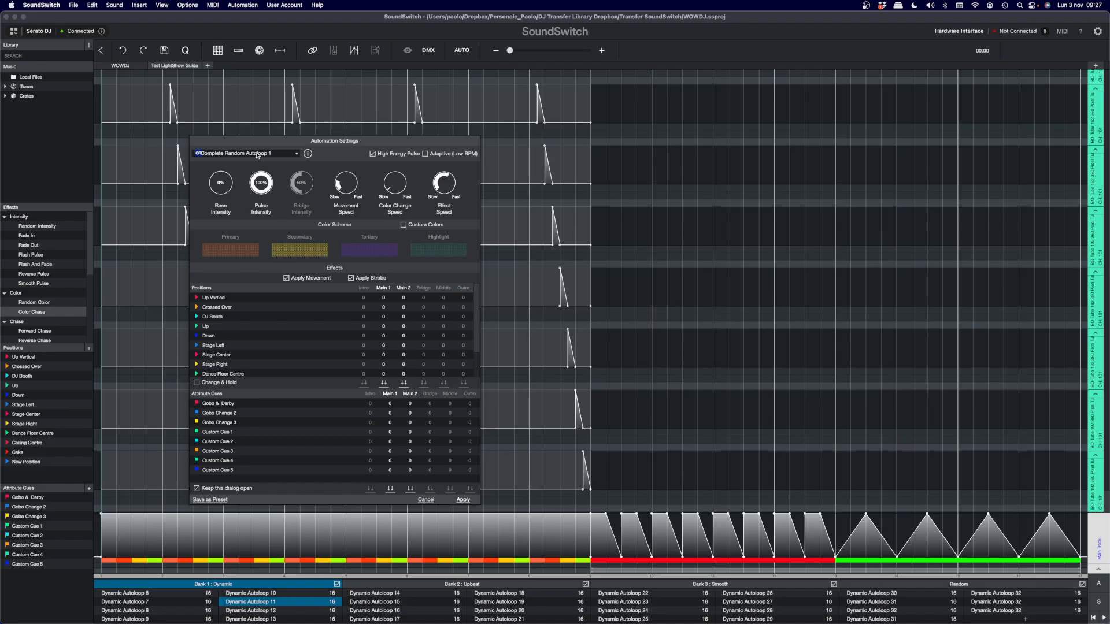
left_click(463, 500)
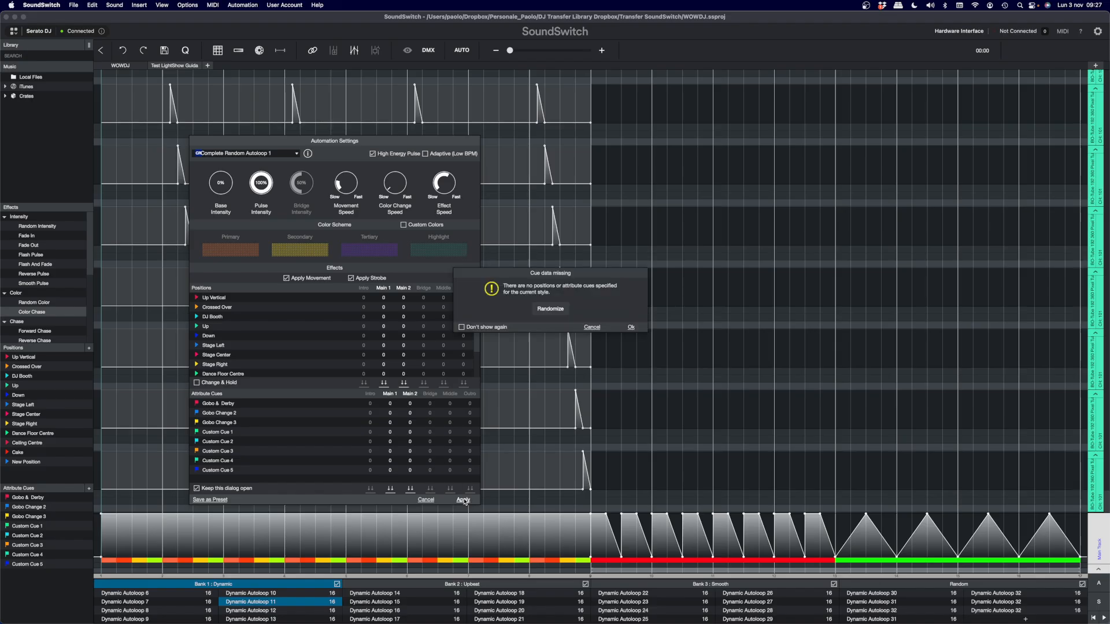
left_click(636, 328)
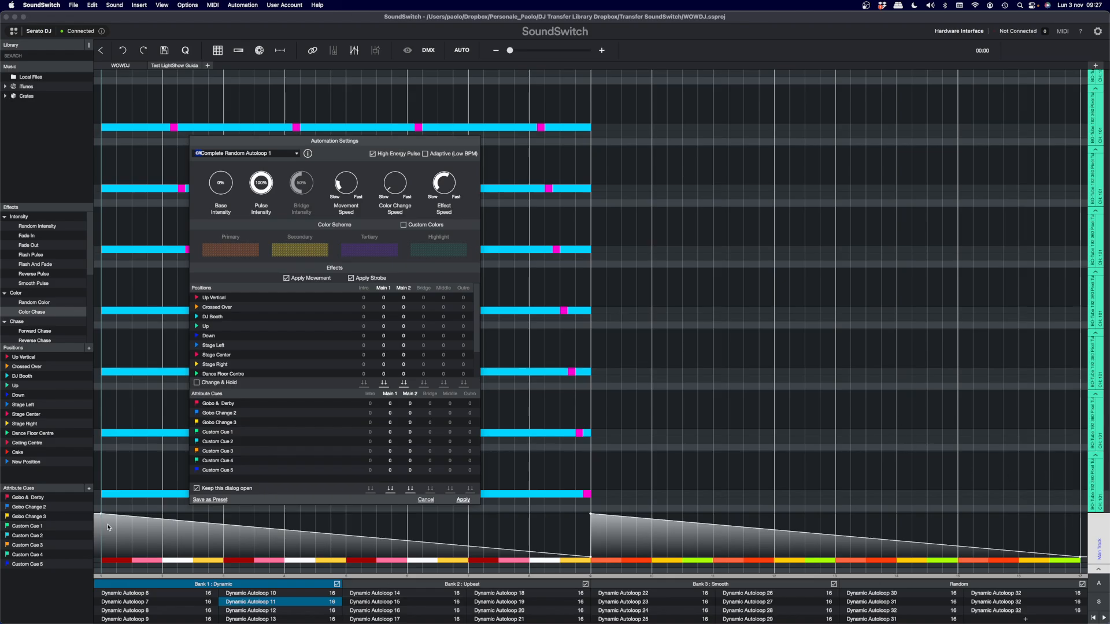
left_click_drag(108, 527, 453, 532)
left_click_drag(598, 535, 1077, 536)
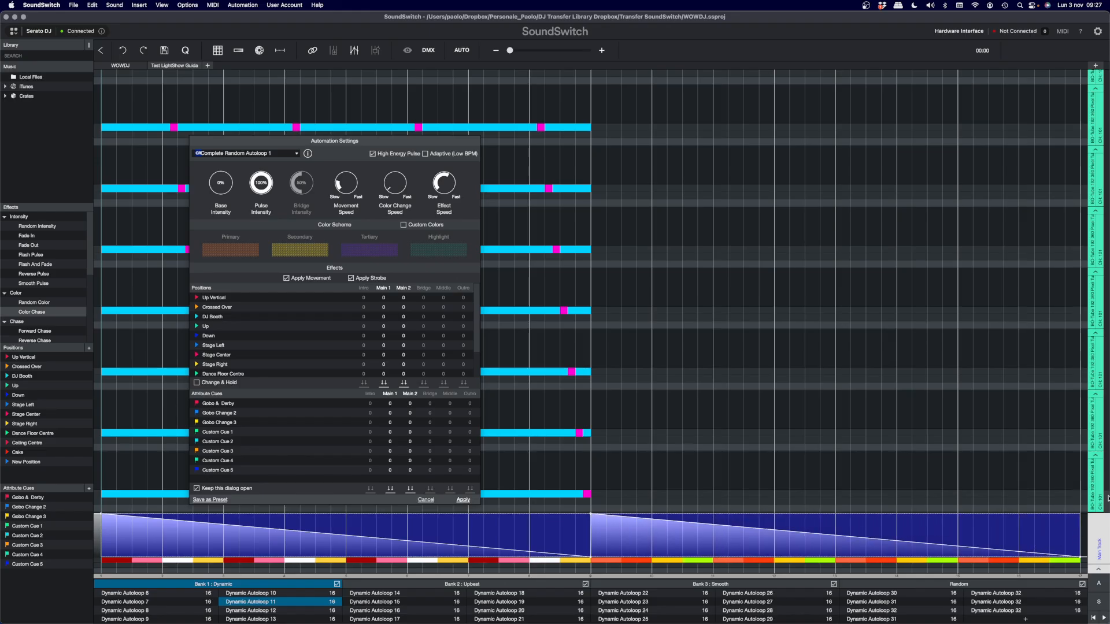
mouse_move(1107, 498)
left_mouse_down()
mouse_move(1109, 141)
mouse_move(1108, 492)
left_mouse_up()
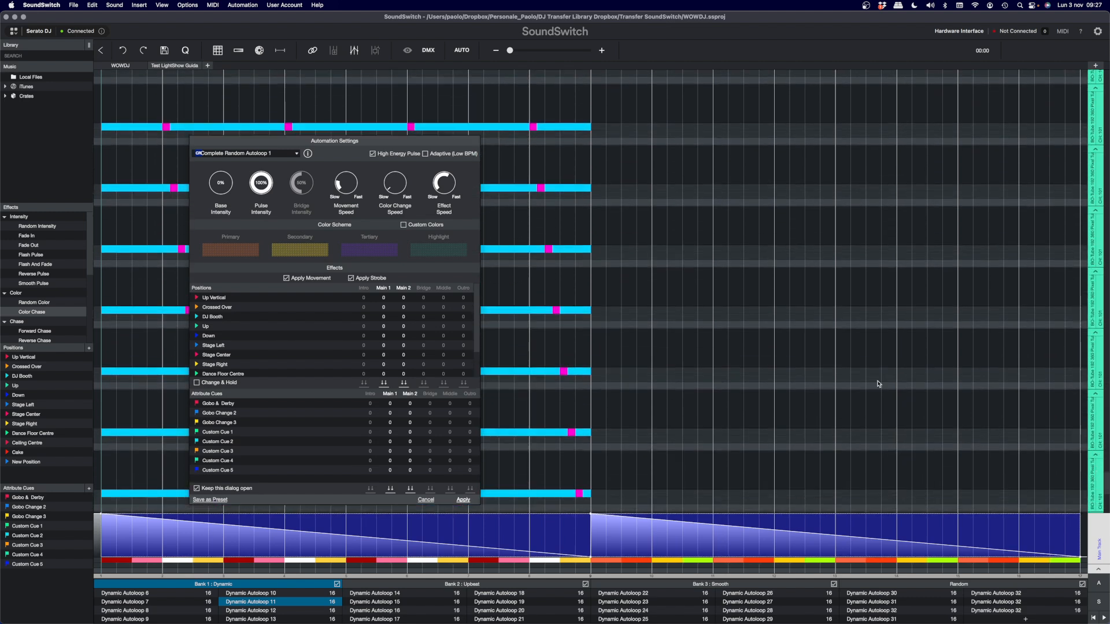
- Reapply the Complete Random Autoloop 1 style three more times without cues to generate new random variations
left_click(463, 501)
left_click(631, 327)
left_click(464, 501)
left_click(631, 327)
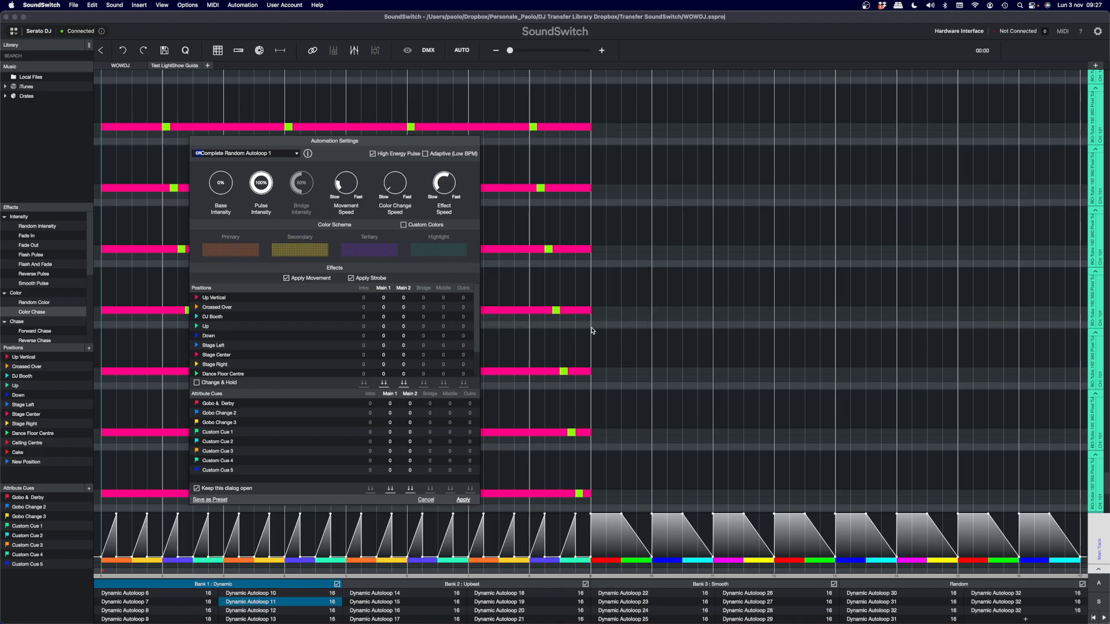
left_click(463, 500)
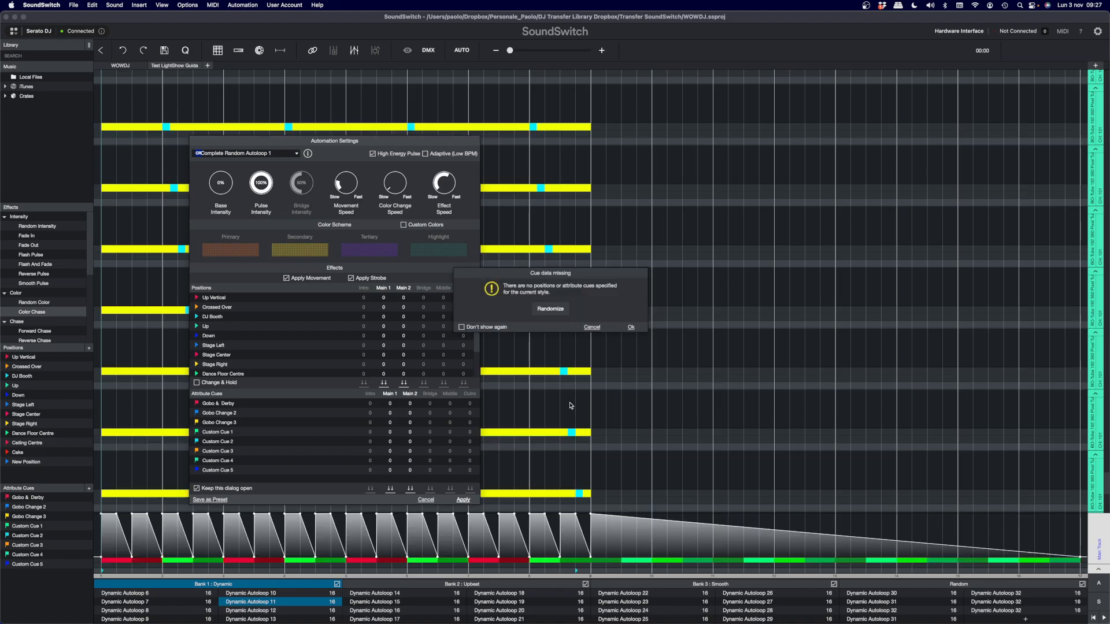
left_click(632, 327)
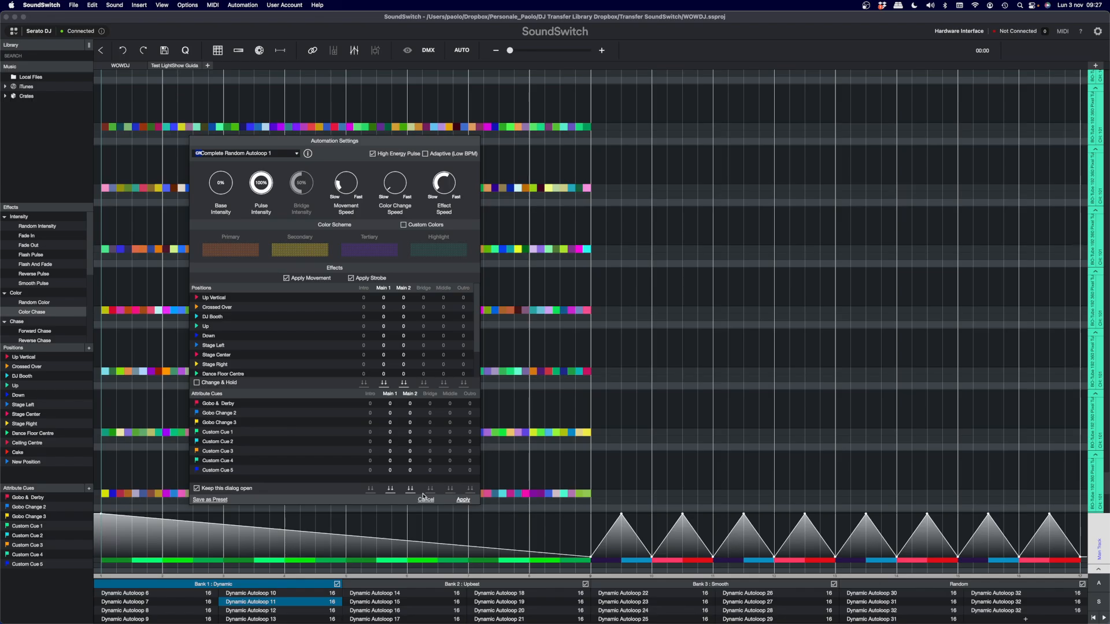